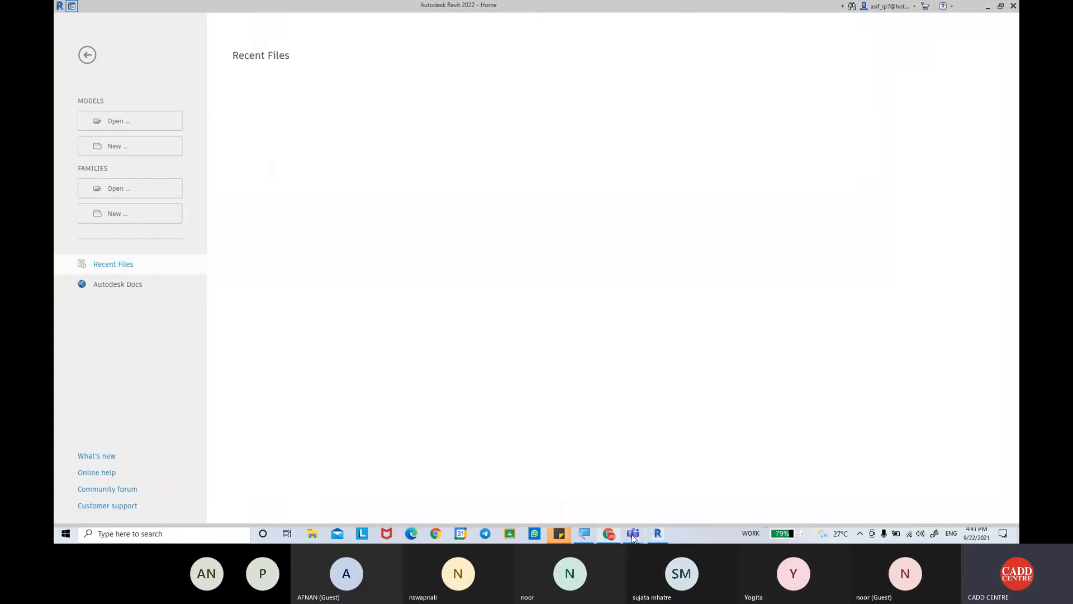
# Switch to the Microsoft Teams meeting to check its participants, and return to the Revit home screen.
pyautogui.moveTo(631, 534)
pyautogui.click(591, 495)
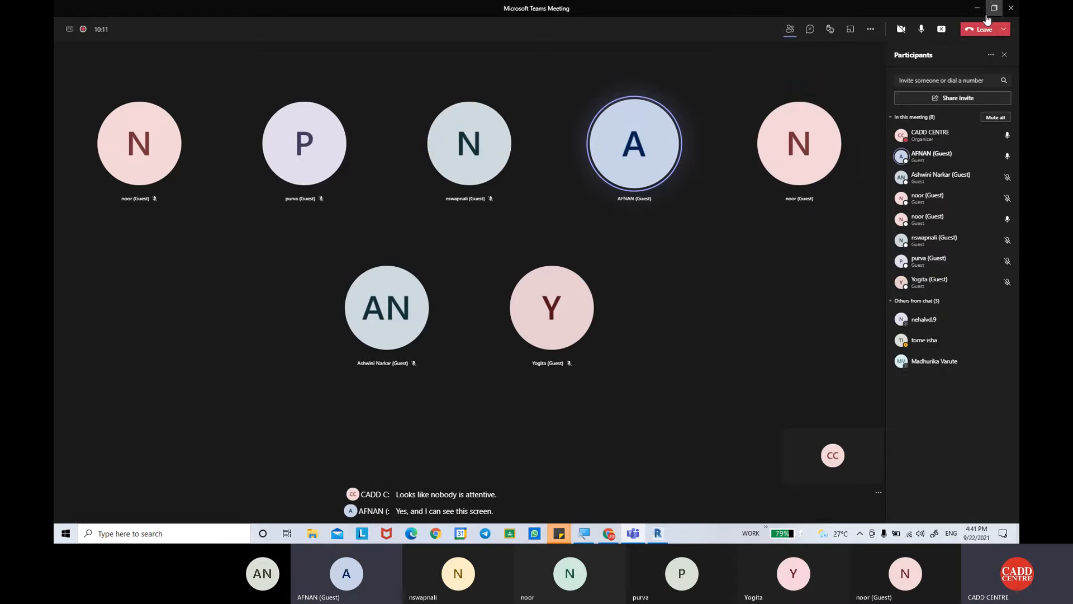
pyautogui.click(977, 9)
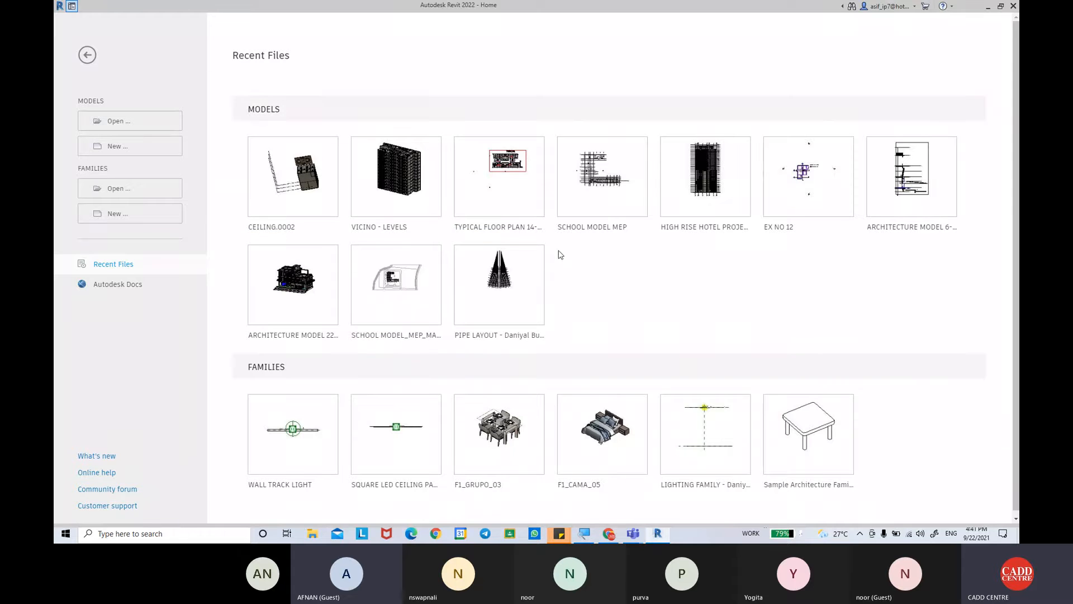
# Admit the guest waiting in the Microsoft Teams meeting lobby and return to Revit.
pyautogui.moveTo(633, 533)
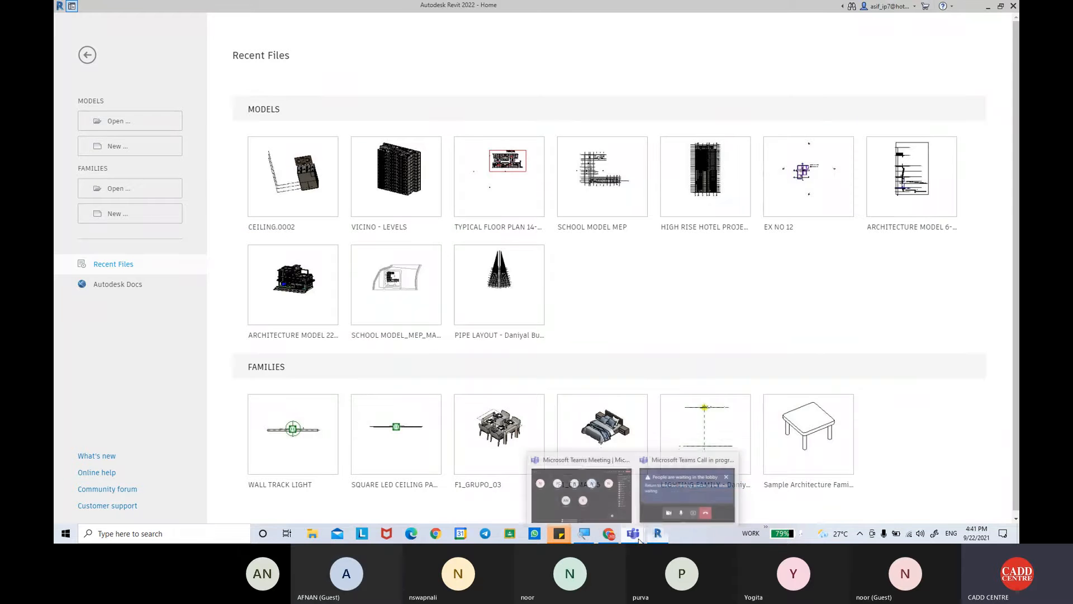
pyautogui.click(577, 501)
pyautogui.click(992, 136)
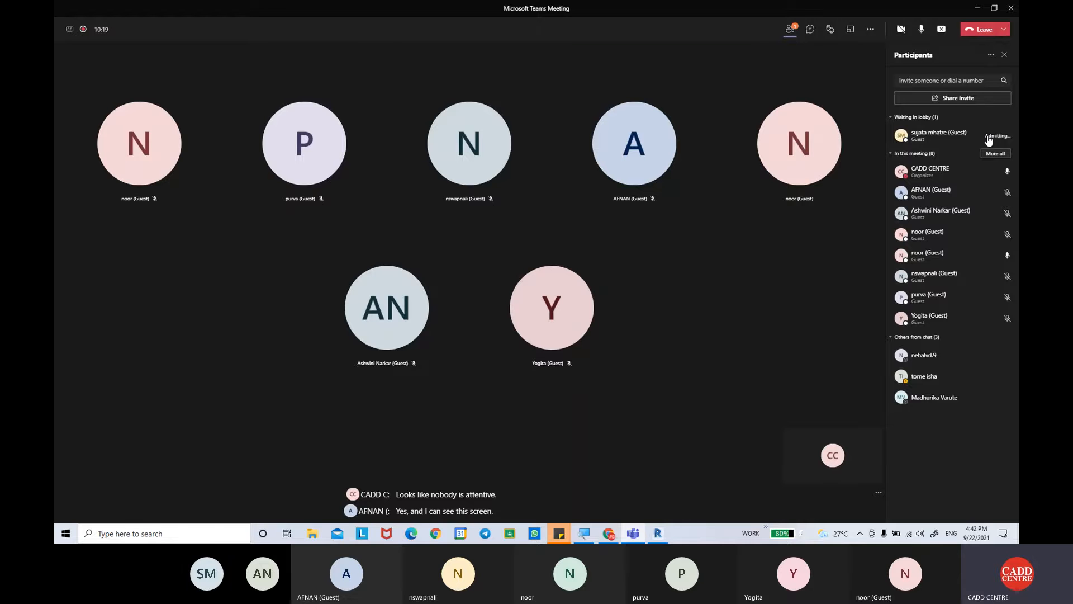
pyautogui.click(981, 6)
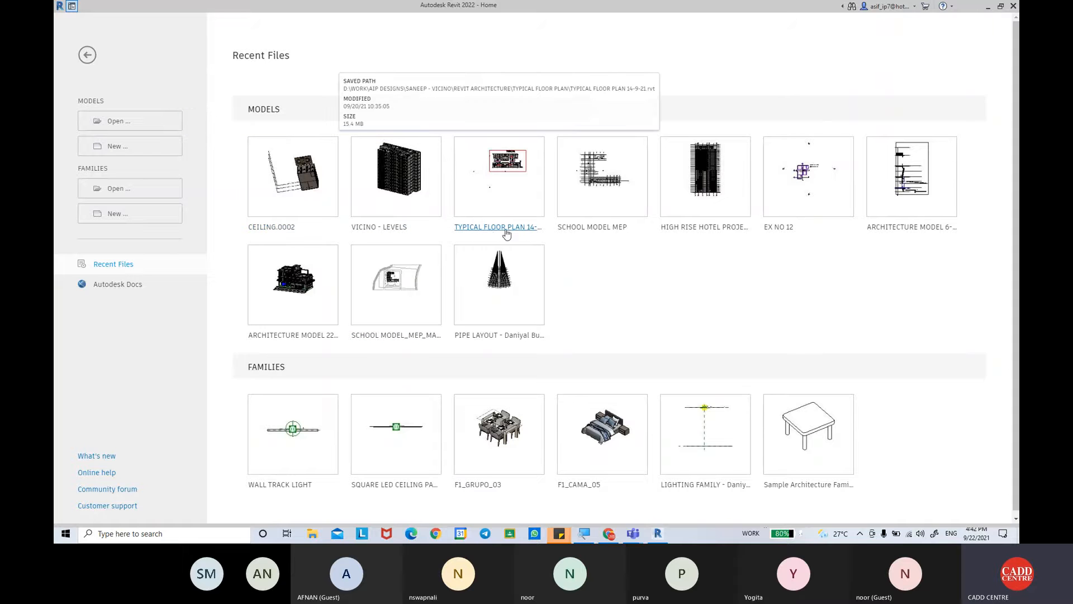
# Open the recent model CEILING.0002 and view the building from above in 3D.
pyautogui.click(275, 232)
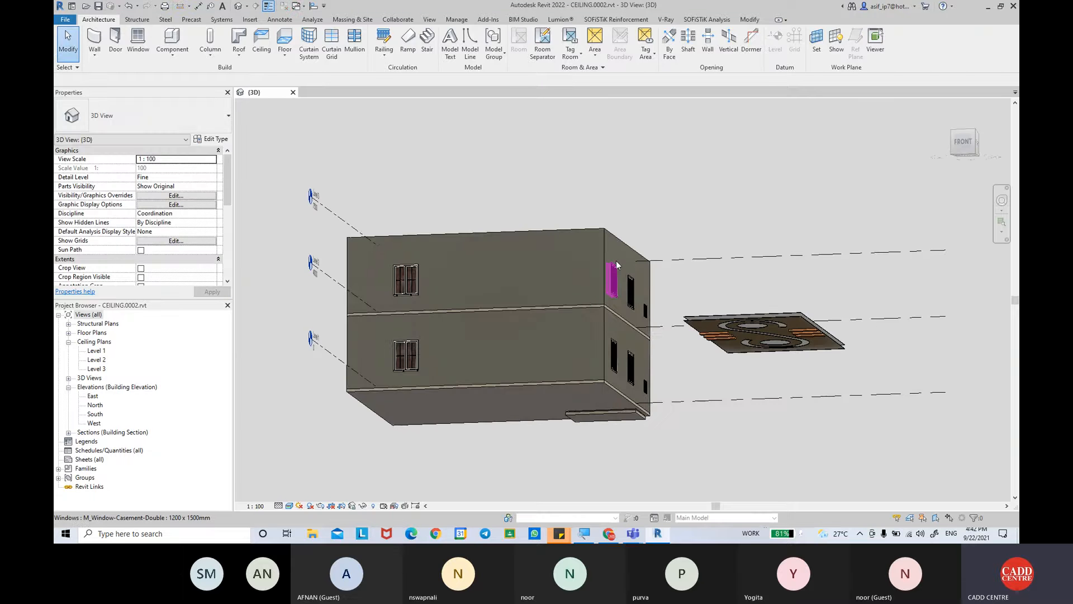
pyautogui.keyDown('shift'); pyautogui.moveTo(617, 265); pyautogui.dragTo(593, 309, button='middle'); pyautogui.keyUp('shift')
pyautogui.scroll(2, 543, 402)
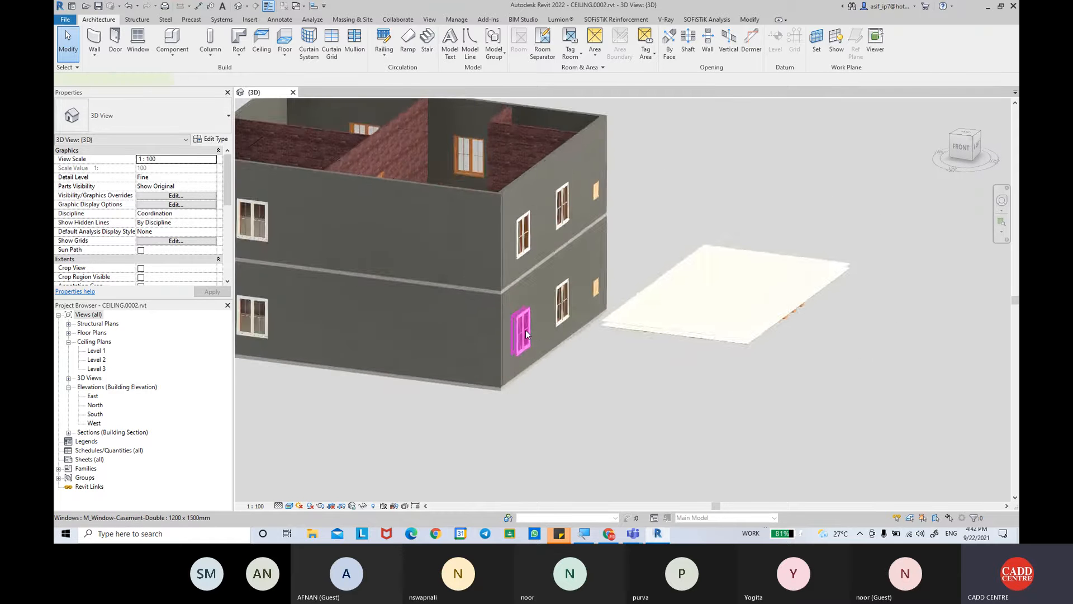
# Isolate the lower-floor casement window near the building's corner in a section box.
pyautogui.click(526, 334)
pyautogui.click(351, 57)
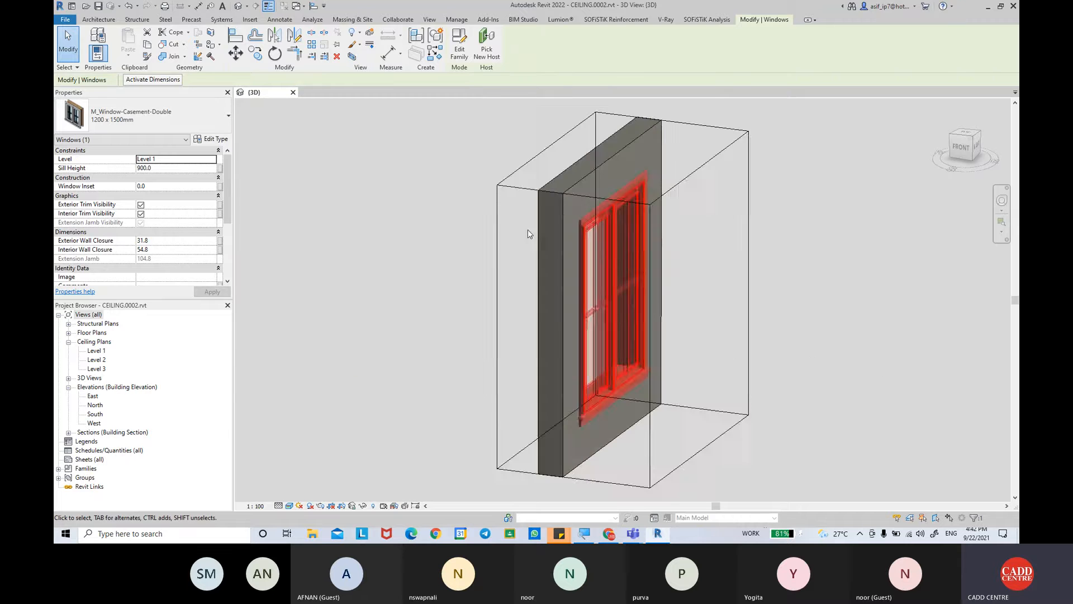
pyautogui.press('Escape')
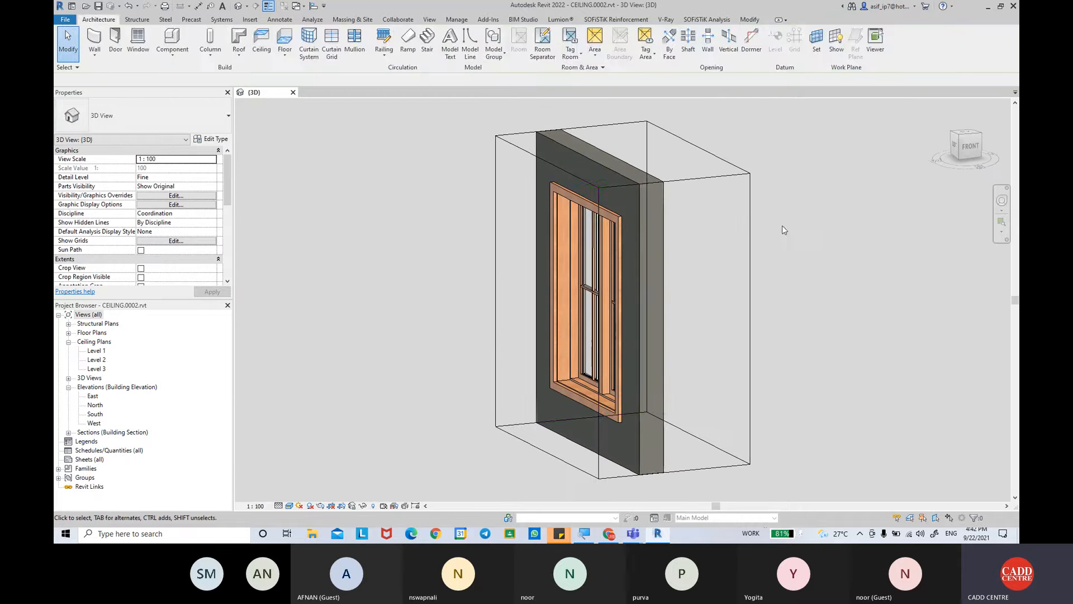
# Enlarge the section box upward and outward from the window wall to include the adjoining room's ceiling.
pyautogui.click(751, 249)
pyautogui.moveTo(547, 307); pyautogui.dragTo(366, 323)
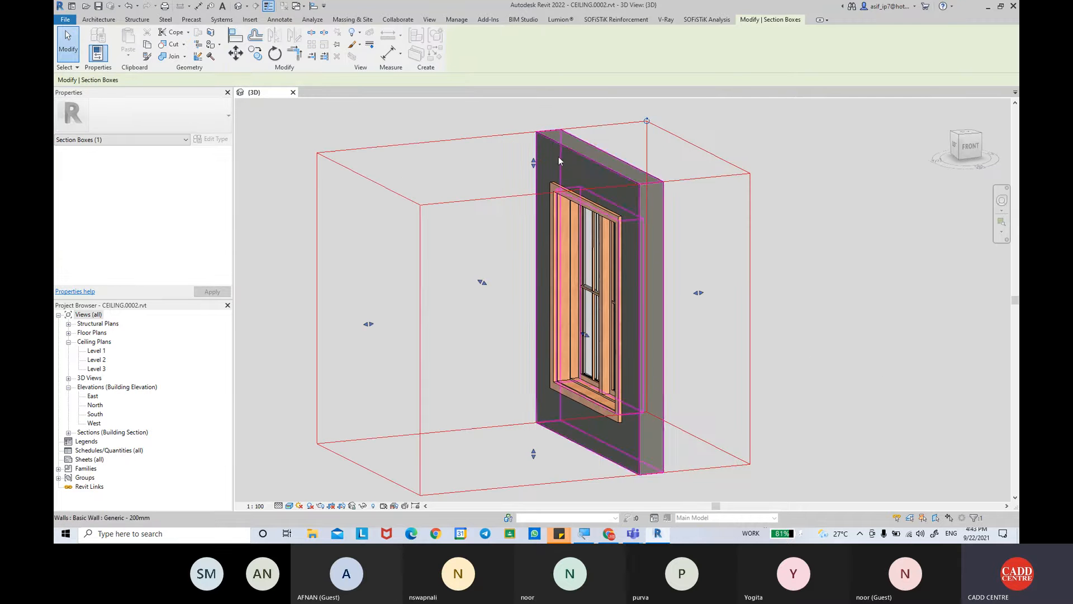
pyautogui.moveTo(529, 130); pyautogui.dragTo(530, 142)
pyautogui.moveTo(530, 142); pyautogui.dragTo(556, 246, button='middle')
pyautogui.moveTo(555, 245); pyautogui.dragTo(551, 161)
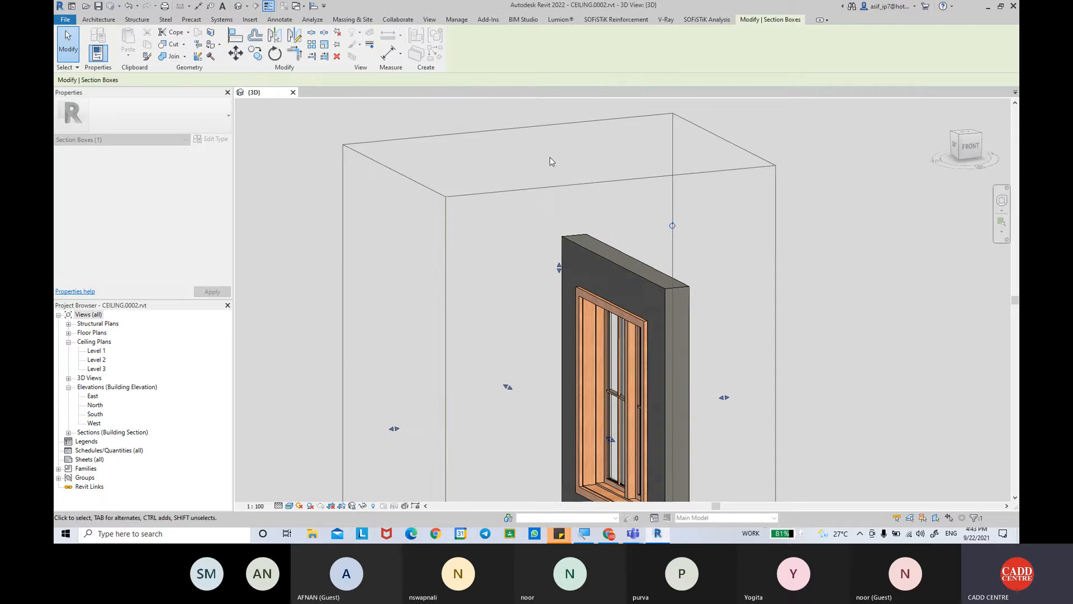
pyautogui.keyDown('shift'); pyautogui.moveTo(582, 234); pyautogui.dragTo(422, 341, button='middle'); pyautogui.keyUp('shift')
pyautogui.moveTo(434, 316); pyautogui.dragTo(294, 310)
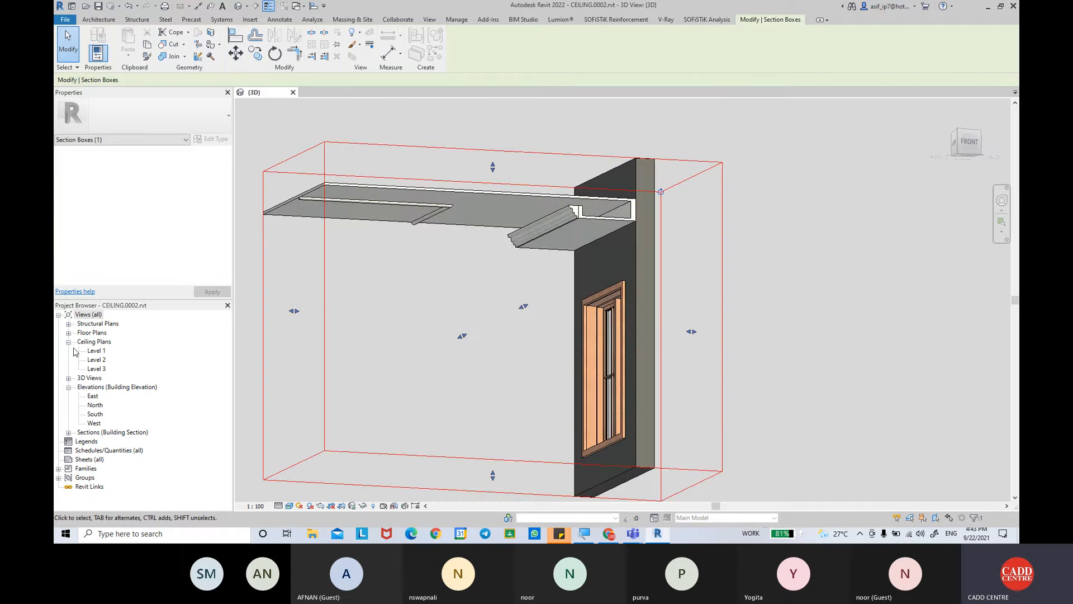
# Open the Level 1 reflected ceiling plan and review the ceilings of the rooms.
pyautogui.doubleClick(95, 349)
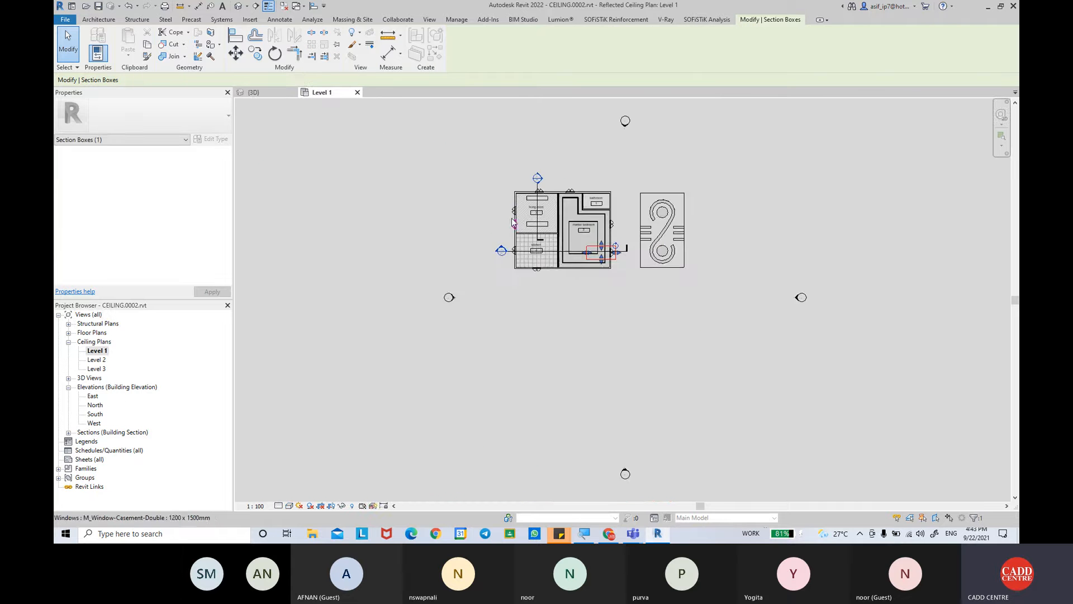
pyautogui.click(705, 220)
pyautogui.scroll(1, 710, 246)
pyautogui.moveTo(637, 235); pyautogui.dragTo(642, 255, button='middle')
pyautogui.scroll(2, 533, 224)
pyautogui.moveTo(533, 224)
pyautogui.mouseDown(button='middle')
pyautogui.moveTo(581, 246)
pyautogui.moveTo(554, 271)
pyautogui.mouseUp(button='middle')
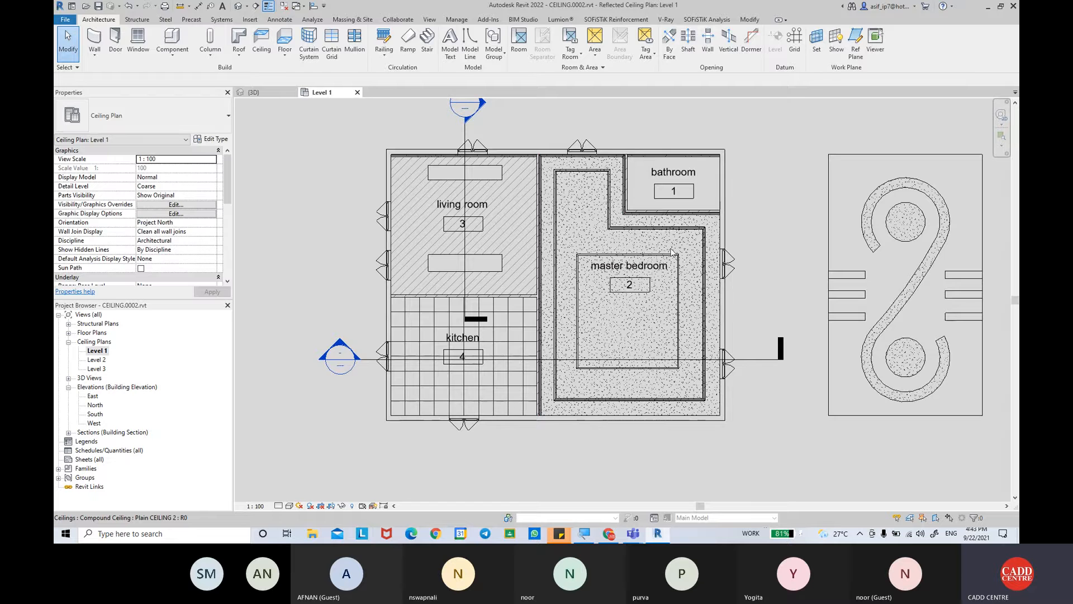
pyautogui.moveTo(759, 211); pyautogui.dragTo(761, 216, button='middle')
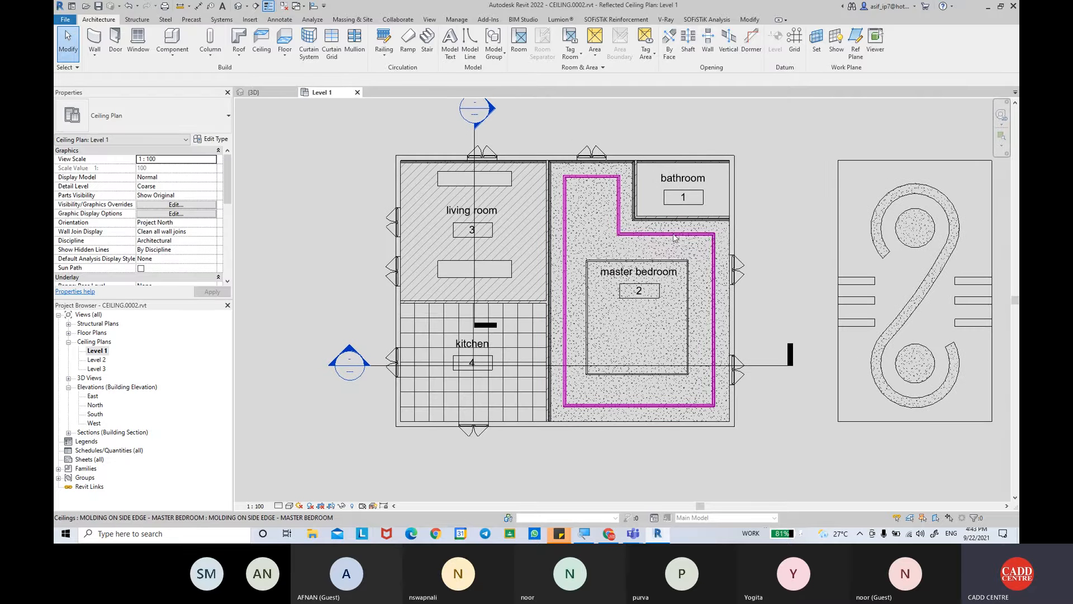
pyautogui.moveTo(674, 238); pyautogui.dragTo(666, 243, button='middle')
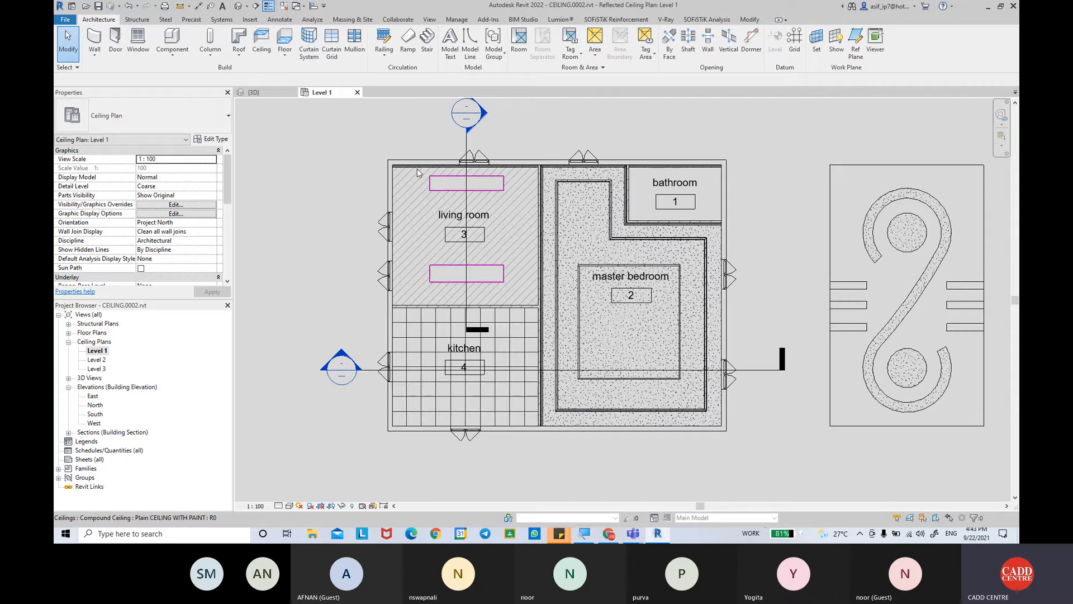
# Open the recent family SQUARE LED CEILING PANEL LIGHT, inspect it in 3D, and load it into the ceiling project.
pyautogui.click(72, 7)
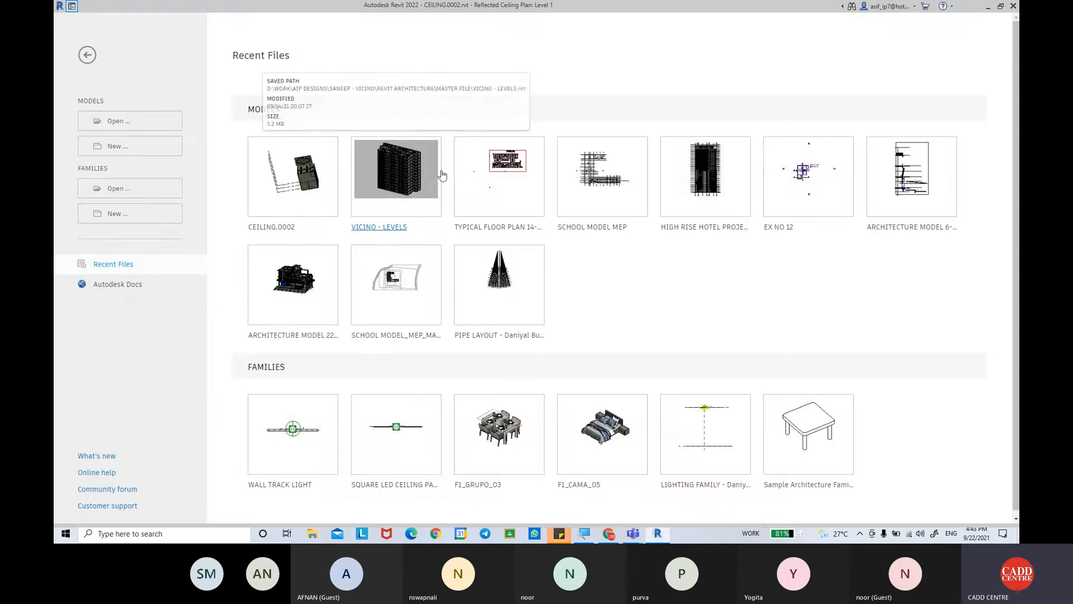
pyautogui.click(375, 483)
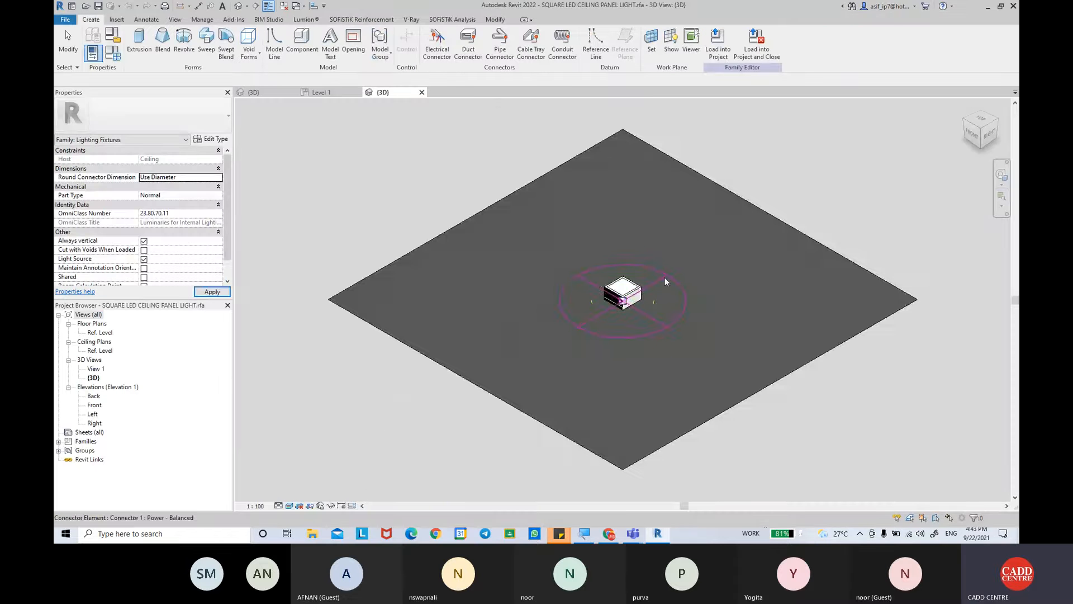
pyautogui.keyDown('shift'); pyautogui.moveTo(679, 283); pyautogui.dragTo(582, 354, button='middle'); pyautogui.keyUp('shift')
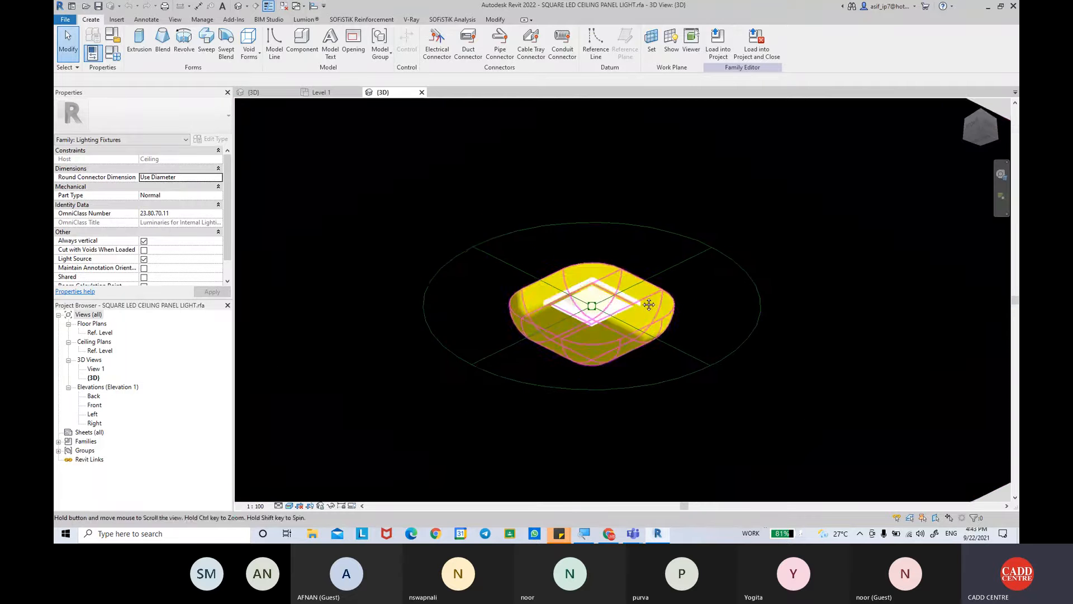
pyautogui.click(717, 50)
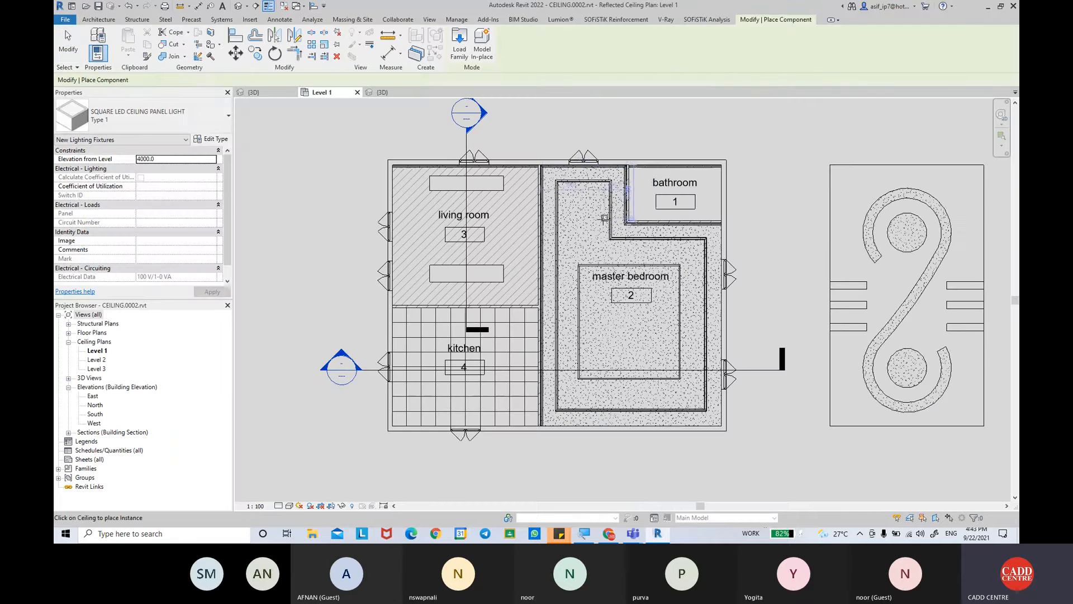
# Place three square LED panel lights in a row on the master bedroom ceiling, above the inner rectangle.
pyautogui.scroll(4, 608, 288)
pyautogui.scroll(1, 708, 280)
pyautogui.moveTo(708, 280); pyautogui.dragTo(660, 259, button='middle')
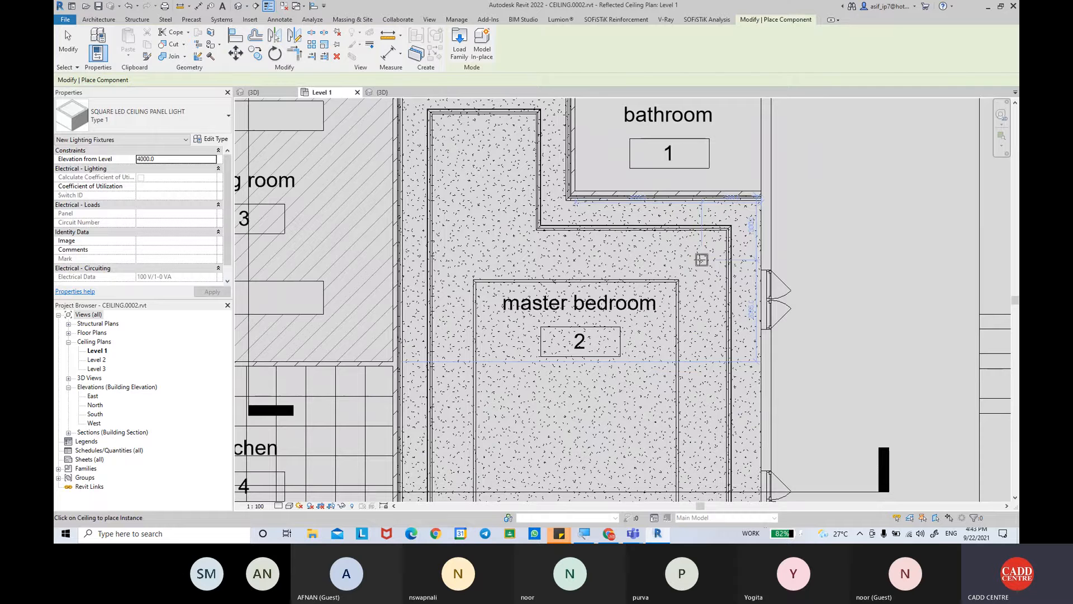
pyautogui.click(702, 259)
pyautogui.click(580, 259)
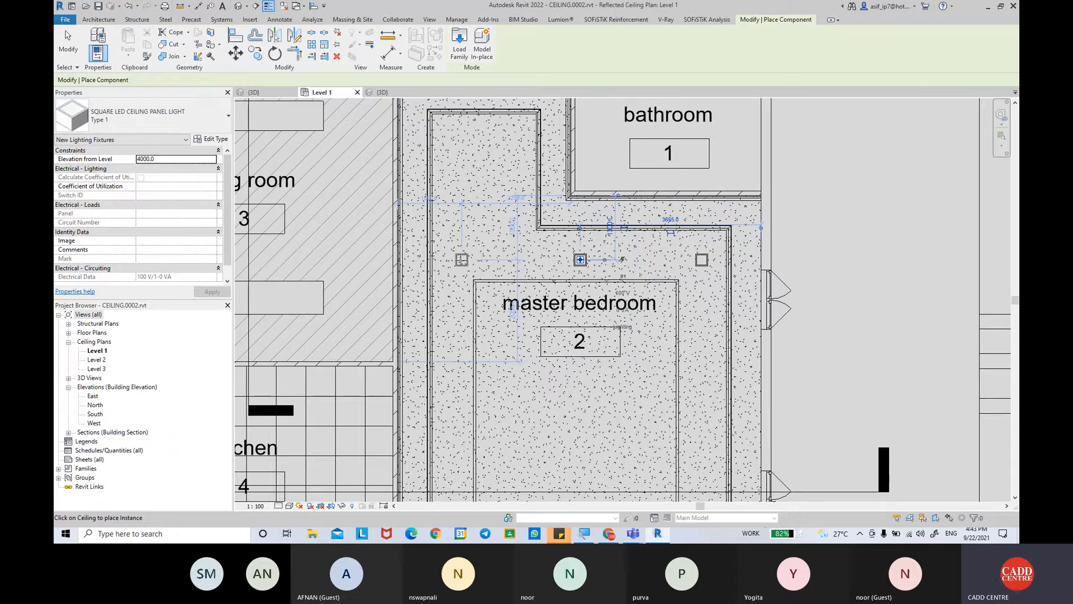
pyautogui.click(461, 259)
pyautogui.moveTo(457, 318); pyautogui.dragTo(457, 226, button='middle')
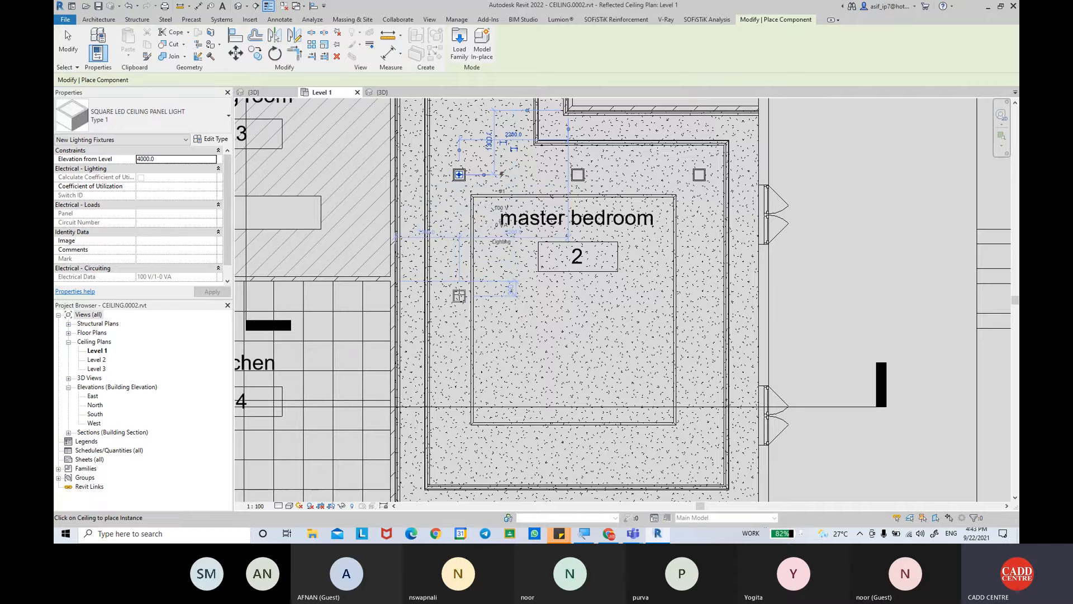
# Place five more panel lights around the master bedroom's inner rectangle: one on each side and three in a row below.
pyautogui.click(458, 295)
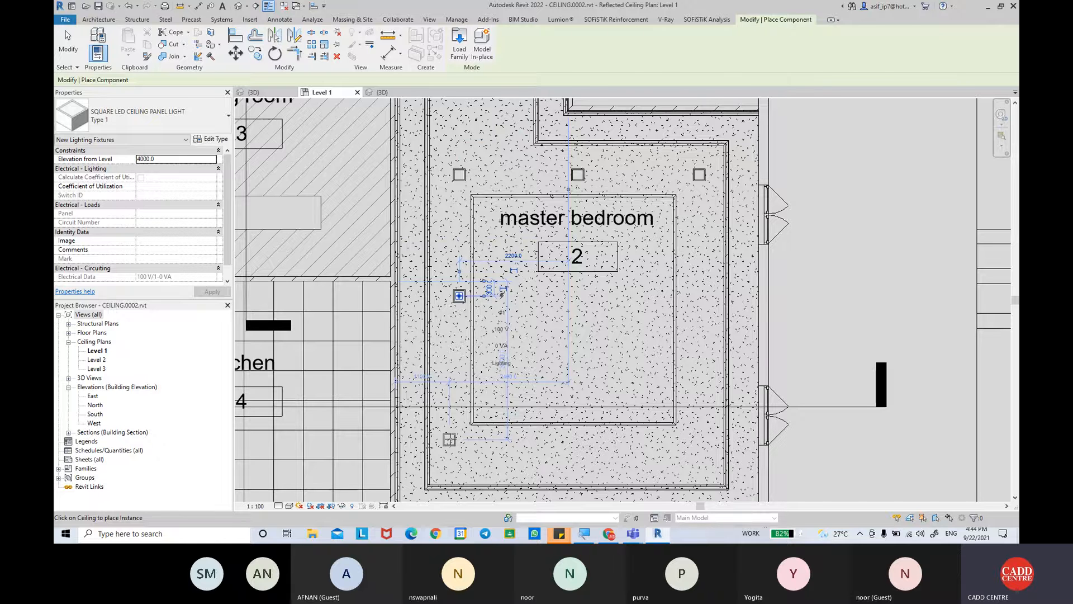
pyautogui.click(450, 439)
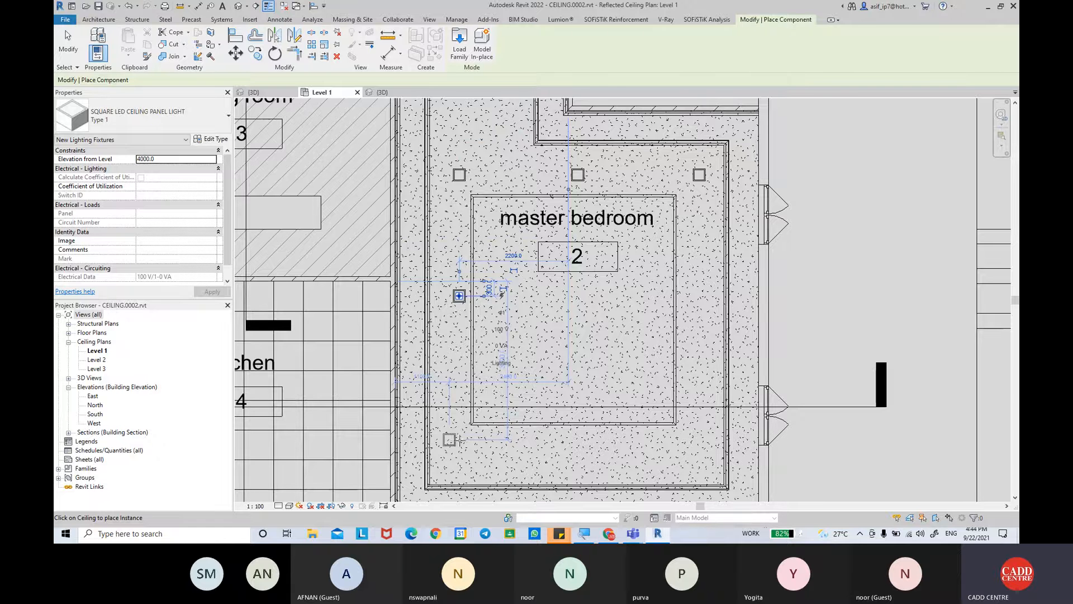
pyautogui.click(572, 444)
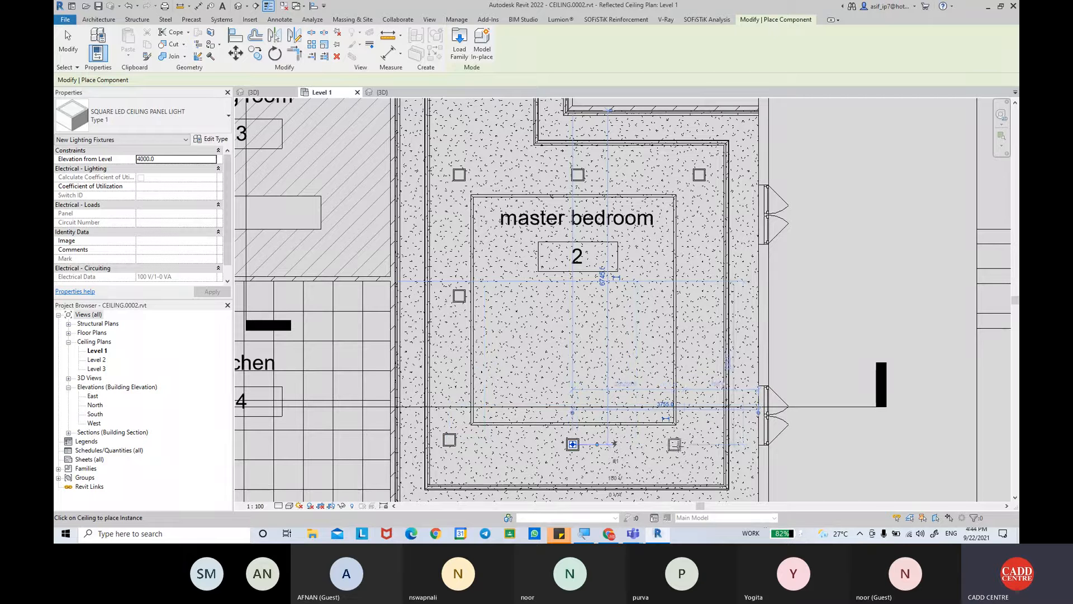
pyautogui.click(694, 444)
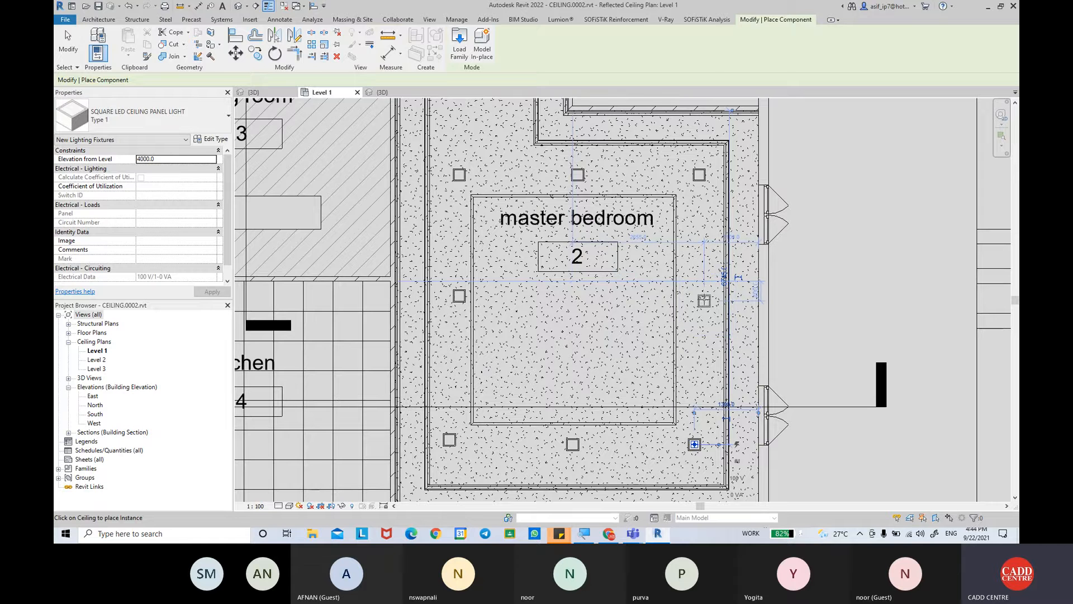
pyautogui.click(699, 296)
pyautogui.press('Escape')
pyautogui.press('Escape')
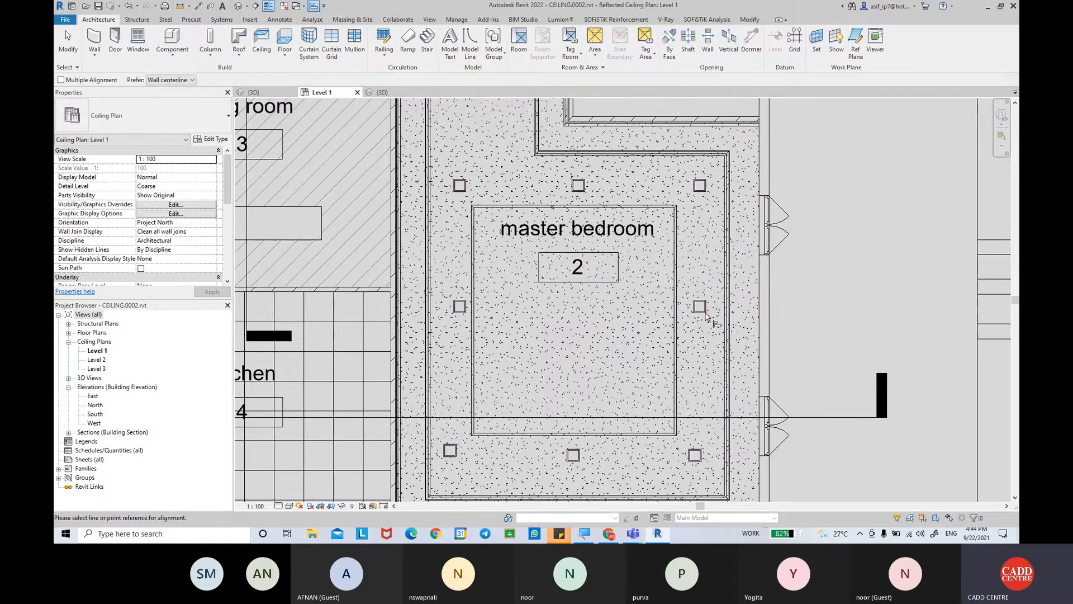
# Try to align the light right of the master bedroom's inner rectangle with the one on its left using point references.
pyautogui.scroll(1, 464, 311)
pyautogui.click(463, 307)
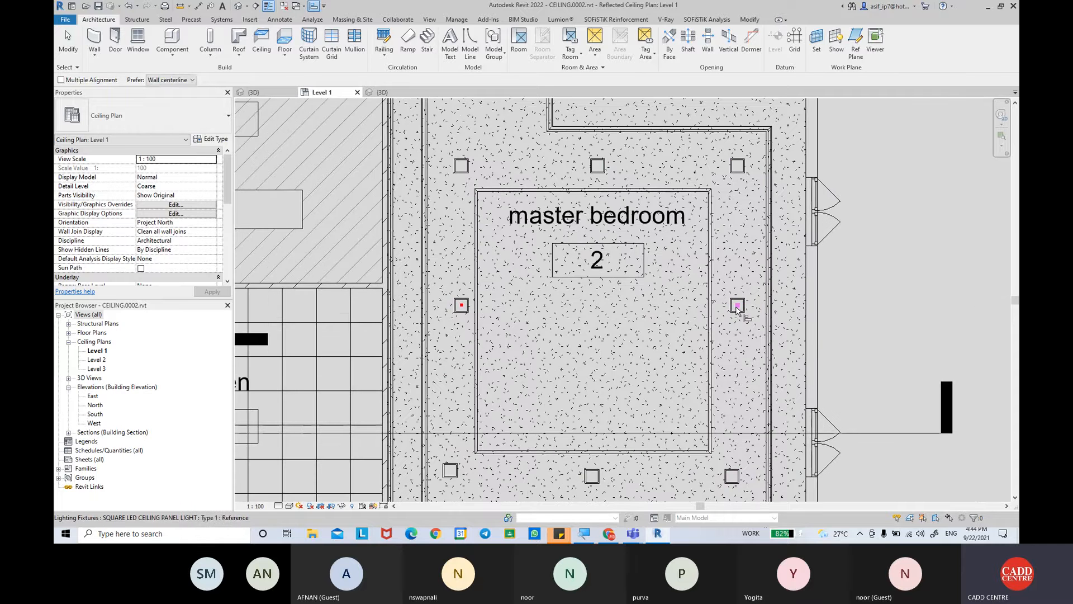
pyautogui.click(737, 308)
pyautogui.press('Escape')
pyautogui.press('Escape')
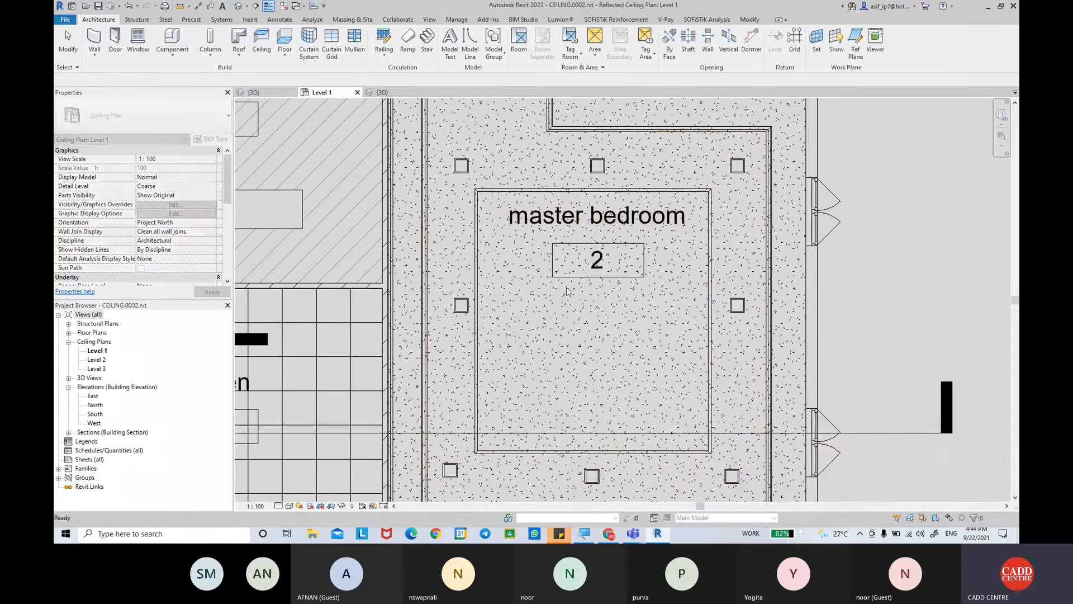
# Align the light right of the inner rectangle with its left counterpart, and the upper row's centre light with the upper-left one.
pyautogui.scroll(2, 456, 310)
pyautogui.press('l')
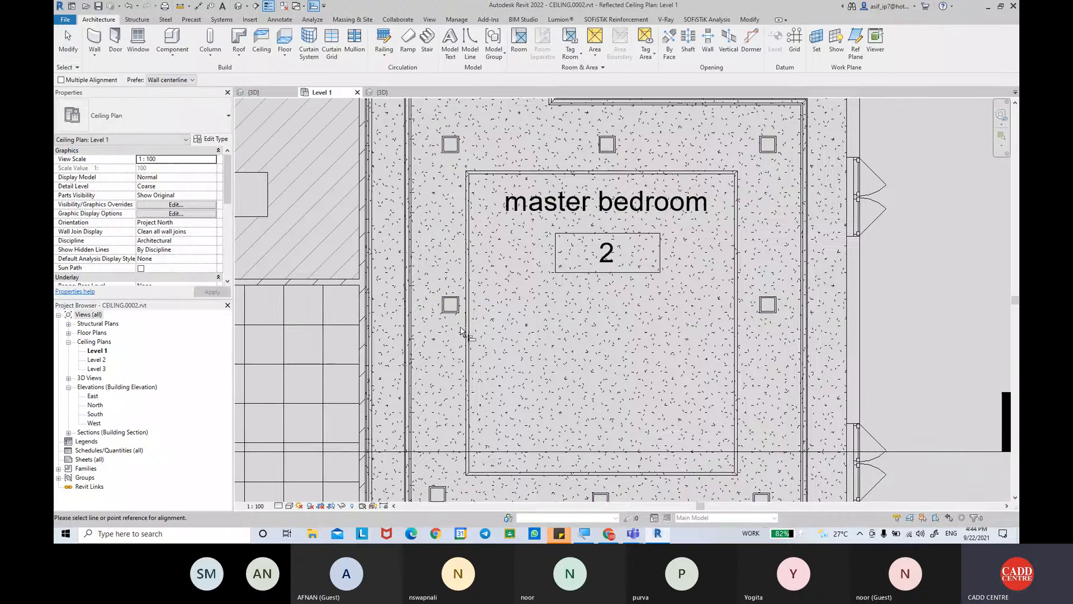
pyautogui.click(454, 306)
pyautogui.click(781, 303)
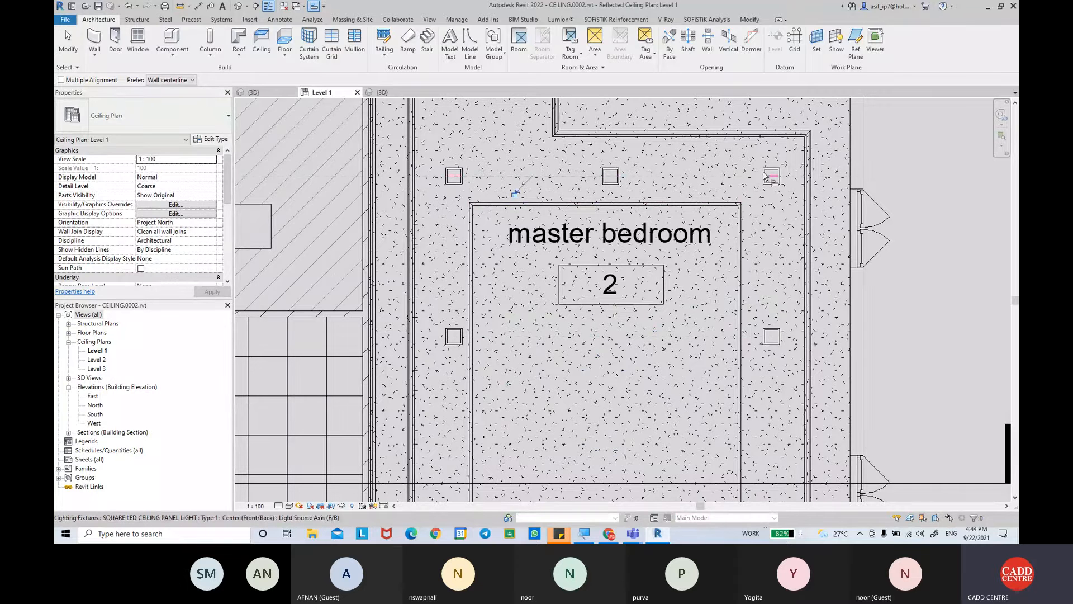
pyautogui.click(614, 176)
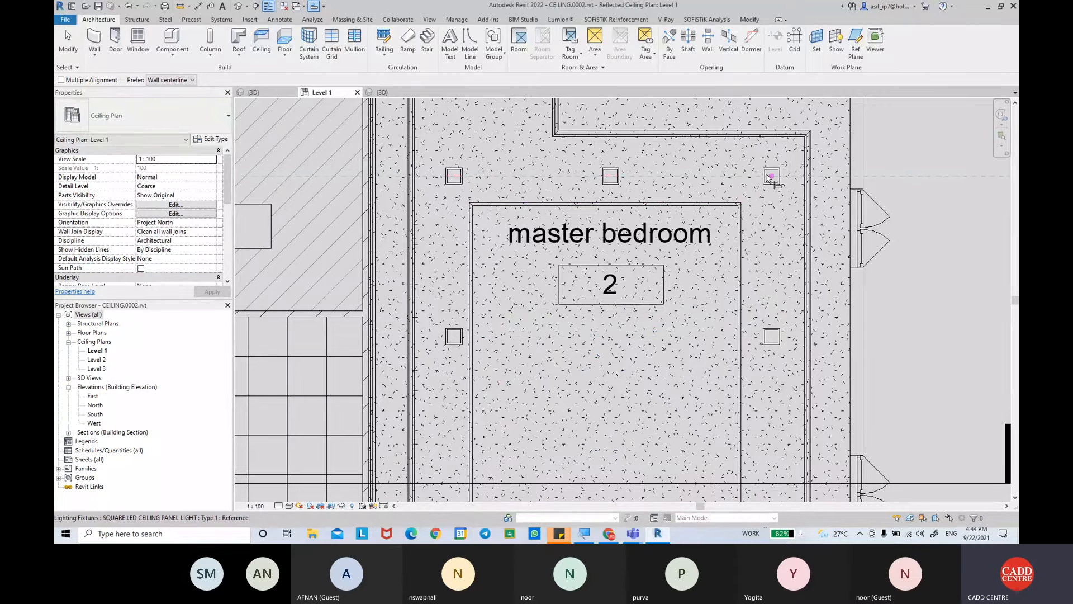
# Align the centre and right lights of the master bedroom's lower row horizontally with the lower-left light.
pyautogui.scroll(-3, 661, 173)
pyautogui.scroll(3, 491, 391)
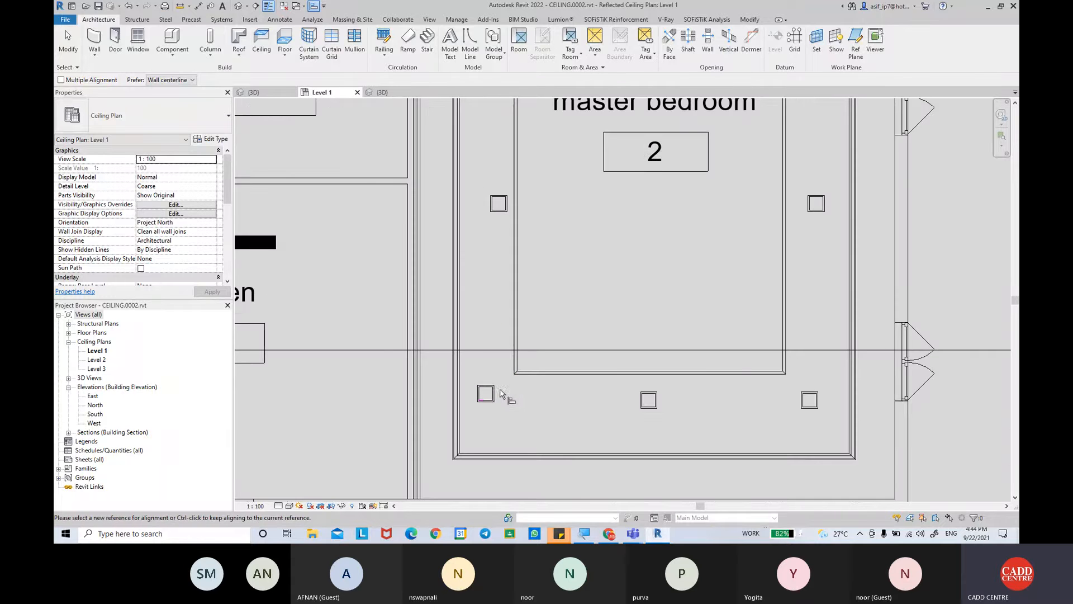
pyautogui.scroll(-3, 493, 405)
pyautogui.scroll(1, 538, 439)
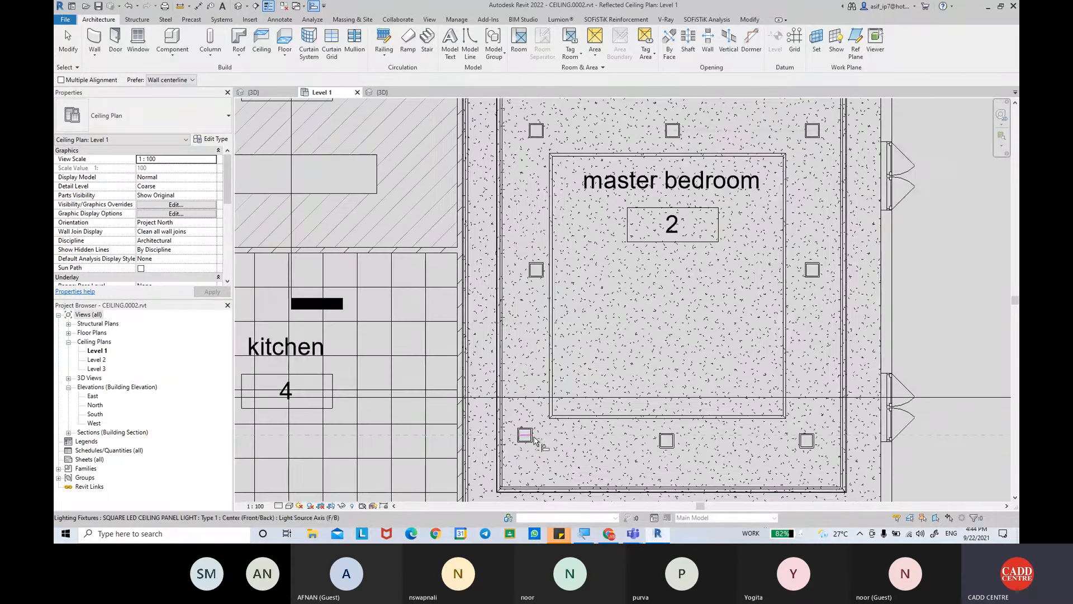
pyautogui.click(665, 440)
pyautogui.moveTo(723, 450); pyautogui.dragTo(680, 429, button='middle')
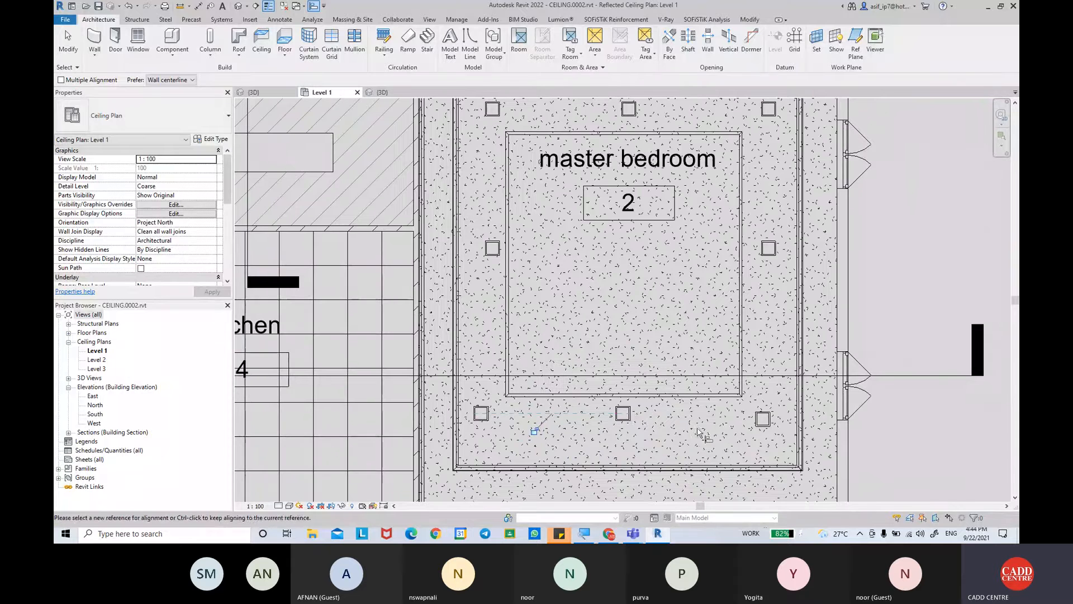
pyautogui.click(758, 420)
pyautogui.scroll(1, 654, 364)
pyautogui.scroll(-3, 648, 358)
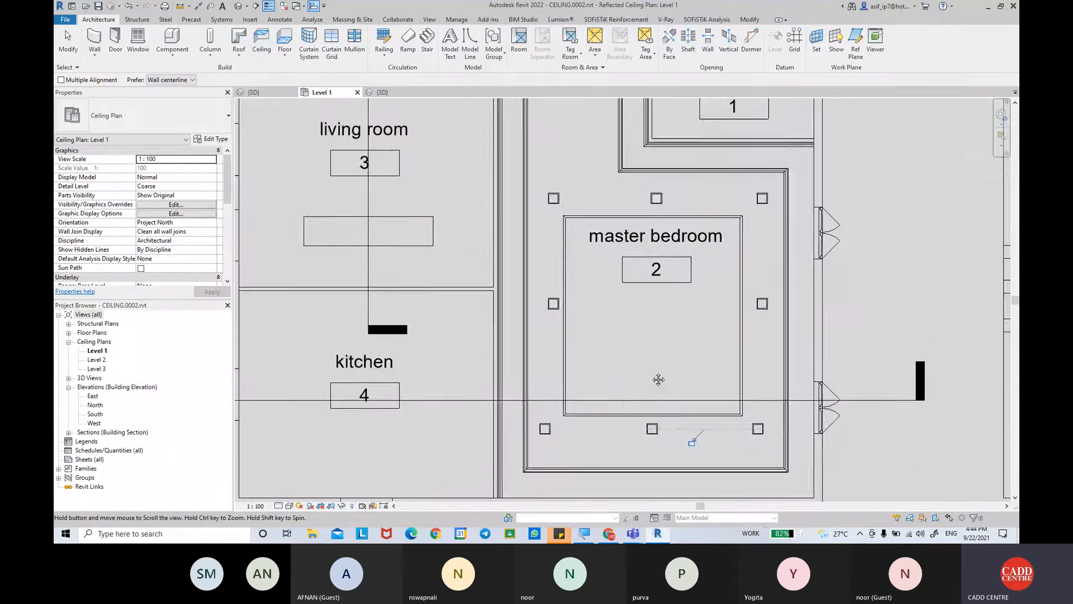
pyautogui.scroll(-1, 639, 350)
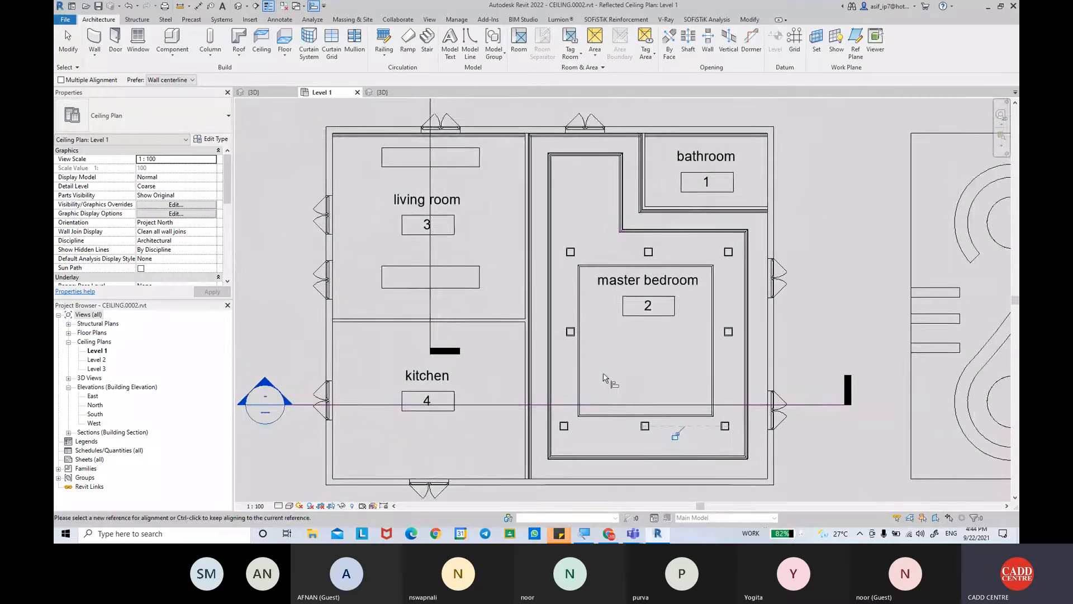
pyautogui.moveTo(611, 376); pyautogui.dragTo(609, 351, button='middle')
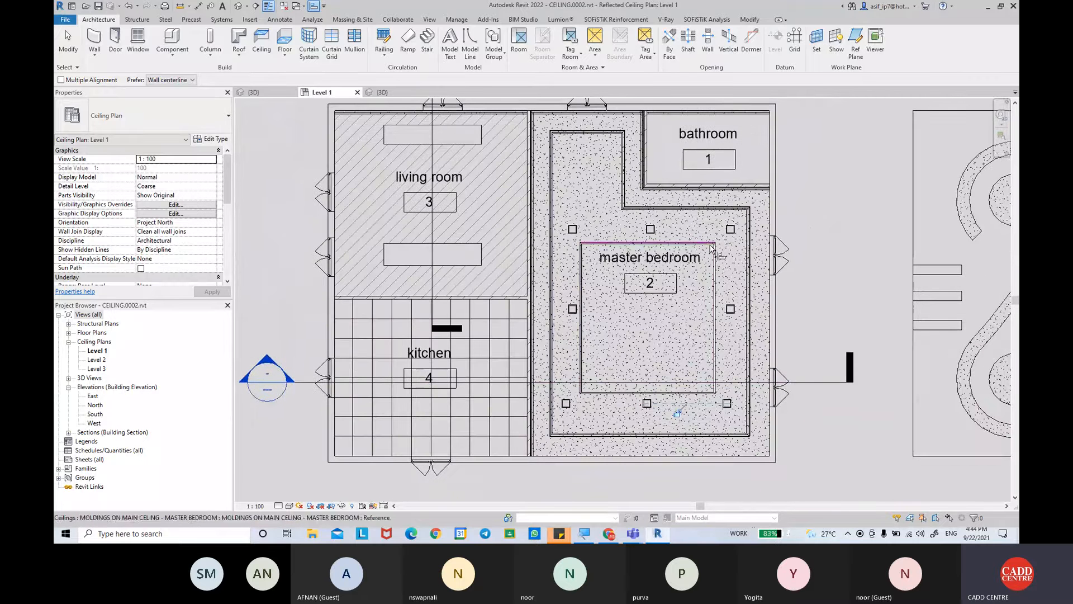
pyautogui.moveTo(702, 259); pyautogui.dragTo(700, 267, button='middle')
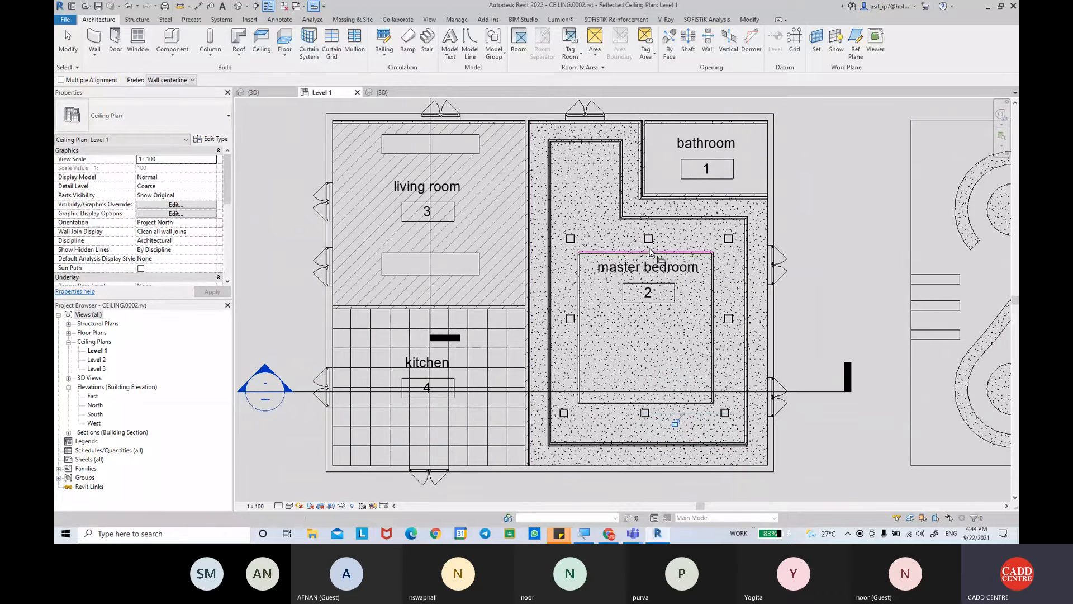
pyautogui.moveTo(667, 310); pyautogui.dragTo(649, 289, button='middle')
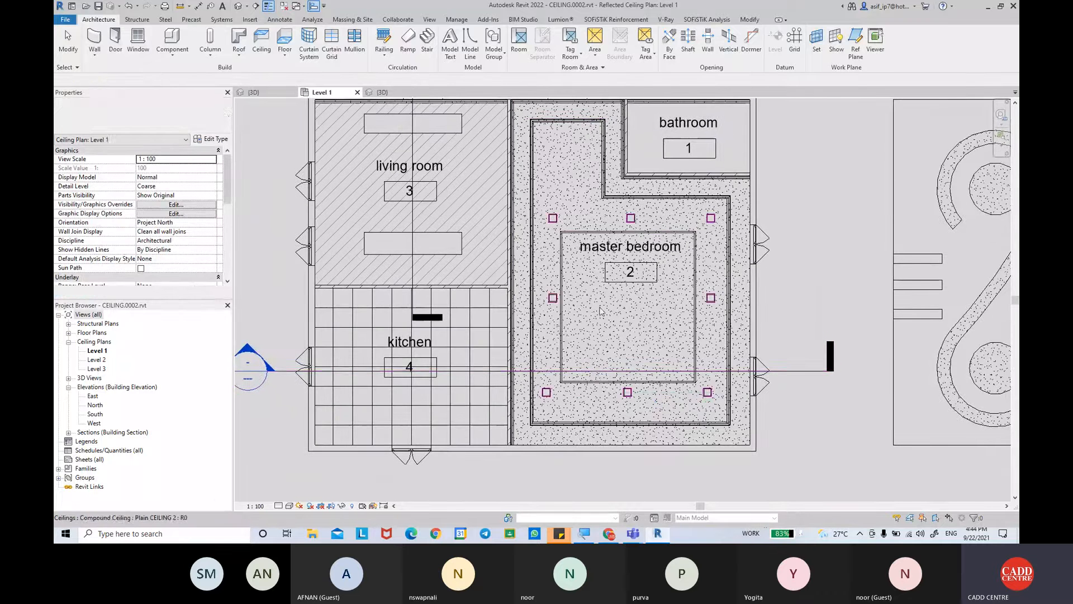
pyautogui.moveTo(524, 200); pyautogui.dragTo(509, 188, button='middle')
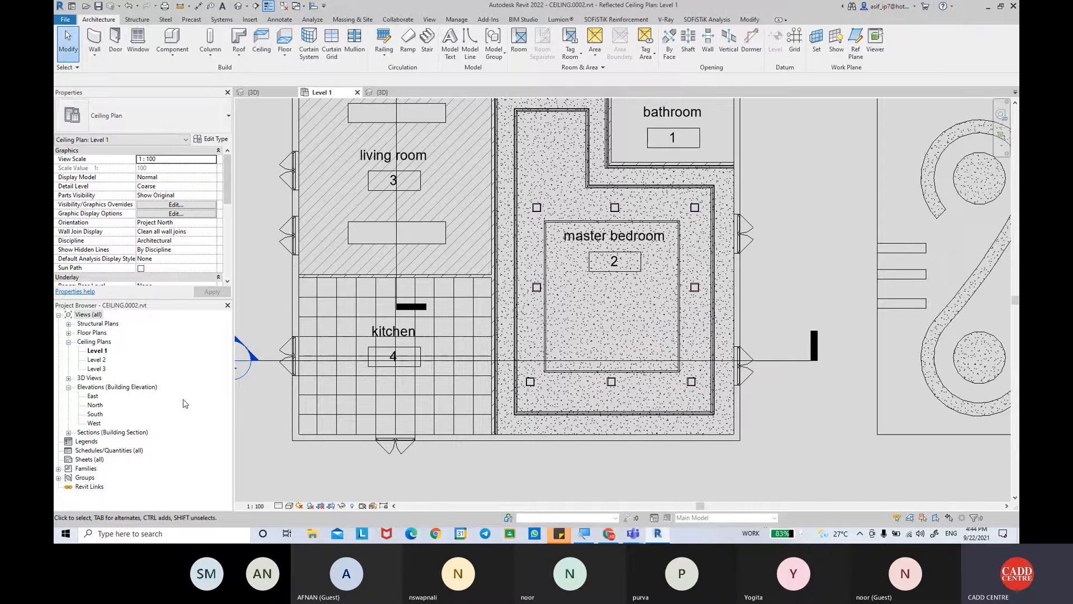
# Open the Level 1 floor plan view and bring the whole building plan into sight.
pyautogui.click(68, 332)
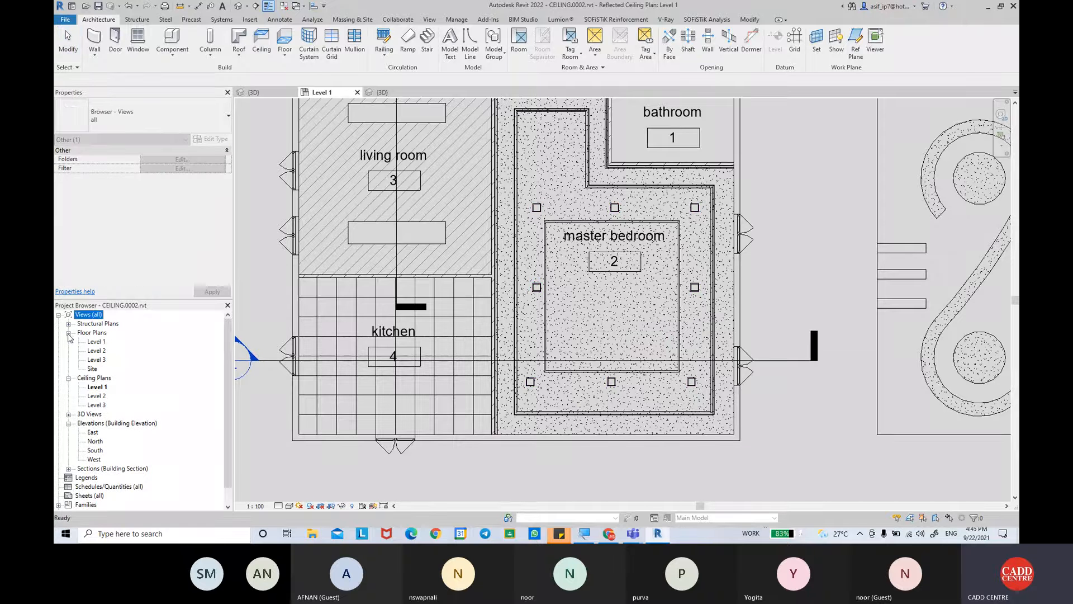
pyautogui.click(96, 342)
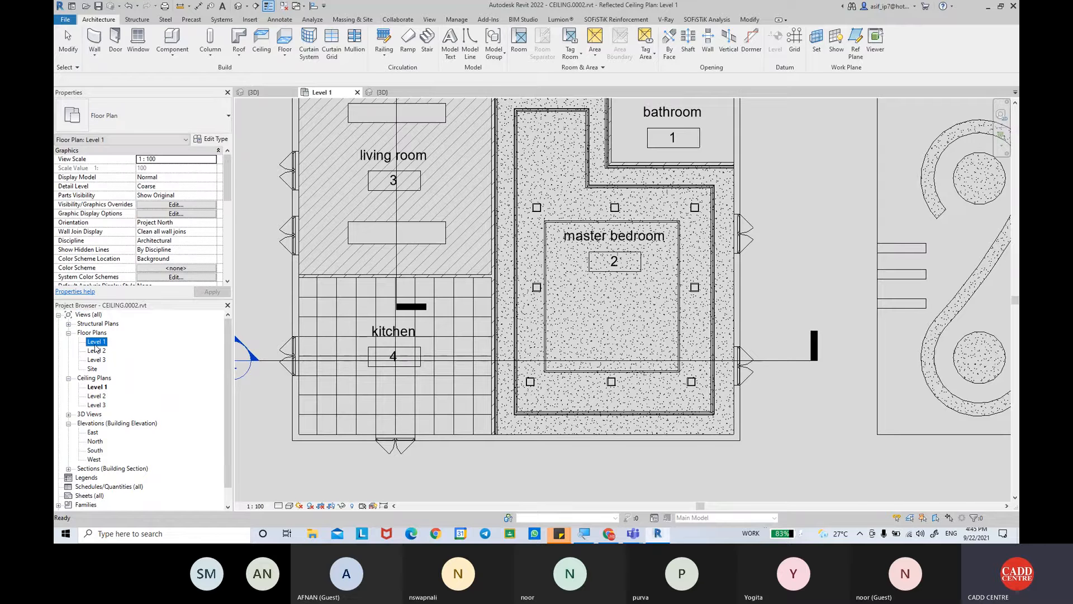
pyautogui.doubleClick(97, 342)
pyautogui.scroll(-2, 539, 311)
pyautogui.moveTo(537, 307); pyautogui.dragTo(524, 304, button='middle')
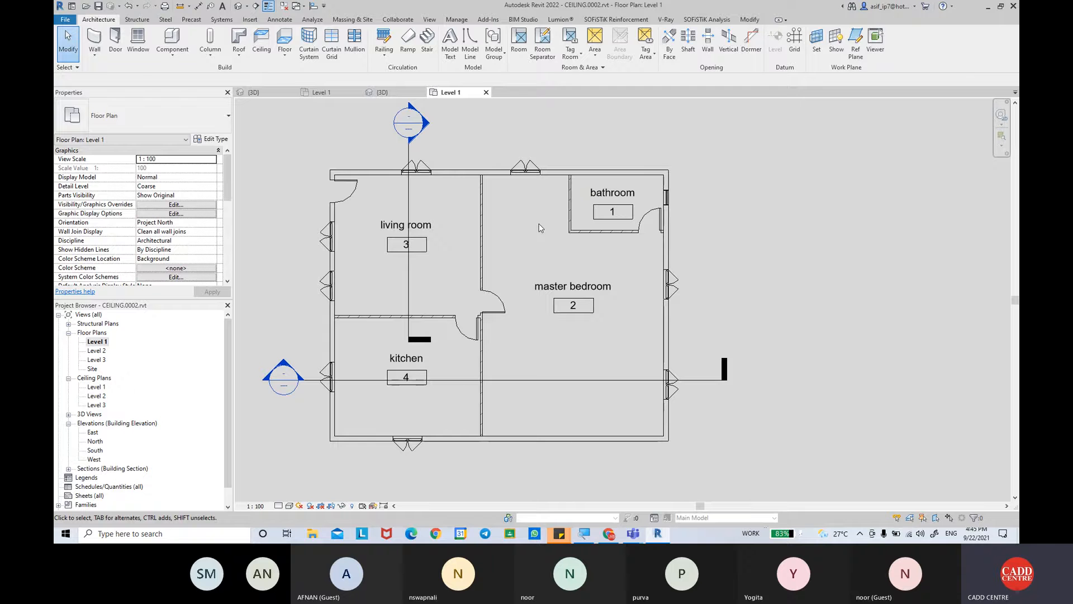
pyautogui.moveTo(544, 233); pyautogui.dragTo(544, 237, button='middle')
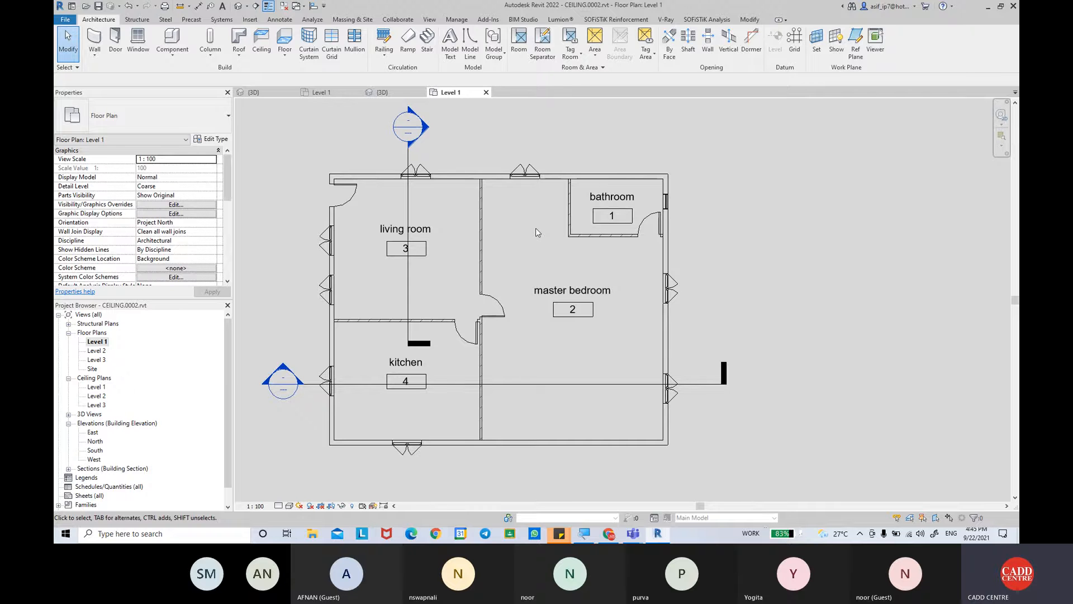
# Create a camera view from the master bedroom's upper-left area, aimed at the room's lower wall.
pyautogui.click(429, 20)
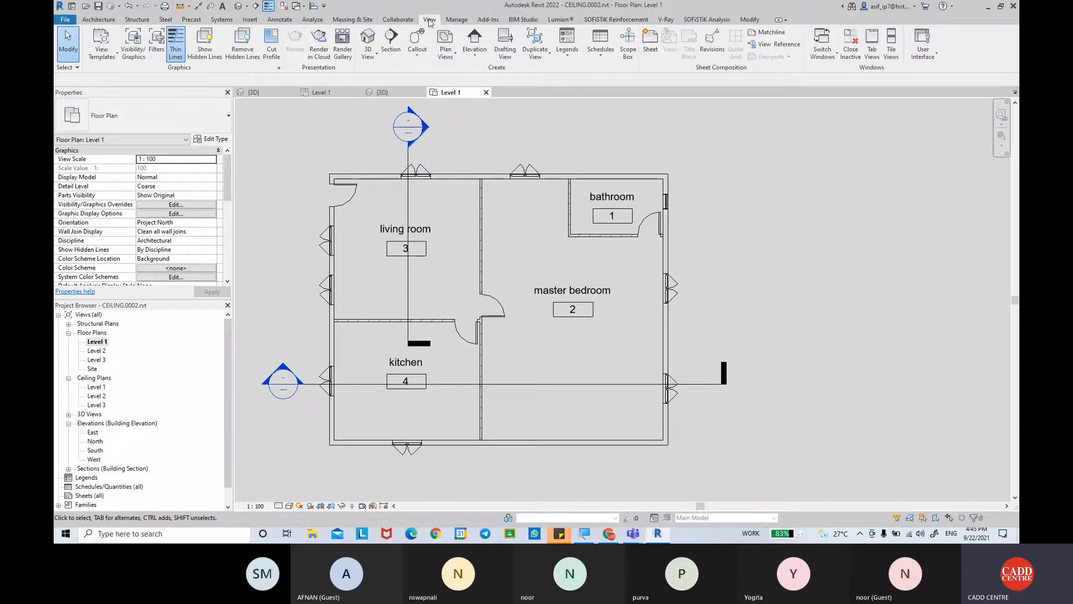
pyautogui.click(369, 55)
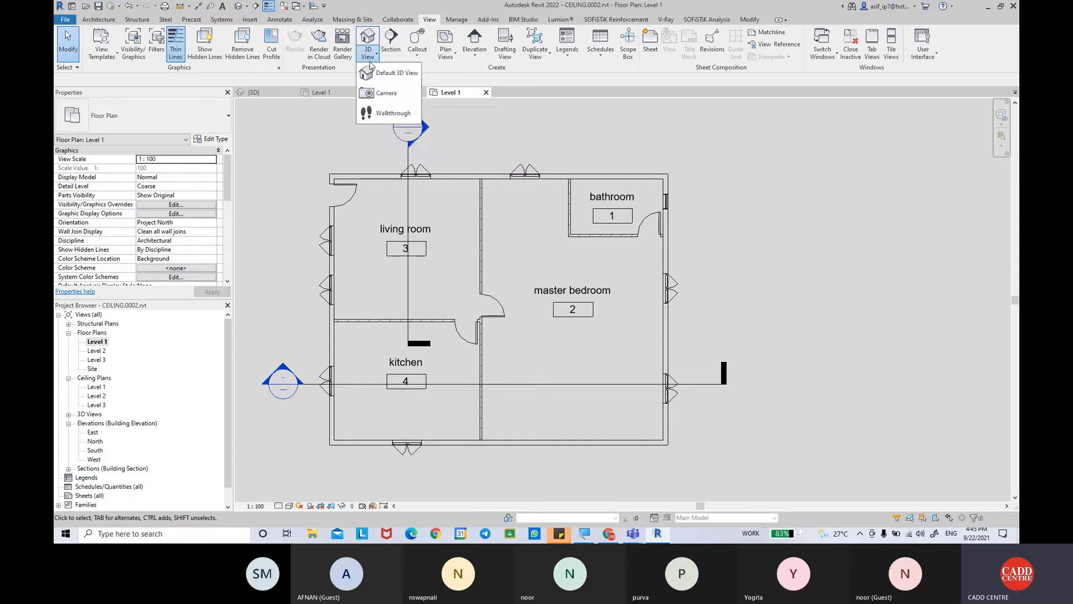
pyautogui.click(378, 95)
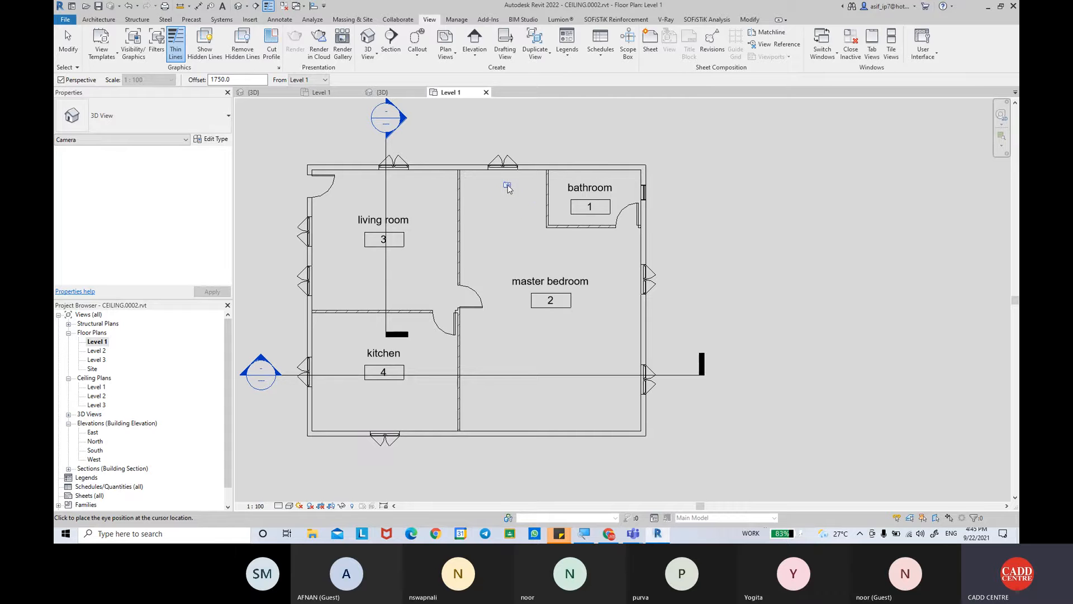
pyautogui.click(492, 193)
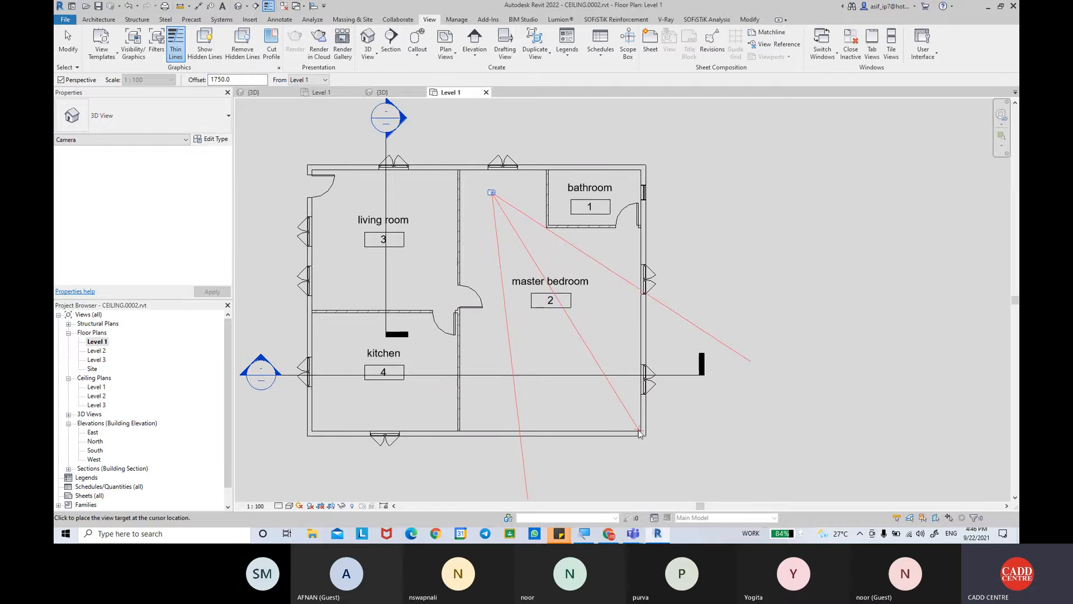
pyautogui.click(549, 431)
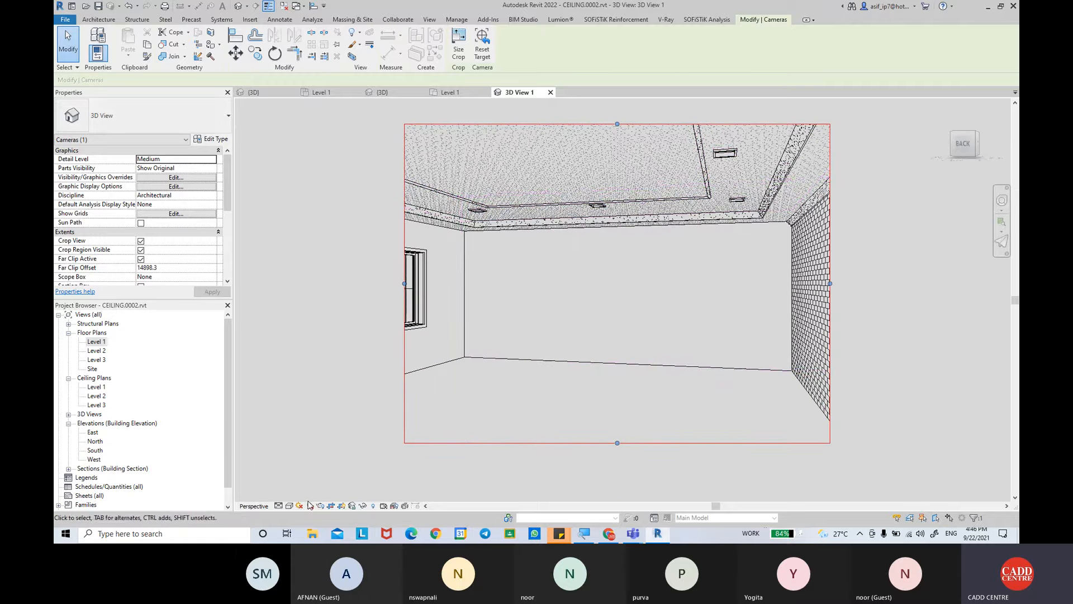
# Set the camera view's detail level to Fine, try Consistent Colors, and apply the Realistic visual style.
pyautogui.click(278, 505)
pyautogui.click(289, 496)
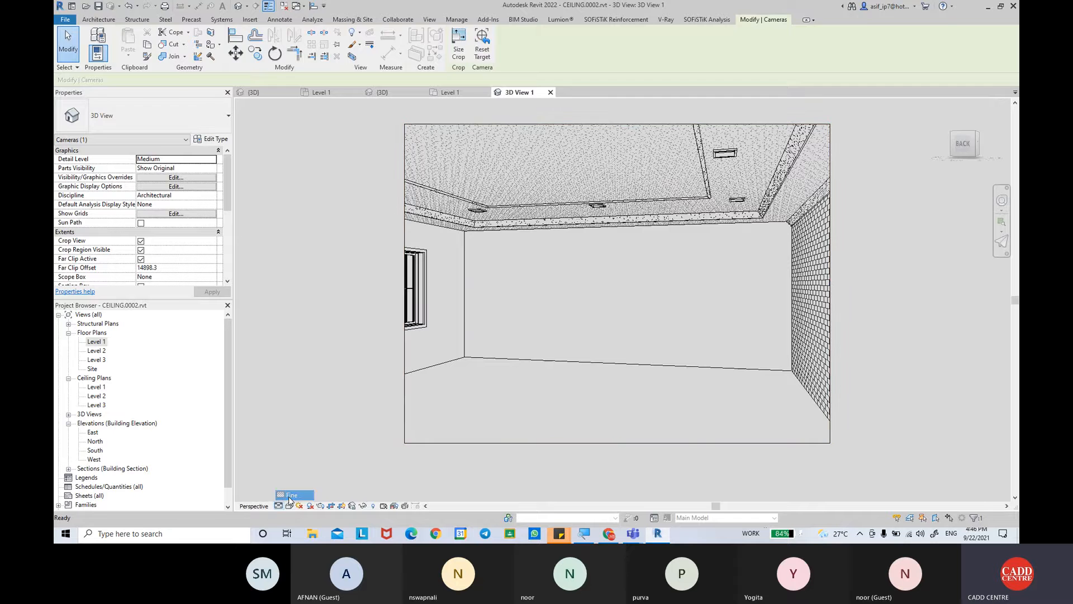
pyautogui.click(289, 506)
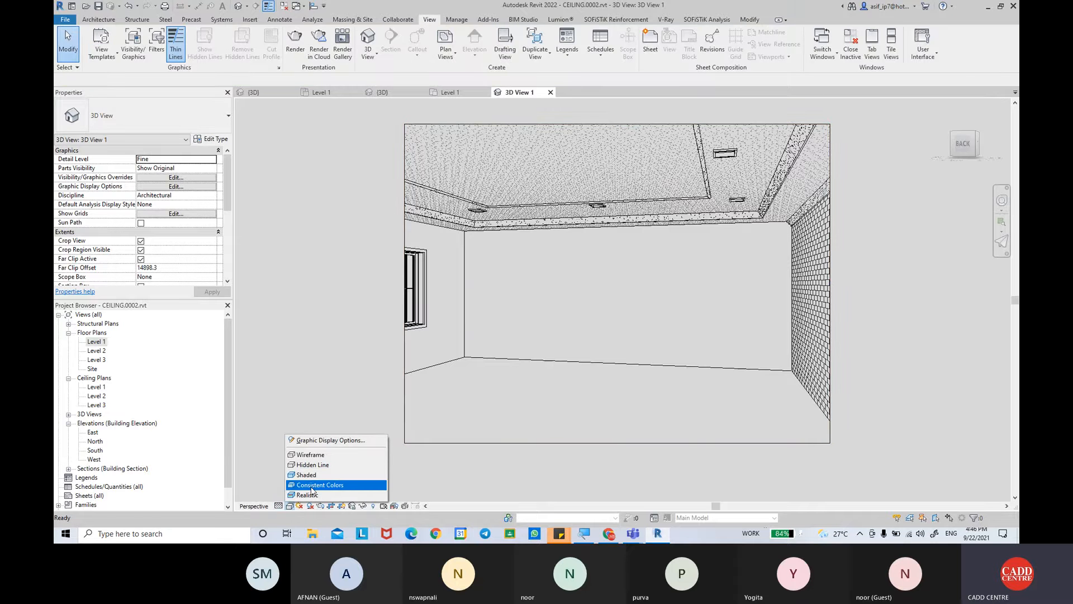
pyautogui.click(313, 485)
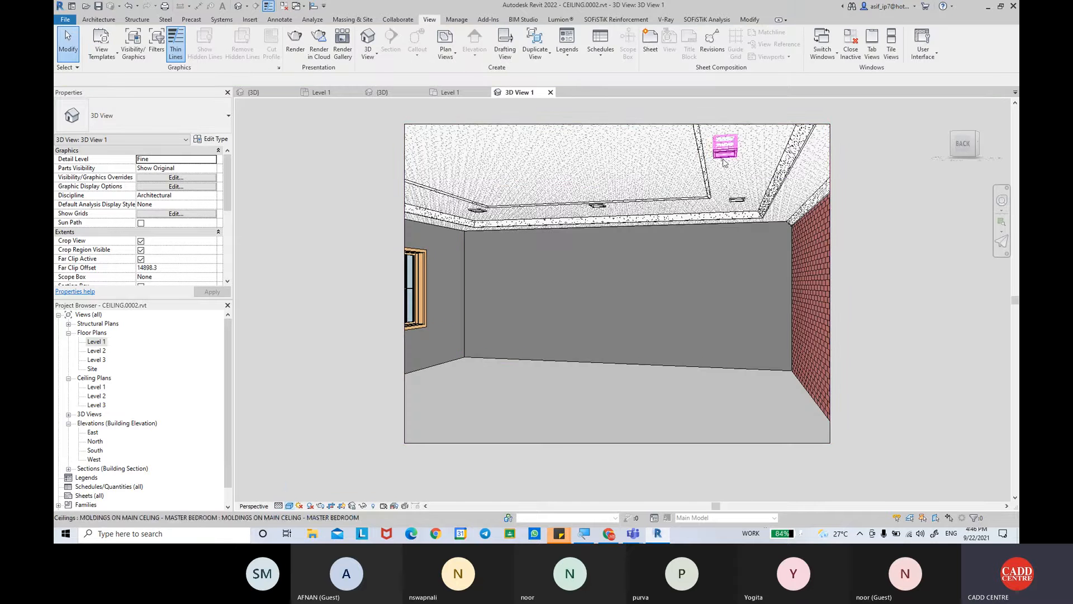
pyautogui.click(289, 506)
pyautogui.click(313, 495)
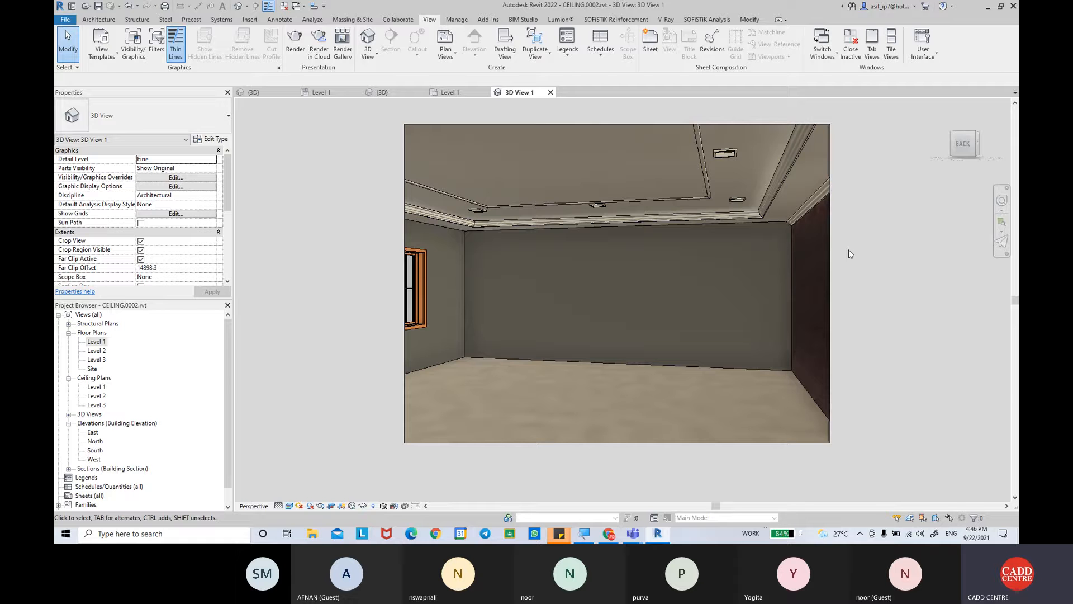
# Select the camera view's crop region and check its size settings without changing them.
pyautogui.click(834, 237)
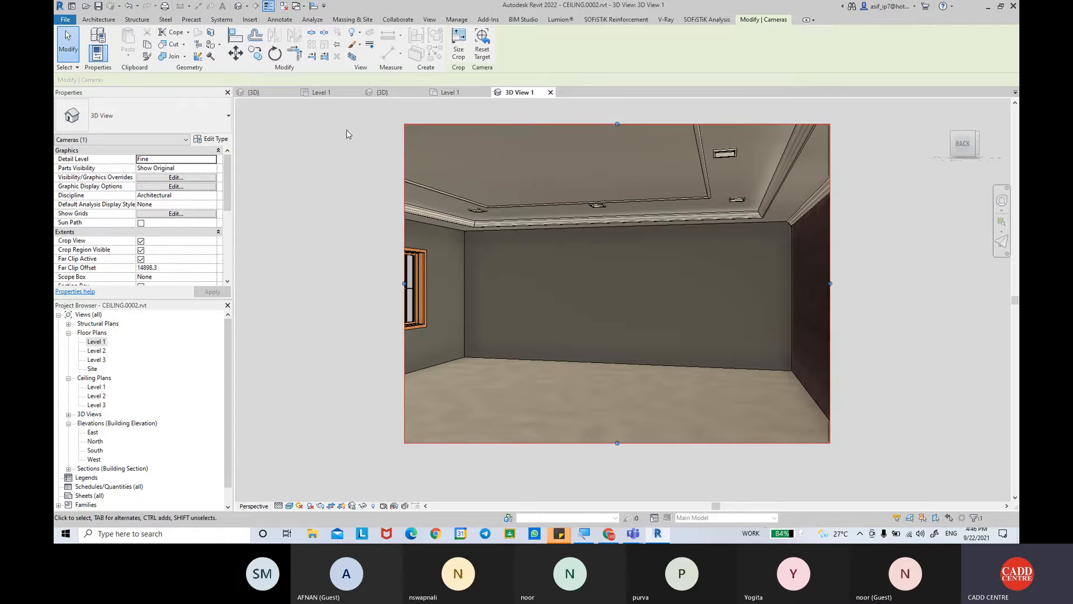
pyautogui.click(391, 133)
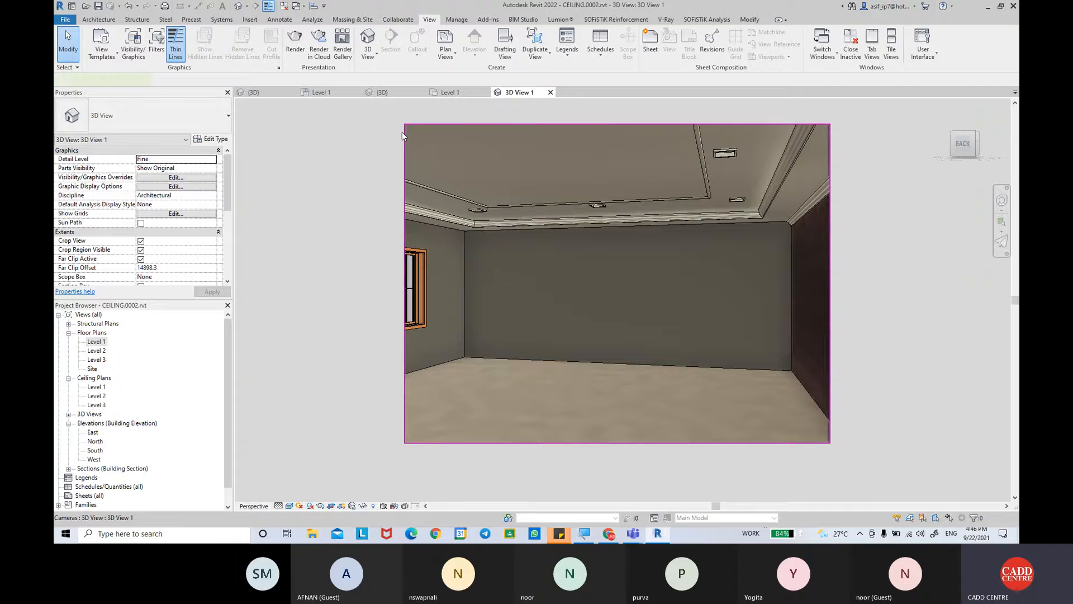
pyautogui.click(402, 132)
pyautogui.click(400, 158)
pyautogui.click(402, 160)
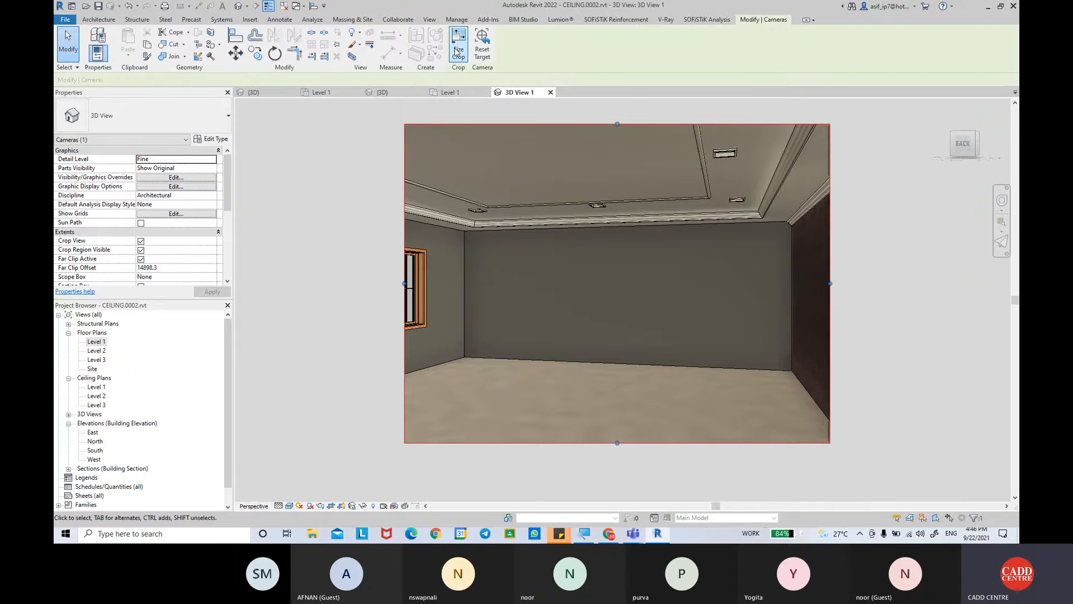
pyautogui.click(457, 52)
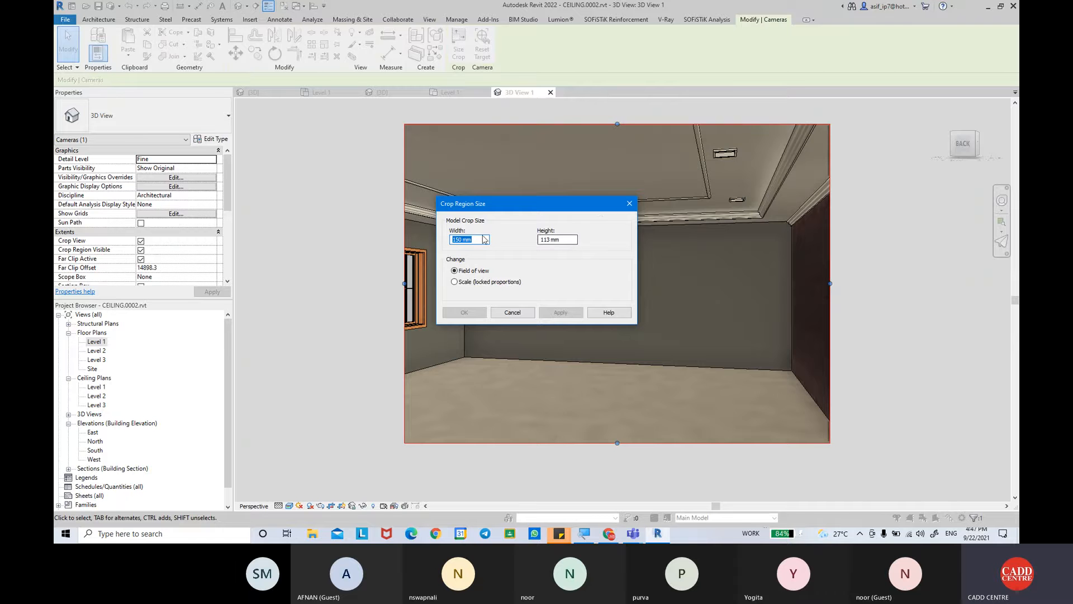
pyautogui.click(626, 204)
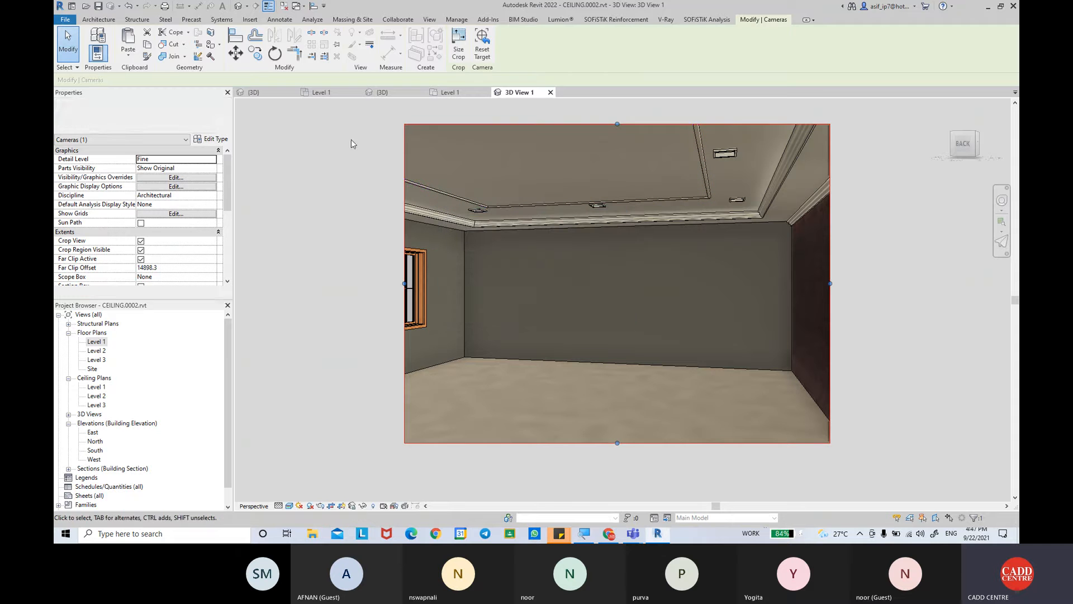
# Resize the camera view's crop region to 297 mm wide and 210 mm high, changing the field of view.
pyautogui.click(458, 52)
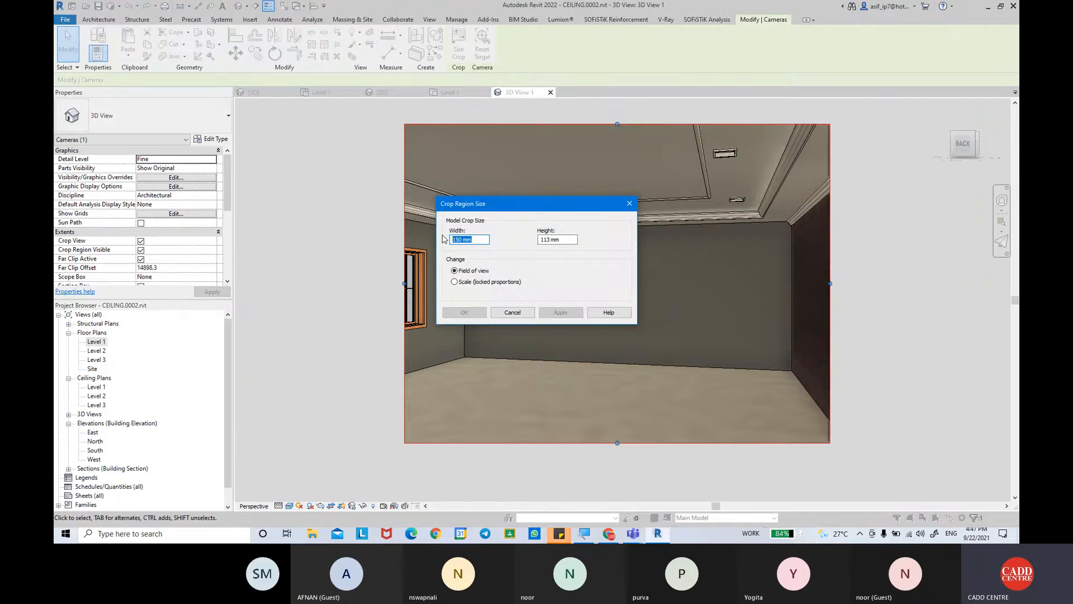
pyautogui.write('297')
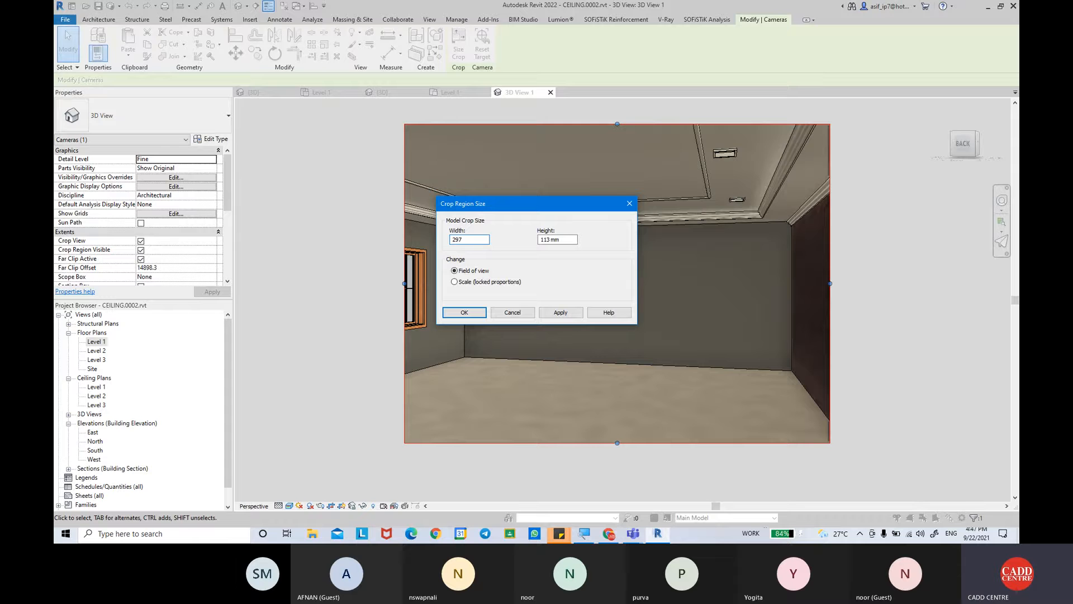
pyautogui.press('Tab')
pyautogui.write('21')
pyautogui.click(565, 313)
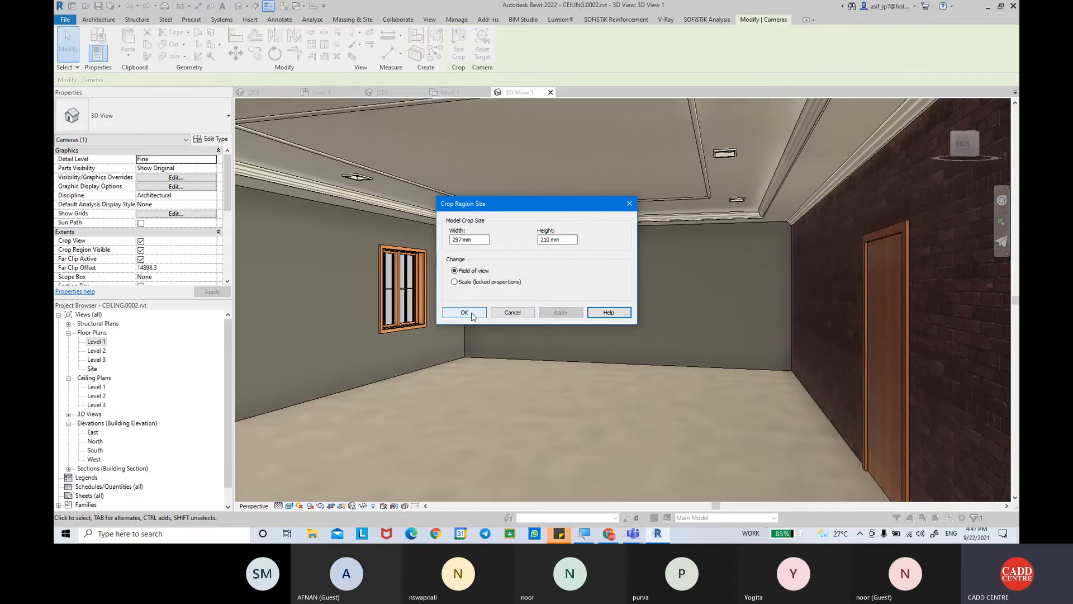
pyautogui.click(464, 313)
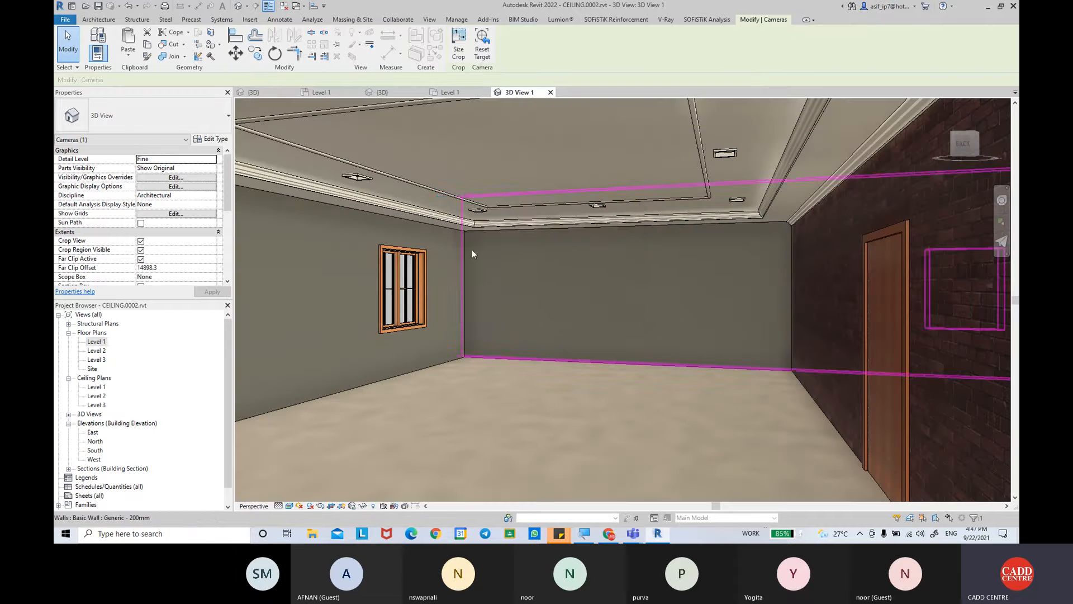
# Adjust the master bedroom camera's height with the steering wheel's Up/Down tool and fine-tune the direction it looks.
pyautogui.scroll(-4, 471, 249)
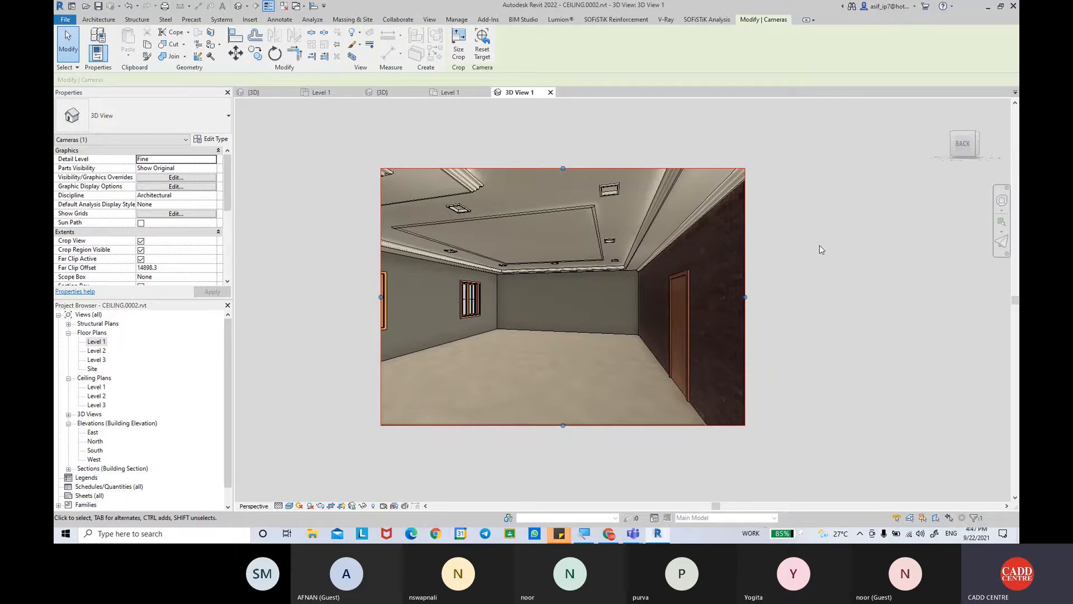
pyautogui.moveTo(823, 244); pyautogui.dragTo(849, 242, button='middle')
pyautogui.keyDown('shift'); pyautogui.moveTo(487, 343); pyautogui.dragTo(735, 264, button='middle'); pyautogui.keyUp('shift')
pyautogui.scroll(2, 706, 269)
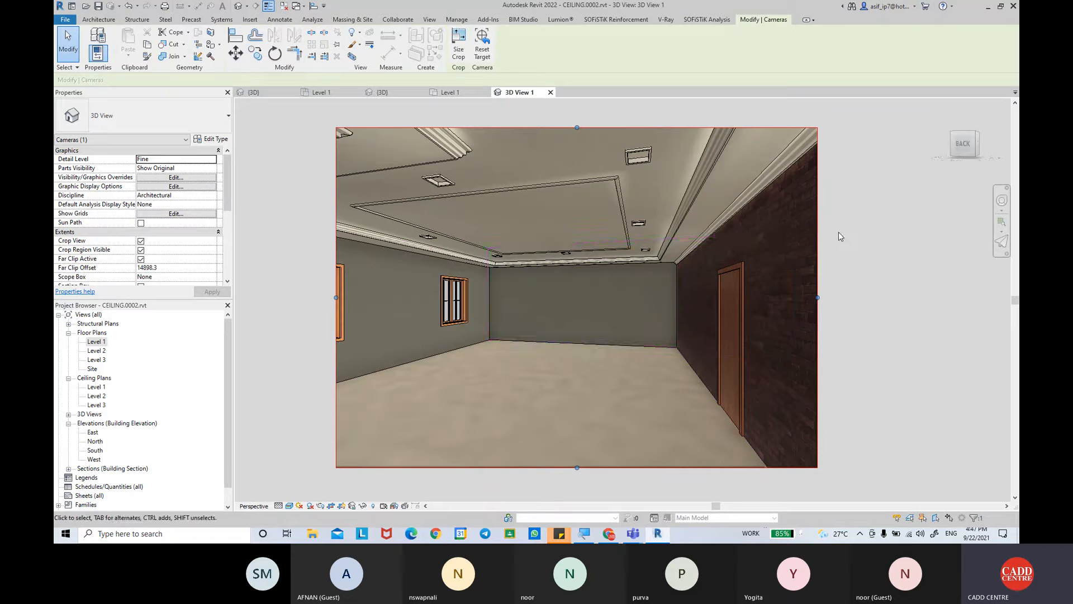
pyautogui.moveTo(846, 238); pyautogui.dragTo(872, 230, button='middle')
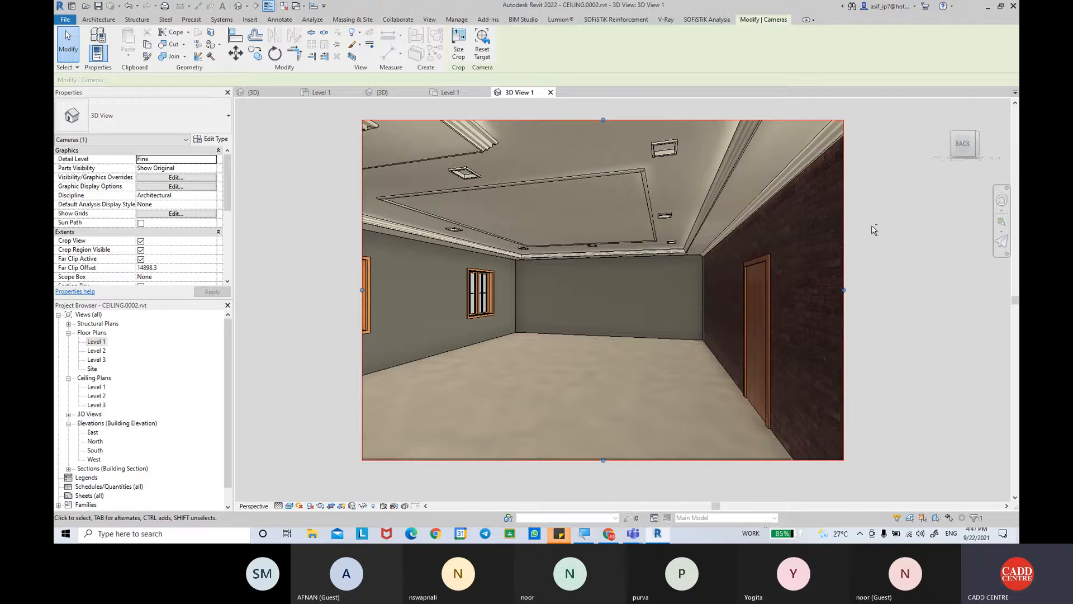
pyautogui.hotkey('shift', 'w')
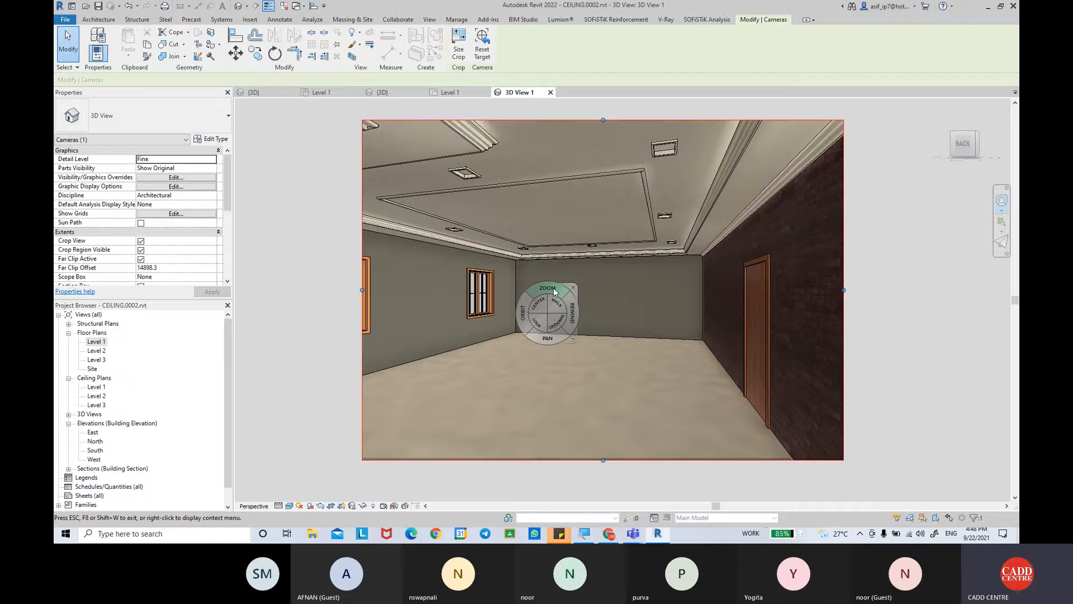
pyautogui.click(556, 324)
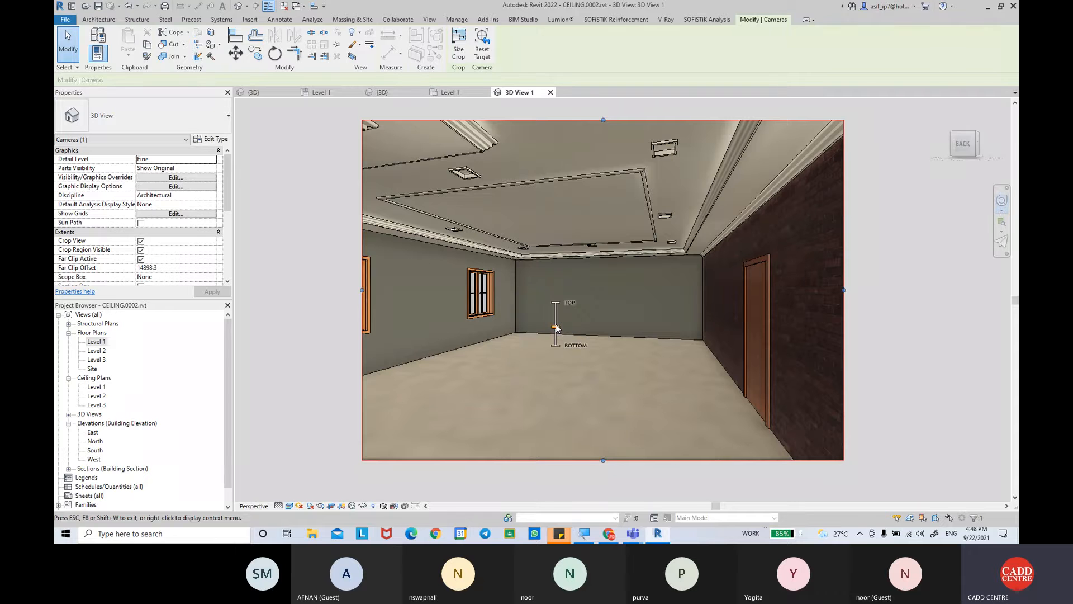
pyautogui.moveTo(556, 327); pyautogui.dragTo(565, 135)
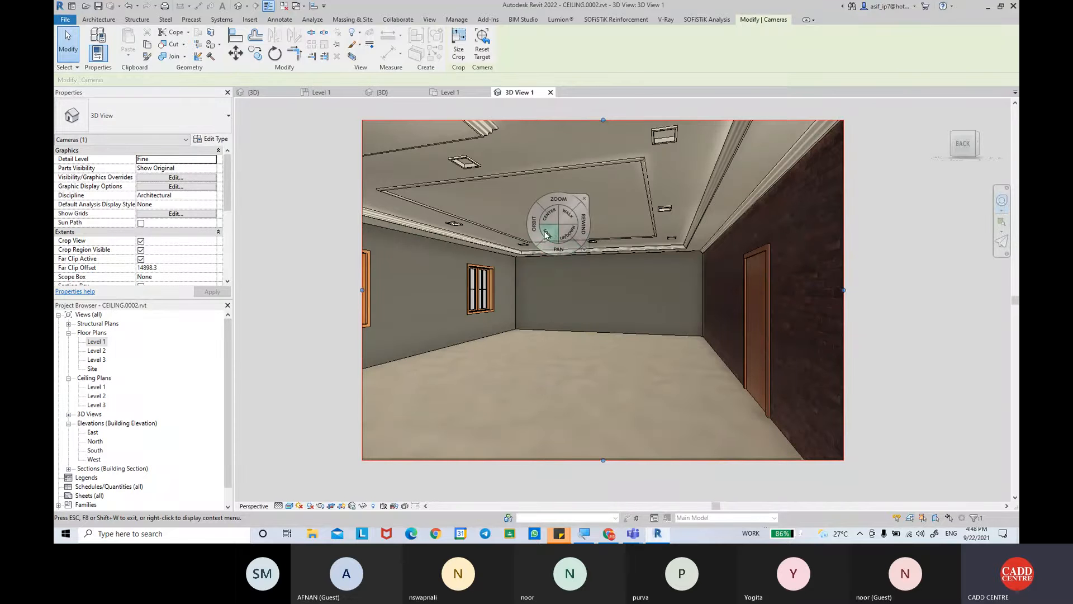
pyautogui.moveTo(551, 234)
pyautogui.mouseDown()
pyautogui.moveTo(457, 230)
pyautogui.moveTo(728, 196)
pyautogui.moveTo(615, 126)
pyautogui.moveTo(553, 139)
pyautogui.moveTo(509, 179)
pyautogui.moveTo(563, 228)
pyautogui.mouseUp()
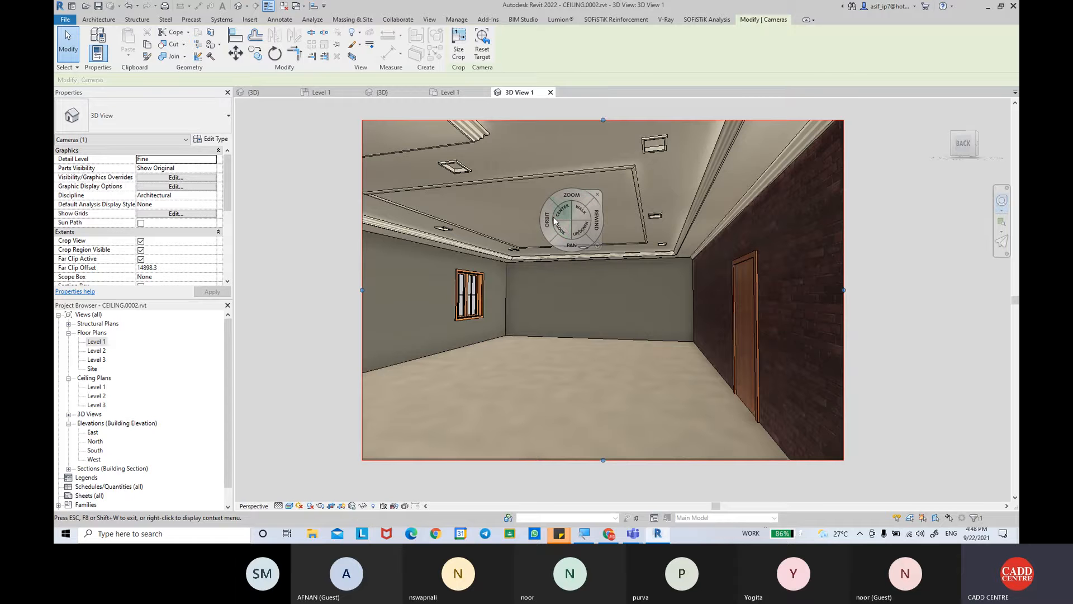
# Try orbiting the camera view, rewind that movement, and pan slightly to reframe the room and ceiling lights.
pyautogui.moveTo(549, 219)
pyautogui.mouseDown()
pyautogui.moveTo(471, 216)
pyautogui.moveTo(872, 228)
pyautogui.mouseUp()
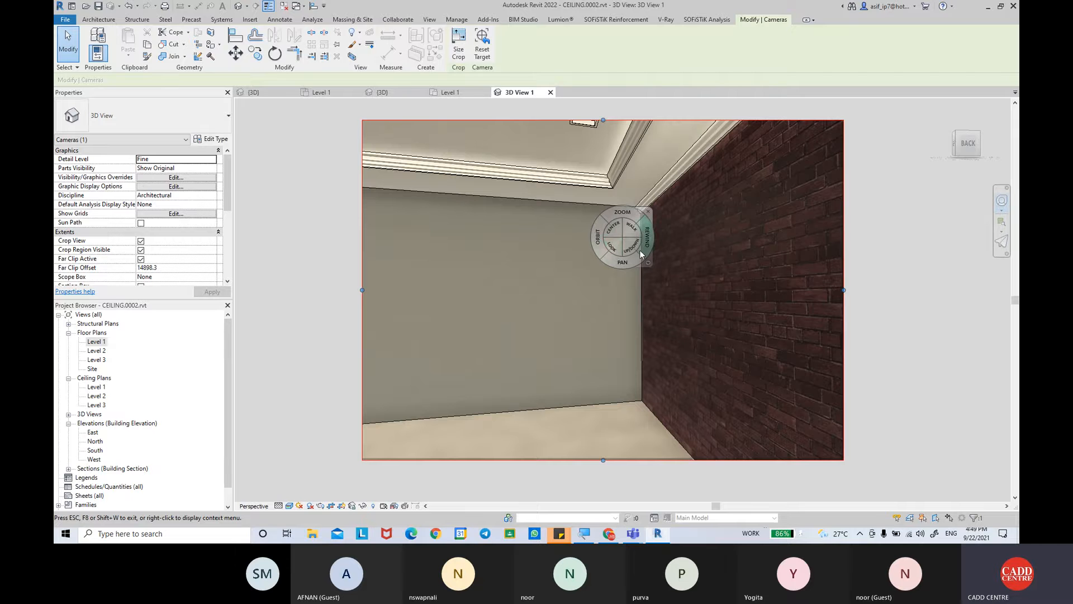
pyautogui.moveTo(651, 245); pyautogui.dragTo(638, 250)
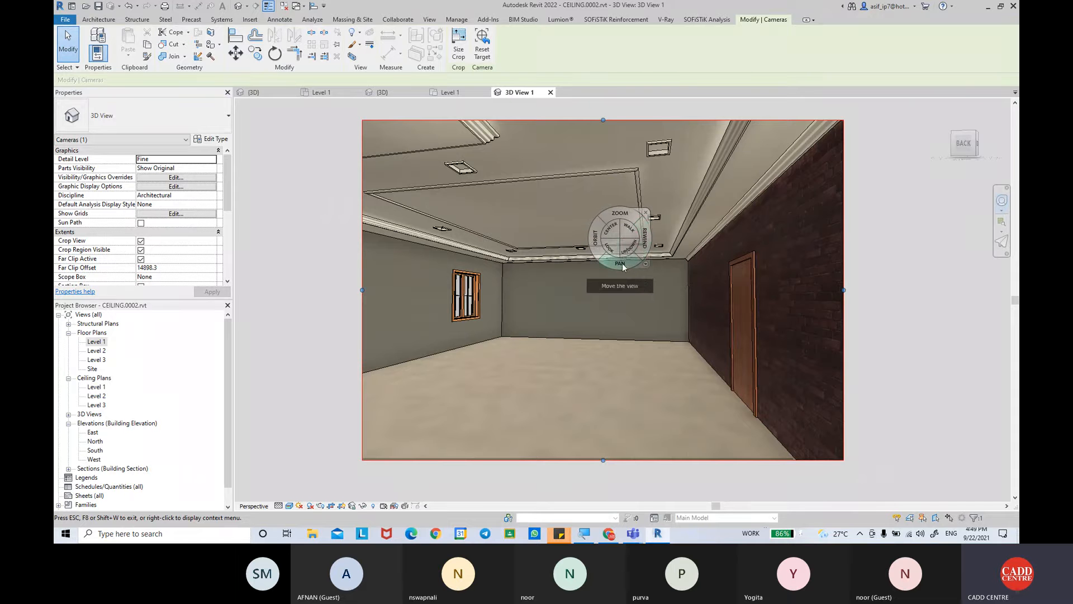
pyautogui.moveTo(622, 262)
pyautogui.mouseDown()
pyautogui.moveTo(657, 257)
pyautogui.moveTo(622, 257)
pyautogui.moveTo(617, 273)
pyautogui.moveTo(622, 247)
pyautogui.moveTo(619, 256)
pyautogui.mouseUp()
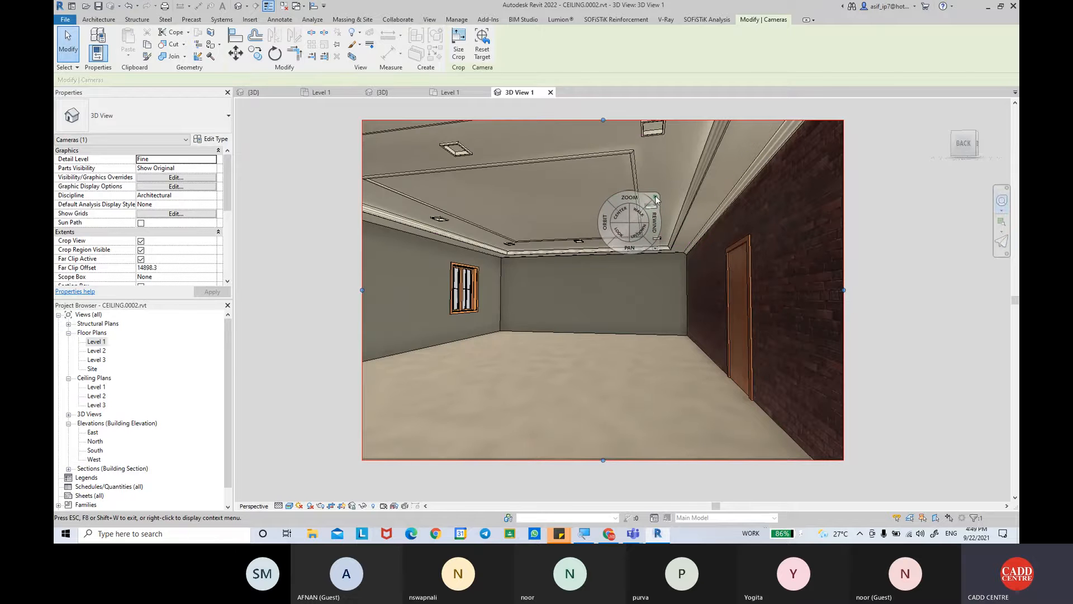
pyautogui.click(656, 198)
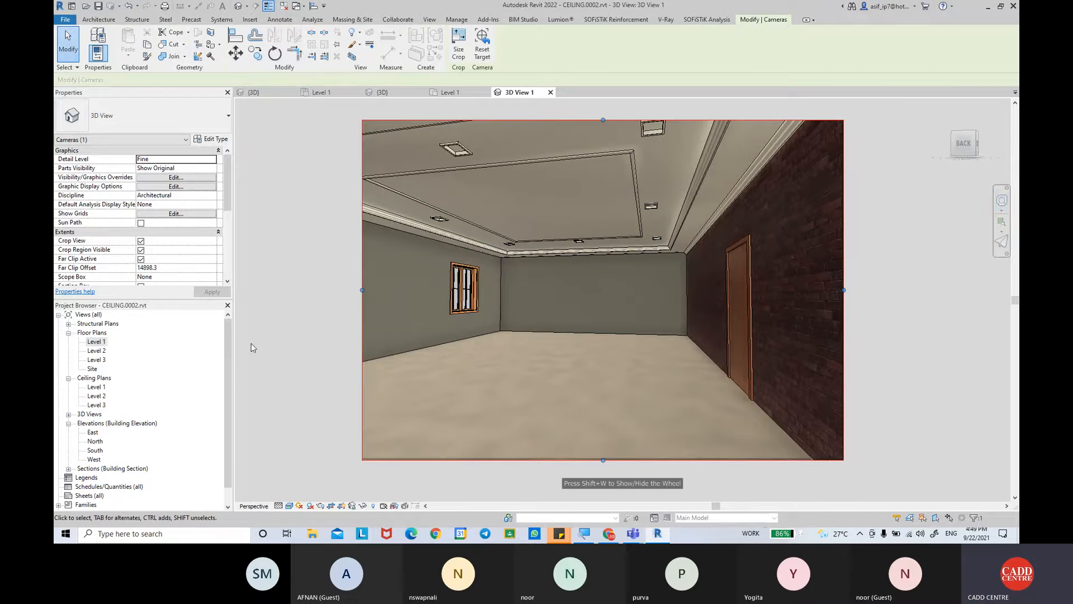
# Rename the camera view 3D View 1 as 3D MASTER BEDROOM CAM 1.
pyautogui.moveTo(229, 370); pyautogui.dragTo(229, 407)
pyautogui.click(68, 396)
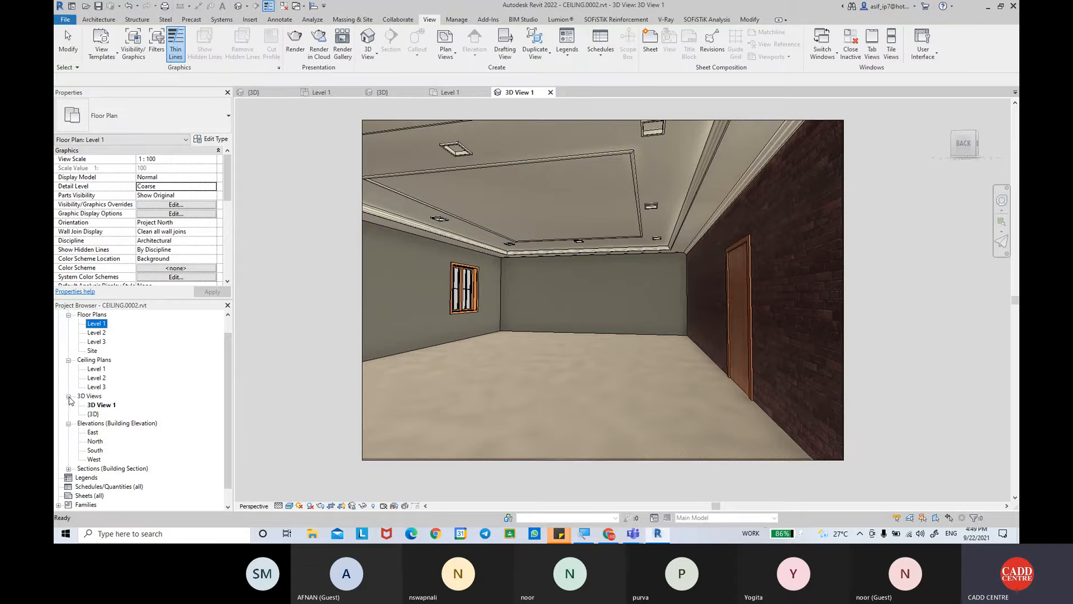
pyautogui.click(109, 406)
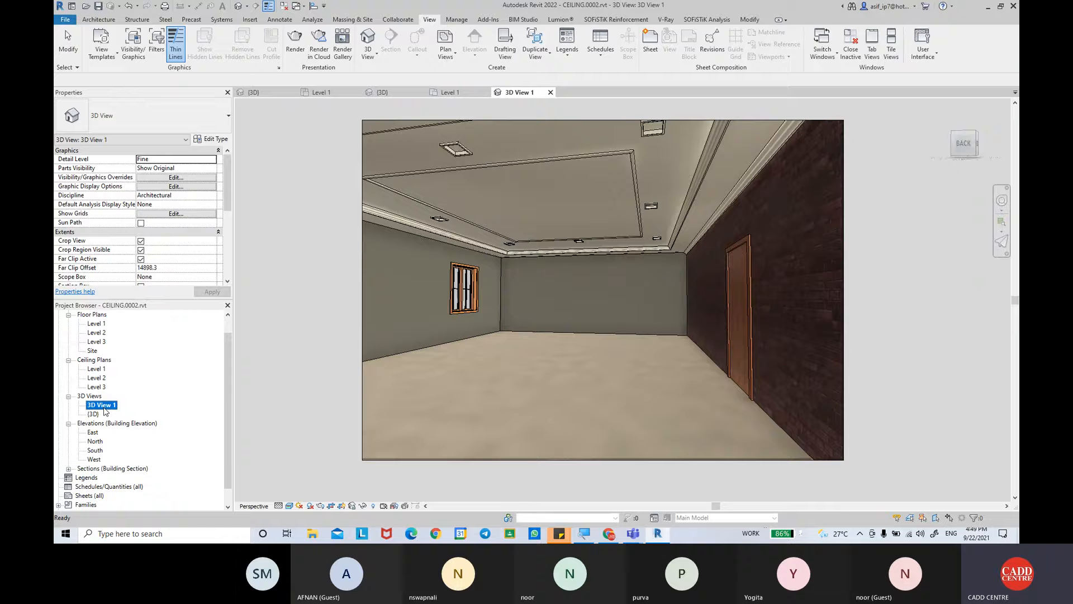
pyautogui.rightClick(104, 408)
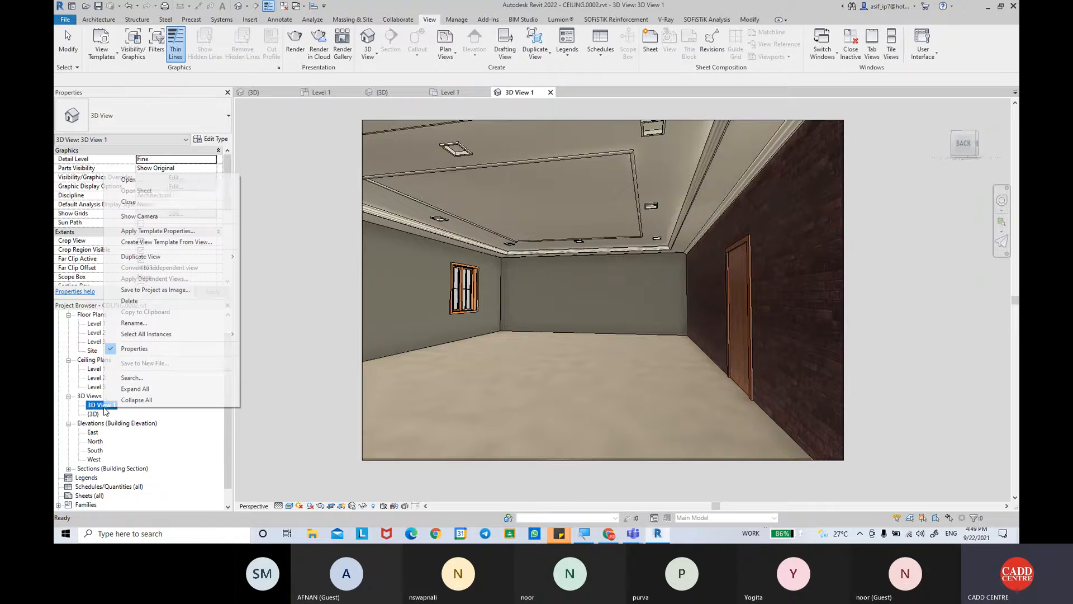
pyautogui.click(149, 324)
pyautogui.press('BackSpace')
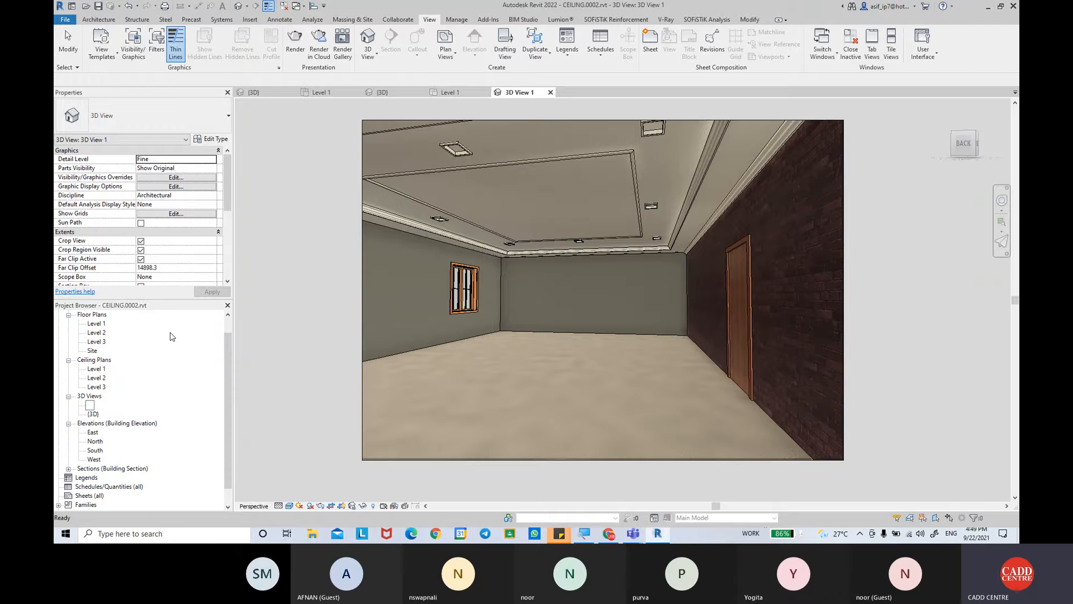
pyautogui.press('capslock')
pyautogui.write('3DB')
pyautogui.press('BackSpace')
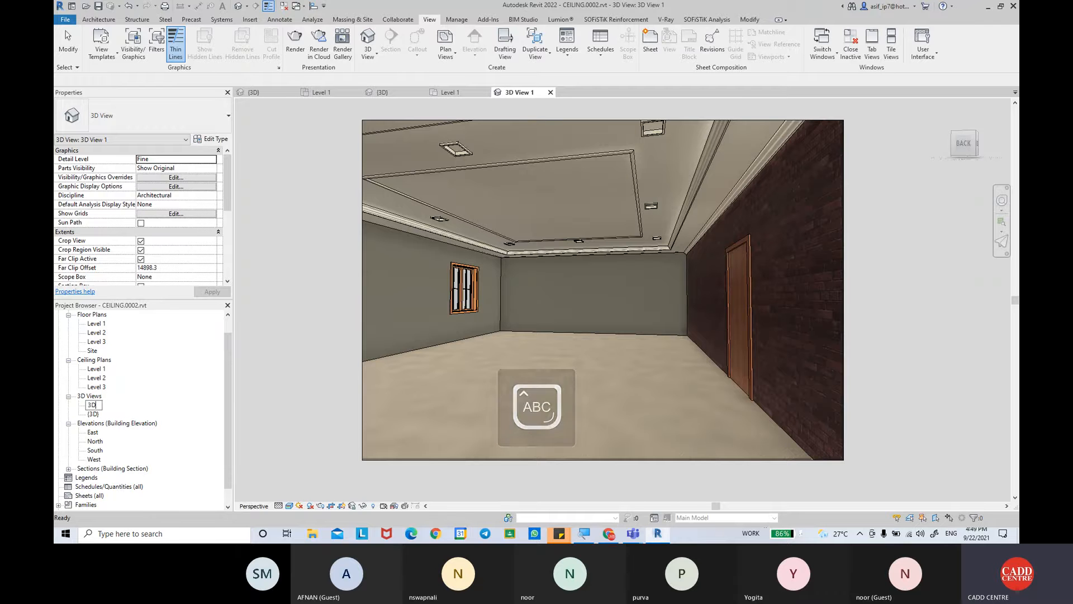
pyautogui.write('MASTER')
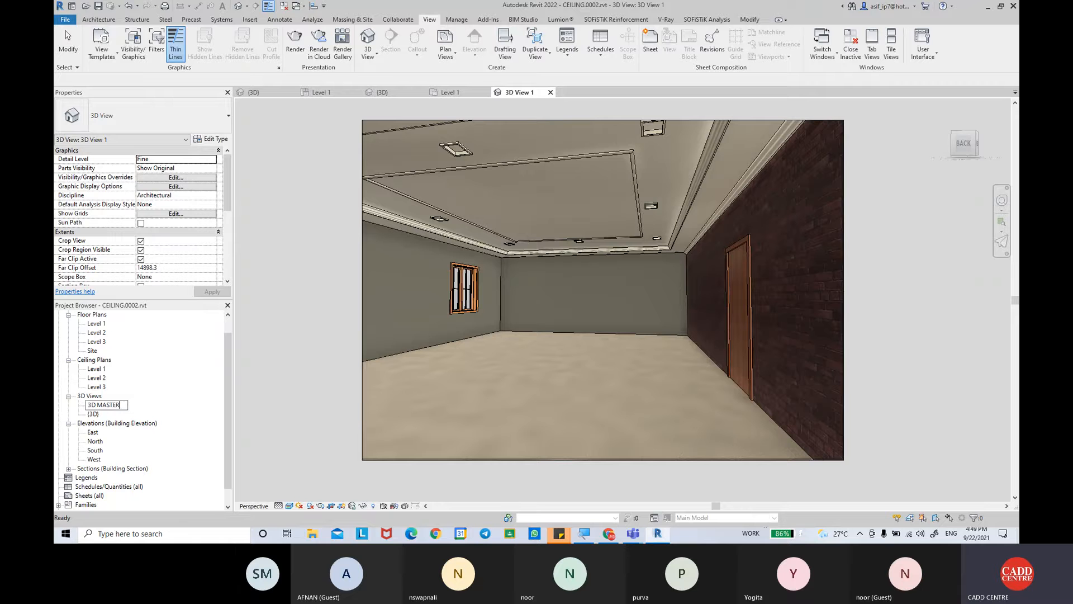
pyautogui.write(' BEDR')
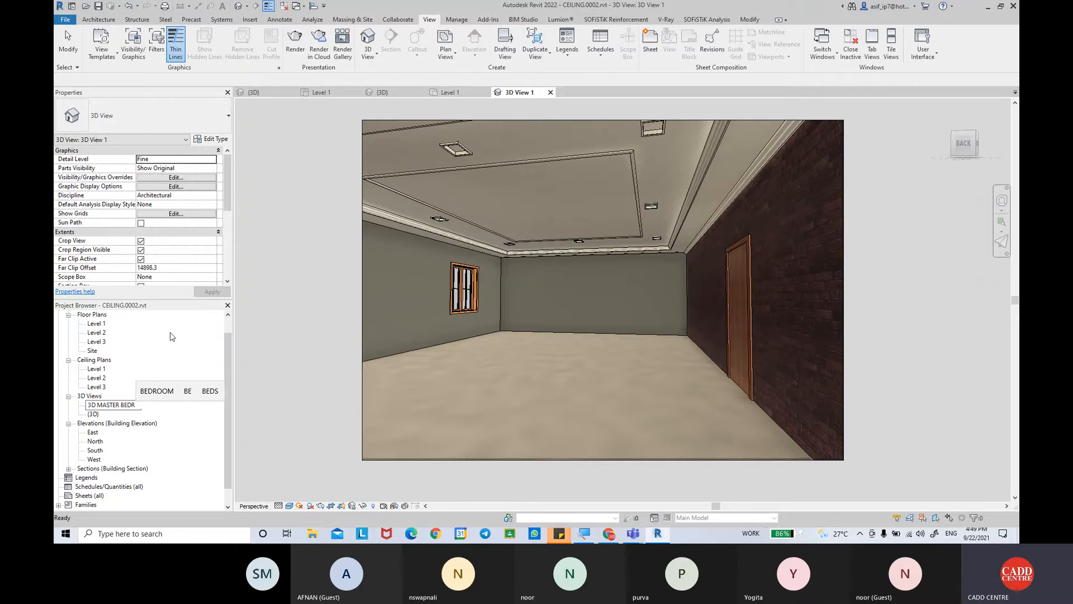
pyautogui.write('OOM CAM 1')
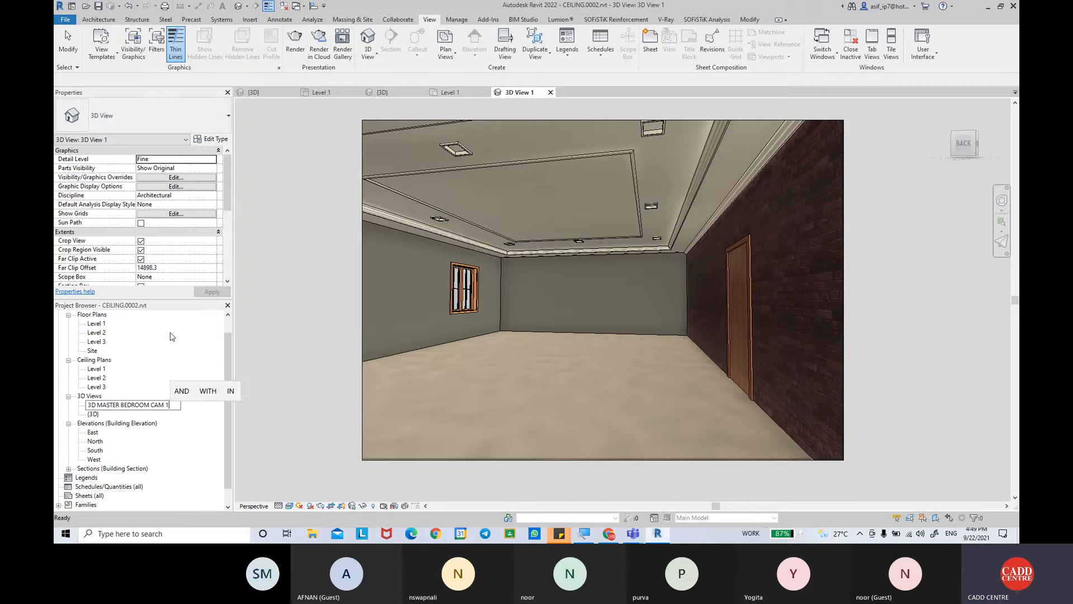
pyautogui.press('Return')
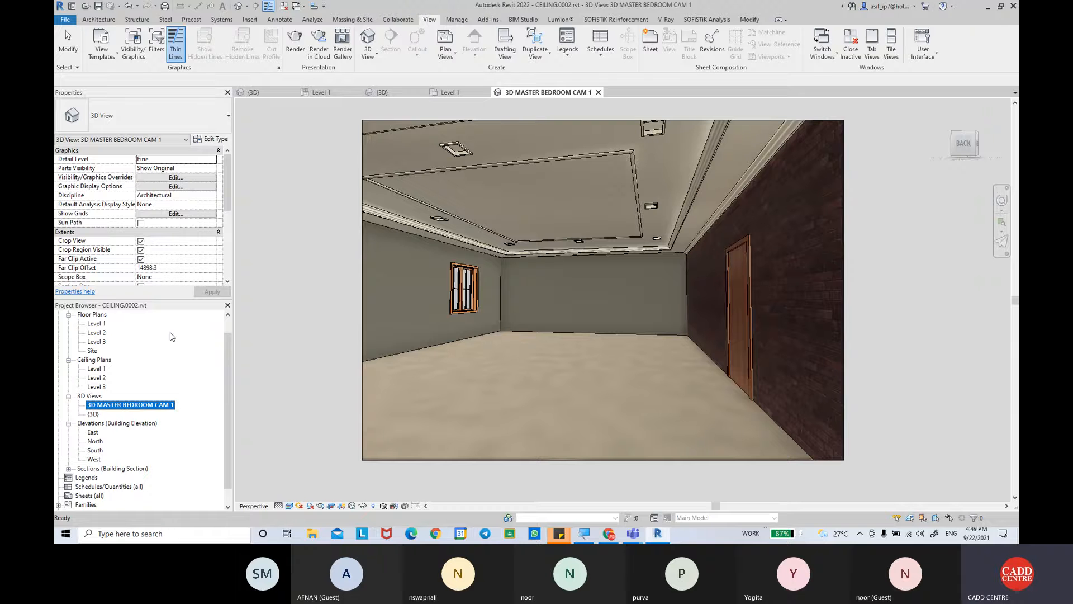
# In the Level 1 floor plan, create a second camera view from the master bedroom's lower-left corner, aimed at the bathroom wall.
pyautogui.doubleClick(103, 324)
pyautogui.moveTo(420, 272); pyautogui.dragTo(455, 273, button='middle')
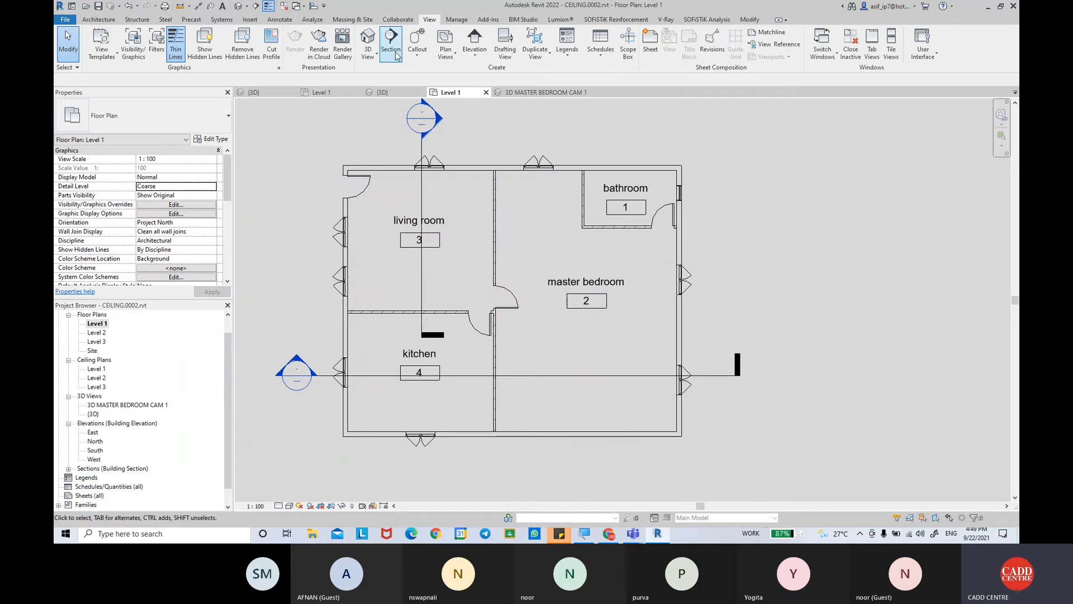
pyautogui.click(376, 55)
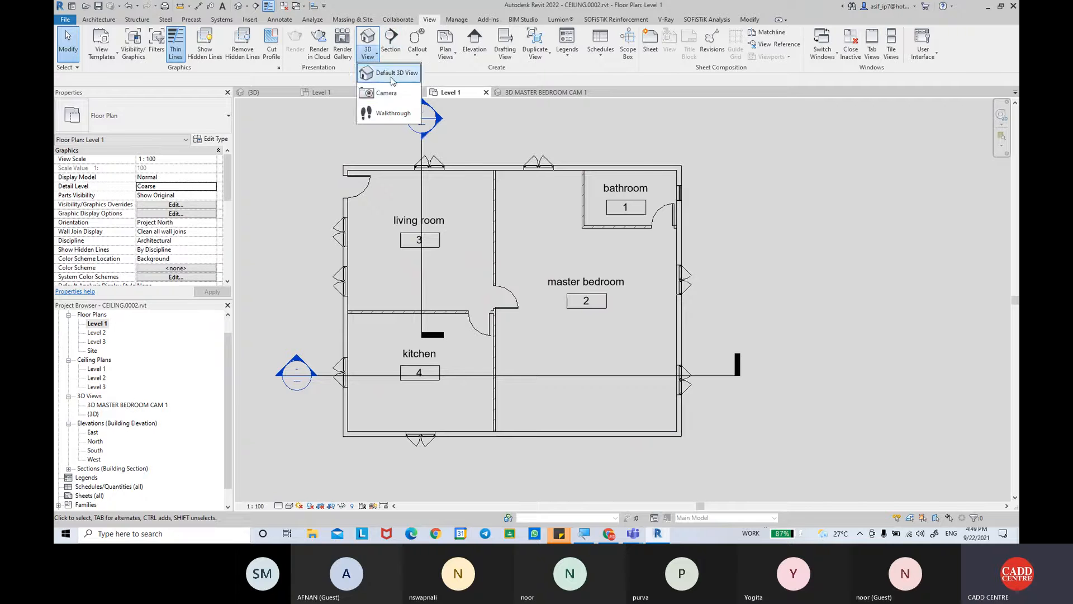
pyautogui.click(391, 87)
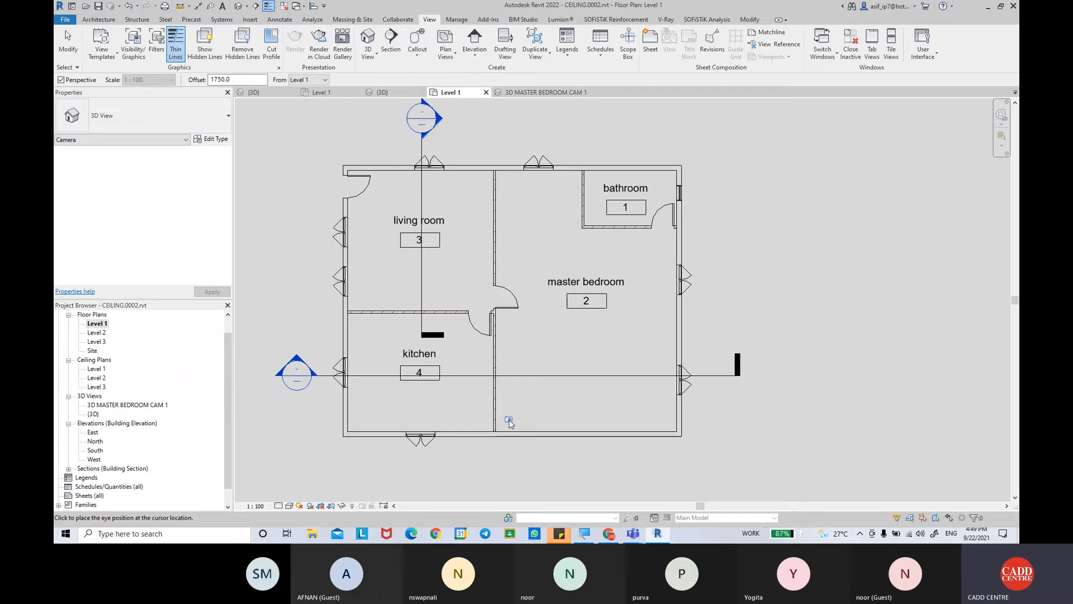
pyautogui.click(508, 419)
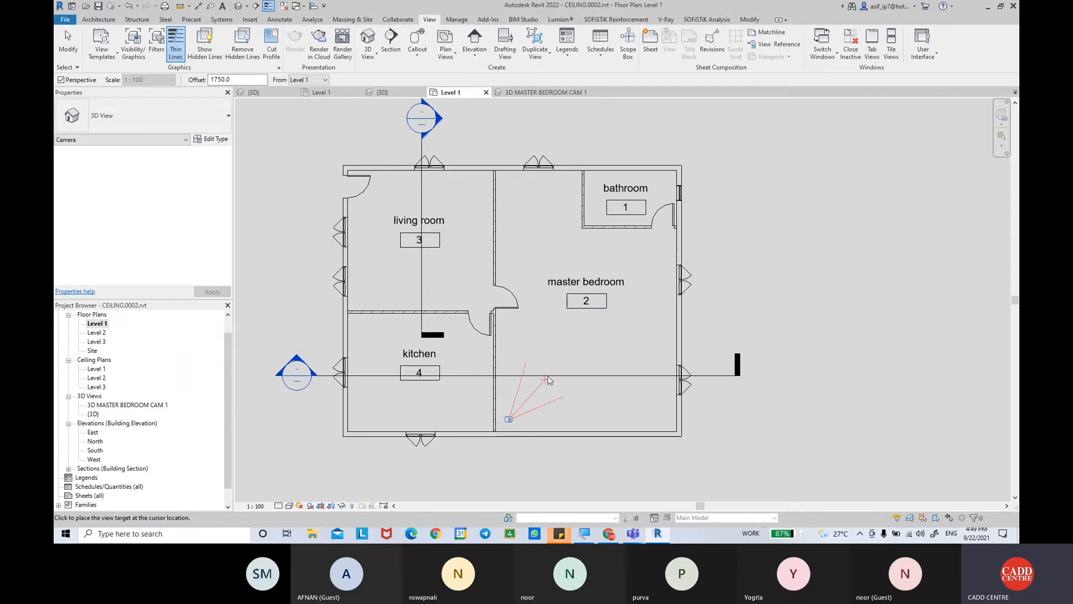
pyautogui.click(639, 220)
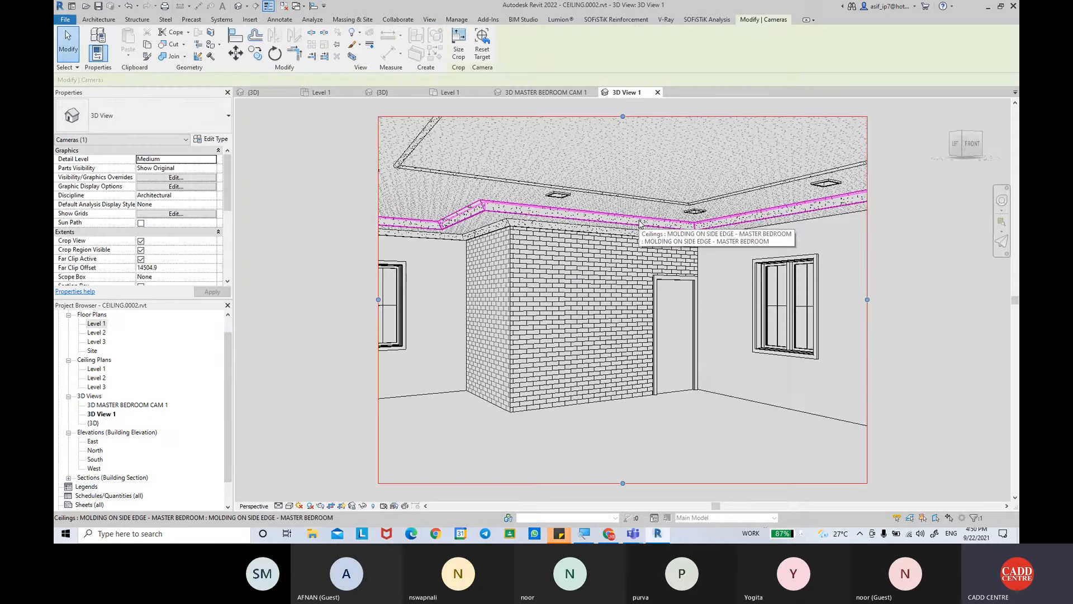
# Set the new camera view's detail level to Fine and its visual style to Realistic.
pyautogui.click(278, 505)
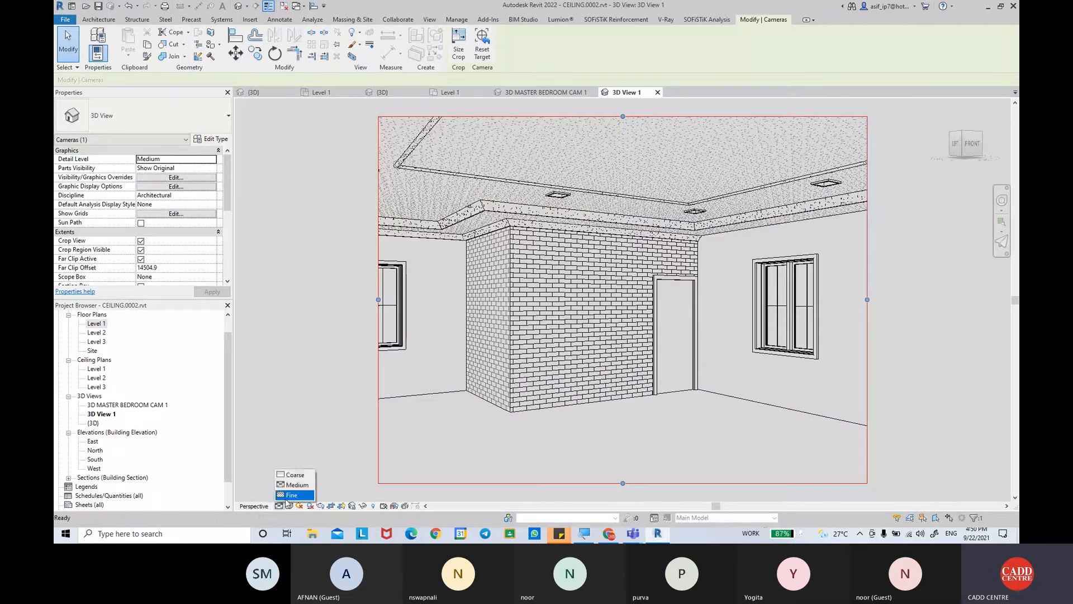
pyautogui.click(286, 495)
pyautogui.click(289, 506)
pyautogui.click(305, 494)
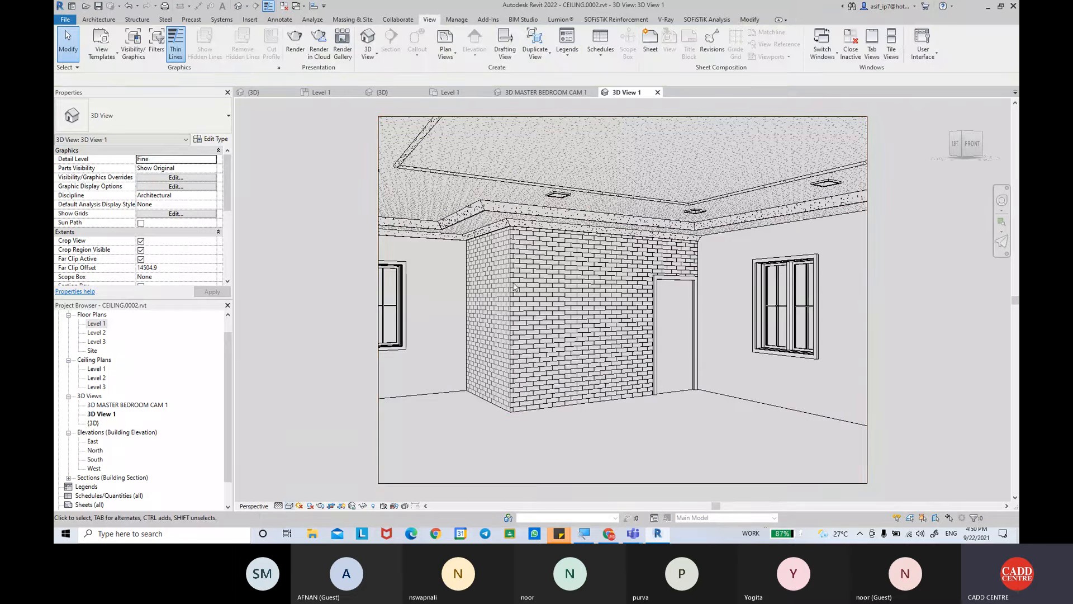
# Adjust the second camera's position with the steering wheel to reframe the brick walls, door and ceiling lights.
pyautogui.hotkey('shift', 'w')
pyautogui.moveTo(564, 290); pyautogui.dragTo(562, 370)
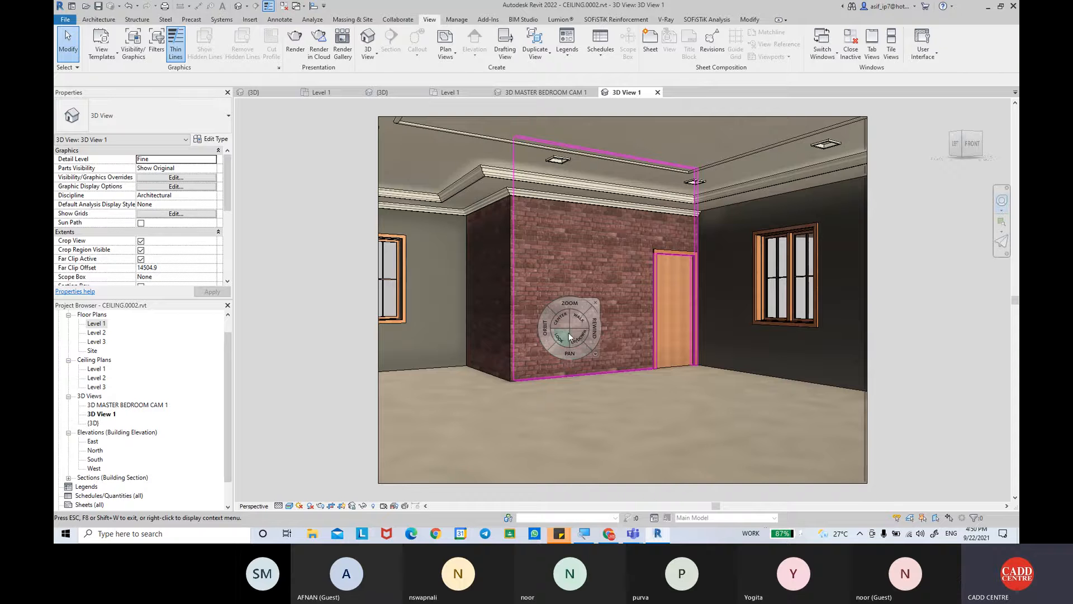
pyautogui.moveTo(578, 318)
pyautogui.mouseDown()
pyautogui.moveTo(566, 314)
pyautogui.moveTo(588, 310)
pyautogui.moveTo(576, 322)
pyautogui.mouseUp()
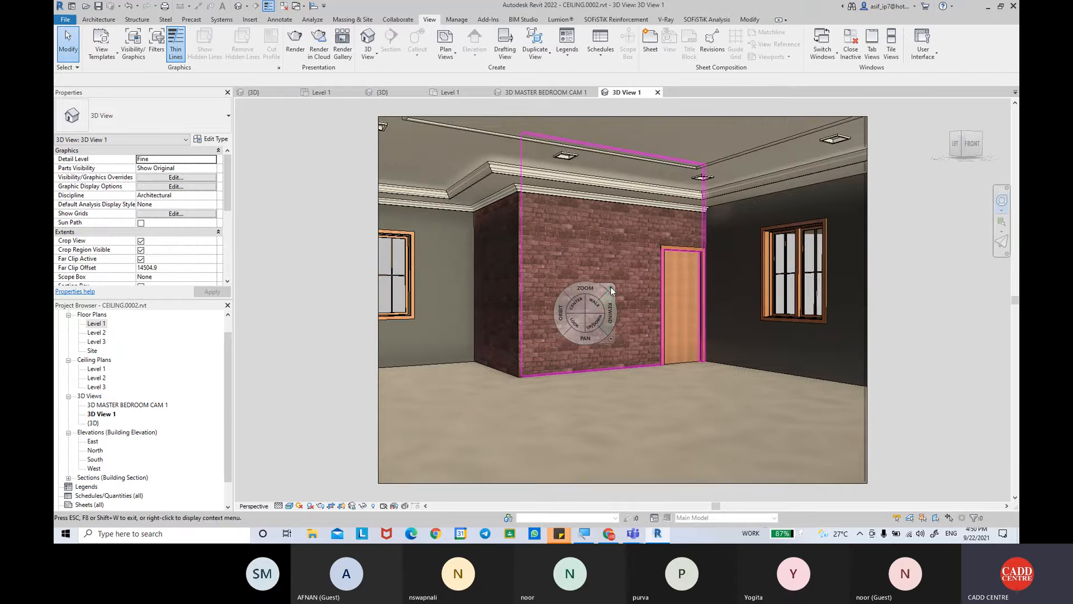
pyautogui.click(612, 289)
# Rename the second camera view as 3D MASTER BEDROOM CAM 2.
pyautogui.click(112, 414)
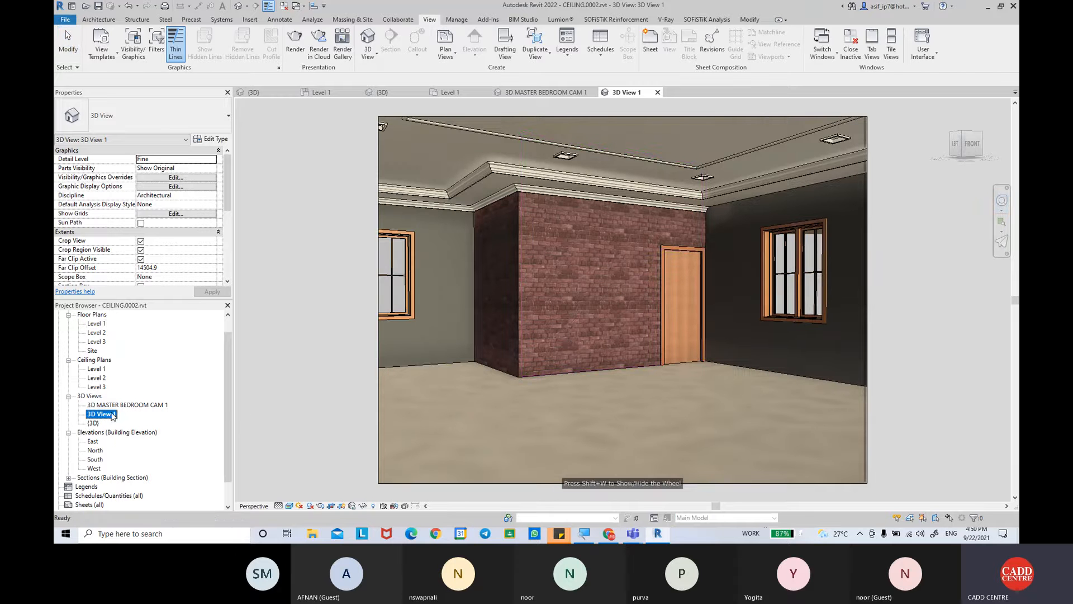
pyautogui.rightClick(111, 415)
pyautogui.click(161, 330)
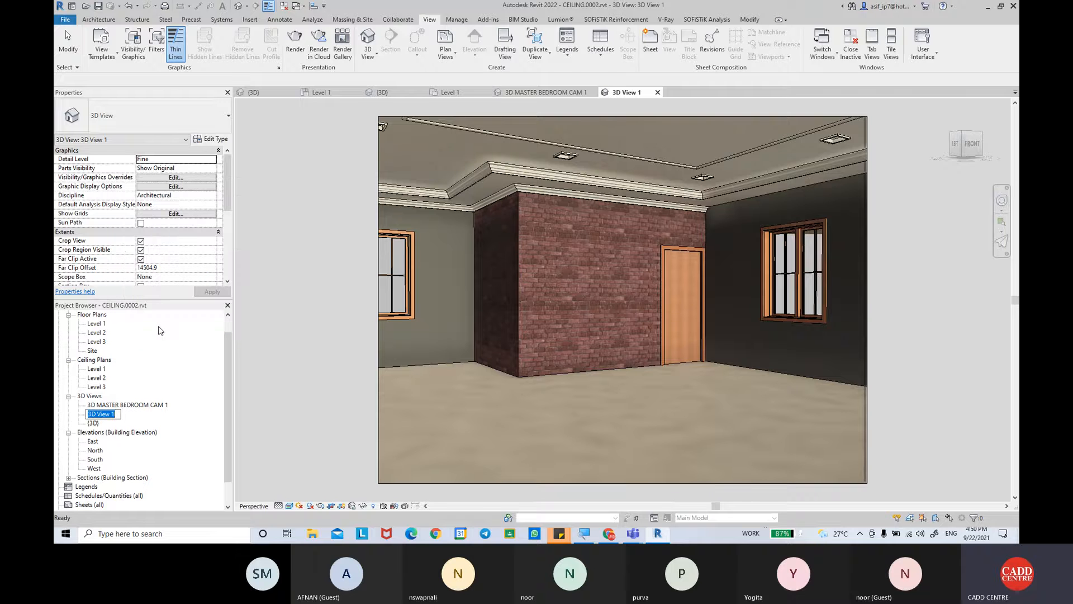
pyautogui.press('Right')
pyautogui.press('BackSpace')
pyautogui.press('BackSpace')
pyautogui.write('MASTE')
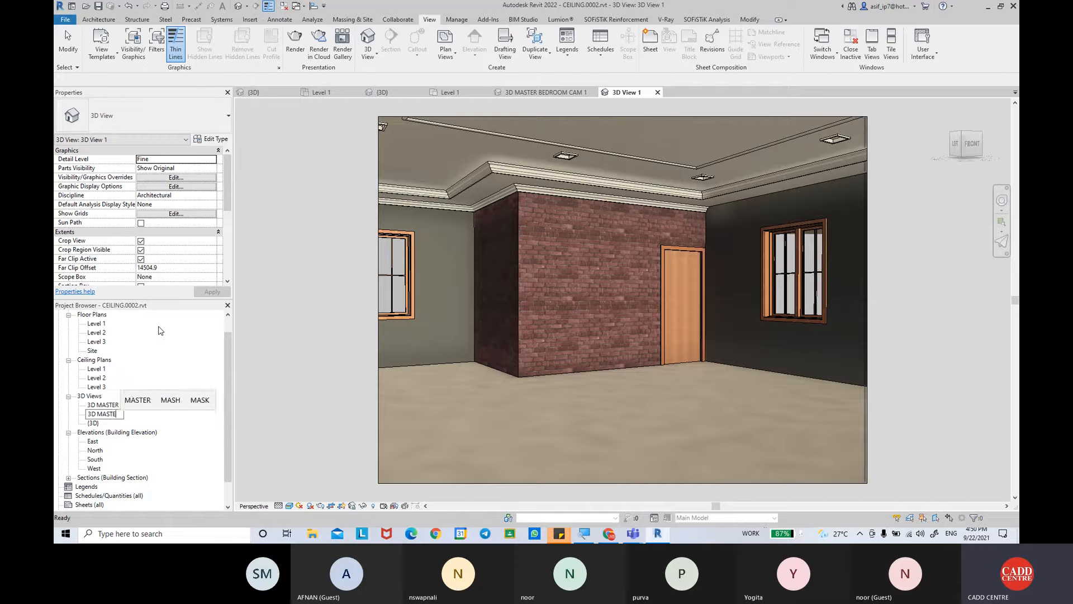
pyautogui.write('R BEDR')
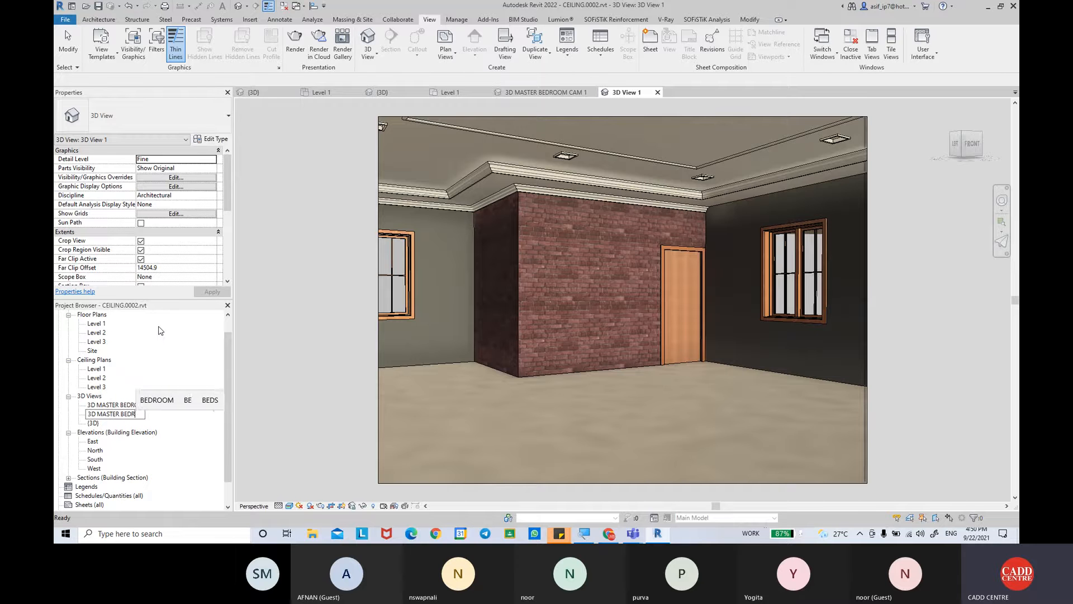
pyautogui.write('OOM CAM 2')
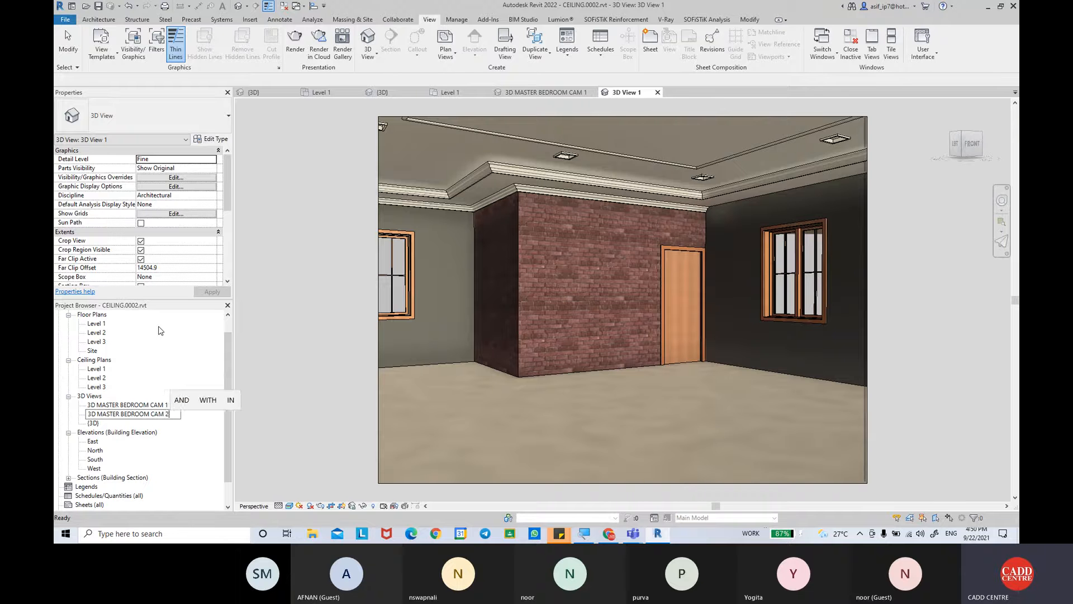
pyautogui.press('Return')
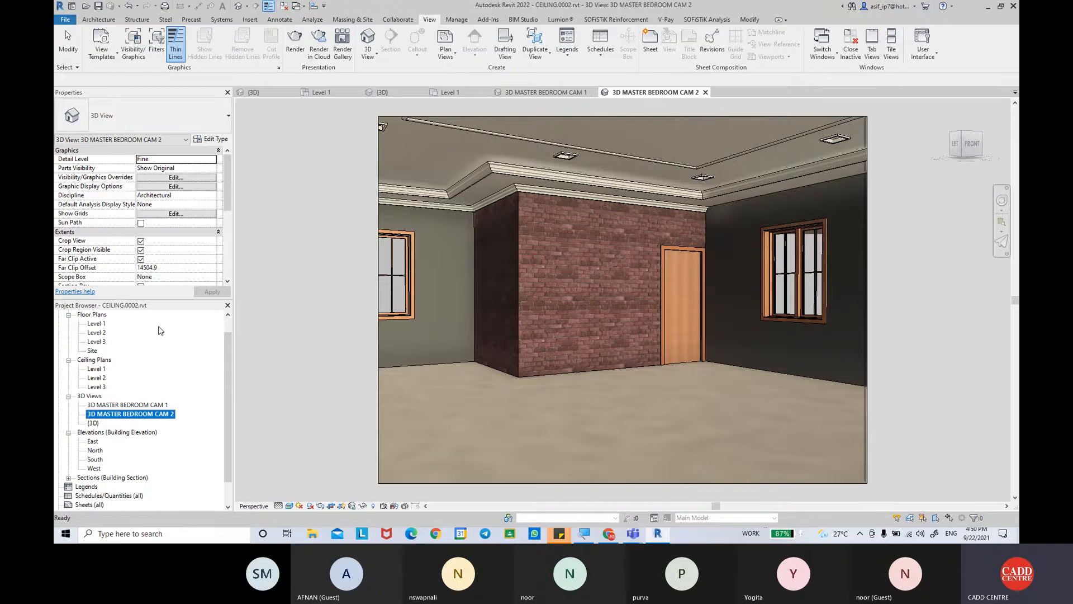
# Compare the 3D MASTER BEDROOM CAM 1 and CAM 2 camera views, finishing in CAM 2.
pyautogui.doubleClick(101, 406)
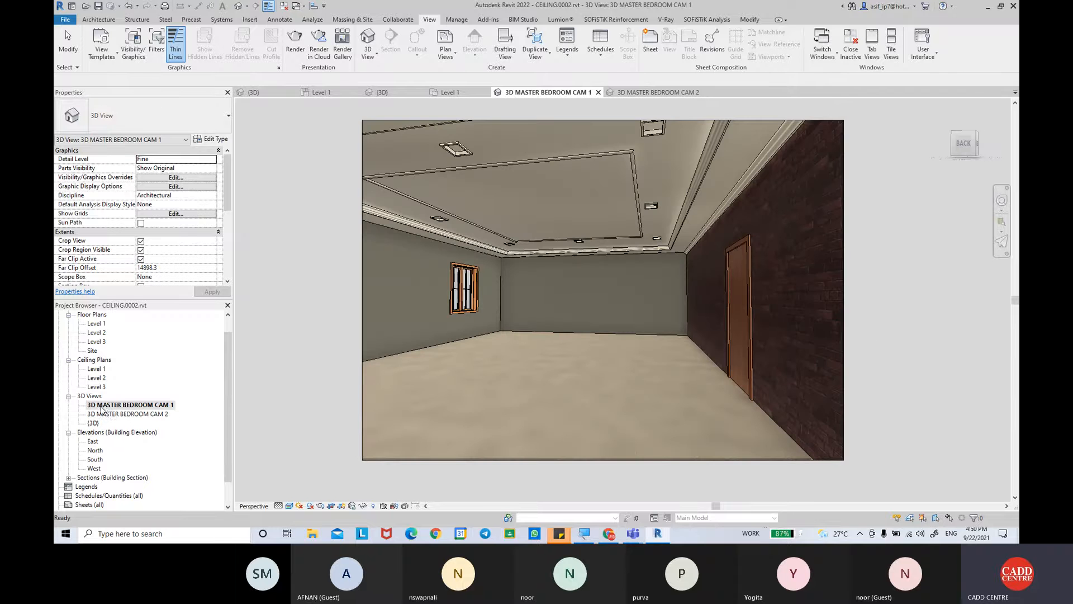
pyautogui.doubleClick(109, 414)
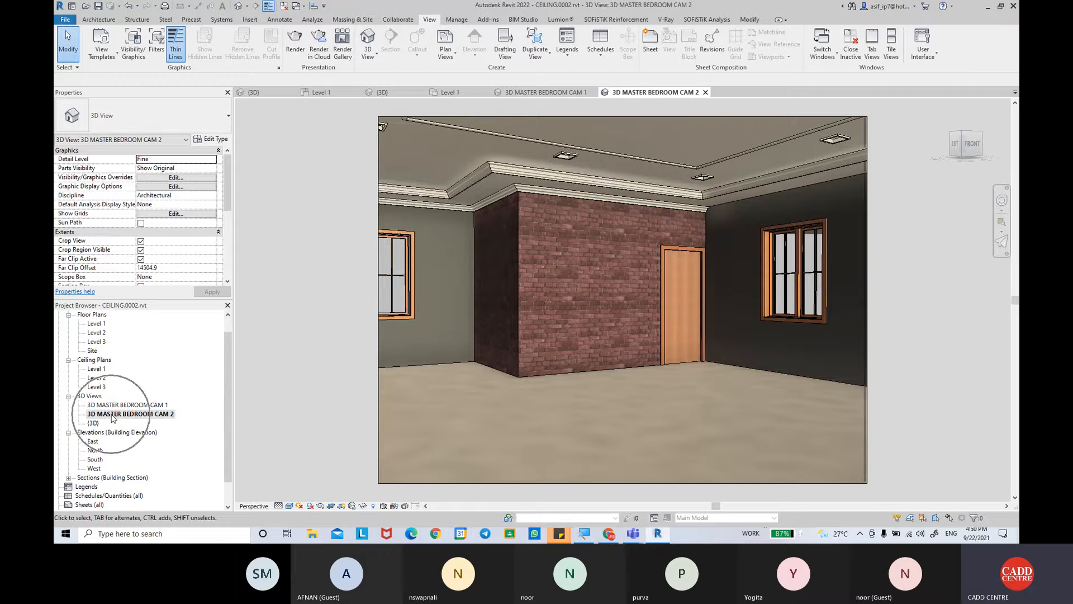
pyautogui.click(128, 416)
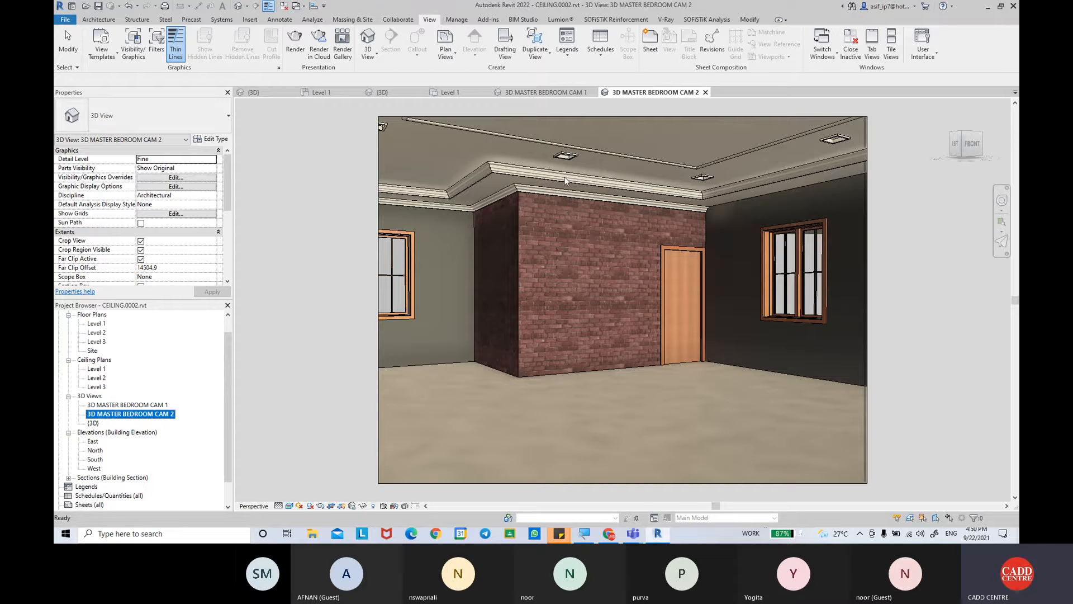
pyautogui.click(120, 415)
pyautogui.click(176, 425)
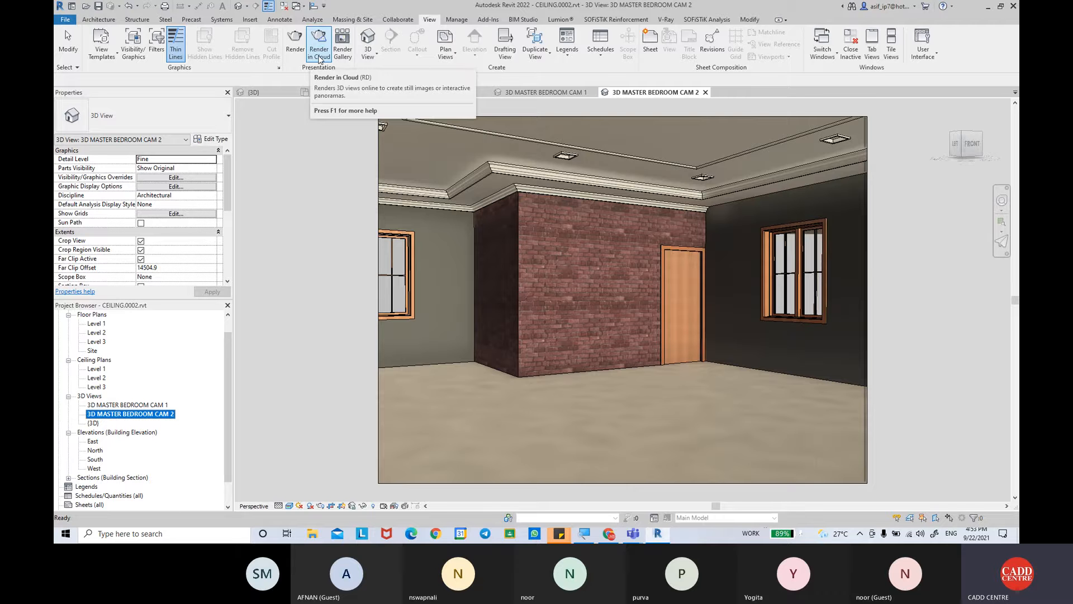
# Open the rendering settings for 3D MASTER BEDROOM CAM 2 and set the render quality to Medium.
pyautogui.click(302, 56)
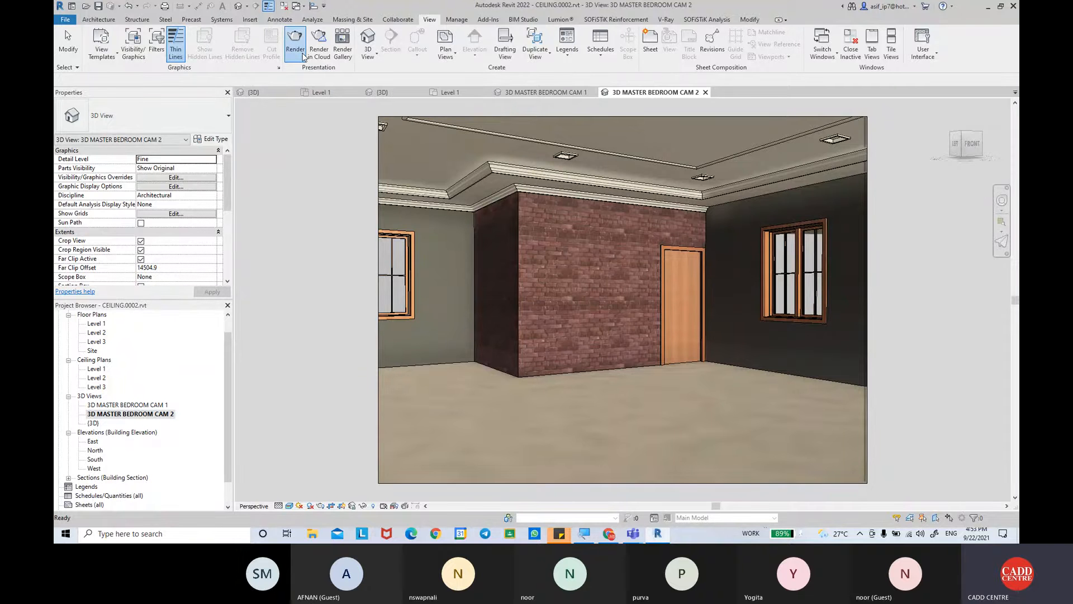
pyautogui.moveTo(105, 16); pyautogui.dragTo(328, 121)
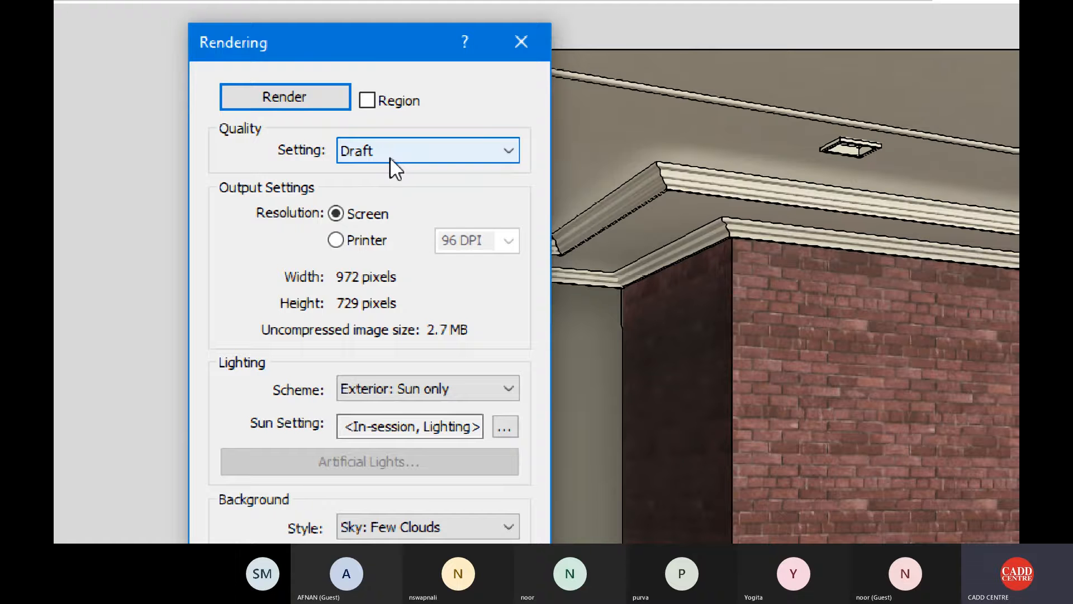
pyautogui.click(390, 151)
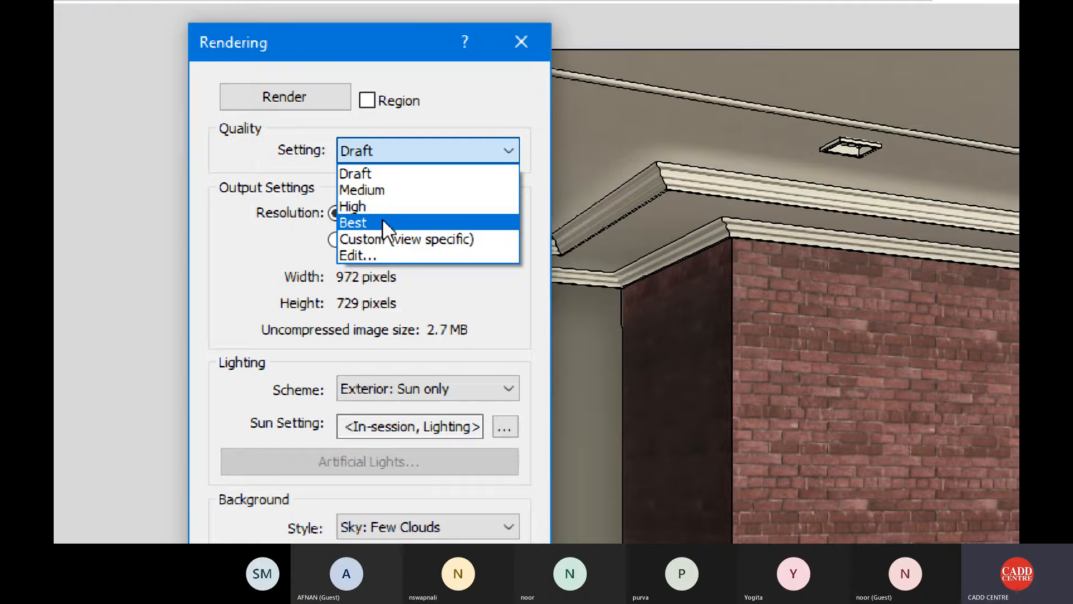
pyautogui.click(387, 190)
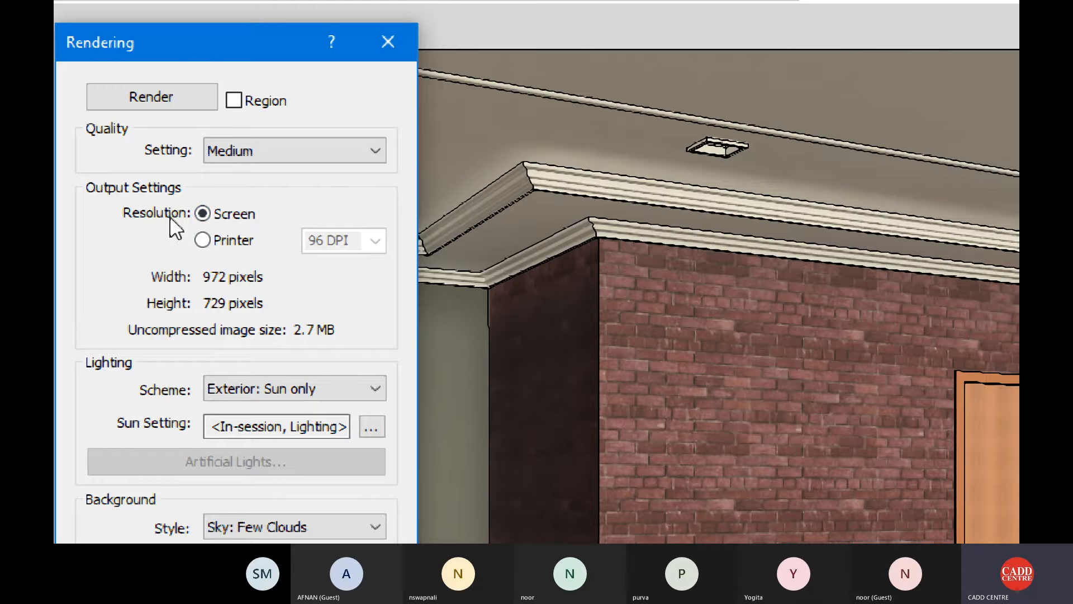
# Set the render output resolution to Printer at 150 DPI and the lighting scheme to Interior: Sun only.
pyautogui.click(203, 241)
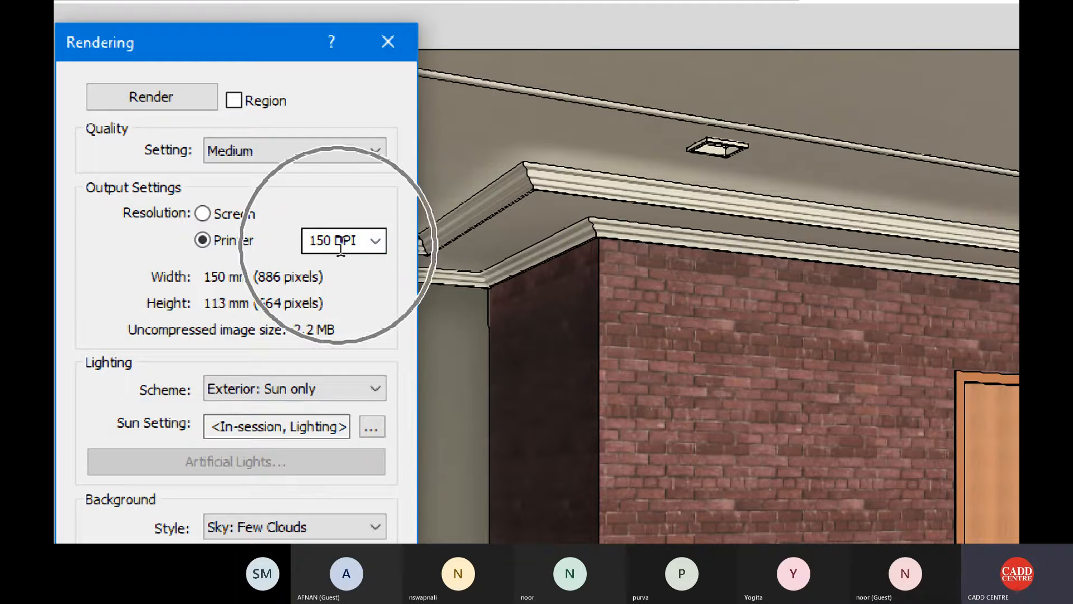
pyautogui.click(374, 245)
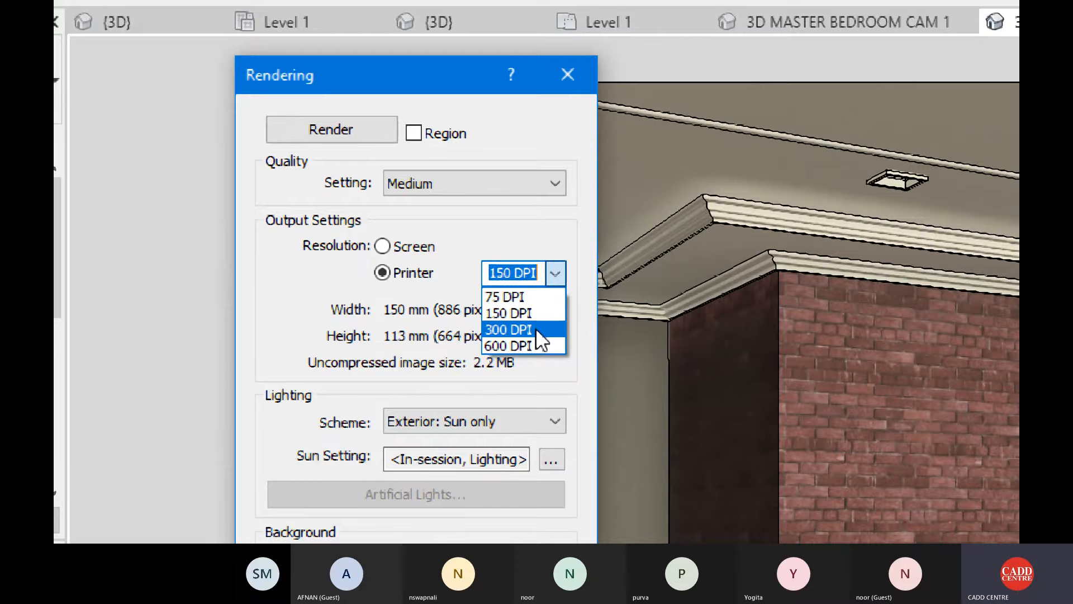
pyautogui.click(536, 329)
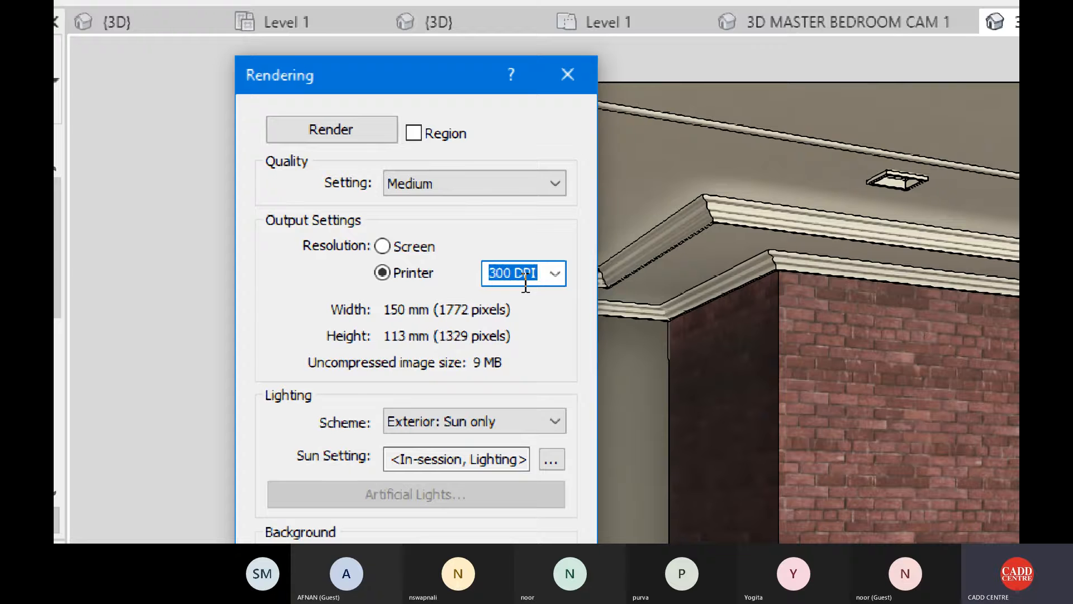
pyautogui.click(552, 279)
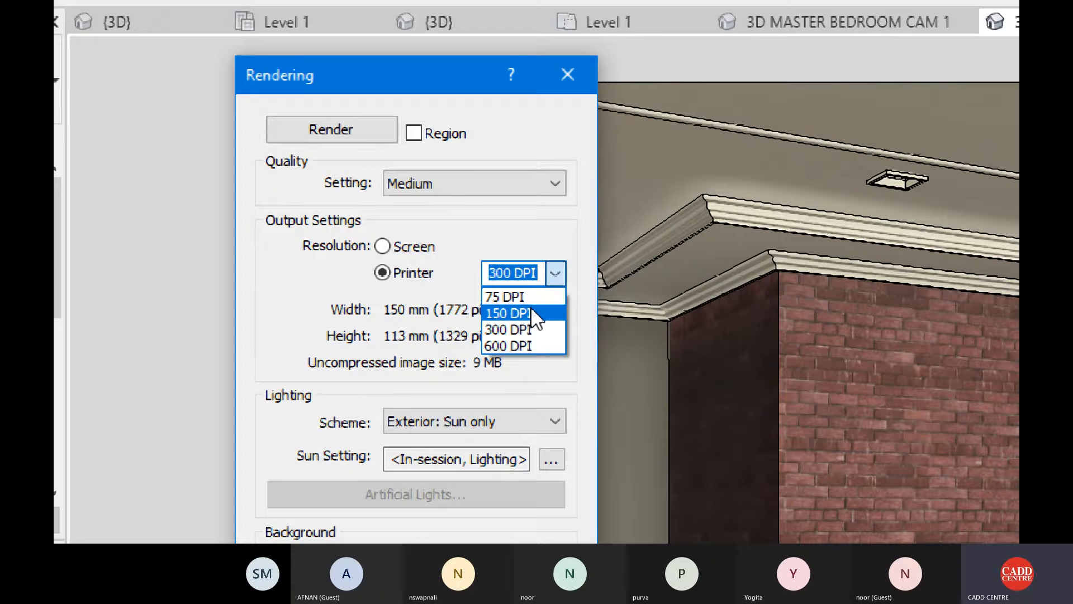
pyautogui.click(532, 312)
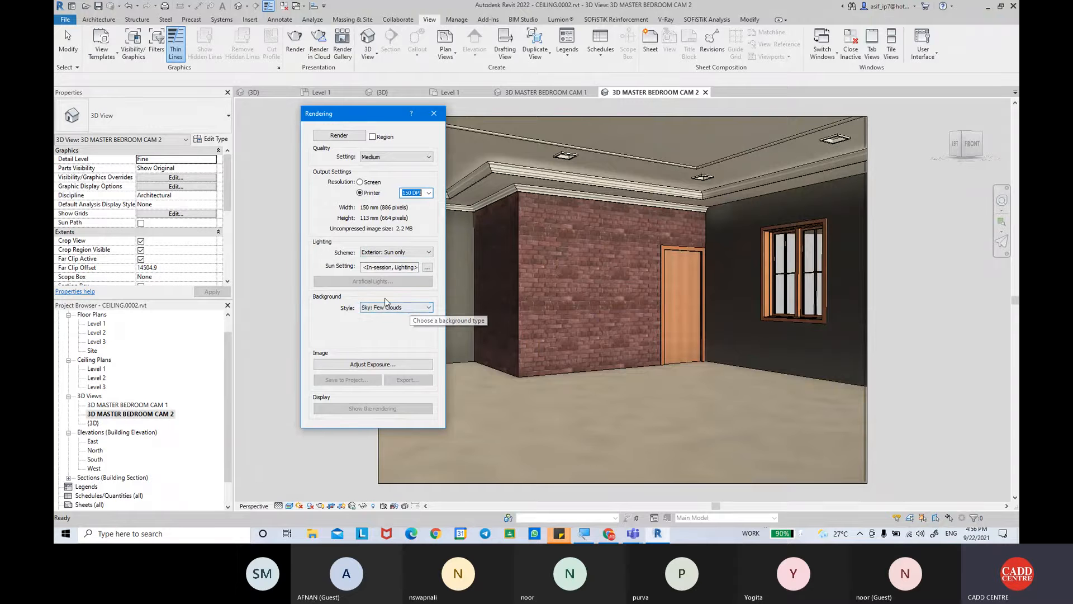
pyautogui.click(384, 254)
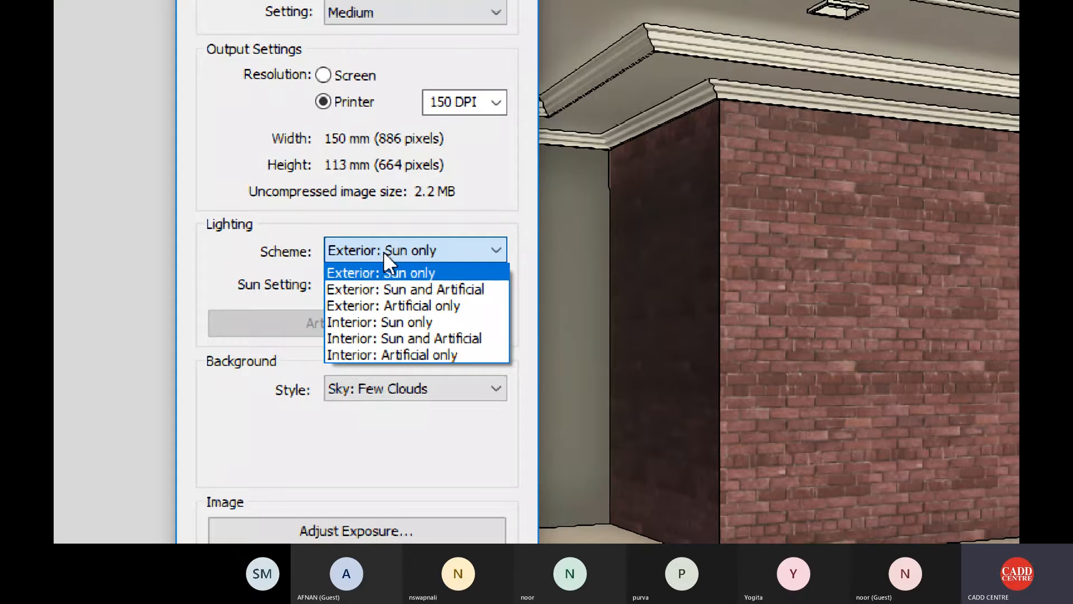
pyautogui.click(381, 316)
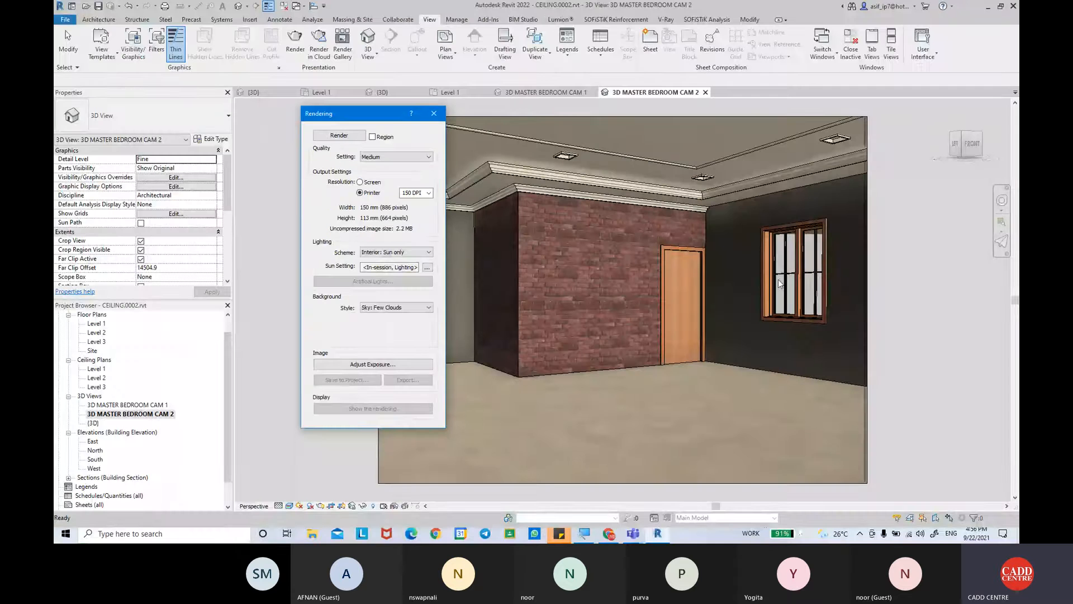
# Switch to the Microsoft Teams meeting, admit the waiting guest, and return to Revit.
pyautogui.click(633, 533)
pyautogui.click(614, 513)
pyautogui.click(990, 136)
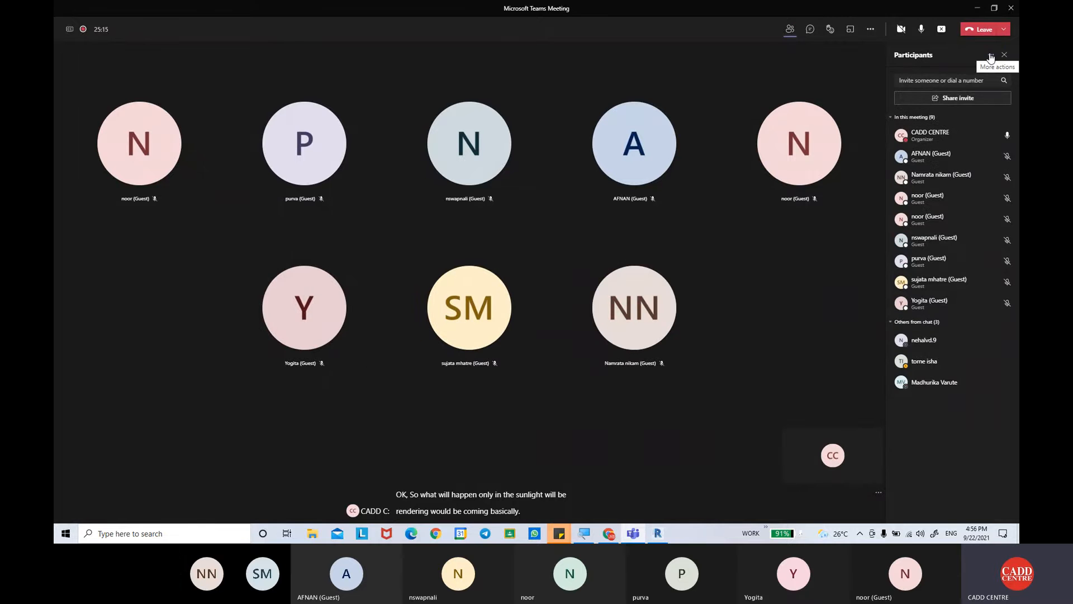
pyautogui.click(980, 12)
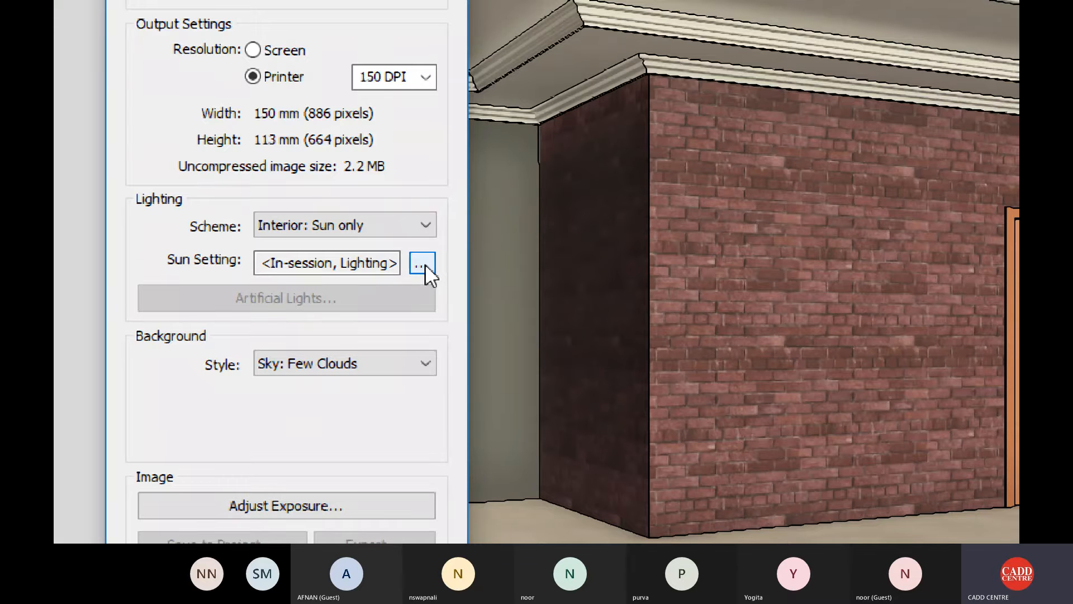
# Open the sun settings for the rendering and set the solar study to Still.
pyautogui.click(423, 263)
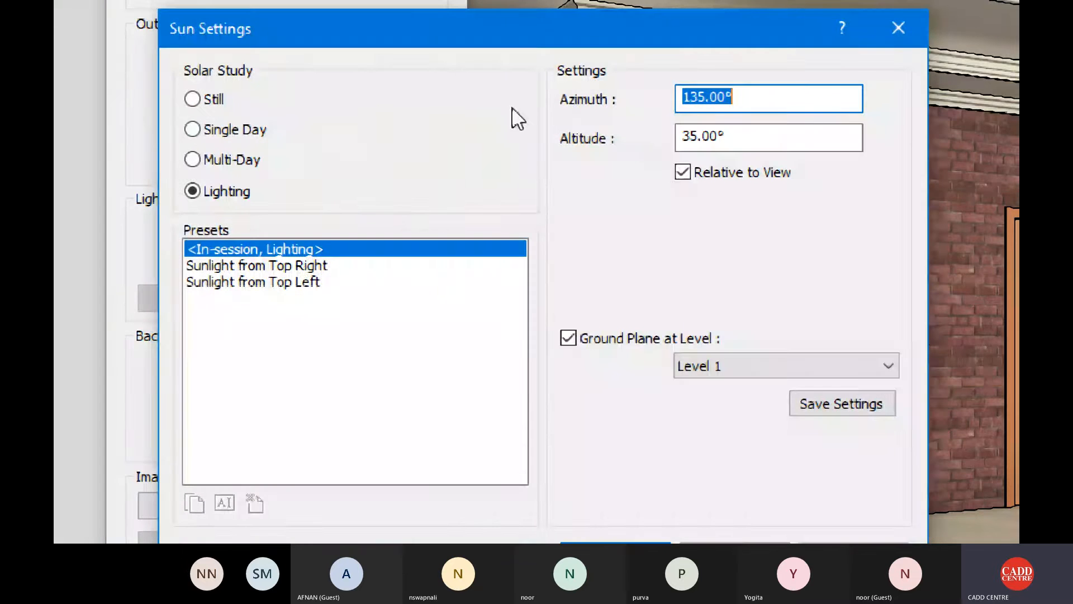
pyautogui.click(210, 102)
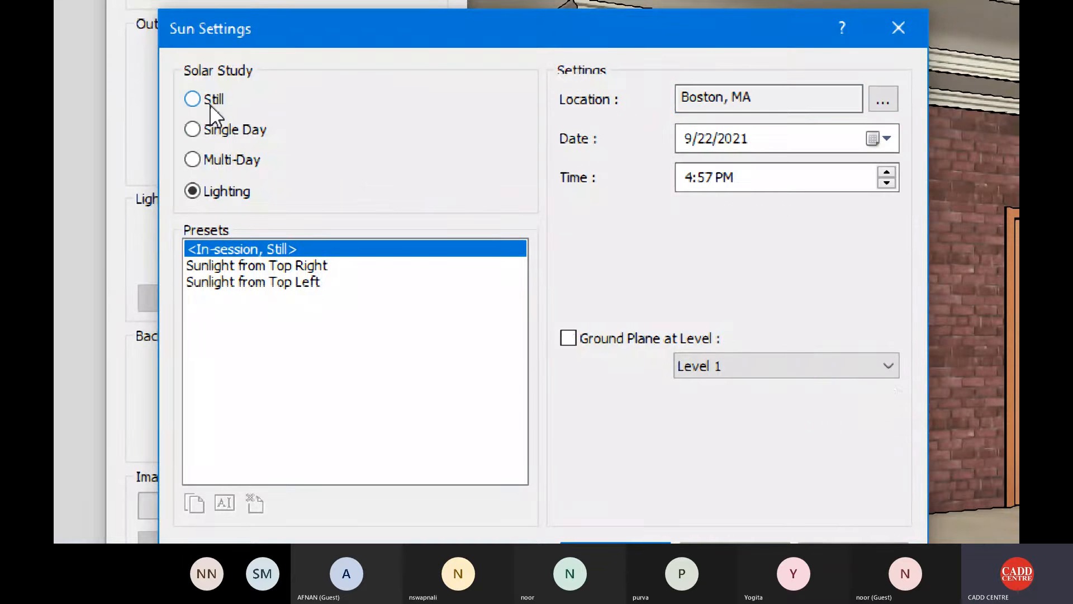
pyautogui.click(882, 104)
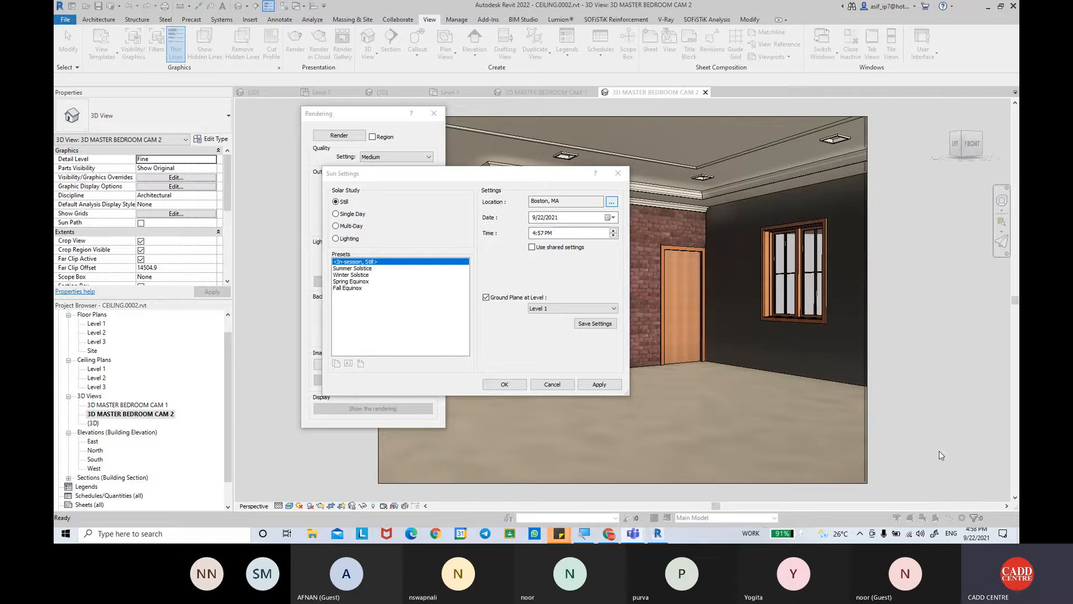
pyautogui.click(337, 204)
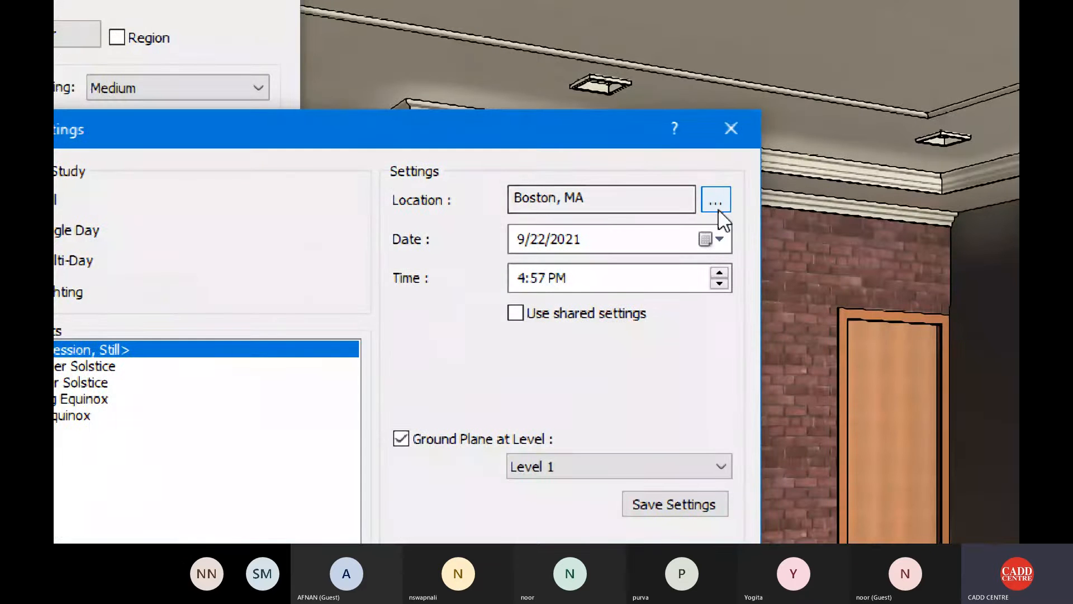
# Set the project location for the sun study to Mumbai, India through the internet mapping service.
pyautogui.click(718, 208)
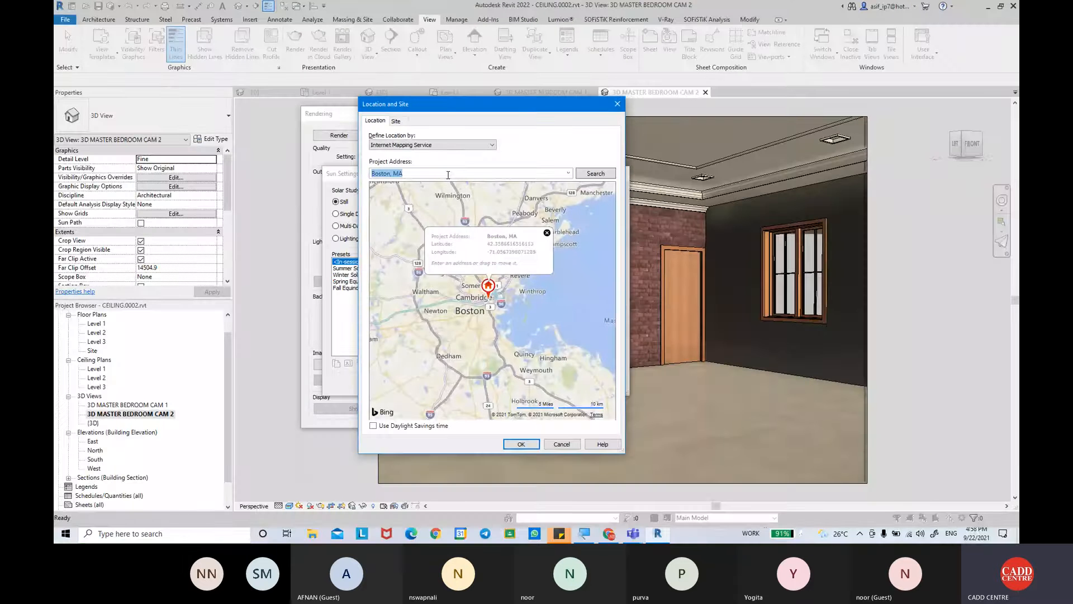
pyautogui.press('BackSpace')
pyautogui.write('MumAi')
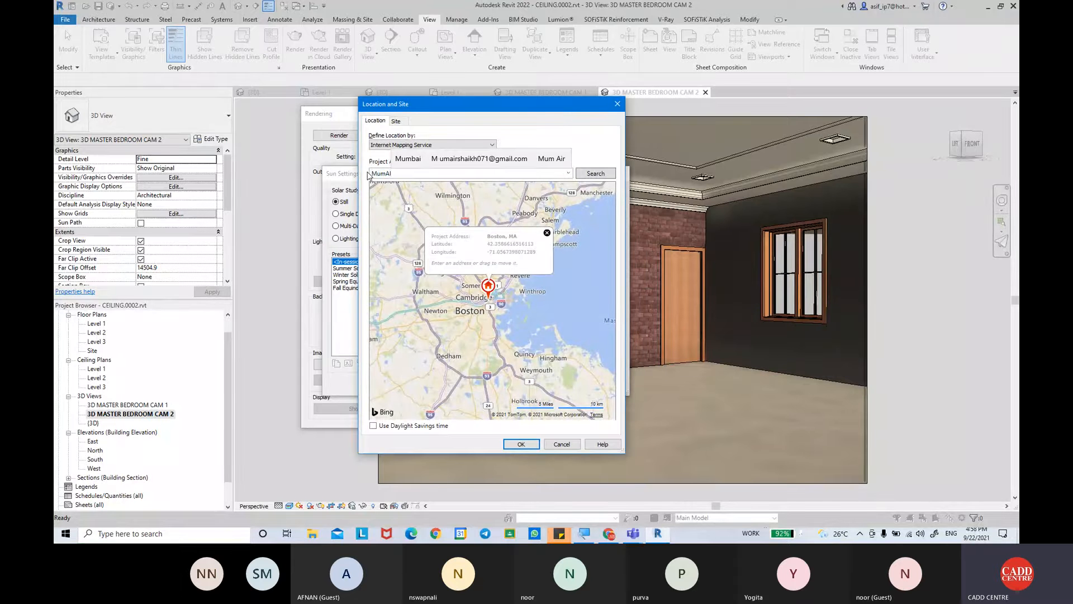
pyautogui.click(407, 158)
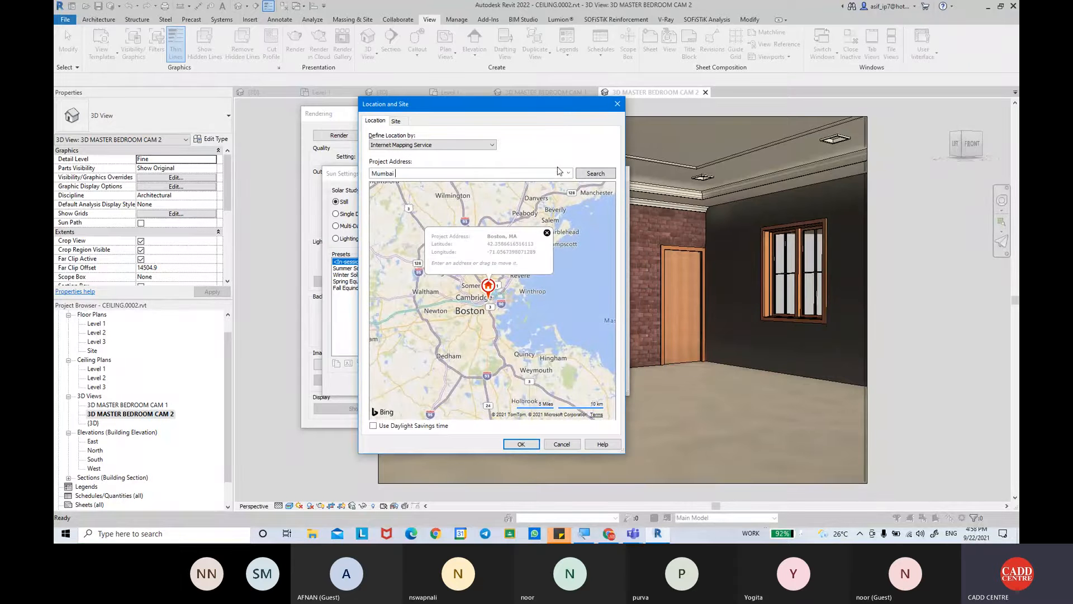
pyautogui.click(588, 174)
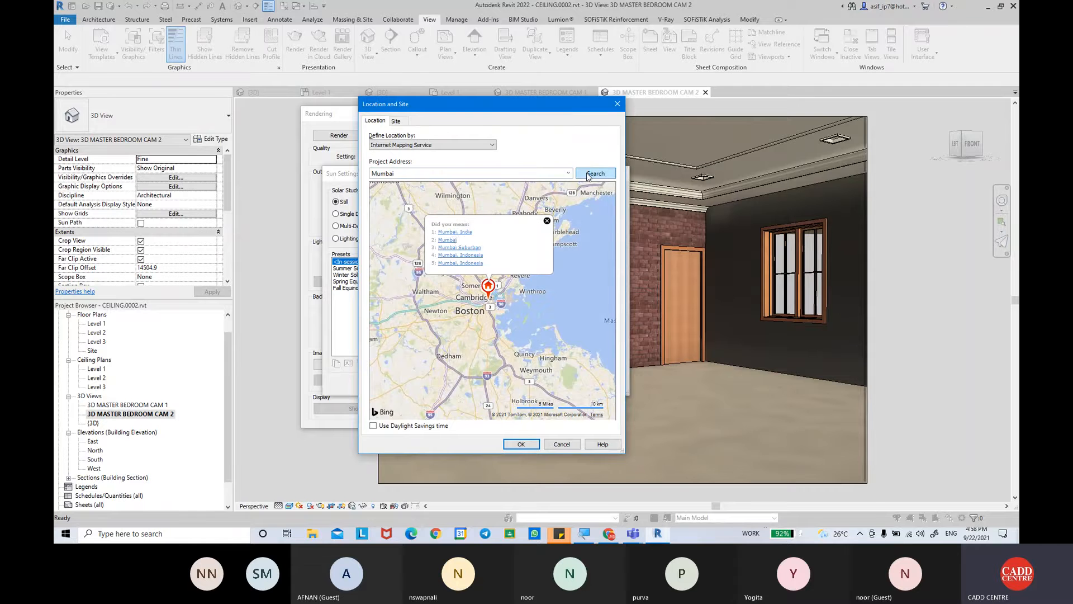
pyautogui.click(456, 232)
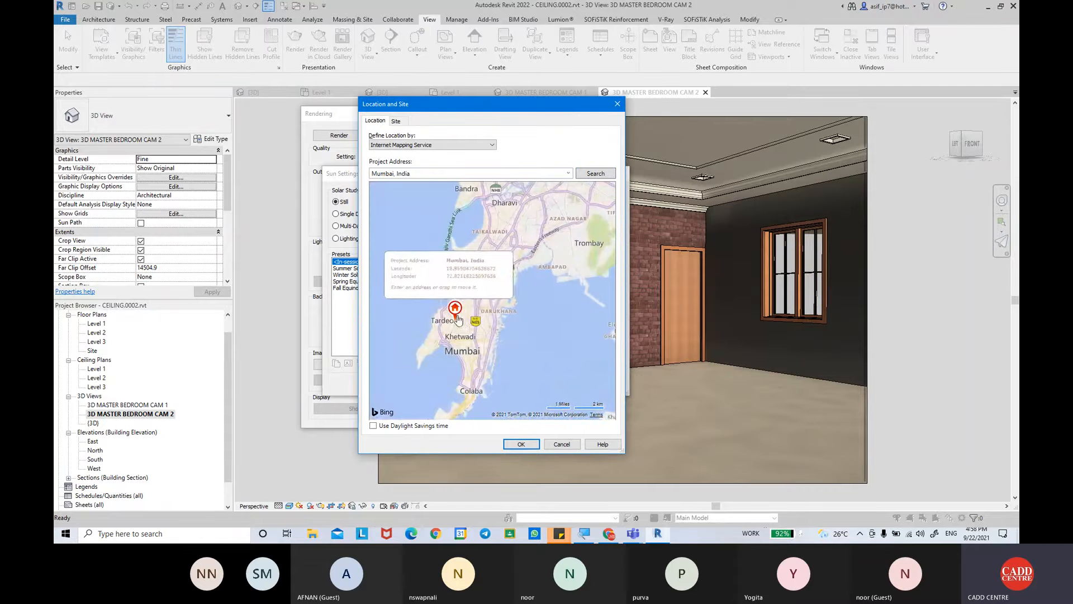
pyautogui.scroll(3, 455, 316)
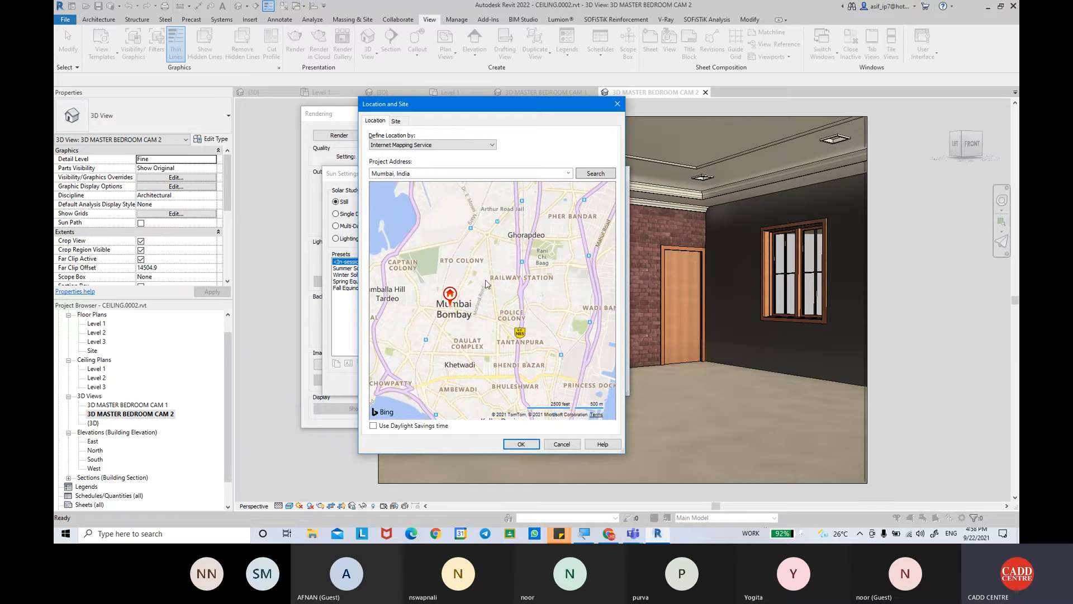
pyautogui.moveTo(529, 275); pyautogui.dragTo(582, 214)
pyautogui.scroll(2, 525, 298)
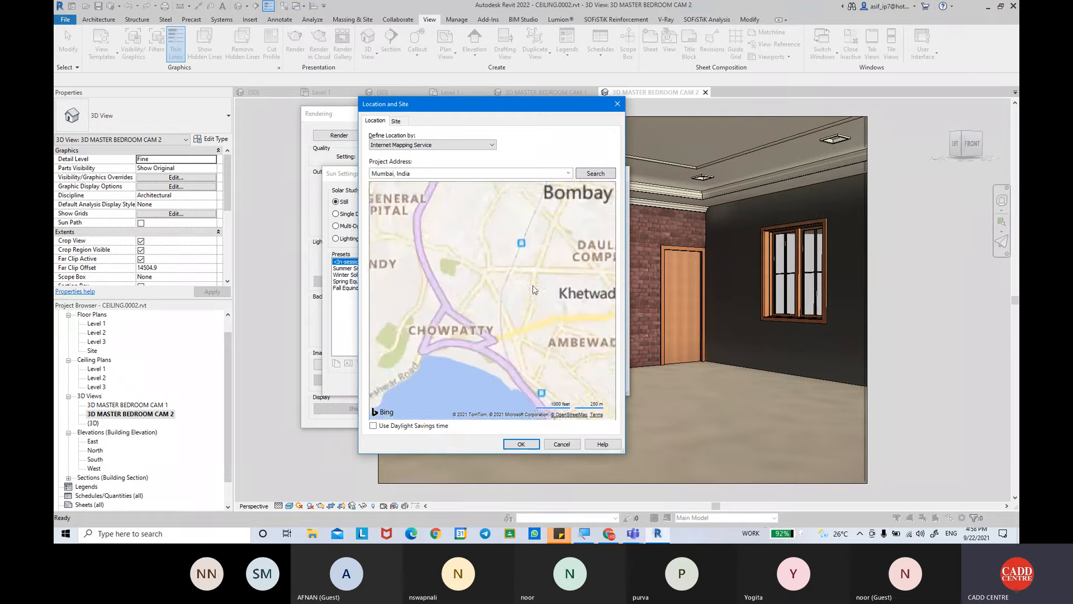
pyautogui.moveTo(510, 313); pyautogui.dragTo(471, 391)
pyautogui.scroll(2, 514, 291)
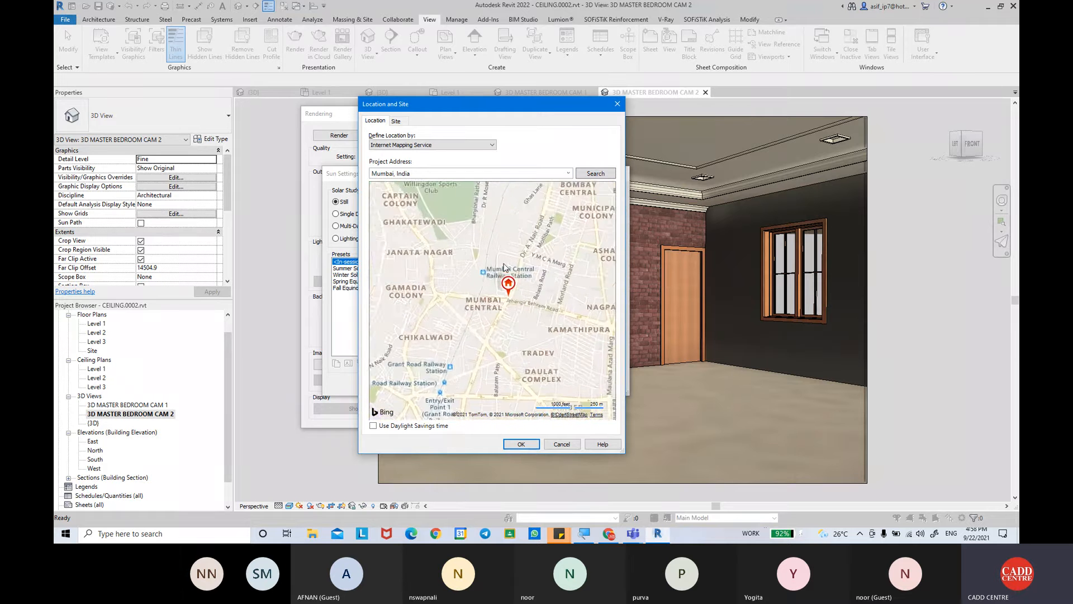
pyautogui.click(520, 444)
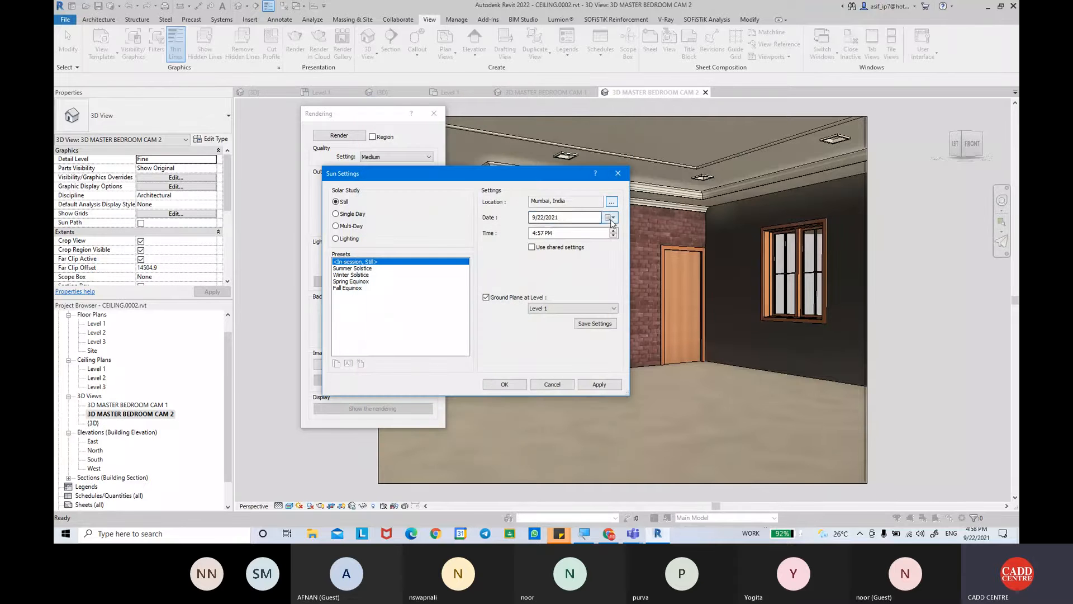
# Choose 9/22/2021 as the sun study date and accept the sun settings.
pyautogui.click(612, 218)
pyautogui.click(590, 278)
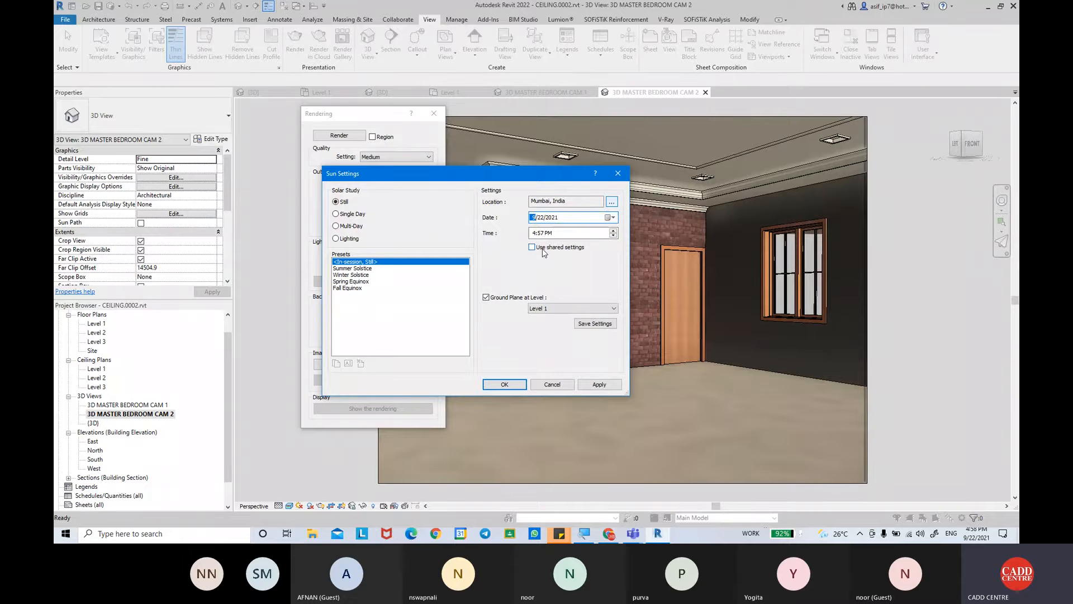
pyautogui.click(504, 383)
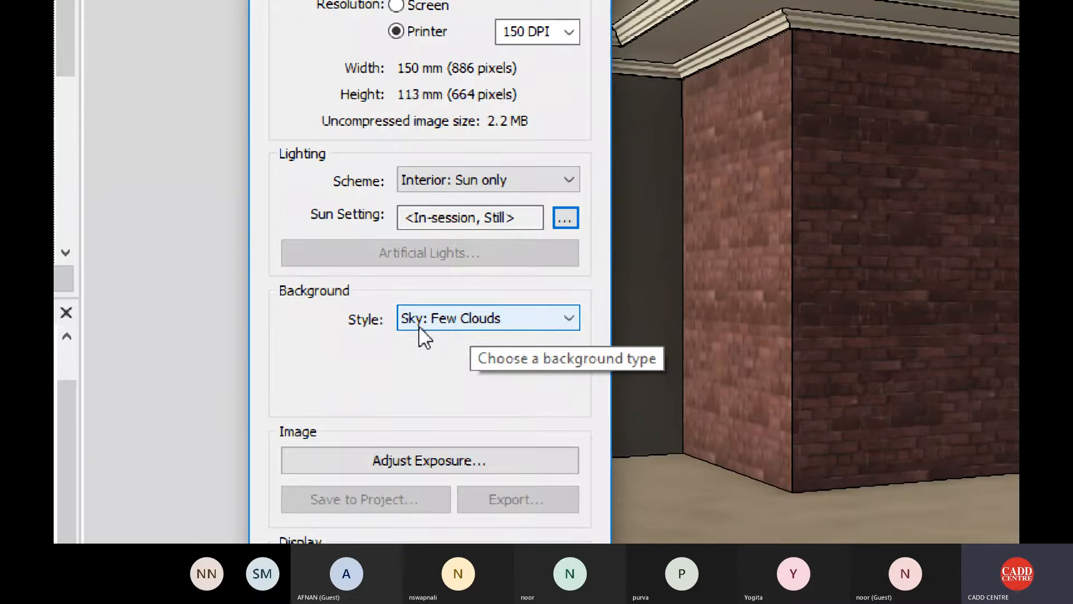
# Choose Sky: Few Clouds as the background style and start rendering the camera view.
pyautogui.click(439, 330)
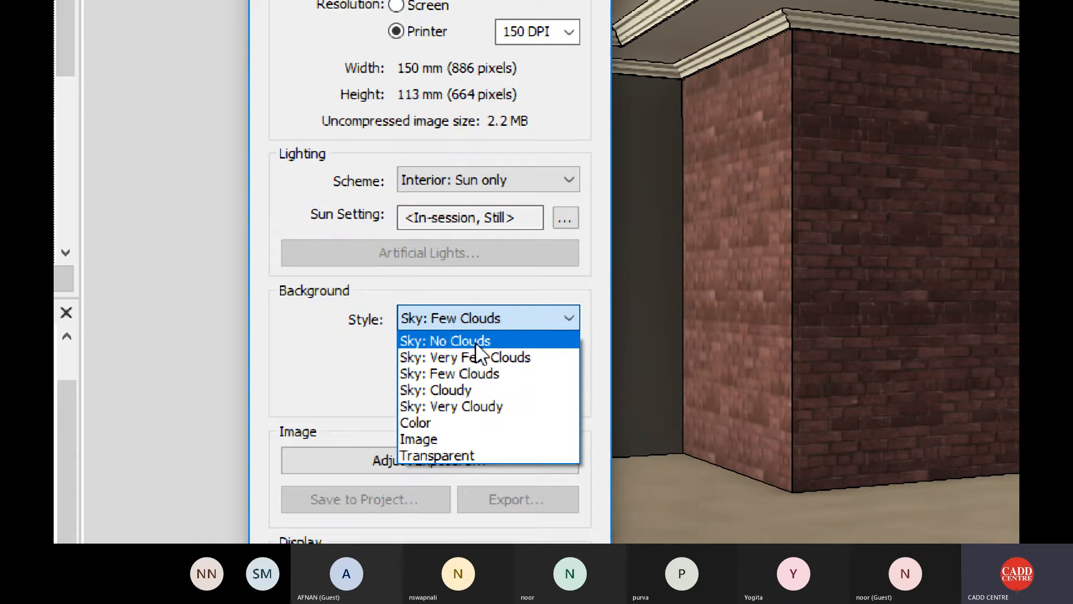
pyautogui.click(484, 373)
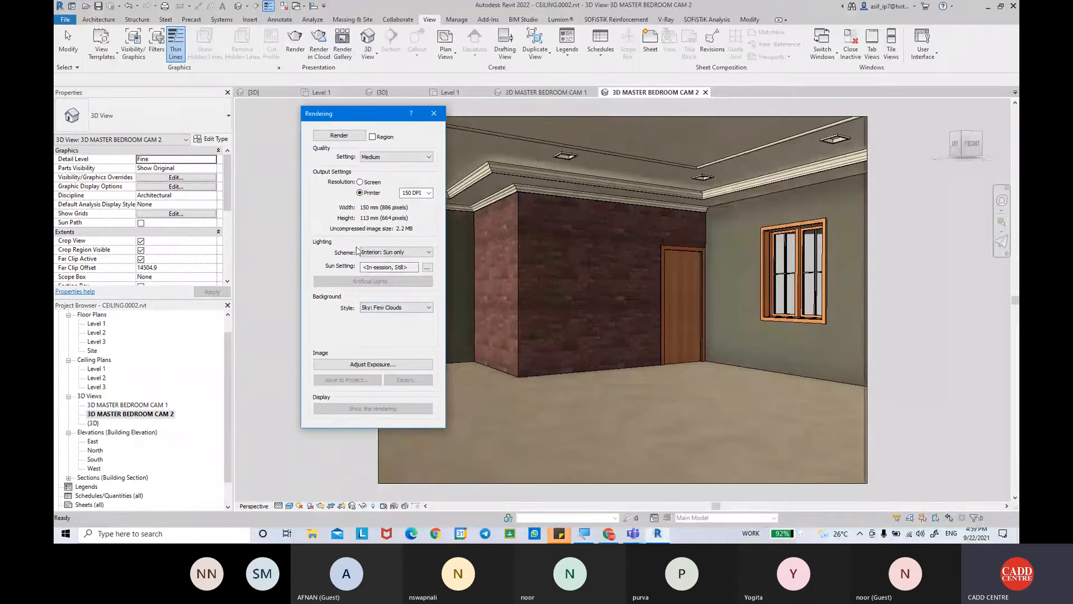
pyautogui.click(338, 135)
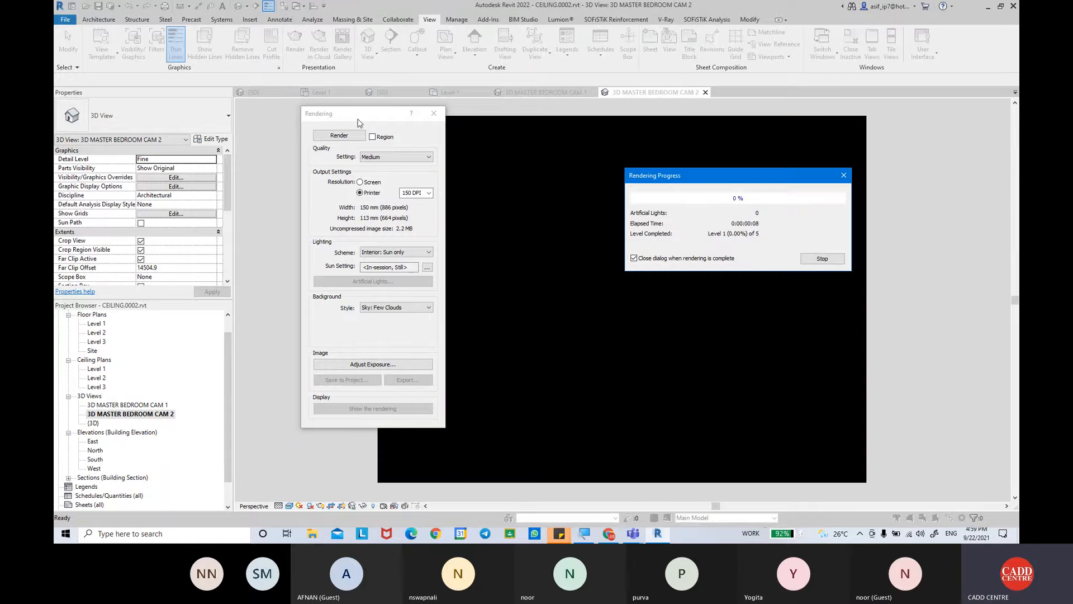
# Set the rendering's lighting scheme to Interior: Sun and Artificial and render the camera view again.
pyautogui.moveTo(702, 179); pyautogui.dragTo(901, 146)
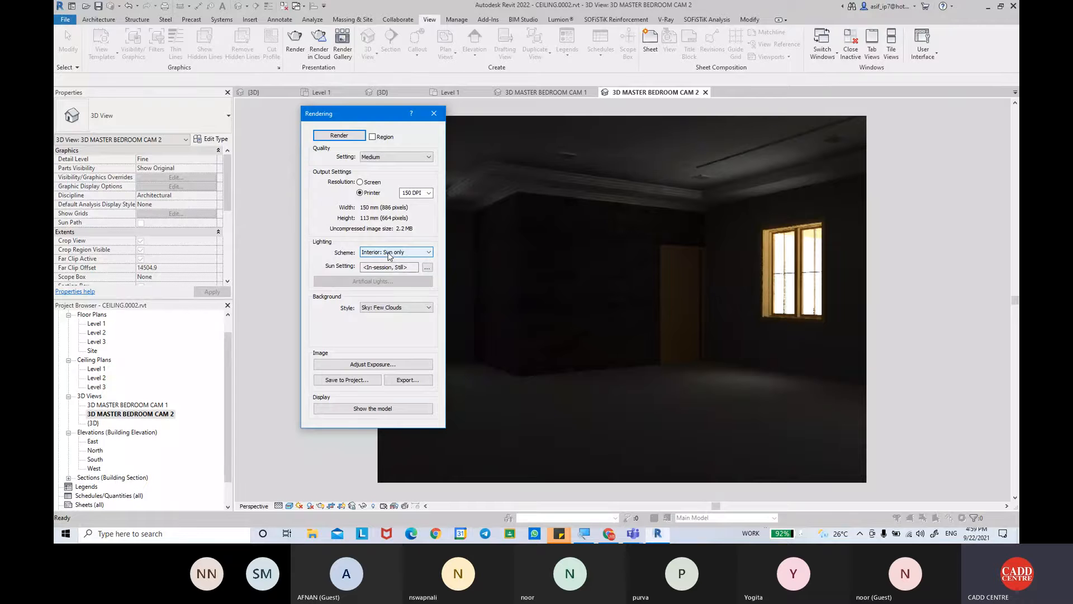
pyautogui.click(390, 255)
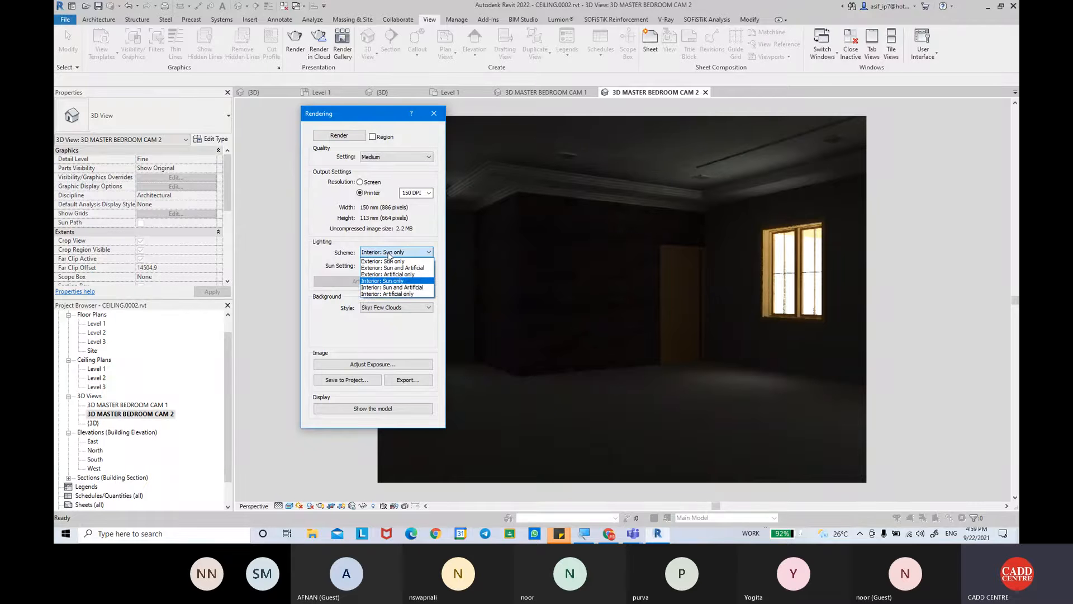
pyautogui.click(392, 289)
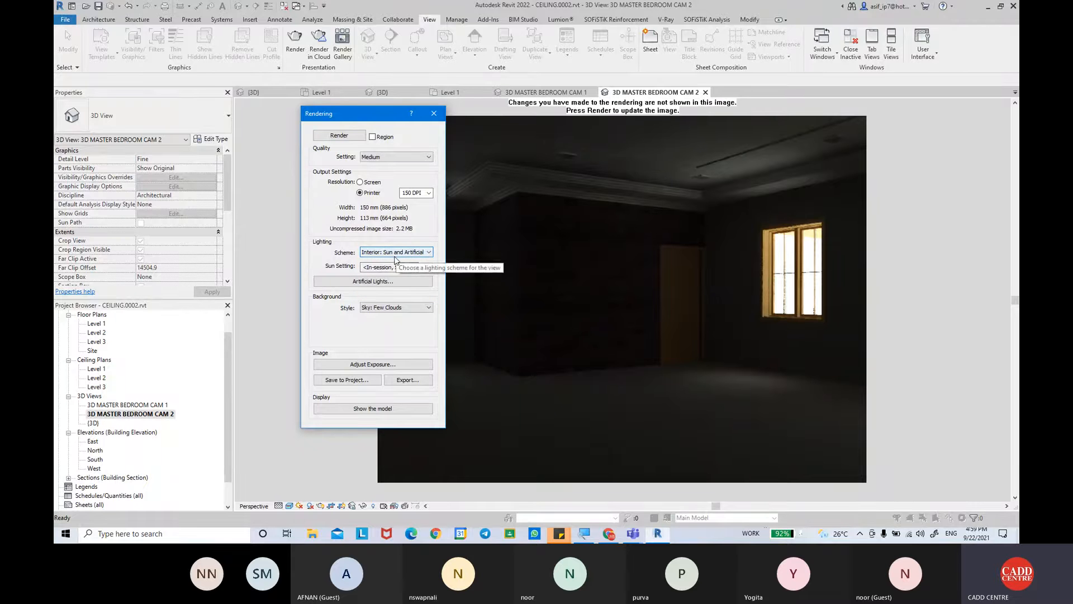
pyautogui.click(348, 135)
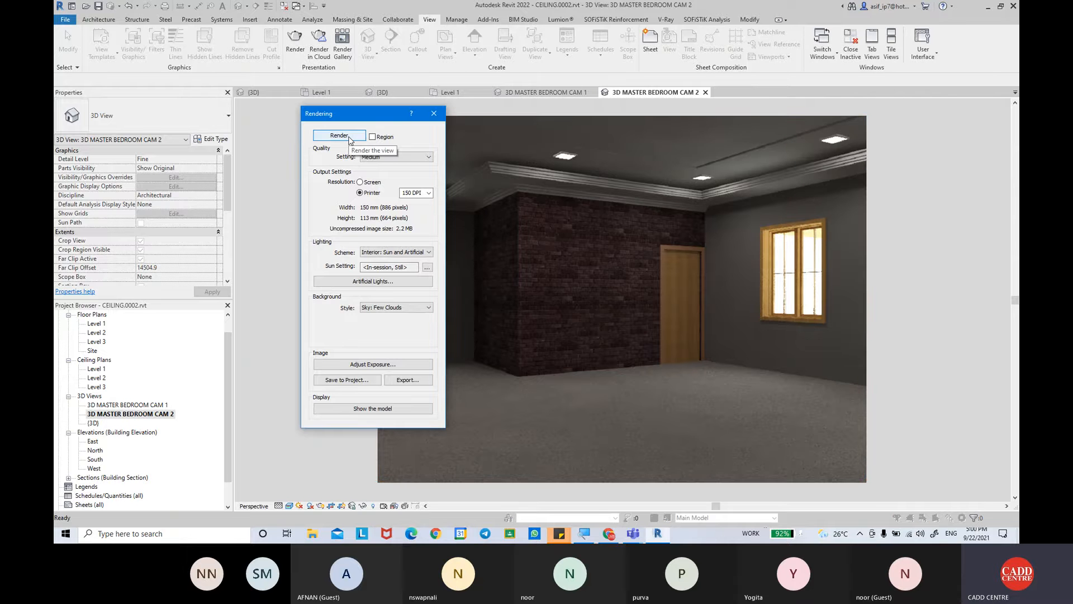
# Switch the lighting scheme to Interior: Artificial only and render the camera view.
pyautogui.click(394, 252)
pyautogui.click(400, 297)
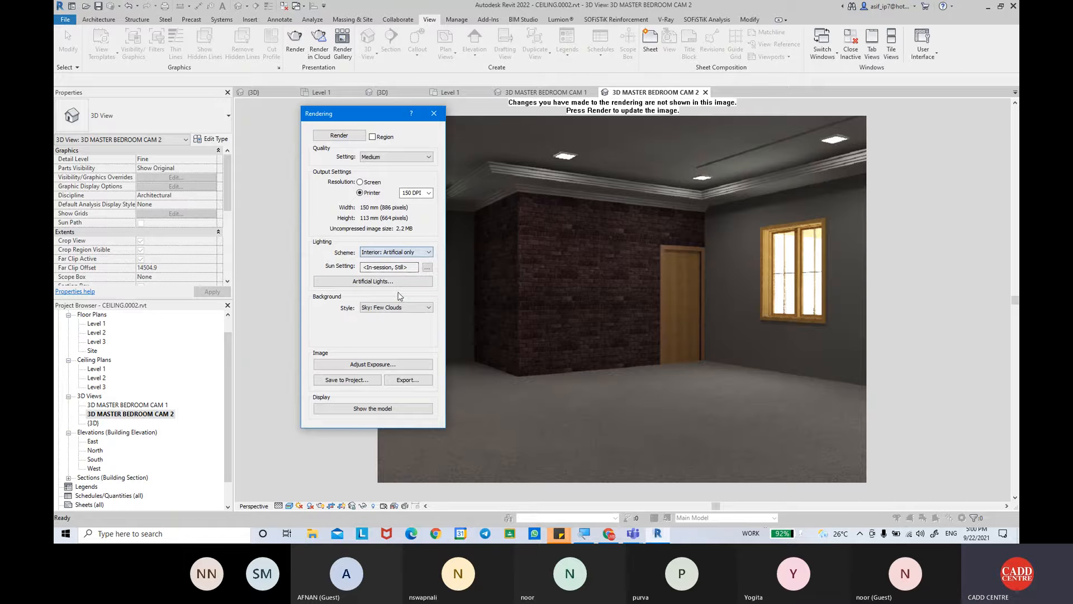
pyautogui.click(345, 136)
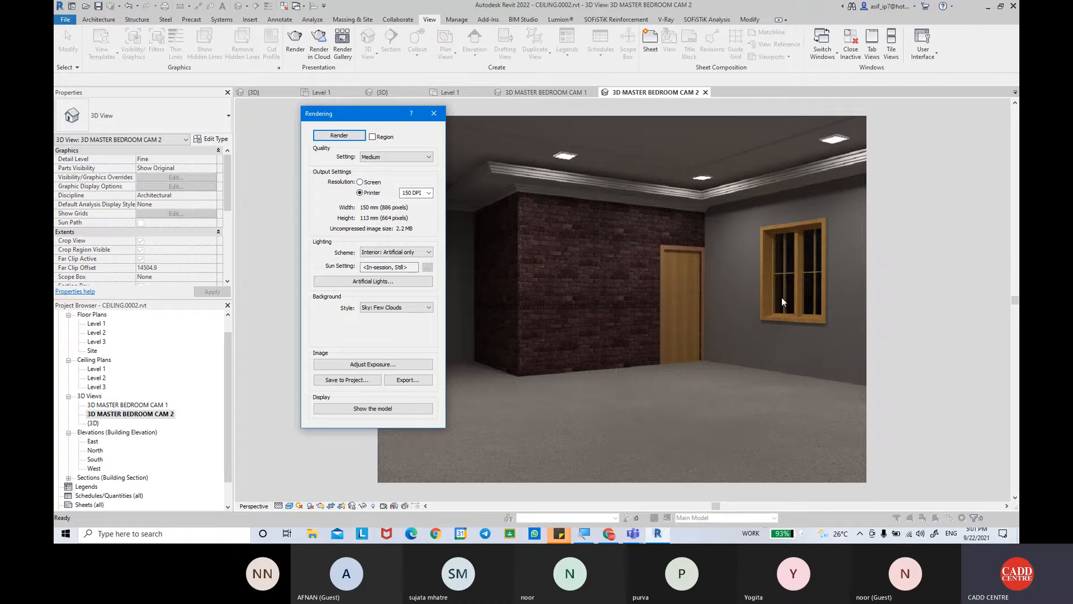
# Open the exposure control for the rendered image and brighten it by applying an exposure value of 6.02.
pyautogui.scroll(5, 679, 132)
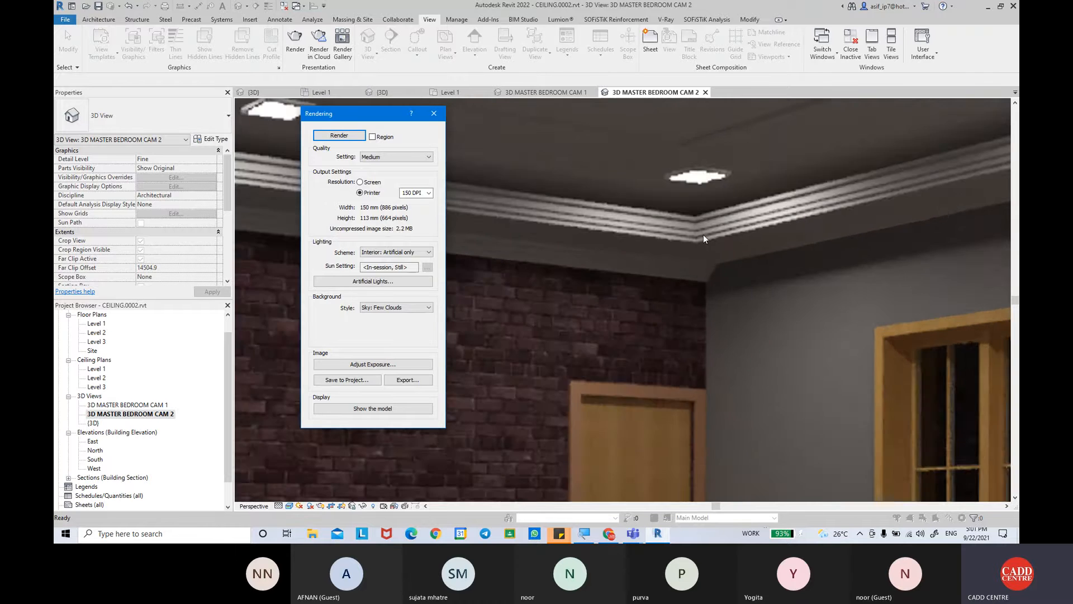
pyautogui.scroll(-8, 719, 290)
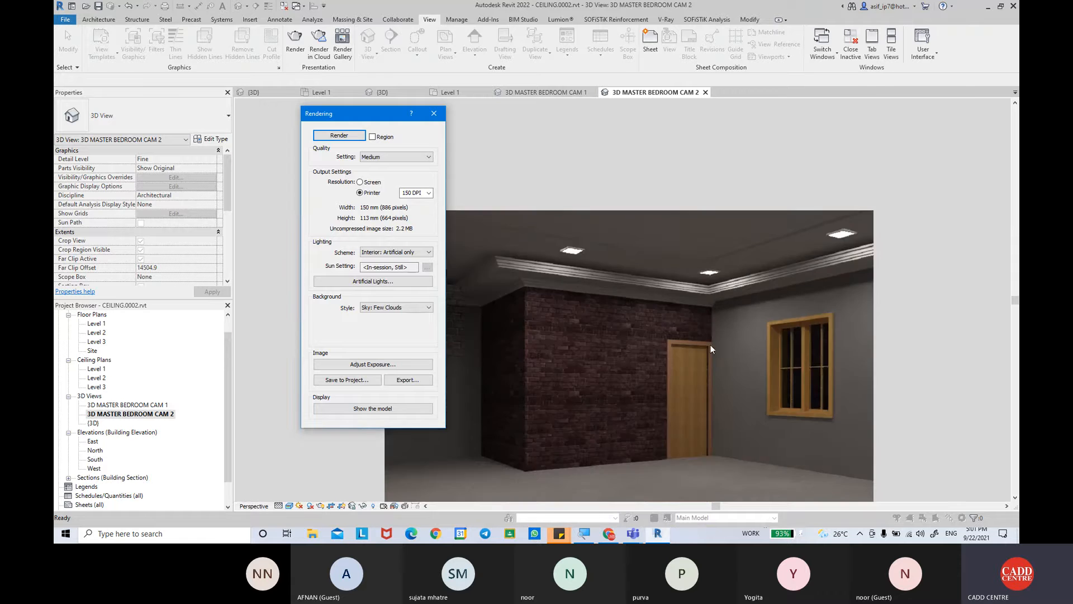
pyautogui.scroll(3, 724, 382)
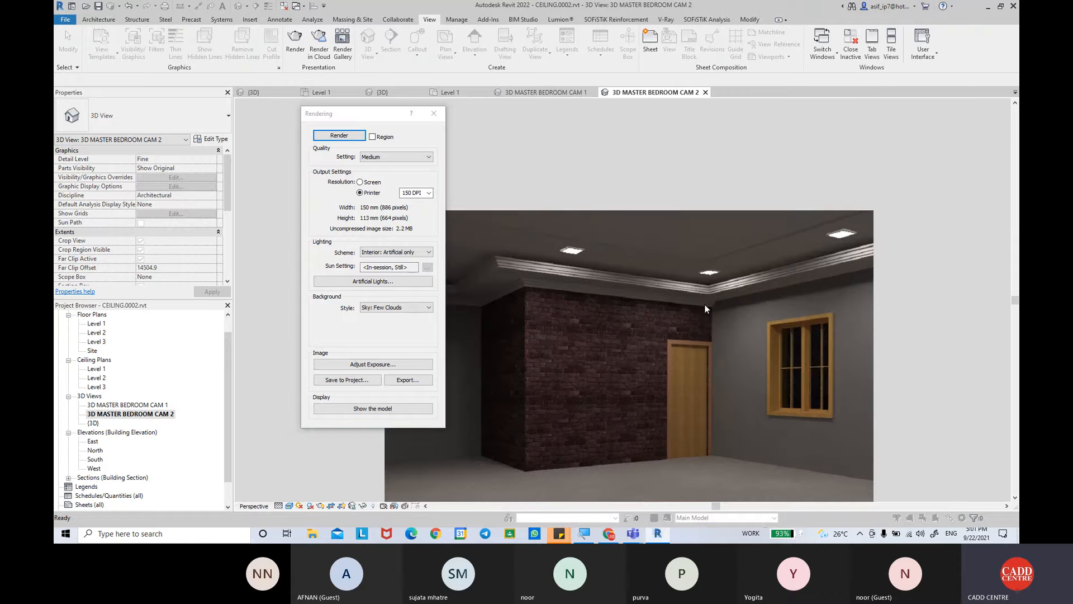
pyautogui.scroll(-4, 700, 306)
pyautogui.scroll(4, 711, 325)
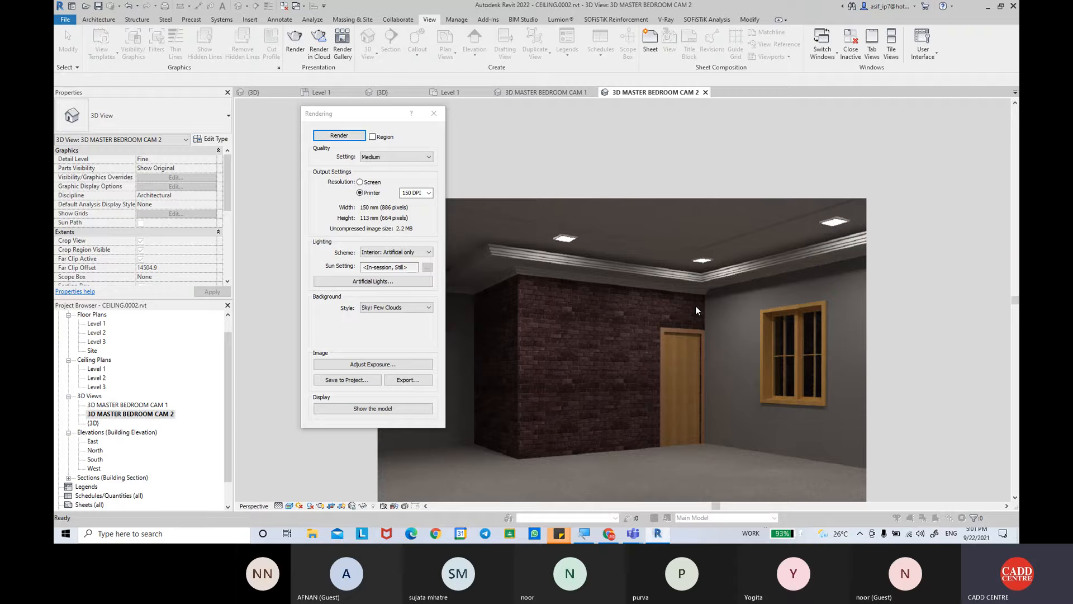
pyautogui.moveTo(367, 110); pyautogui.dragTo(349, 83)
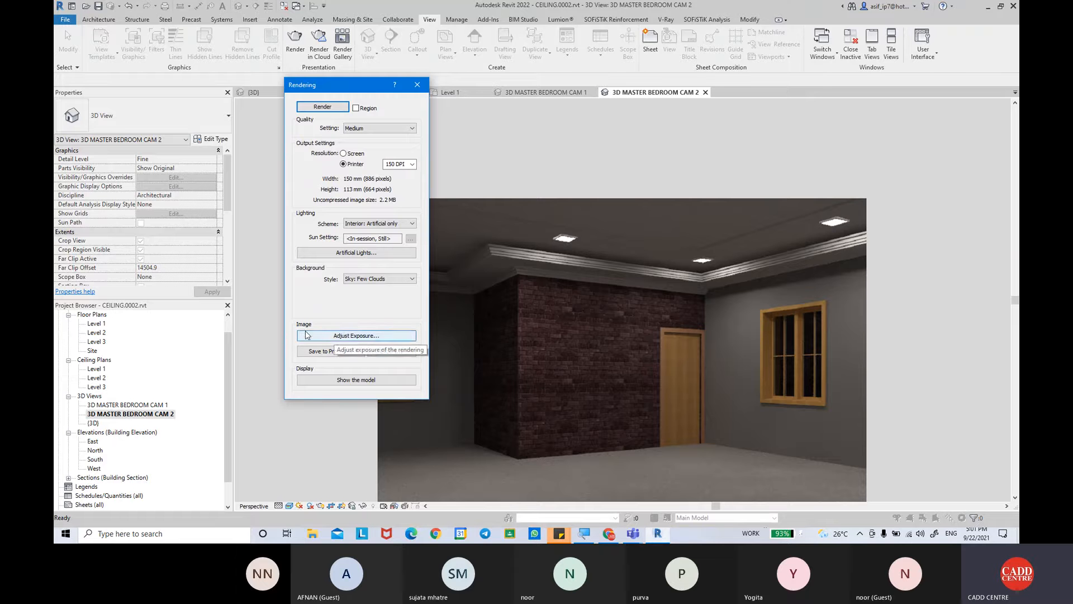
pyautogui.click(363, 335)
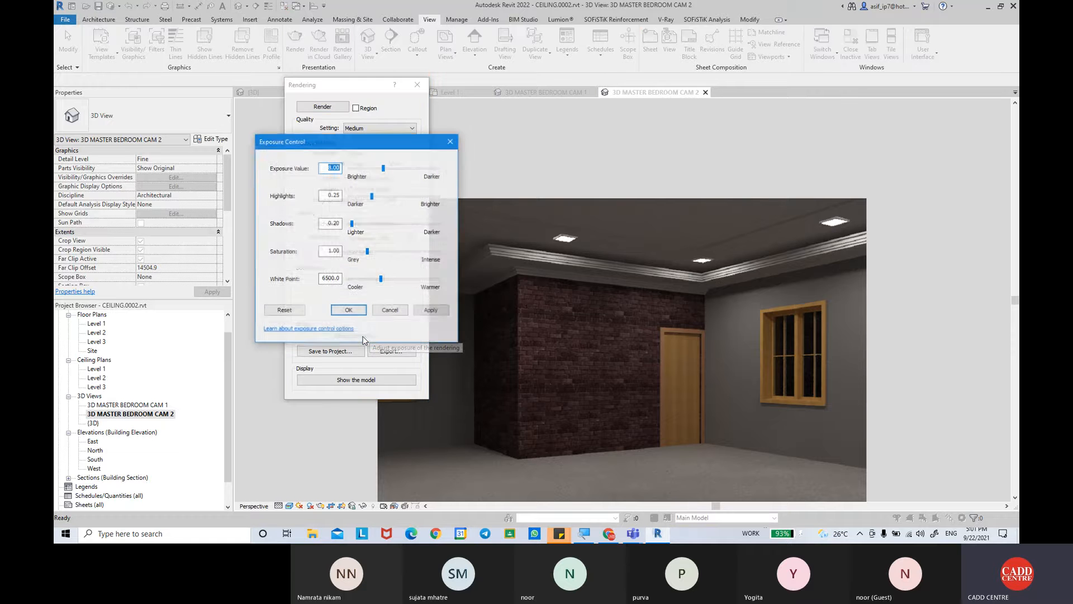
pyautogui.moveTo(321, 133); pyautogui.dragTo(484, 82)
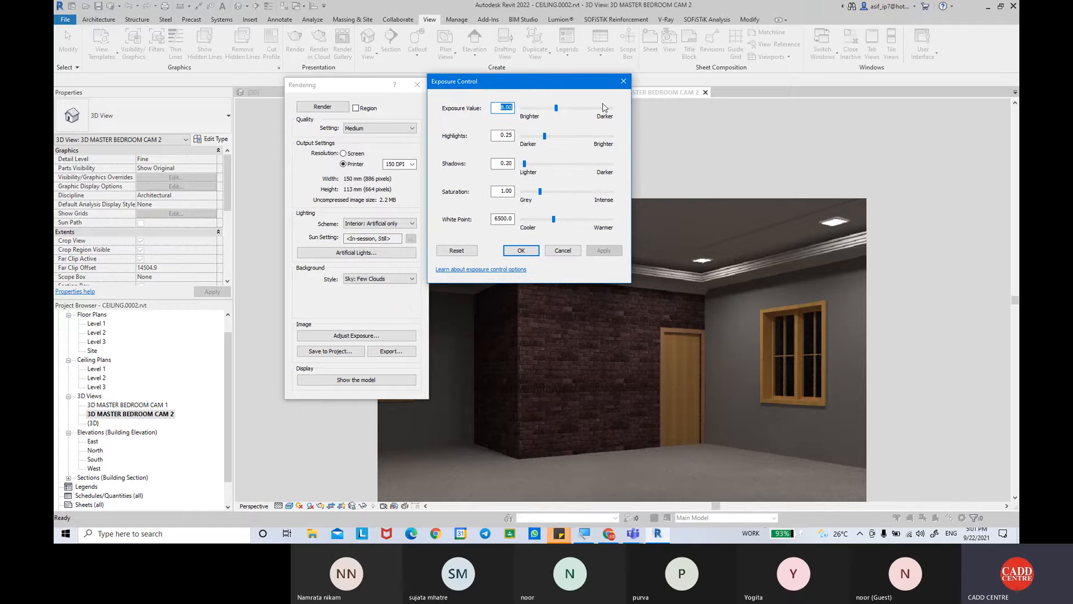
pyautogui.moveTo(557, 110); pyautogui.dragTo(547, 111)
pyautogui.click(601, 253)
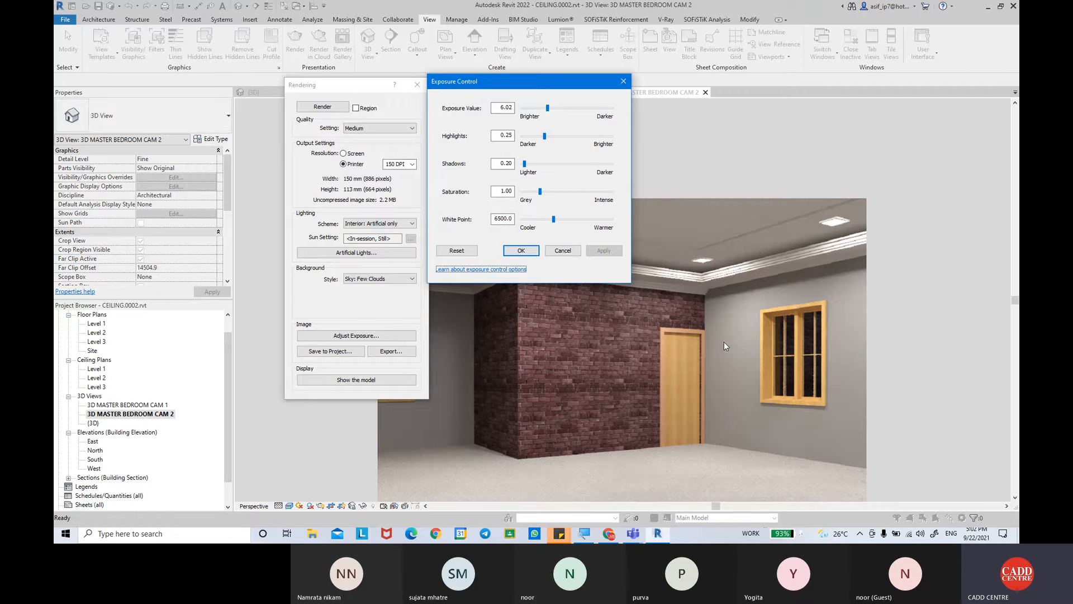
# Try a darker exposure value of 9.67 on the rendering, and brighten it again to 6.84.
pyautogui.moveTo(549, 110); pyautogui.dragTo(565, 112)
pyautogui.click(605, 251)
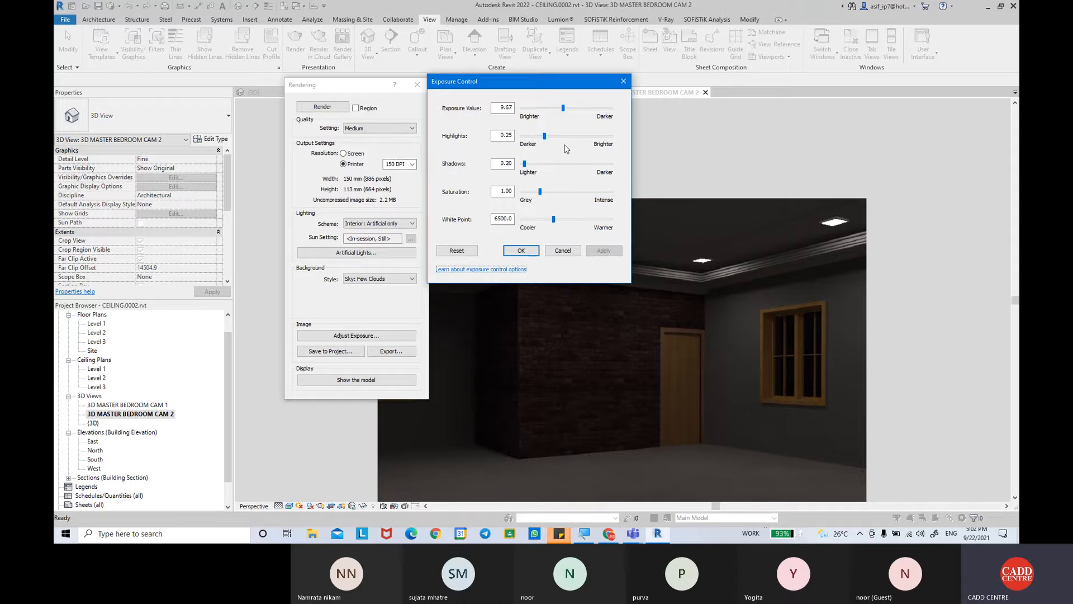
pyautogui.moveTo(563, 110); pyautogui.dragTo(546, 111)
pyautogui.click(599, 250)
pyautogui.moveTo(546, 110); pyautogui.dragTo(551, 111)
pyautogui.click(604, 250)
pyautogui.click(593, 250)
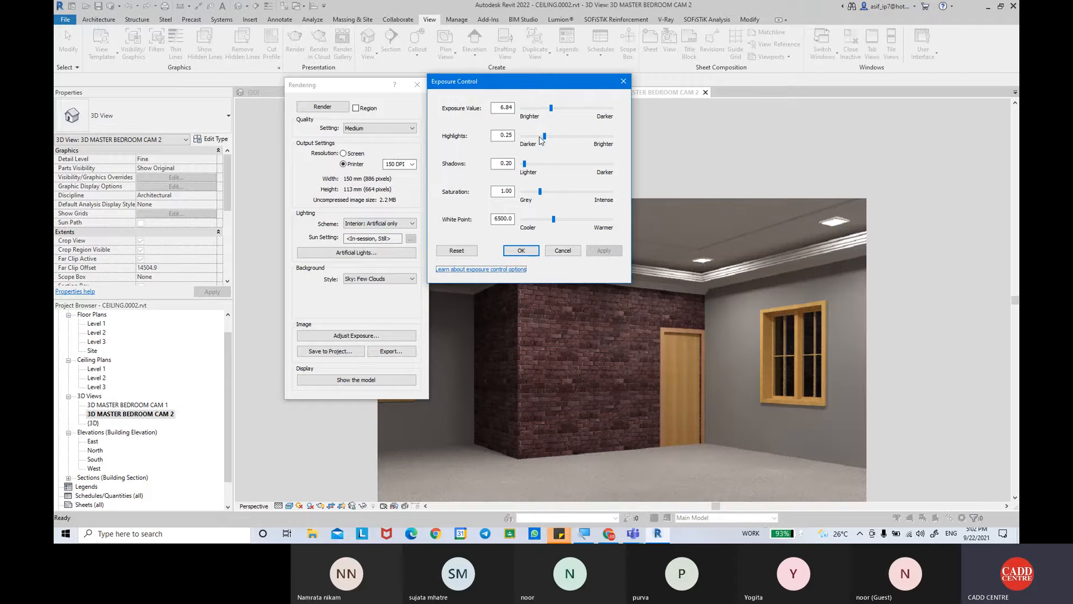
# Reduce the rendering's Highlights value to 0.11 and further to 0.00, applying each change.
pyautogui.moveTo(544, 138); pyautogui.dragTo(532, 138)
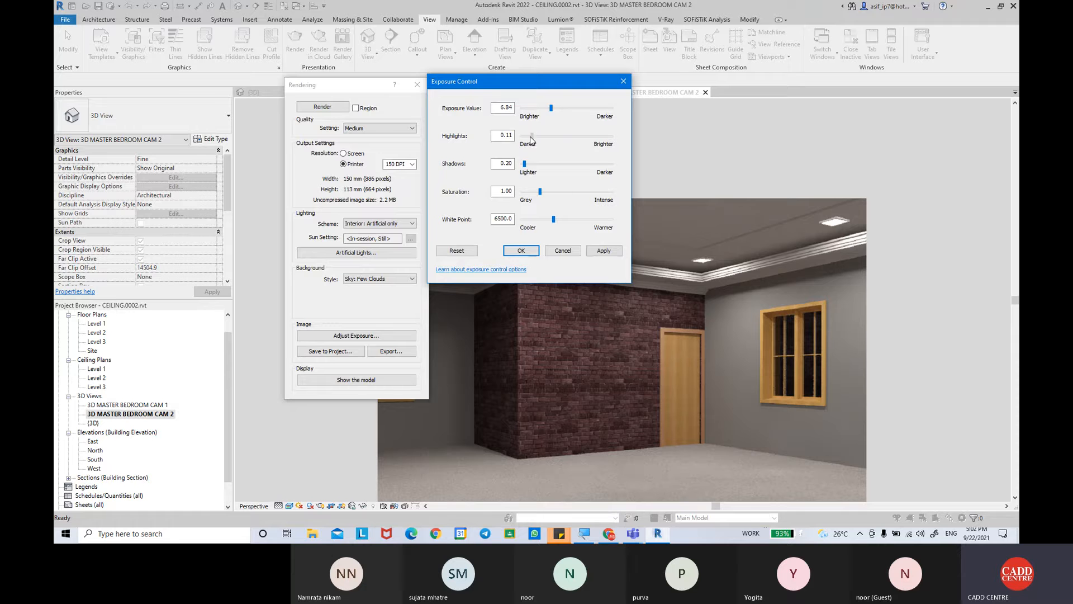
pyautogui.click(604, 251)
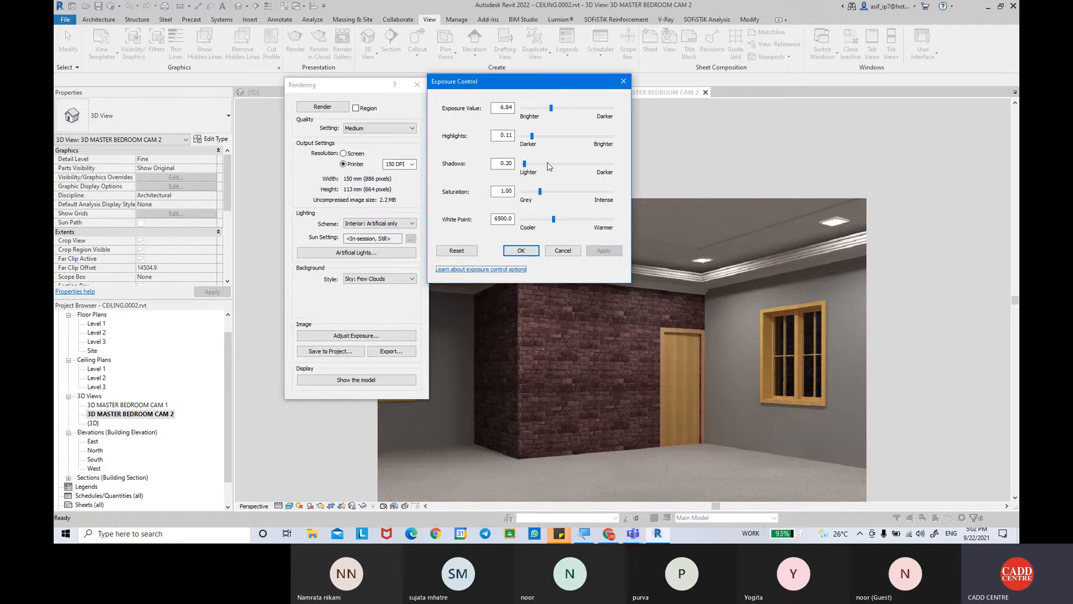
pyautogui.moveTo(531, 137); pyautogui.dragTo(521, 137)
pyautogui.click(605, 250)
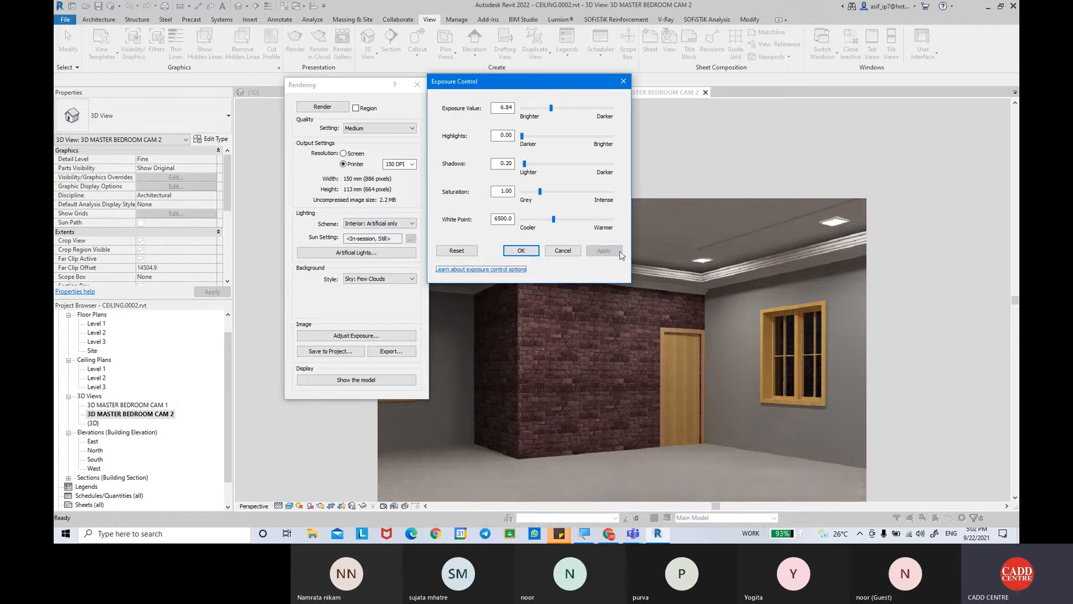
# Try an exposure value of 5.07, settle on 6.25, and accept the exposure settings.
pyautogui.moveTo(550, 109); pyautogui.dragTo(544, 109)
pyautogui.click(602, 250)
pyautogui.click(592, 250)
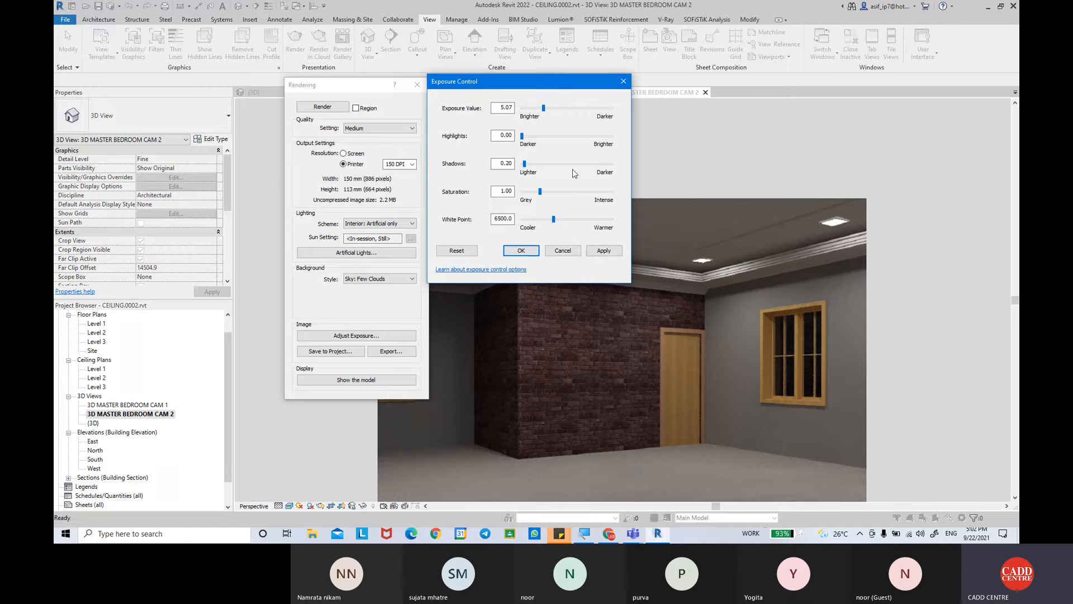
pyautogui.click(603, 250)
pyautogui.moveTo(544, 109); pyautogui.dragTo(549, 110)
pyautogui.click(596, 252)
pyautogui.click(600, 252)
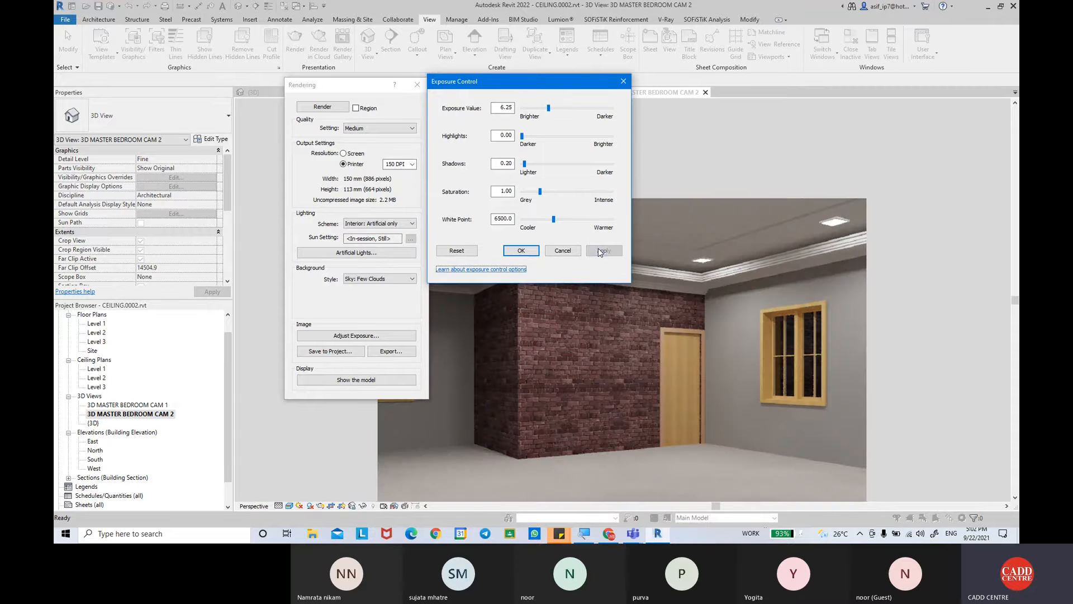
pyautogui.click(521, 251)
# Examine the rendered ceiling, lights and brick wall up close, and check the available printer resolution options.
pyautogui.scroll(3, 702, 323)
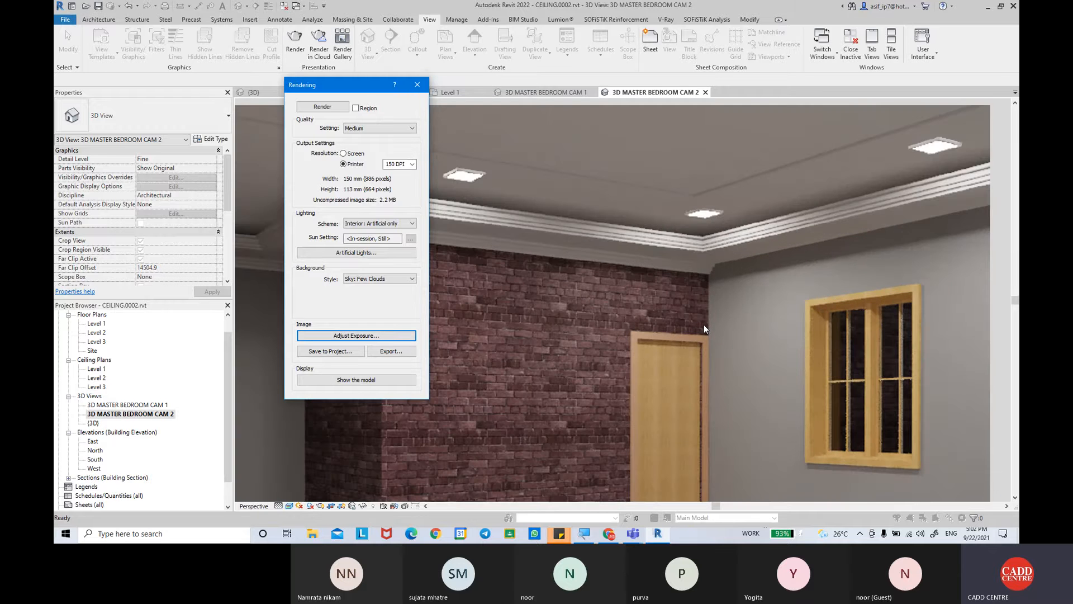
pyautogui.scroll(-4, 703, 325)
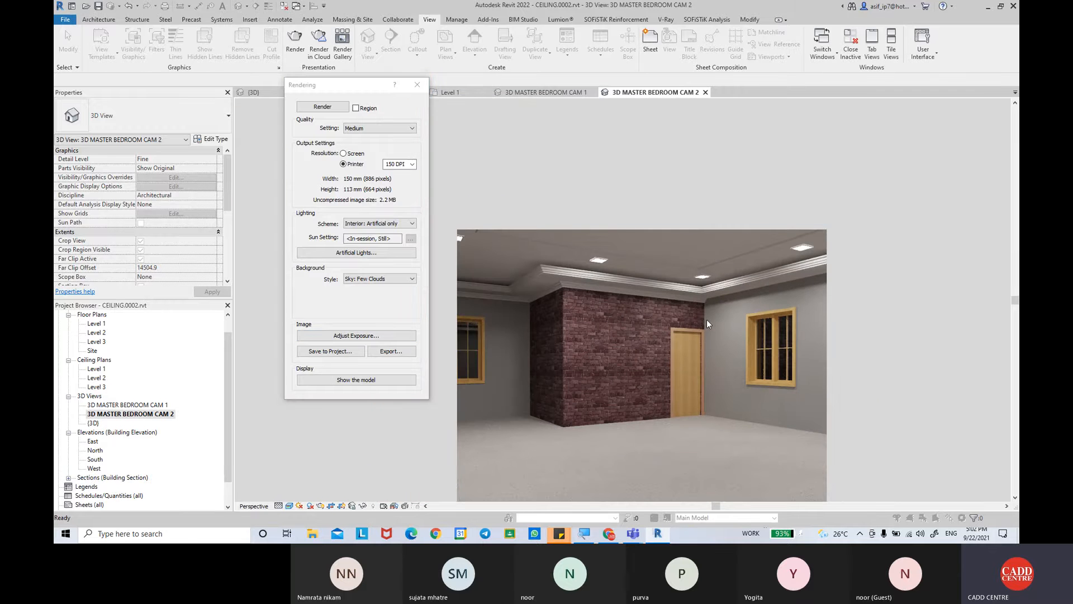
pyautogui.scroll(2, 707, 323)
pyautogui.scroll(-1, 706, 323)
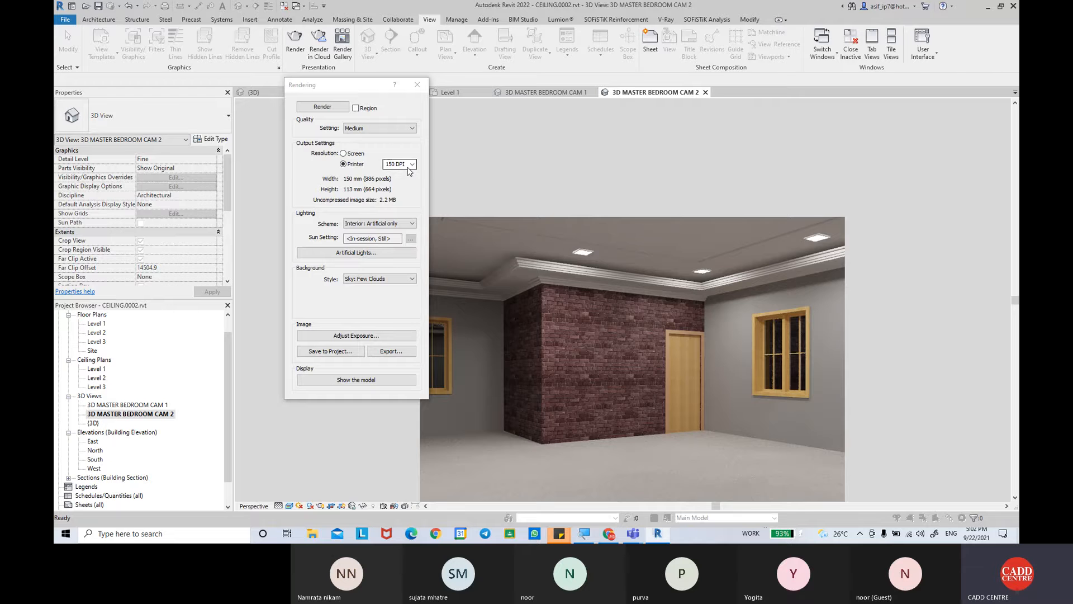
pyautogui.scroll(3, 621, 300)
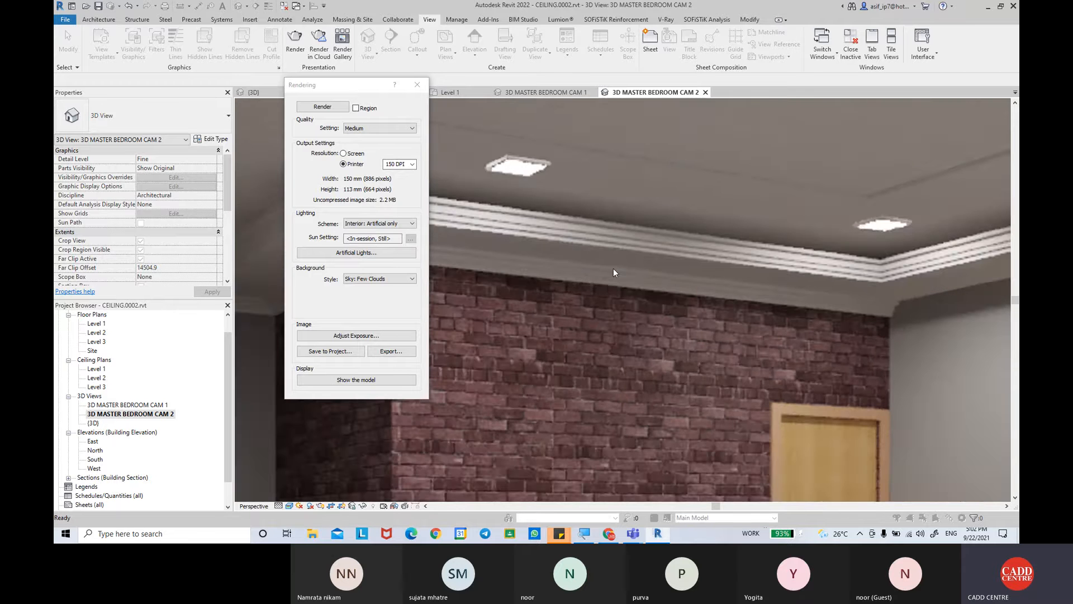
pyautogui.scroll(1, 617, 272)
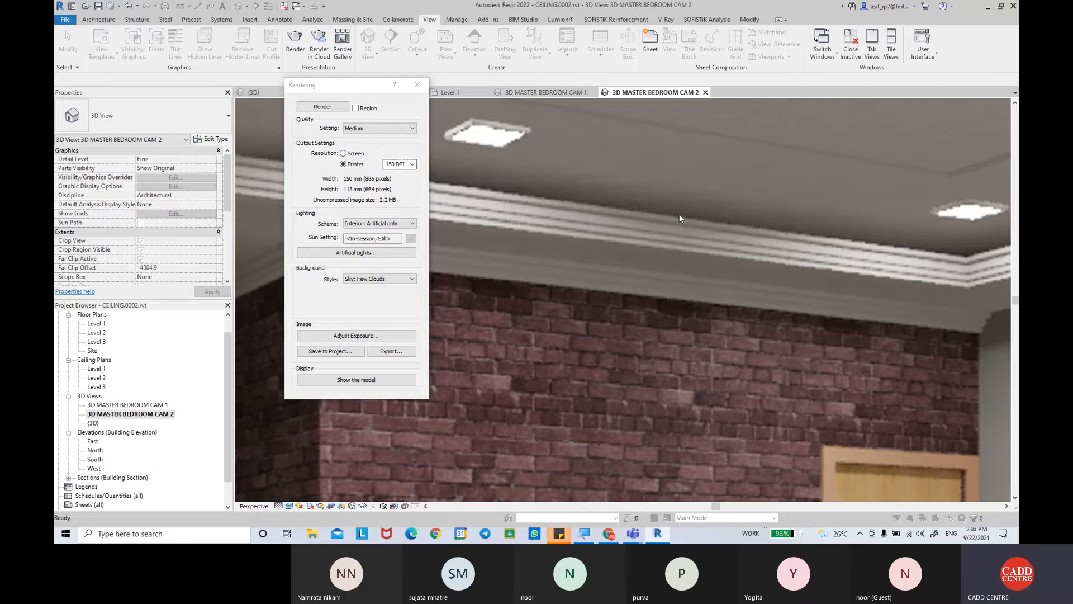
pyautogui.click(413, 165)
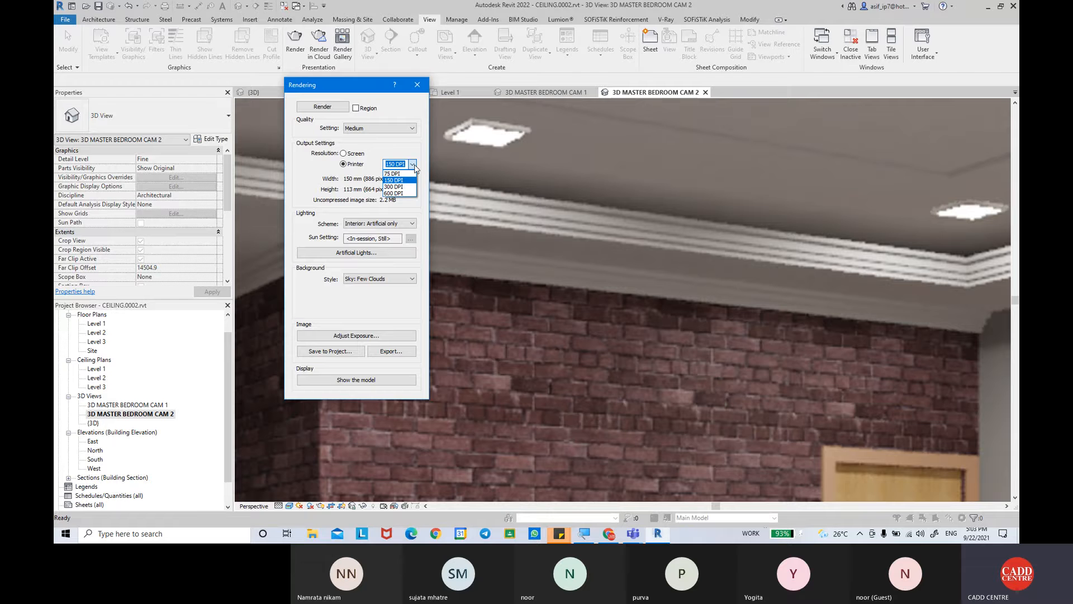
pyautogui.click(413, 165)
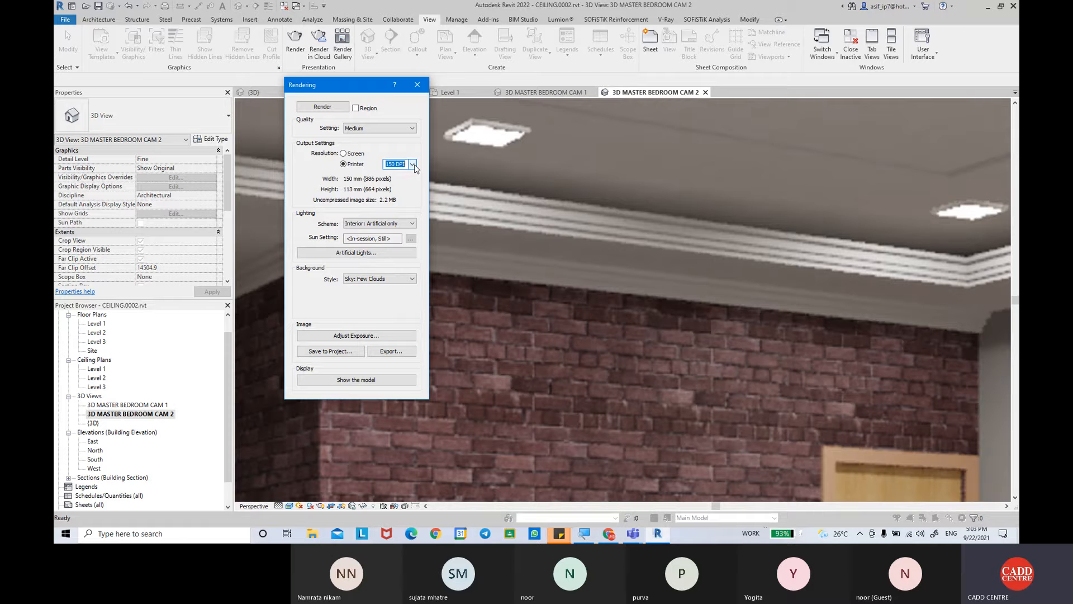
pyautogui.scroll(-6, 767, 330)
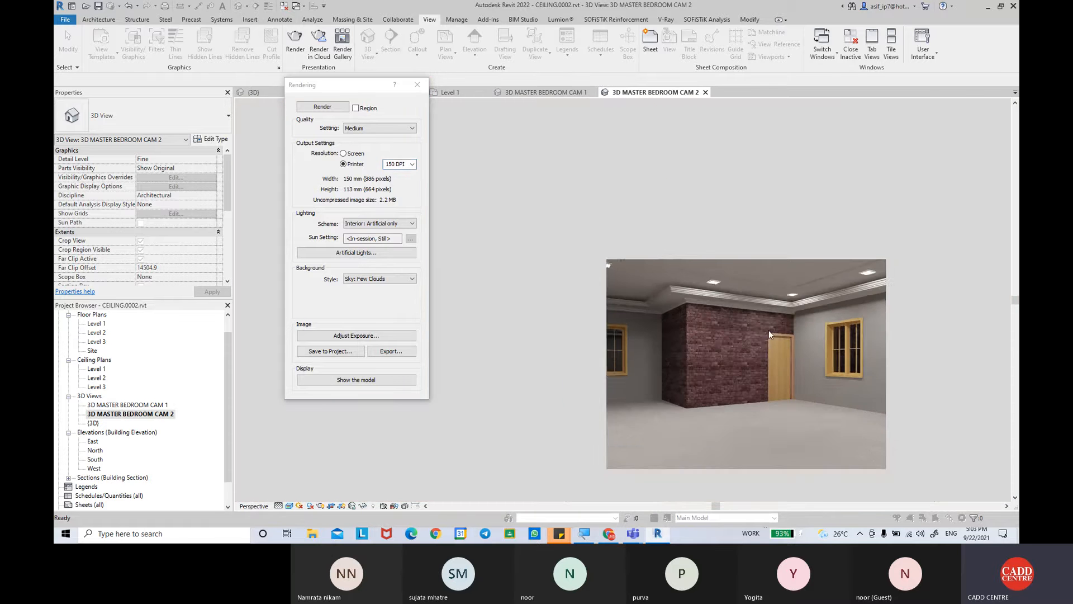
pyautogui.scroll(4, 800, 390)
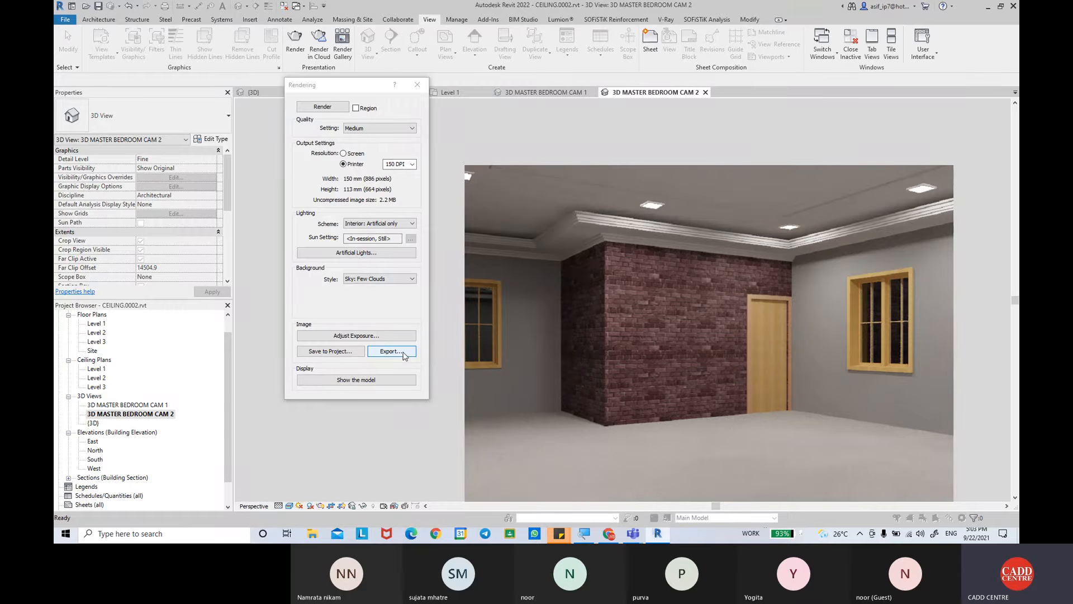
# Save the rendering to the project as 3D MASTER BEDROOM CAM 2 and expand the Renderings branch in the project browser.
pyautogui.click(344, 357)
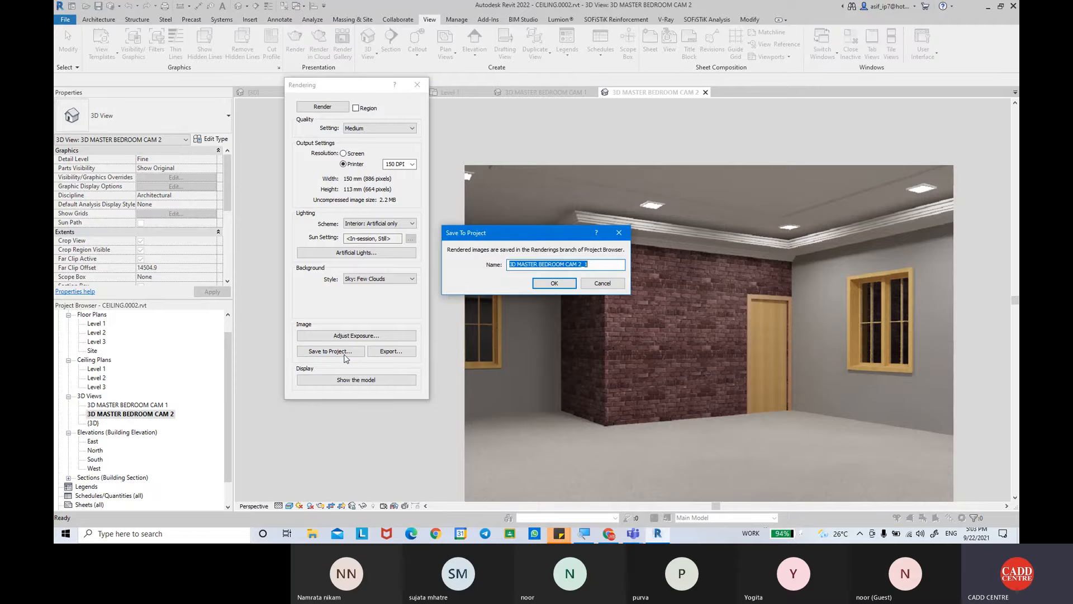
pyautogui.click(596, 264)
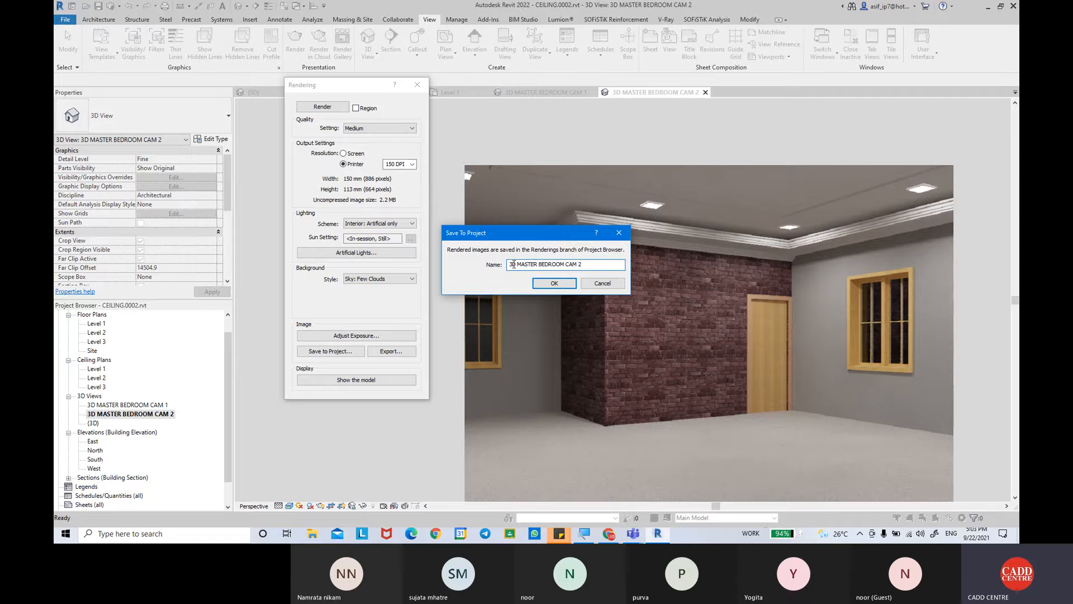
pyautogui.click(554, 283)
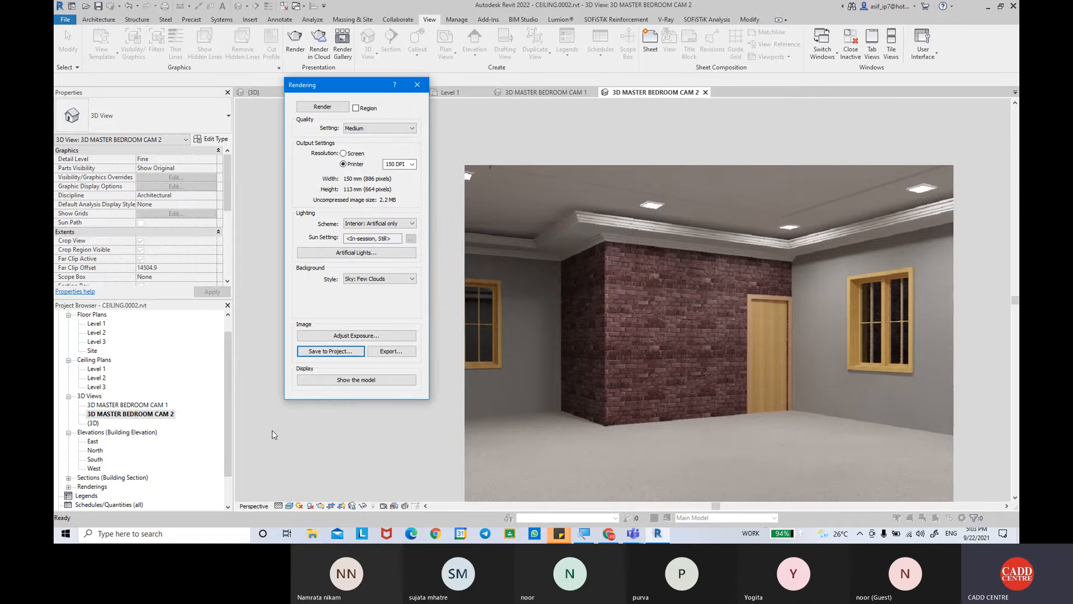
pyautogui.click(88, 488)
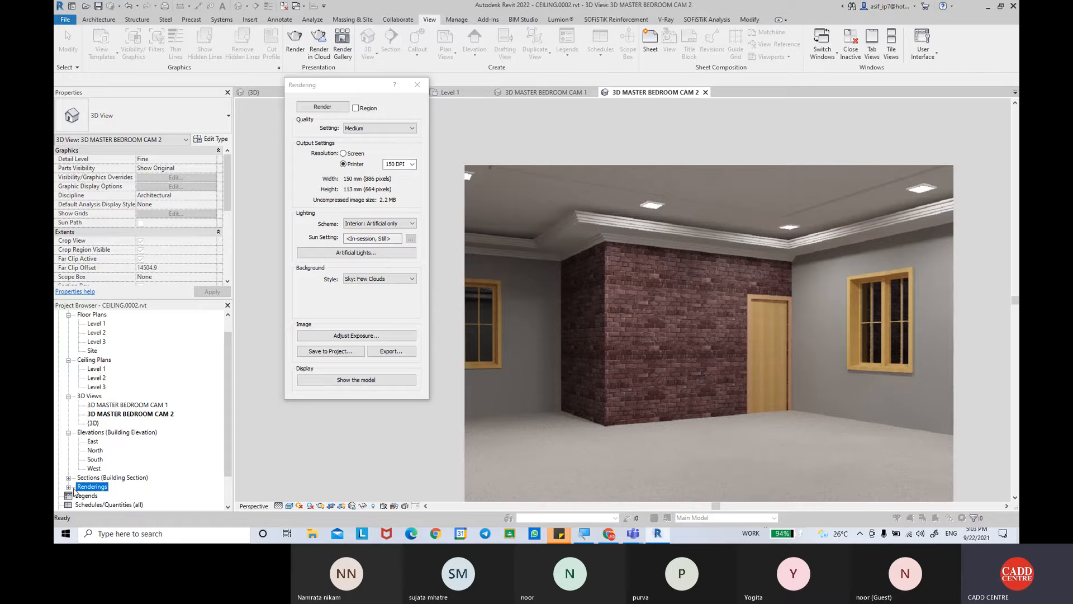
pyautogui.click(68, 487)
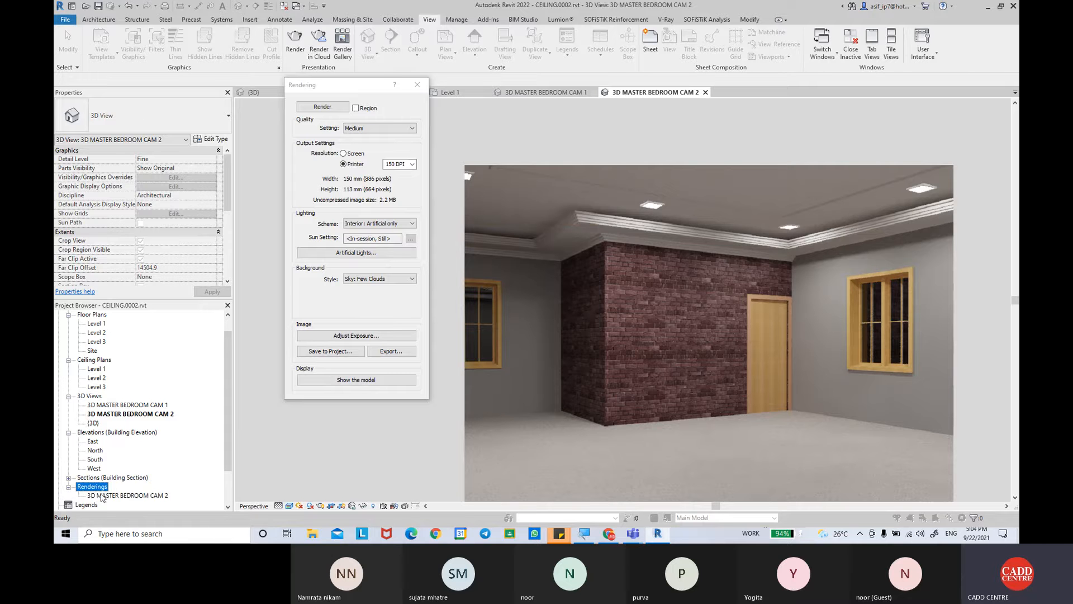
# Export the rendering to the Desktop as a JPEG file named 3D MASTER BEDROOM CAM 2.
pyautogui.click(117, 496)
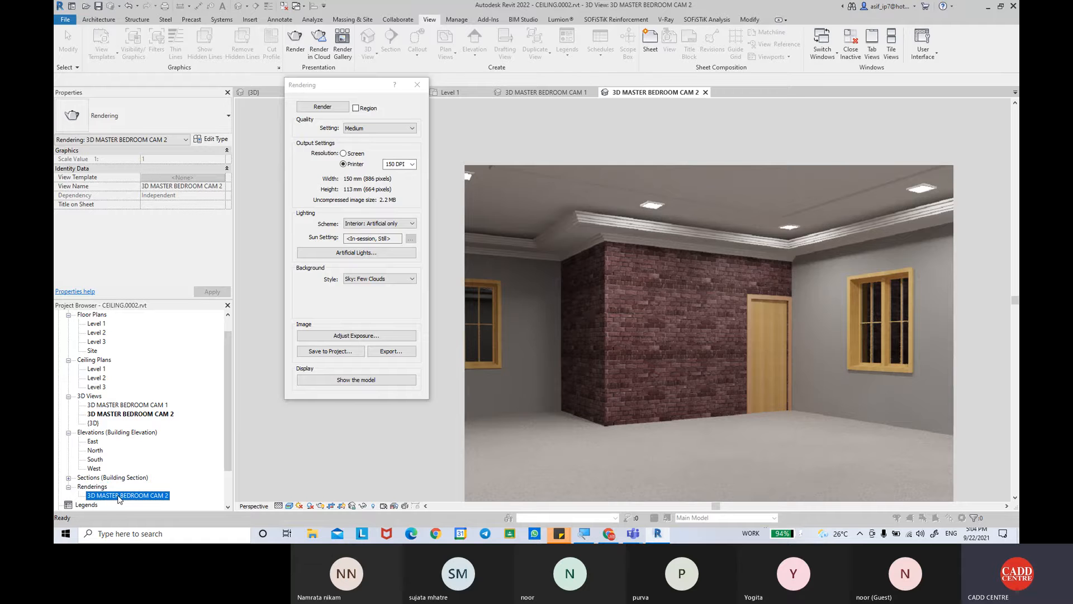
pyautogui.click(393, 353)
pyautogui.click(391, 352)
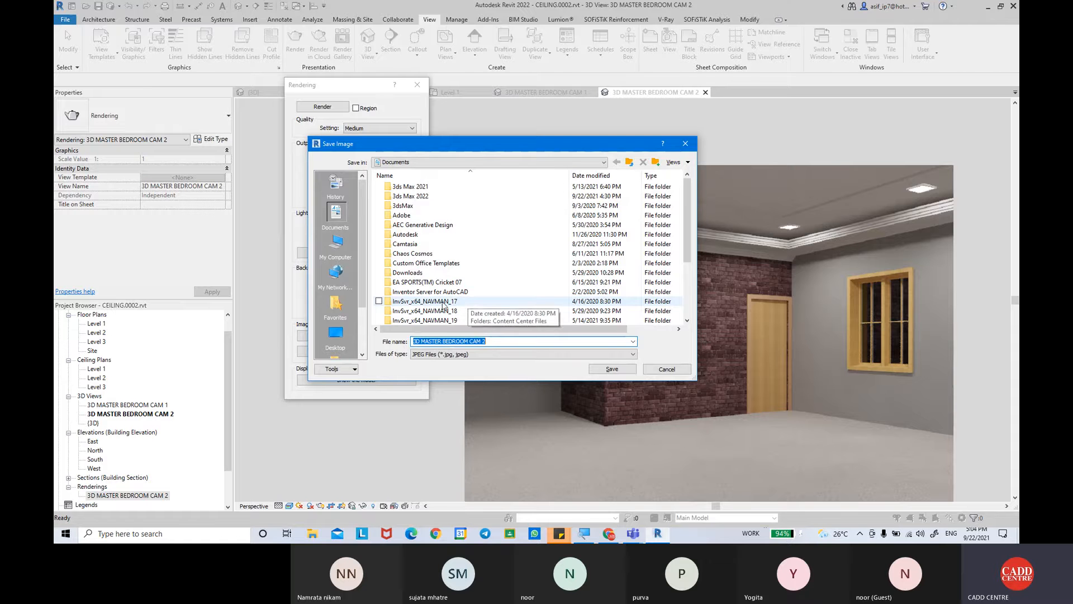
pyautogui.click(346, 337)
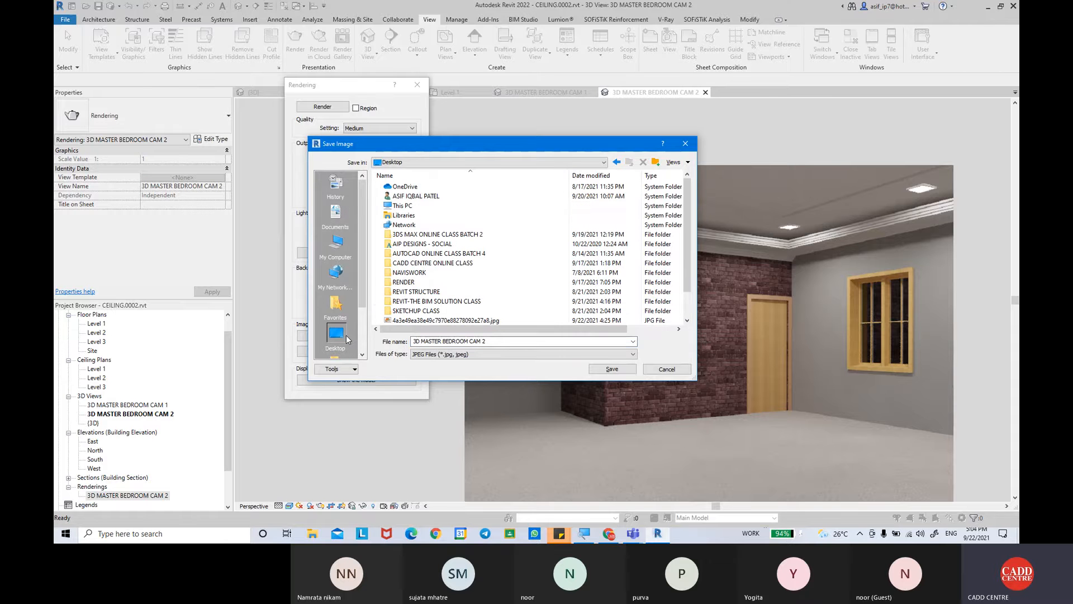
pyautogui.scroll(-1, 442, 280)
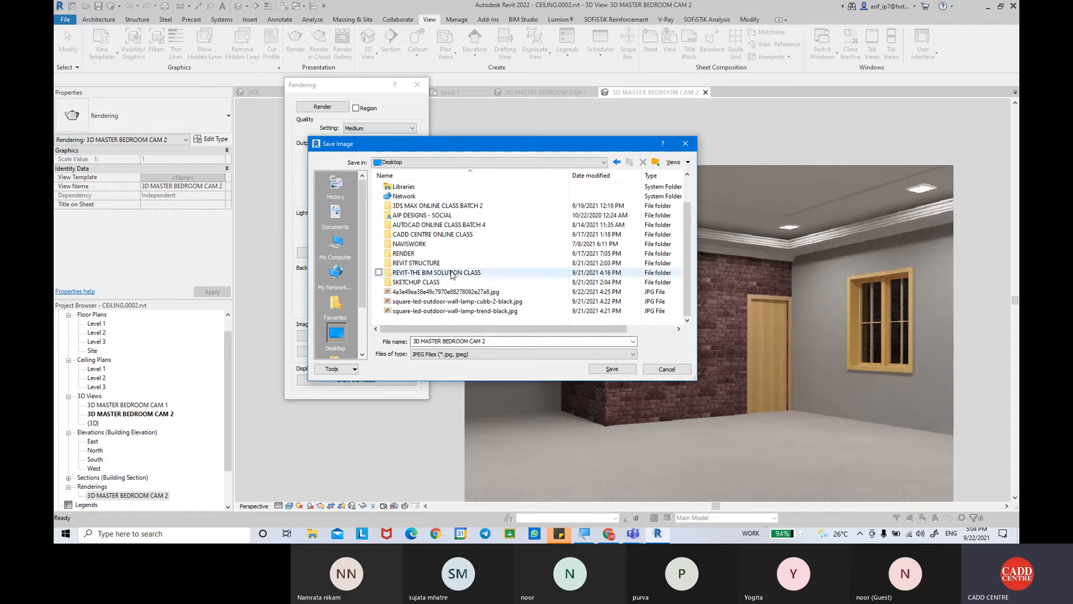
pyautogui.click(476, 360)
pyautogui.click(439, 363)
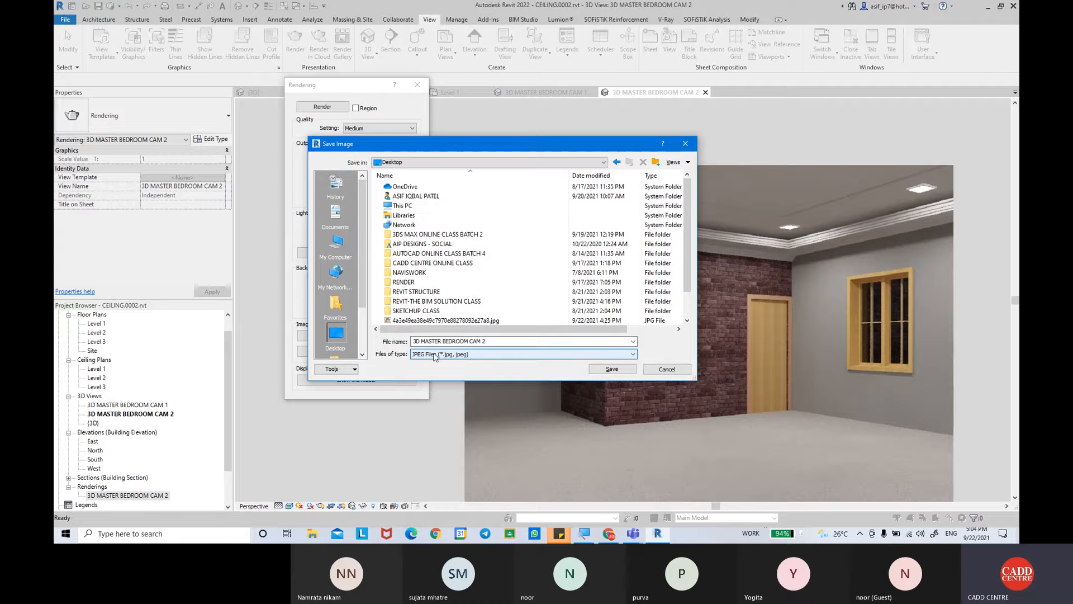
pyautogui.click(602, 370)
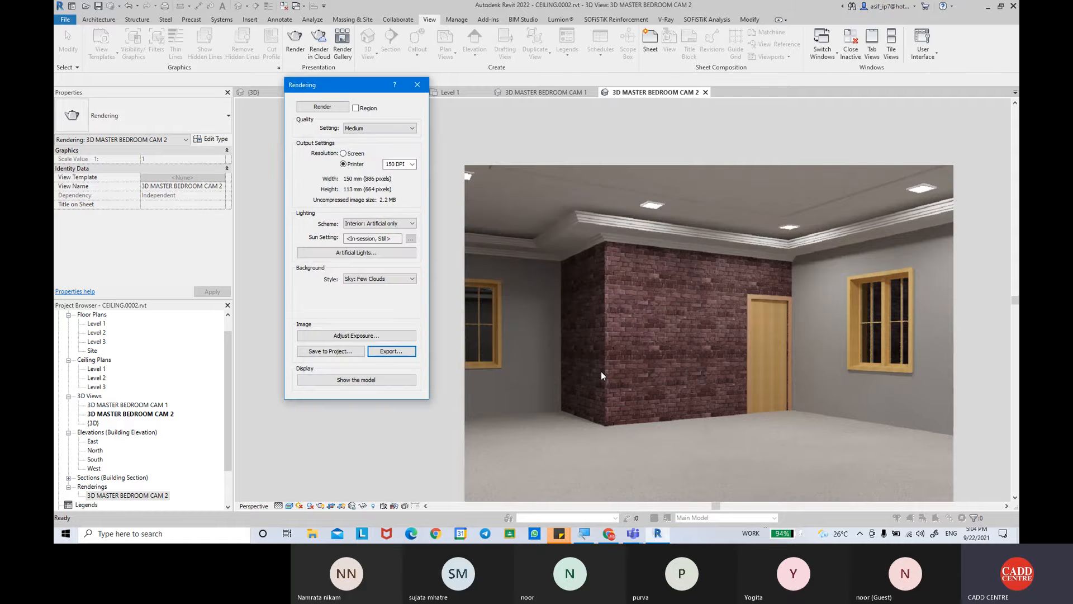
# View the exported 3D MASTER BEDROOM CAM 2 image from the desktop, close it and return to Revit.
pyautogui.click(988, 7)
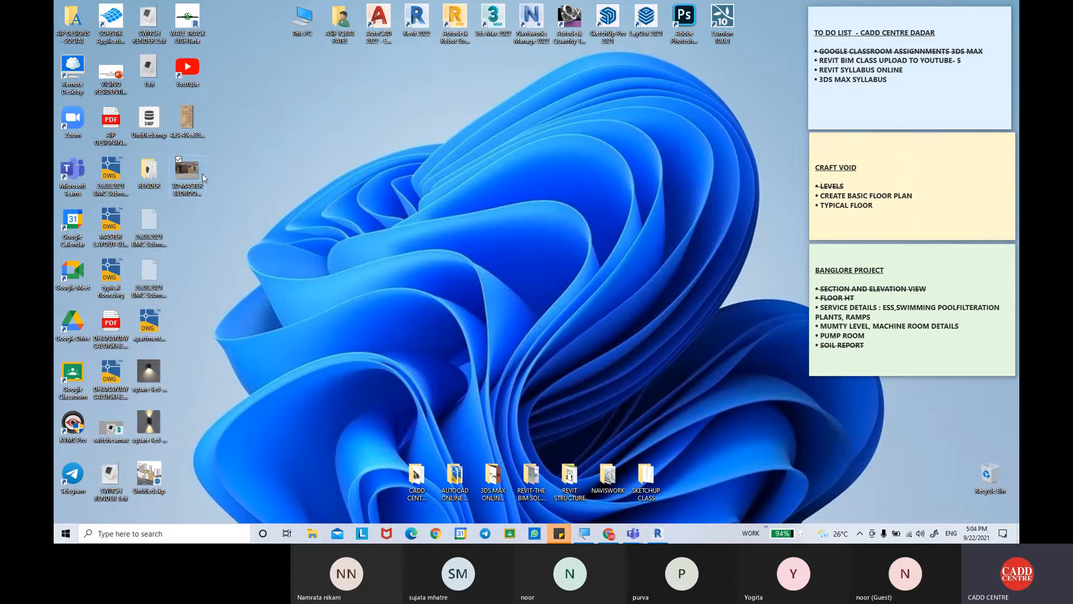
pyautogui.doubleClick(202, 173)
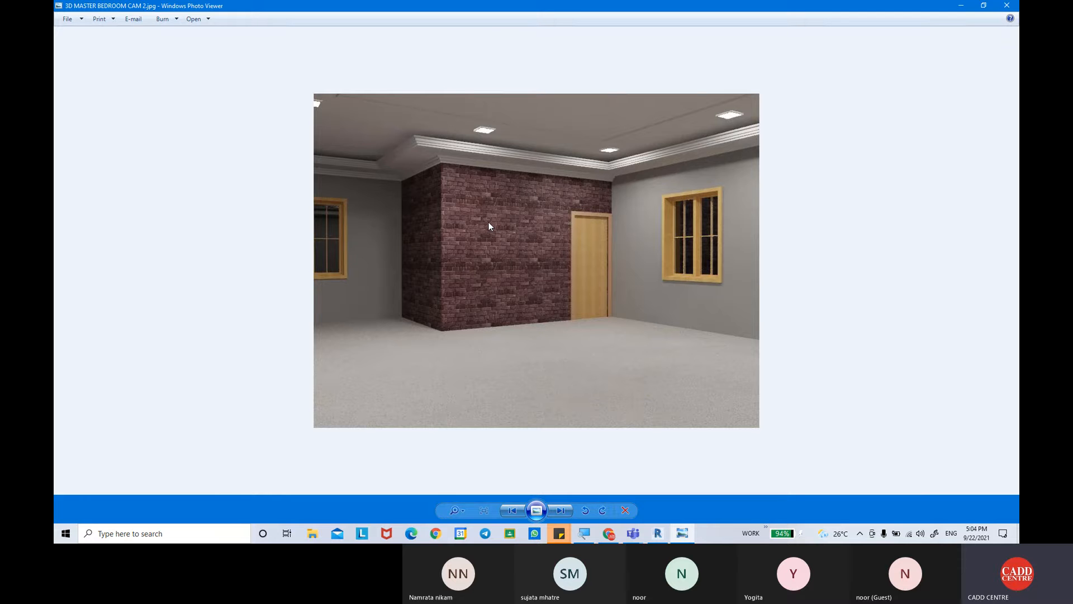
pyautogui.click(1008, 5)
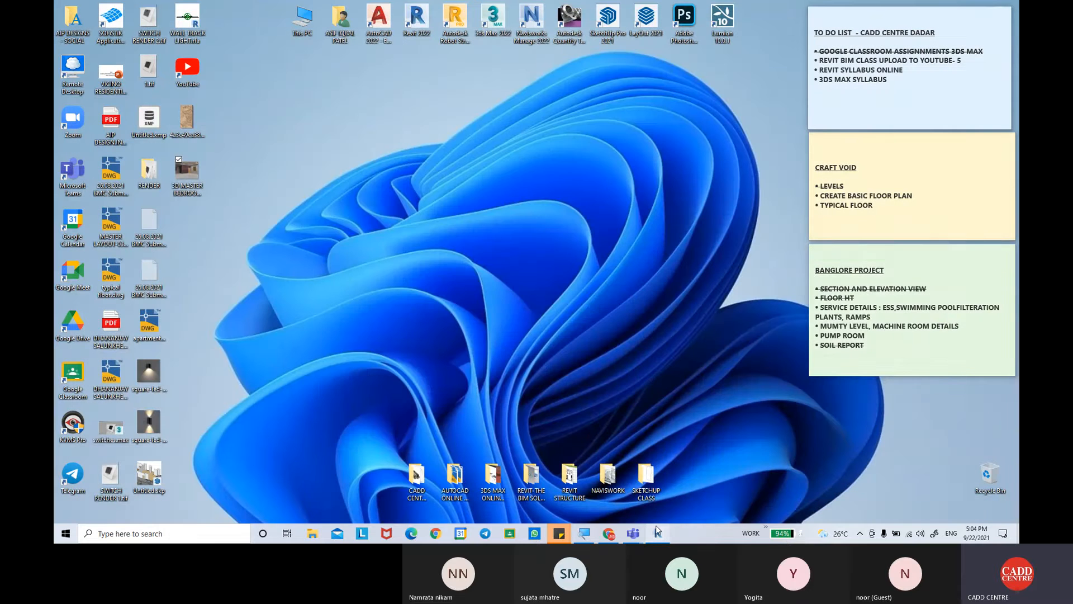
pyautogui.click(657, 532)
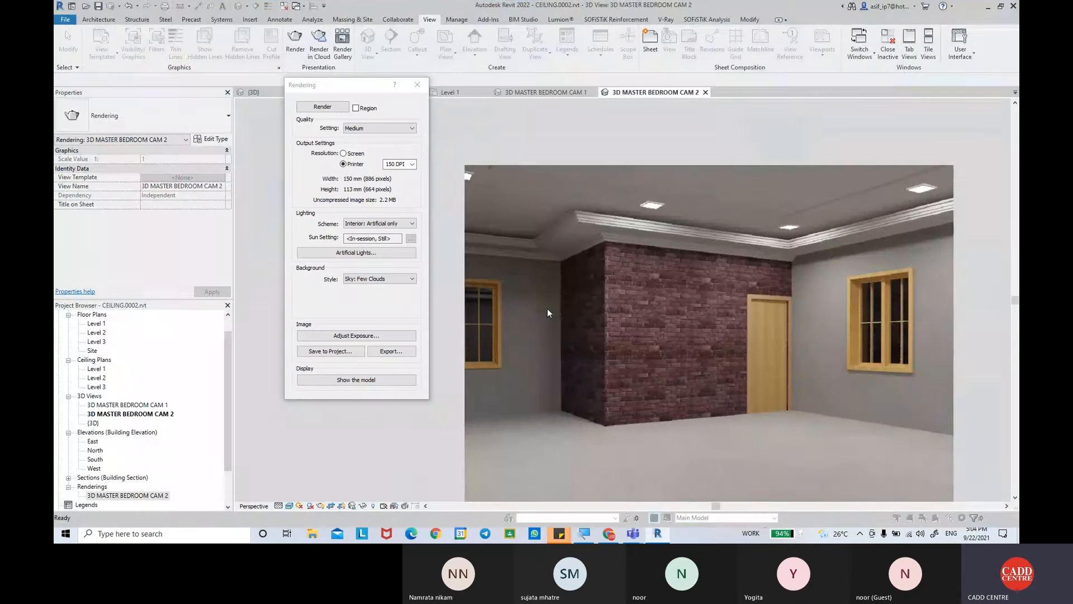
# Close the rendering settings and bring up the Level 1 floor plan around the master bedroom.
pyautogui.click(417, 85)
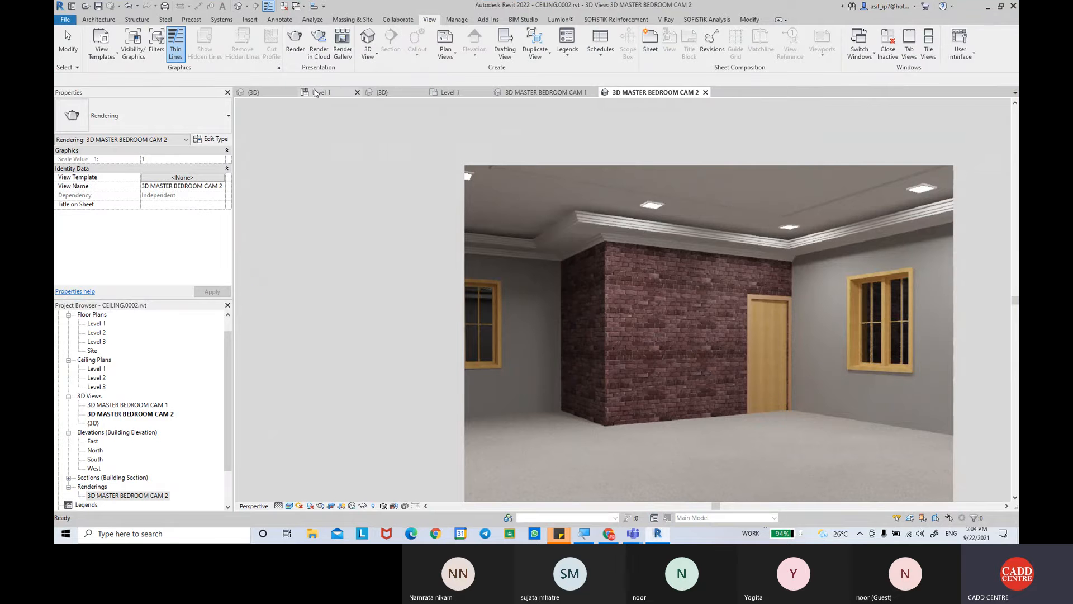
pyautogui.click(315, 92)
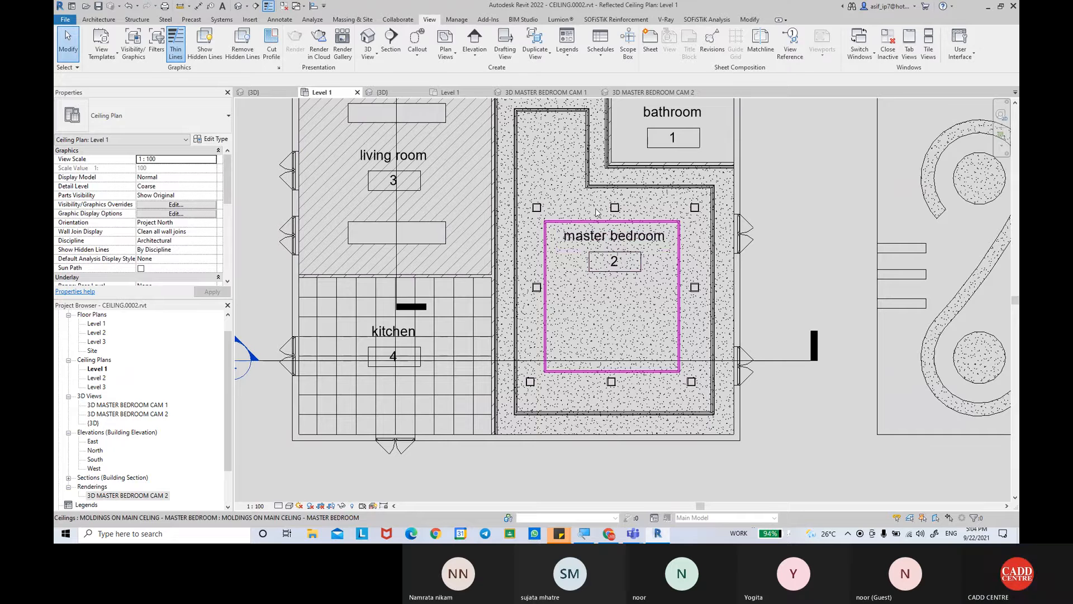
pyautogui.click(446, 94)
pyautogui.scroll(5, 603, 222)
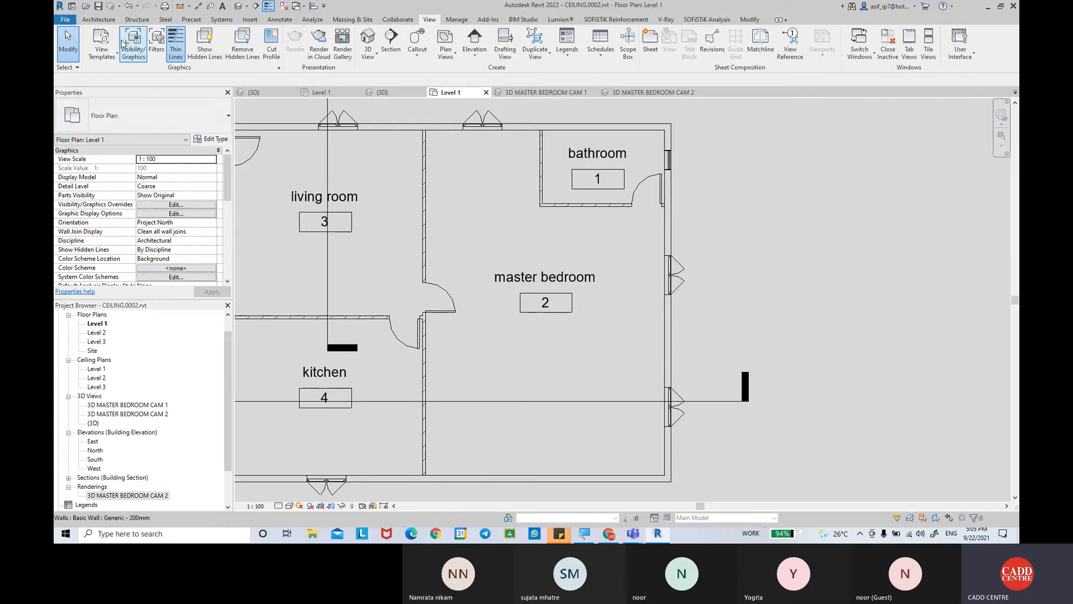
# Open the recent WALL TRACK LIGHT family and load it into the CEILING.0002.rvt project.
pyautogui.click(72, 6)
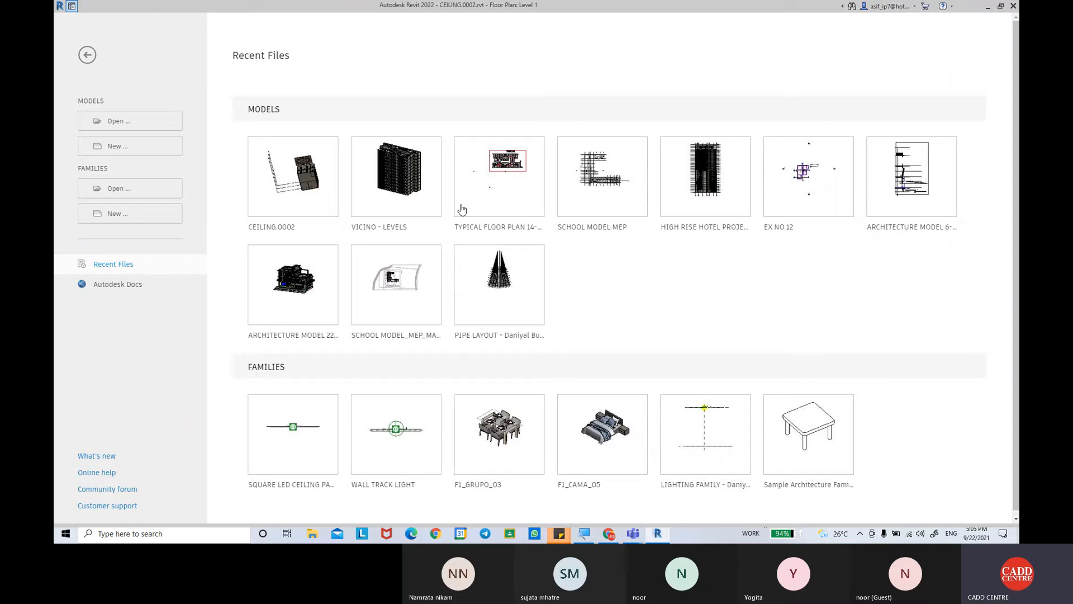
pyautogui.click(374, 481)
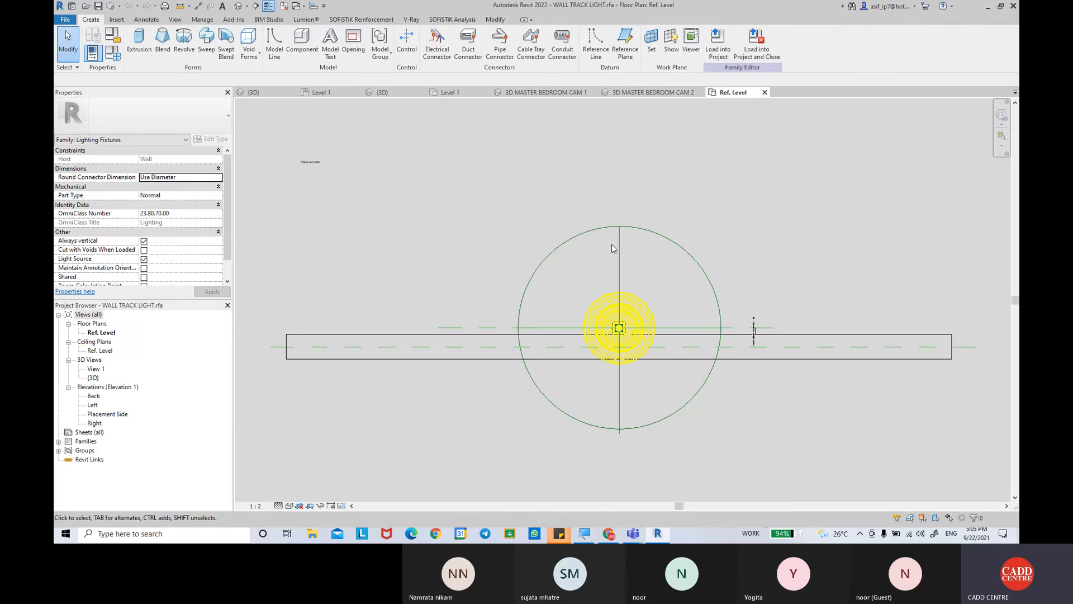
pyautogui.click(708, 36)
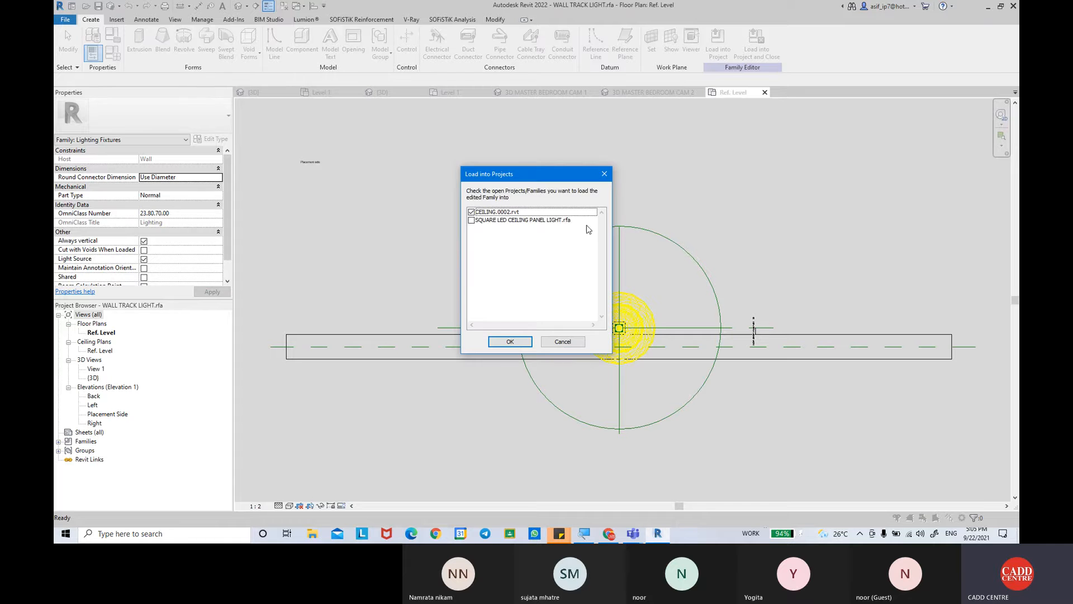
pyautogui.click(509, 342)
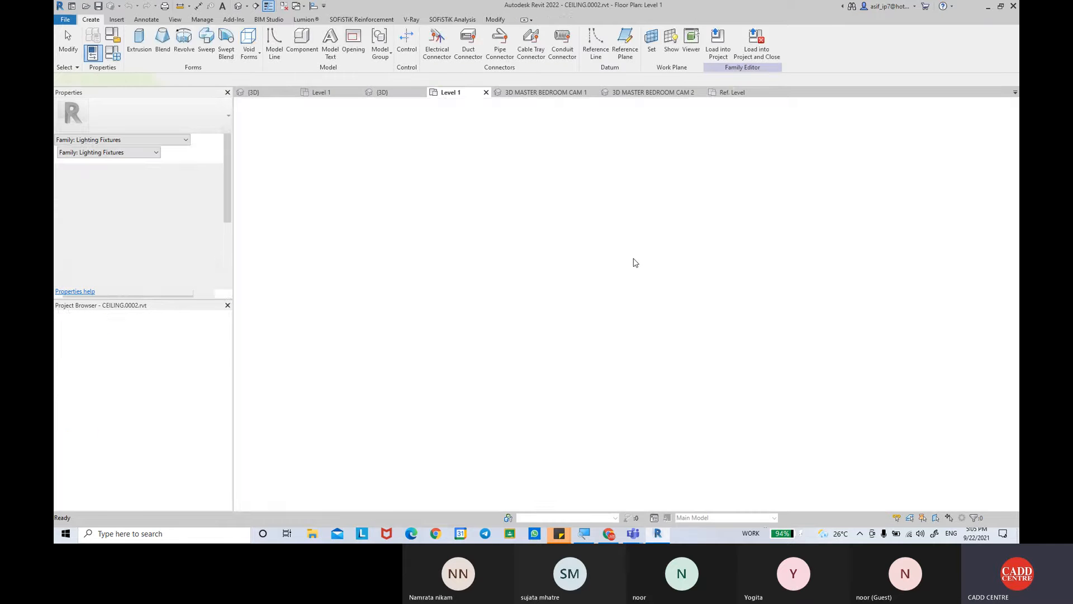
# Place a wall track light midway along the bathroom wall on the master bedroom side and end the placement.
pyautogui.scroll(5, 644, 253)
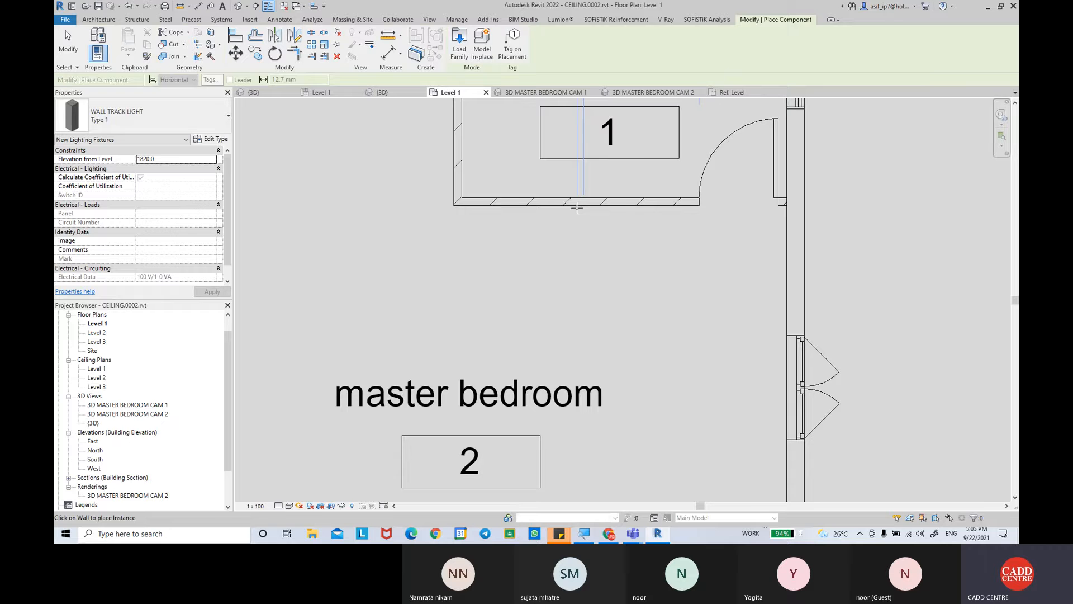
pyautogui.click(610, 205)
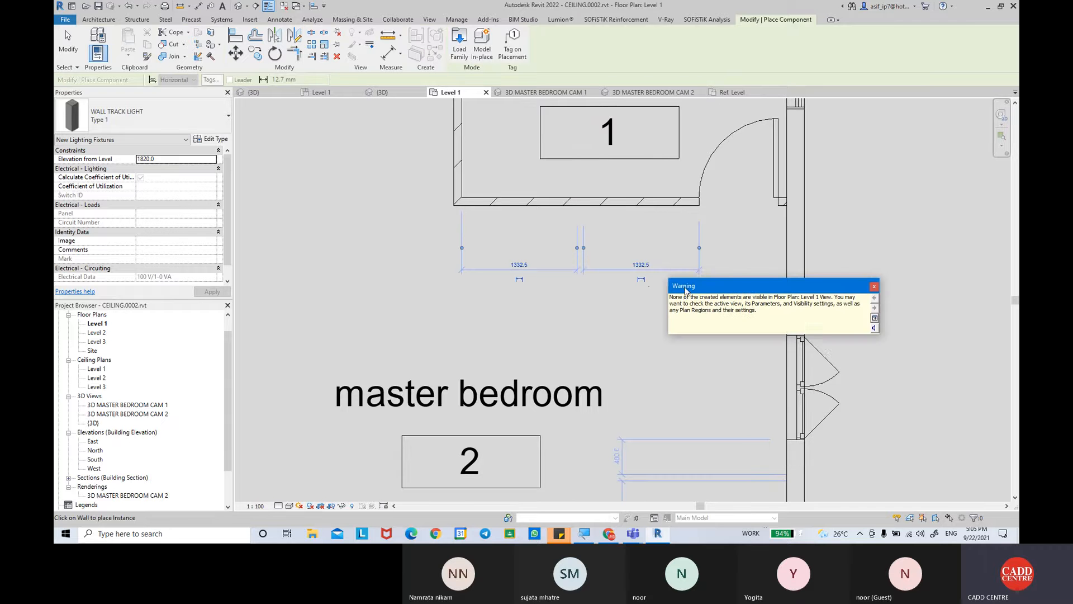
pyautogui.click(870, 282)
pyautogui.press('Escape')
pyautogui.press('Escape')
# Set the floor plan's view range cut plane offset to 1850 and select the placed wall track light.
pyautogui.moveTo(811, 310)
pyautogui.mouseDown(button='middle')
pyautogui.moveTo(788, 312)
pyautogui.moveTo(796, 297)
pyautogui.mouseUp(button='middle')
pyautogui.press('v')
pyautogui.press('r')
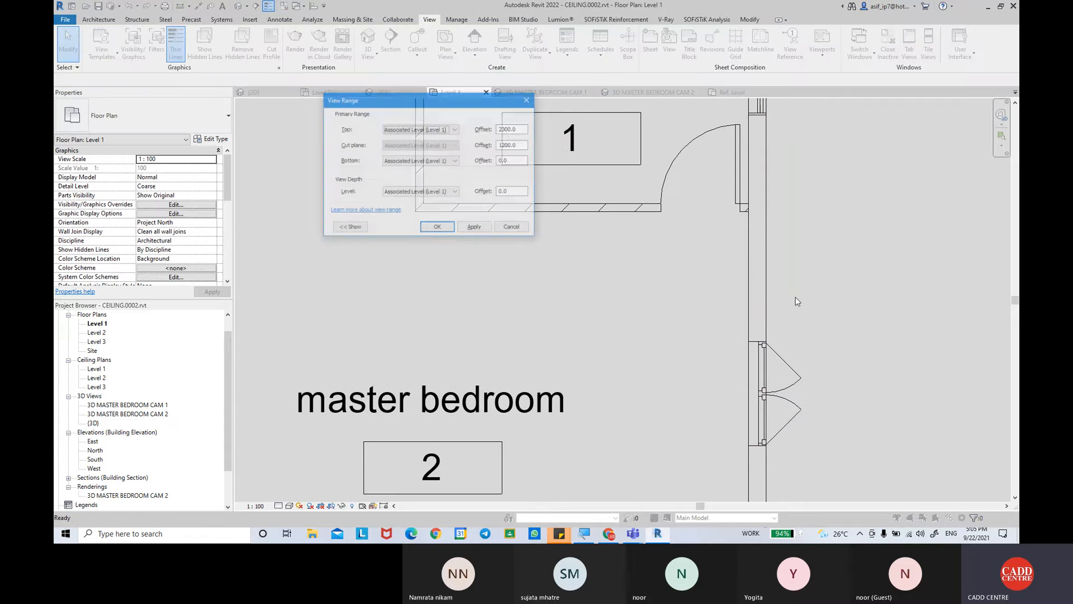
pyautogui.moveTo(523, 145); pyautogui.dragTo(488, 139)
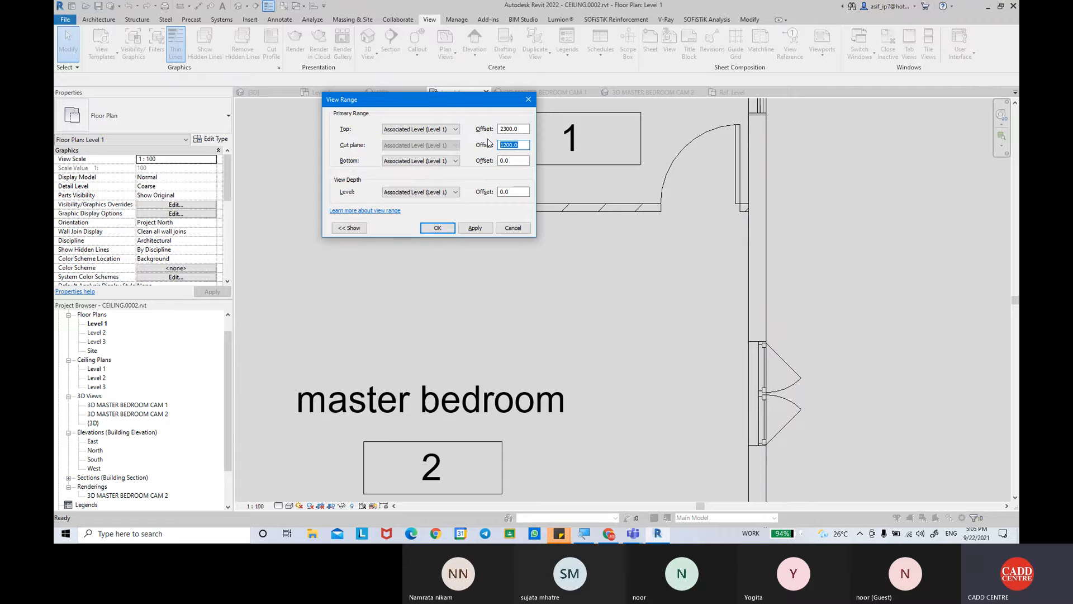
pyautogui.write('1850')
pyautogui.press('Return')
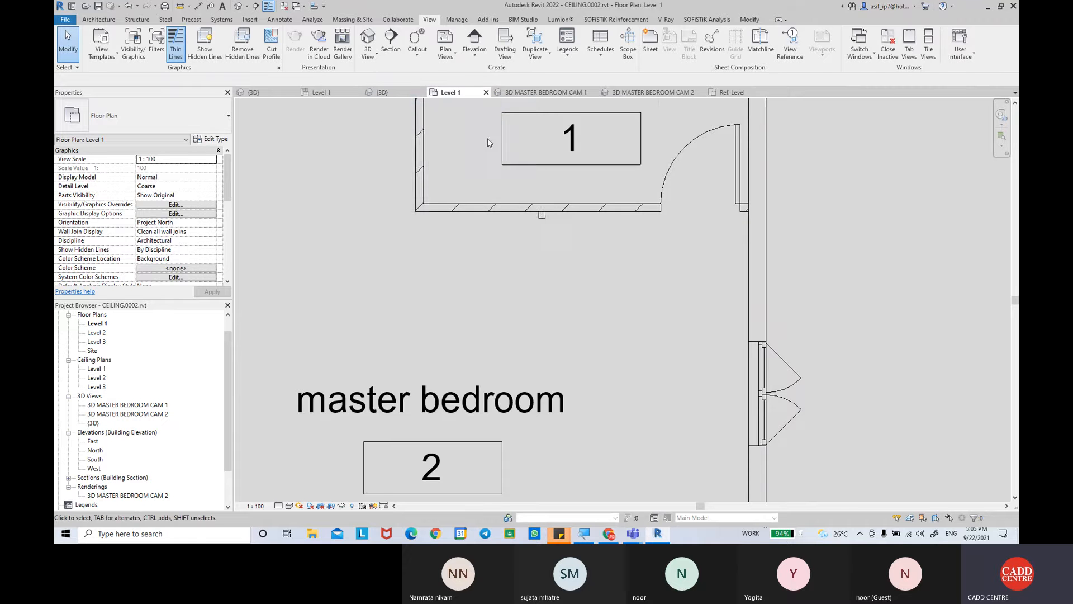
pyautogui.scroll(2, 488, 165)
pyautogui.click(546, 207)
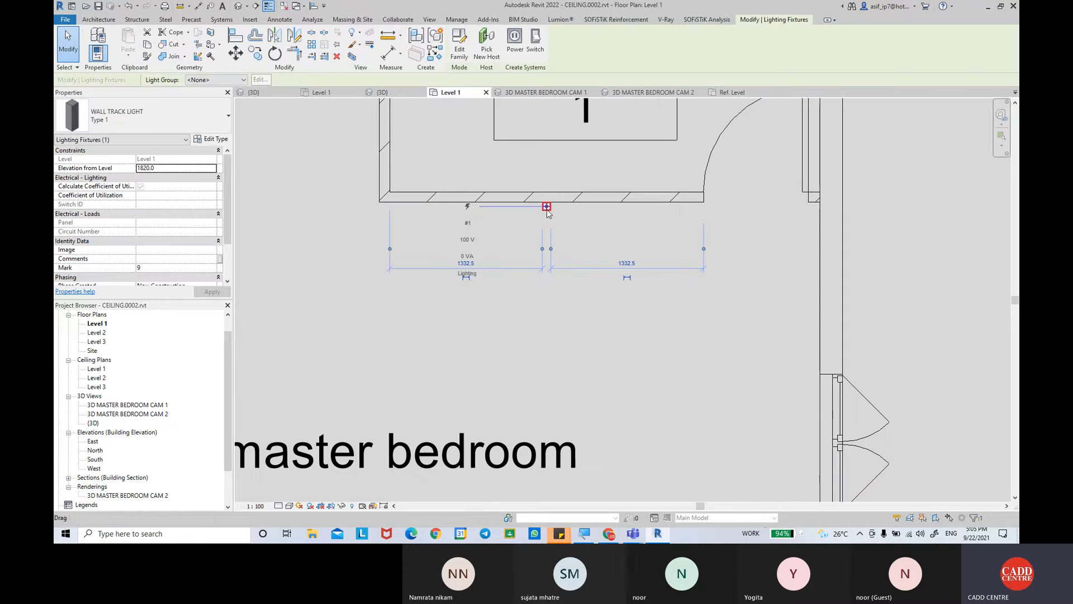
# Render the 3D MASTER BEDROOM CAM 2 view with the added wall track light and inspect the lights up close.
pyautogui.click(659, 93)
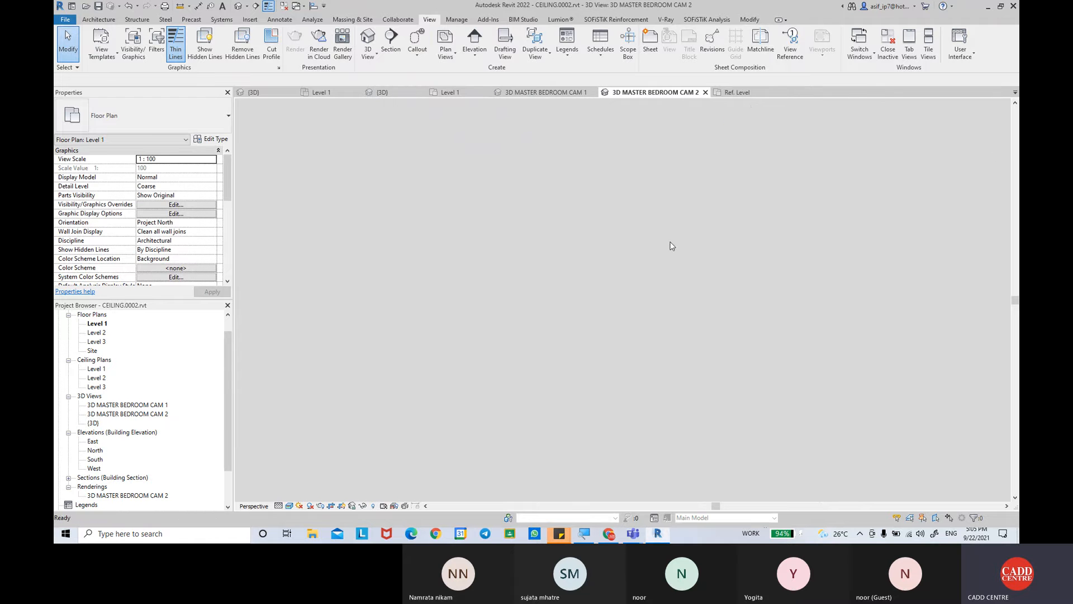
pyautogui.scroll(5, 693, 313)
pyautogui.scroll(-2, 686, 312)
pyautogui.scroll(-5, 726, 330)
pyautogui.moveTo(732, 333); pyautogui.dragTo(629, 270, button='middle')
pyautogui.press('r')
pyautogui.press('r')
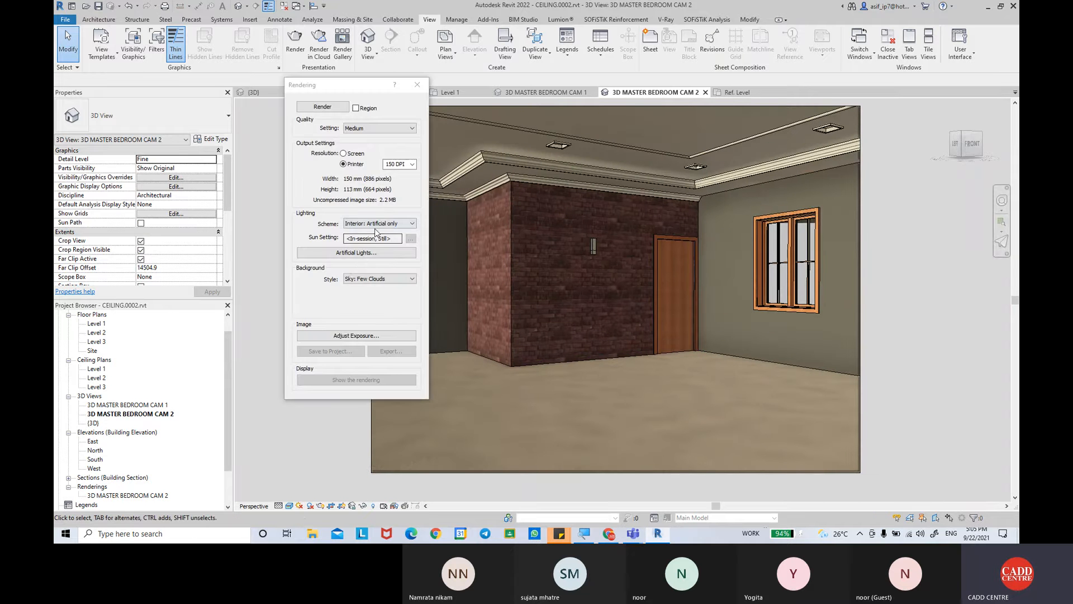
pyautogui.click(329, 106)
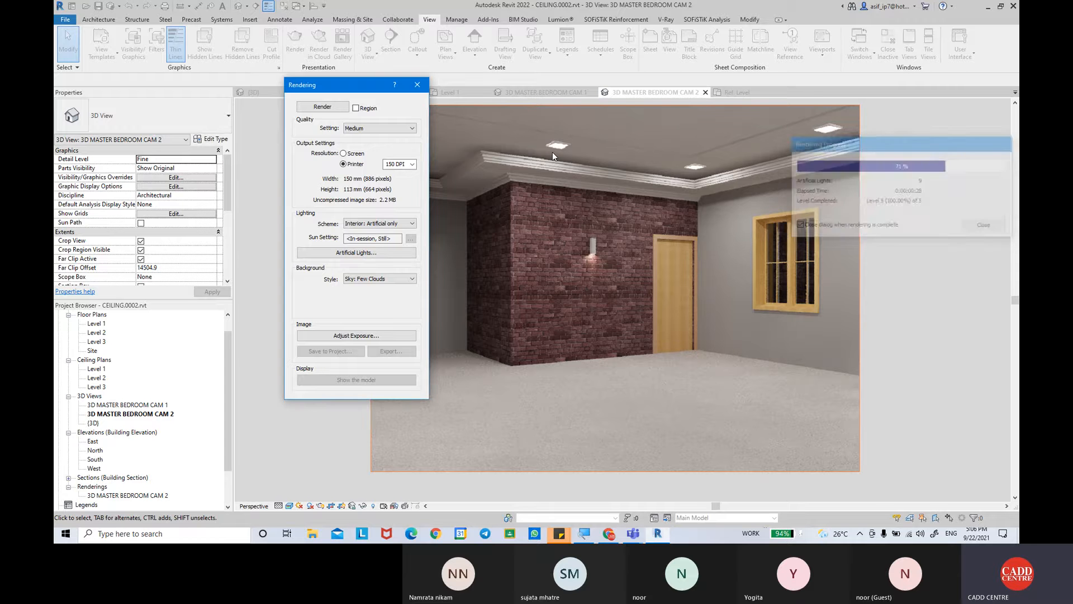
pyautogui.scroll(5, 600, 279)
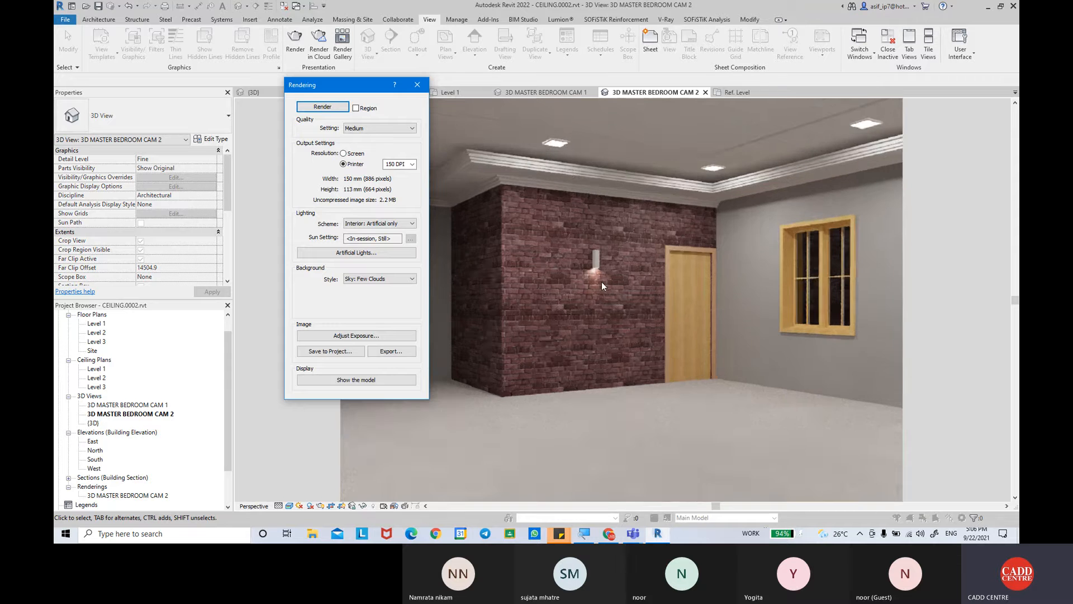
pyautogui.scroll(-3, 577, 194)
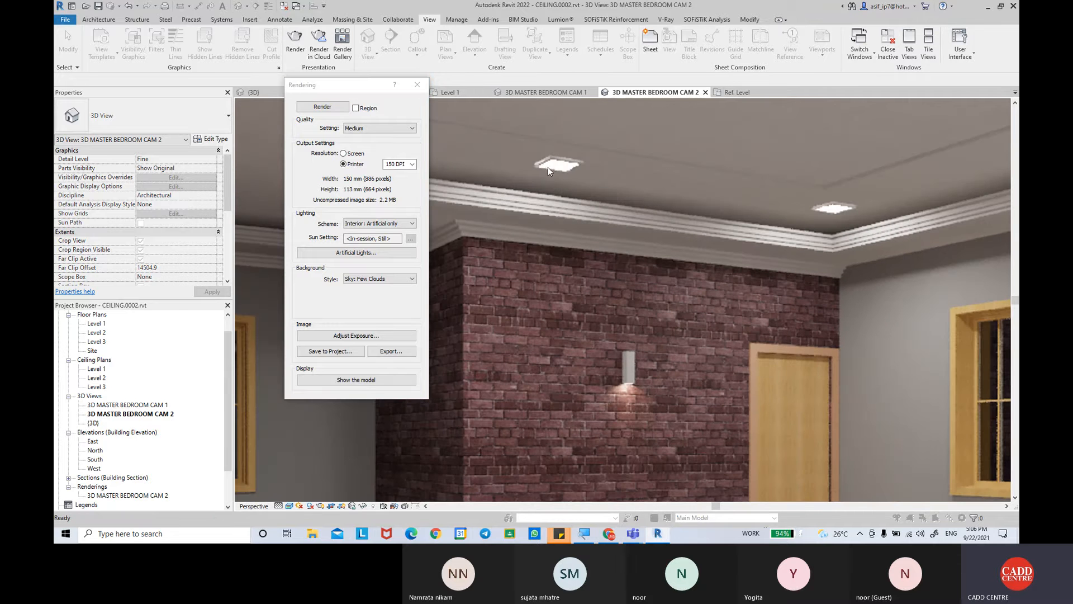
pyautogui.scroll(-2, 544, 167)
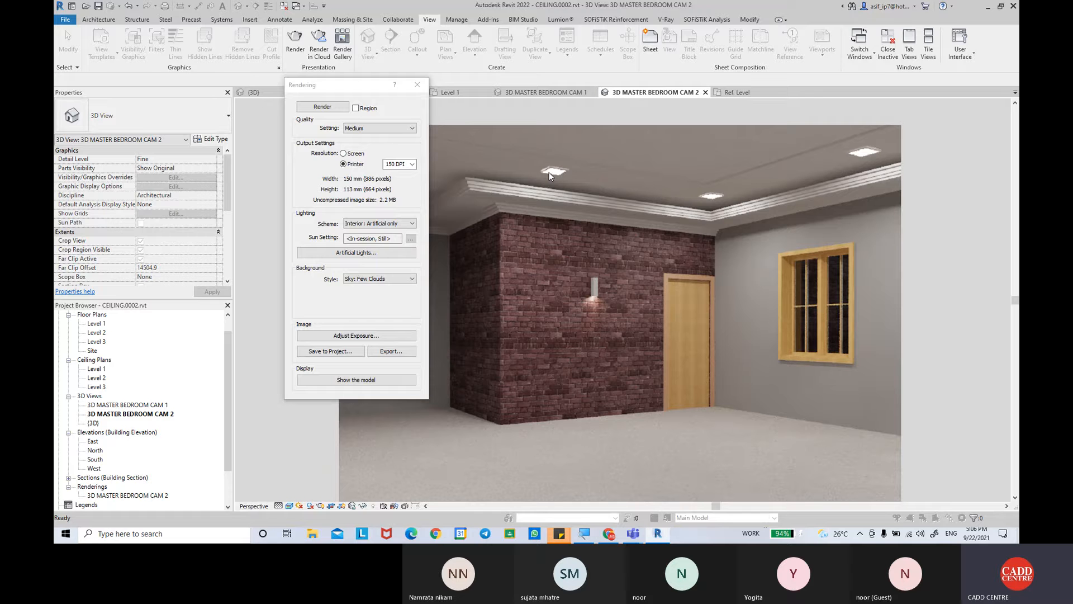
# Open the rendering's artificial lights settings and expand the list of ungrouped lights.
pyautogui.click(368, 254)
pyautogui.moveTo(327, 75); pyautogui.dragTo(530, 101)
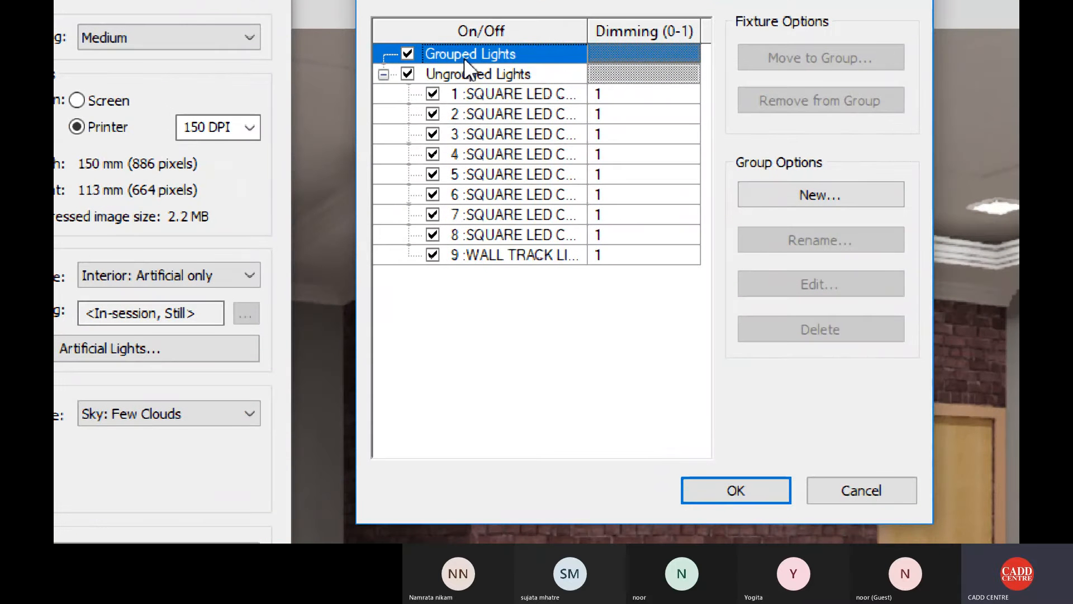
pyautogui.click(383, 74)
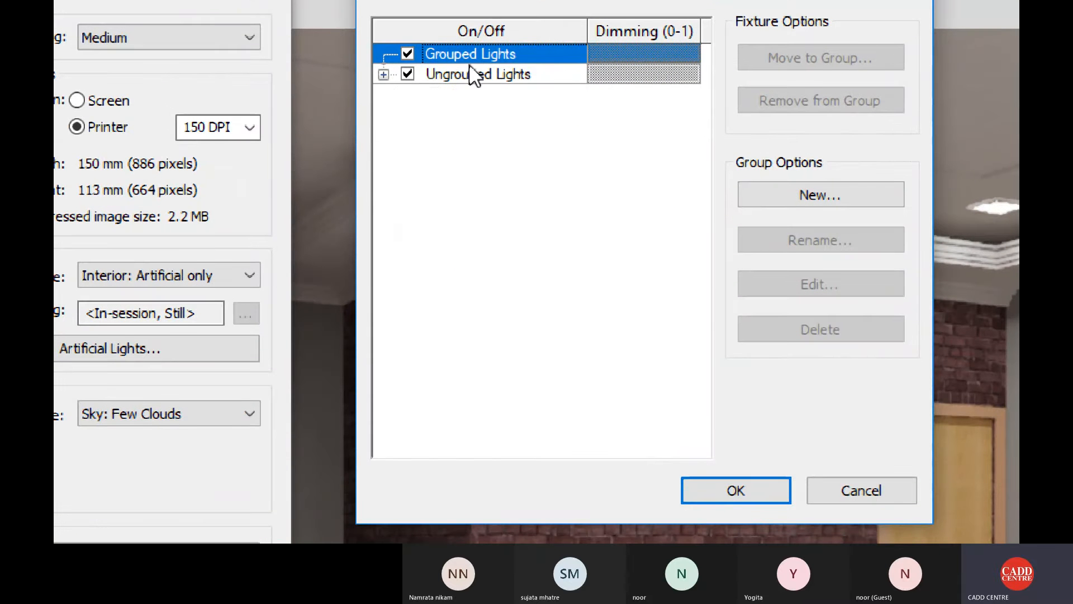
pyautogui.click(469, 74)
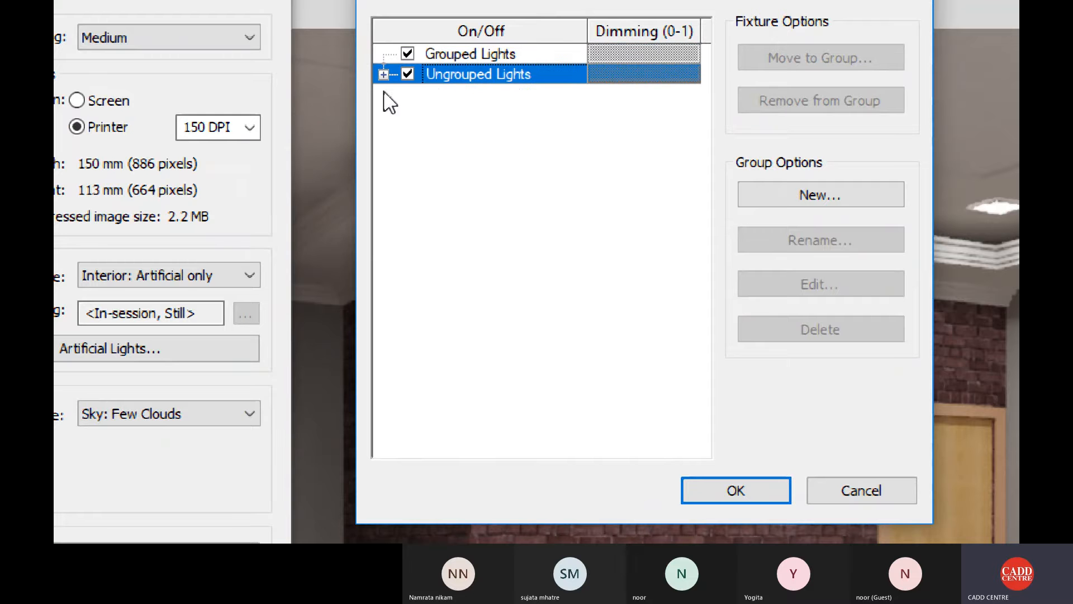
pyautogui.click(383, 75)
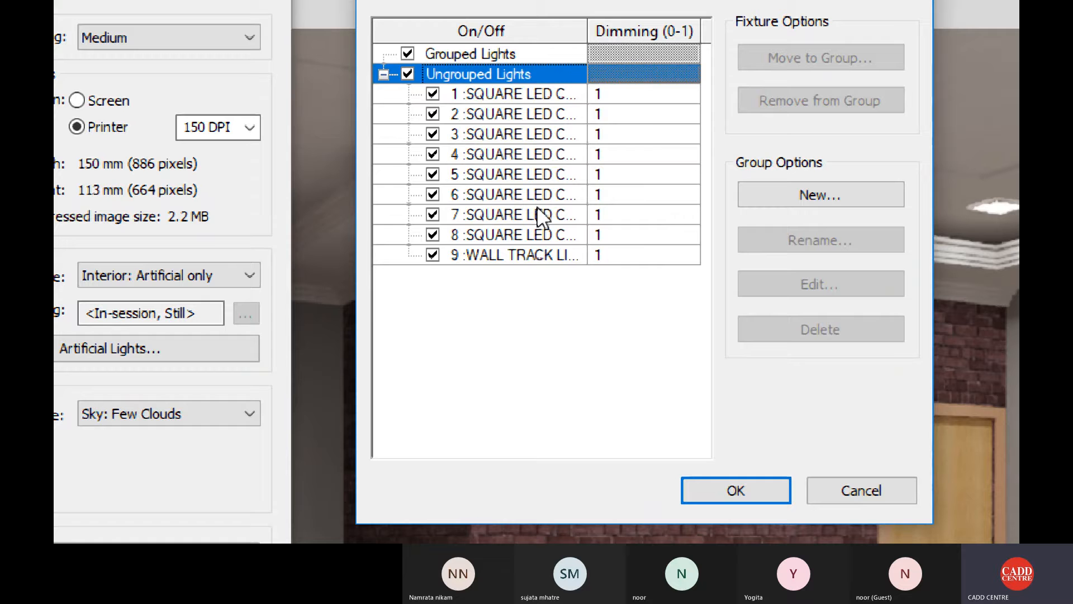
# Create a new light group named CEILING LED PANEL LIGHT - MASTER BEDROOM.
pyautogui.click(535, 95)
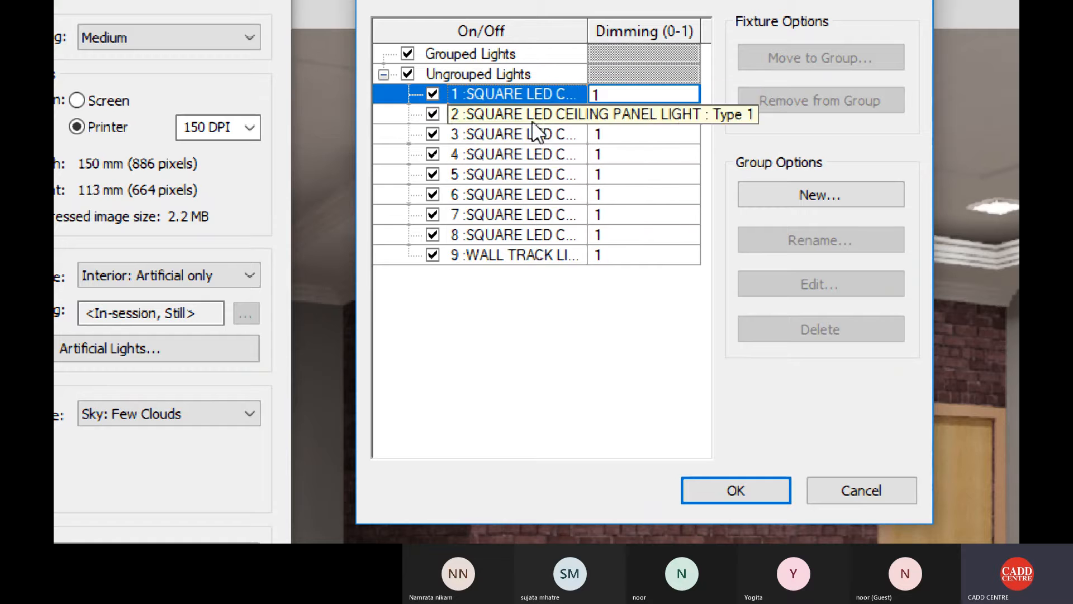
pyautogui.keyDown('shift'); pyautogui.click(533, 235); pyautogui.keyUp('shift')
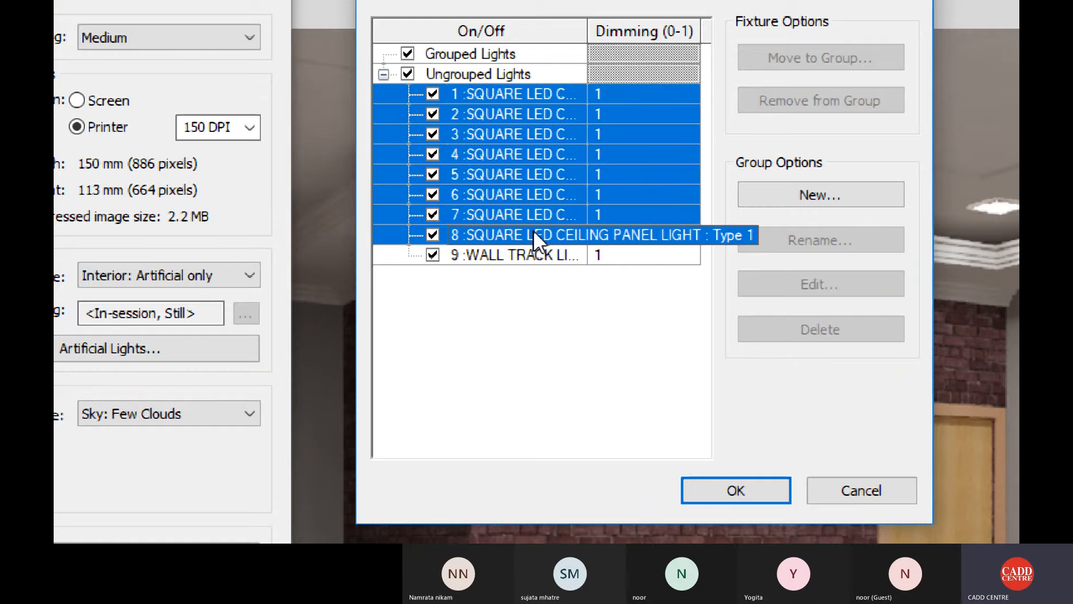
pyautogui.click(810, 190)
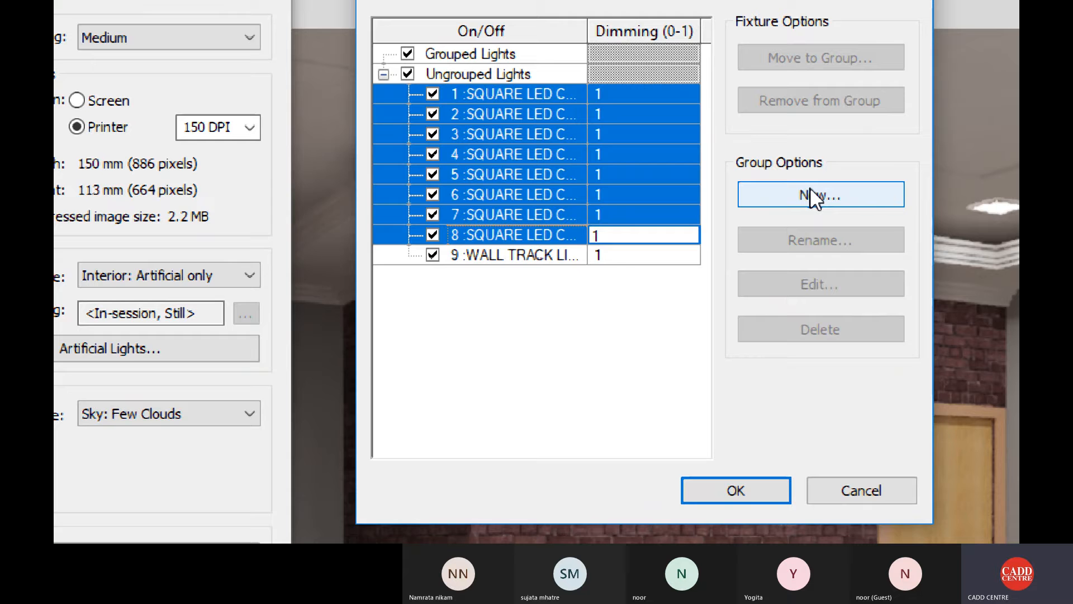
pyautogui.moveTo(340, 237); pyautogui.dragTo(546, 247)
pyautogui.press('BackSpace')
pyautogui.write('CEIL')
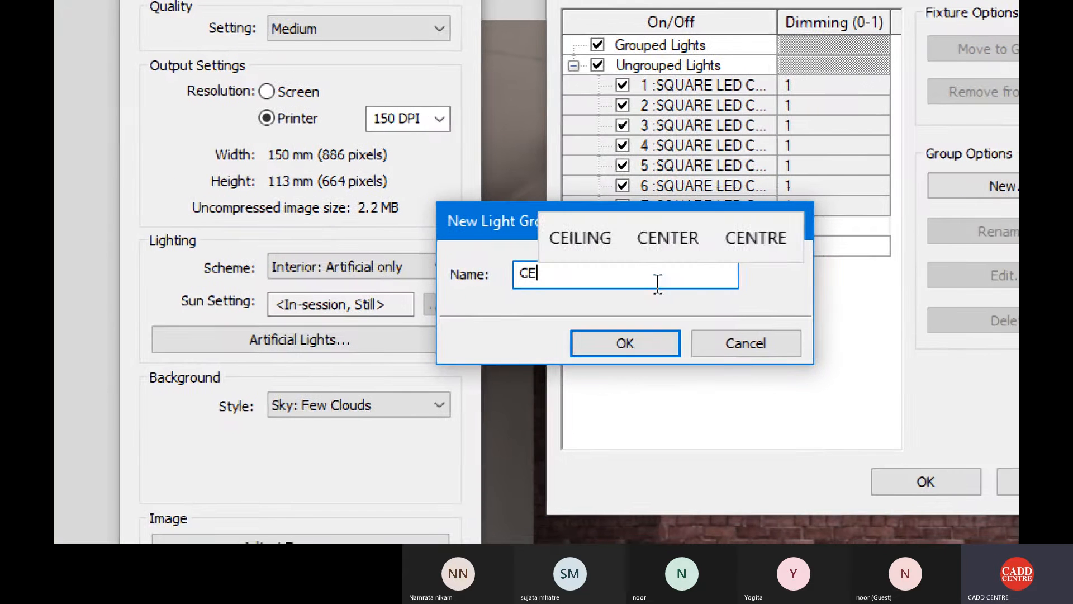
pyautogui.write('ING L')
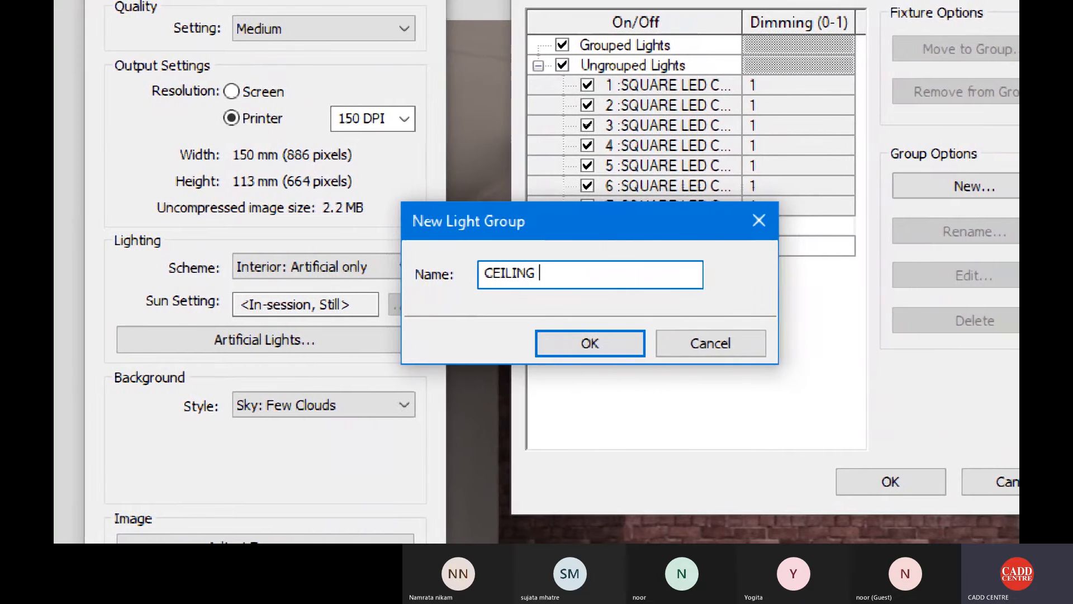
pyautogui.write('ED PAN')
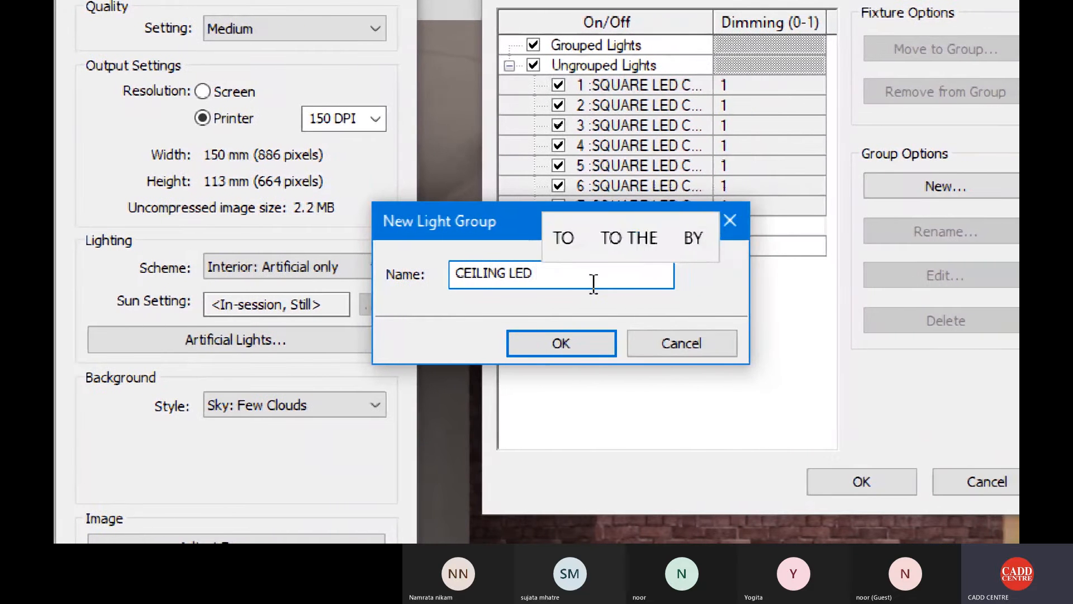
pyautogui.write('EL')
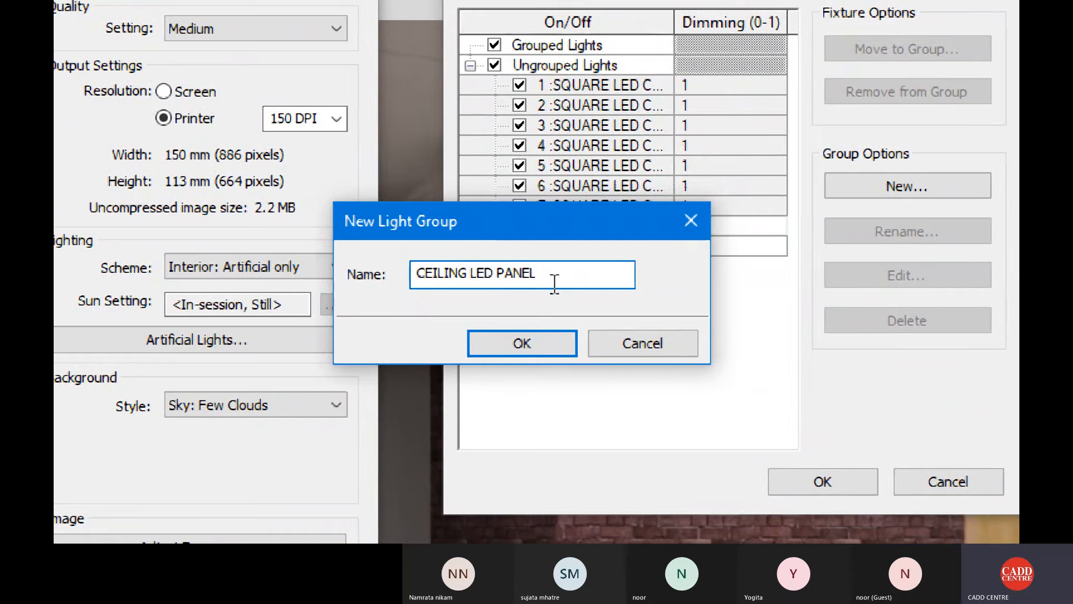
pyautogui.write('LIGHT ')
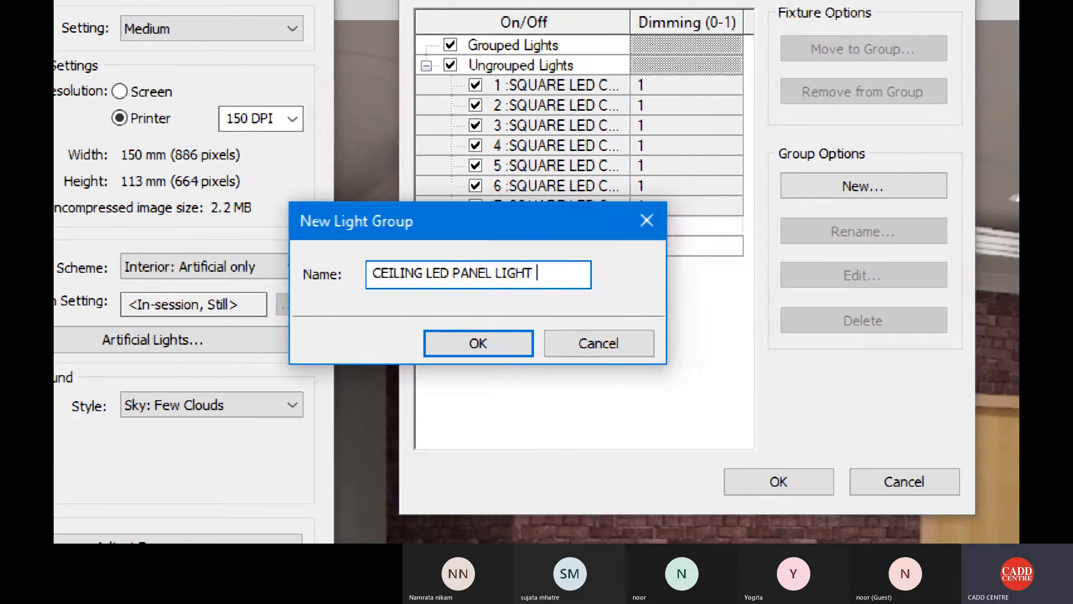
pyautogui.write('- MAS')
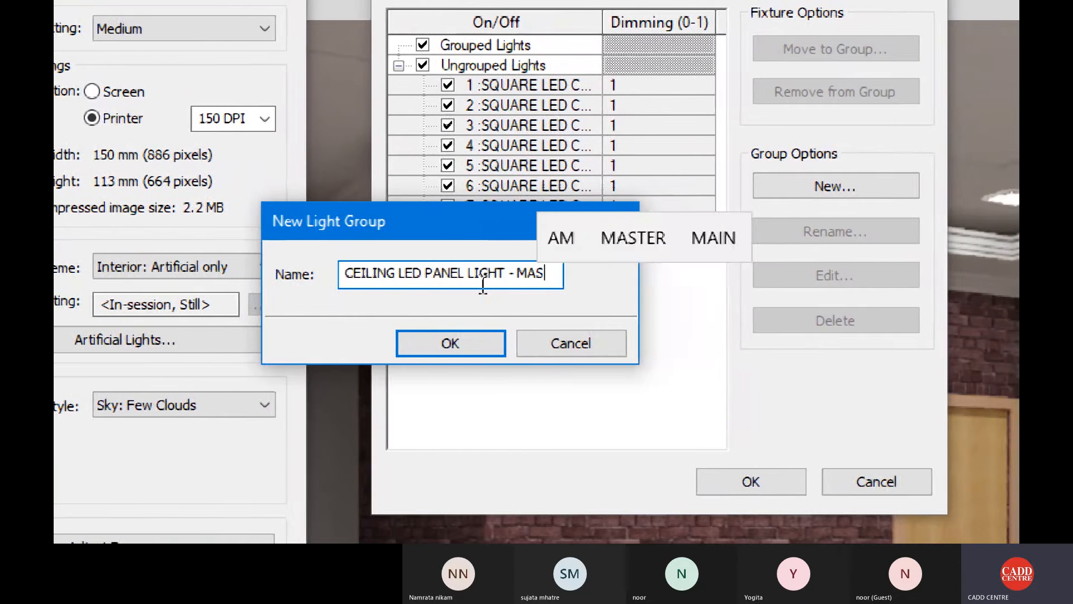
pyautogui.write('TER BEDROOM')
pyautogui.press('Return')
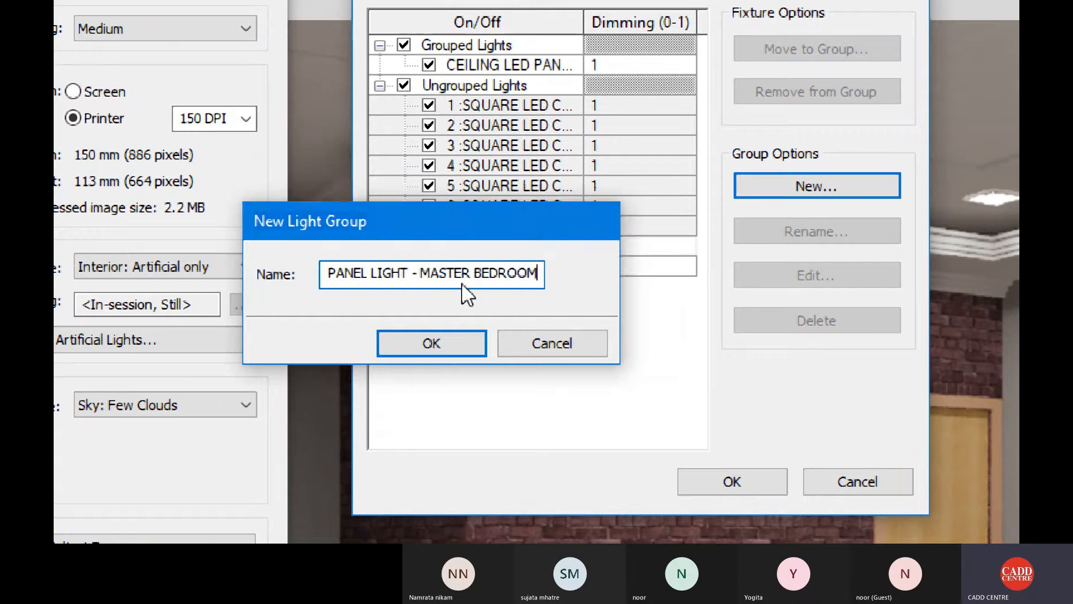
pyautogui.press('Return')
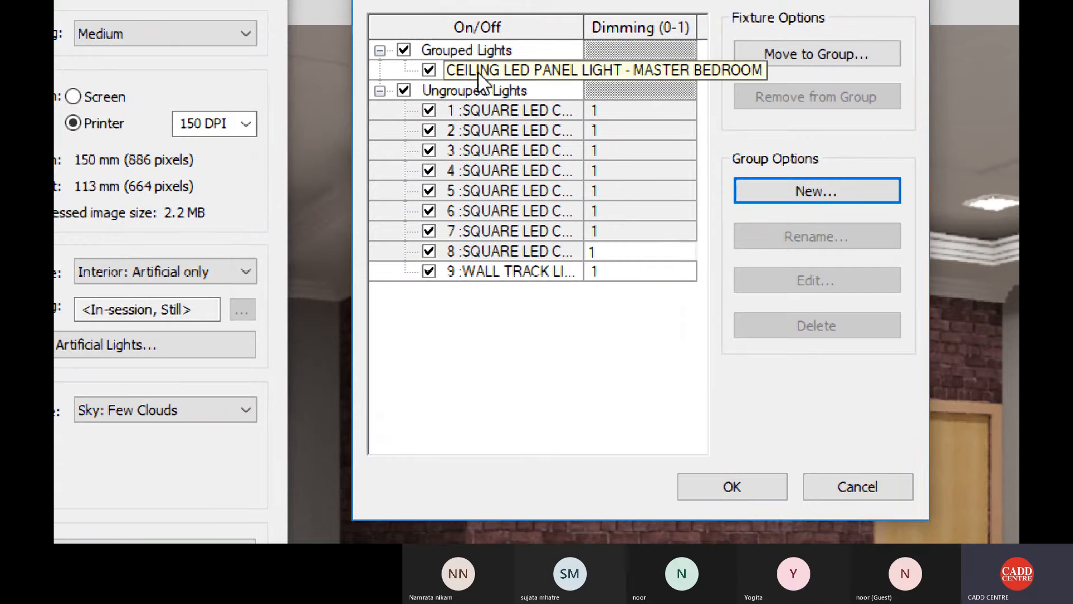
# Move all eight square LED ceiling panel lights into the CEILING LED PANEL LIGHT - MASTER BEDROOM group and collapse it.
pyautogui.click(496, 105)
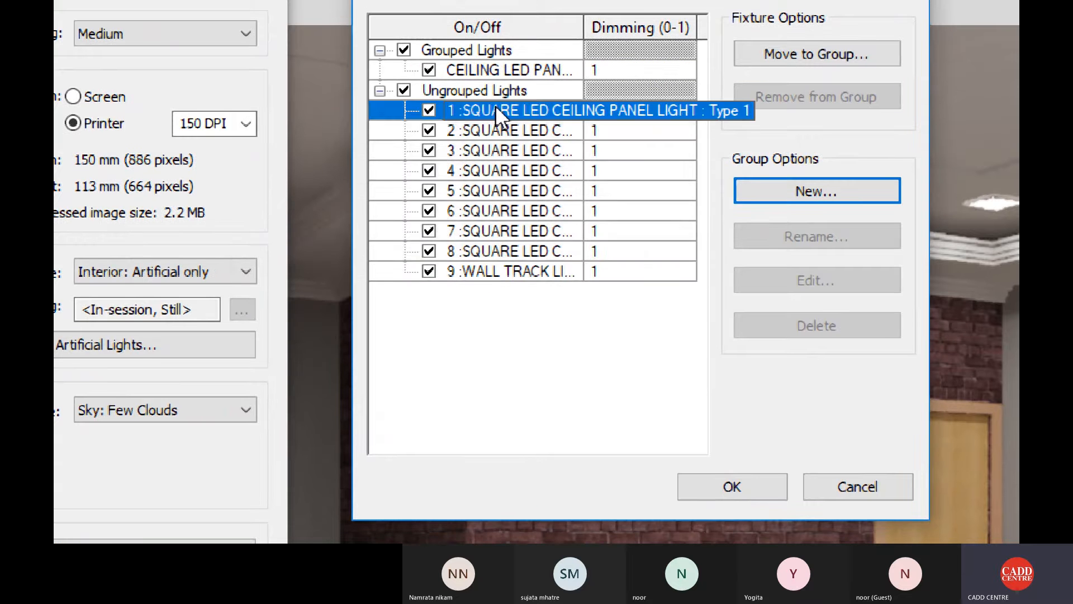
pyautogui.keyDown('shift'); pyautogui.click(504, 253); pyautogui.keyUp('shift')
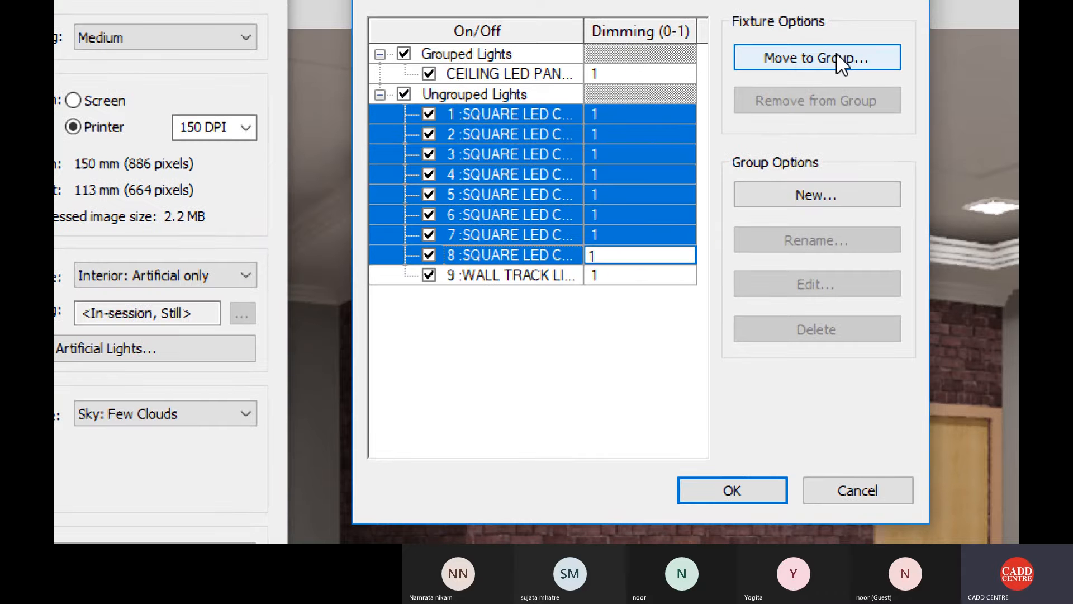
pyautogui.click(837, 56)
pyautogui.click(692, 239)
pyautogui.click(692, 258)
pyautogui.click(662, 286)
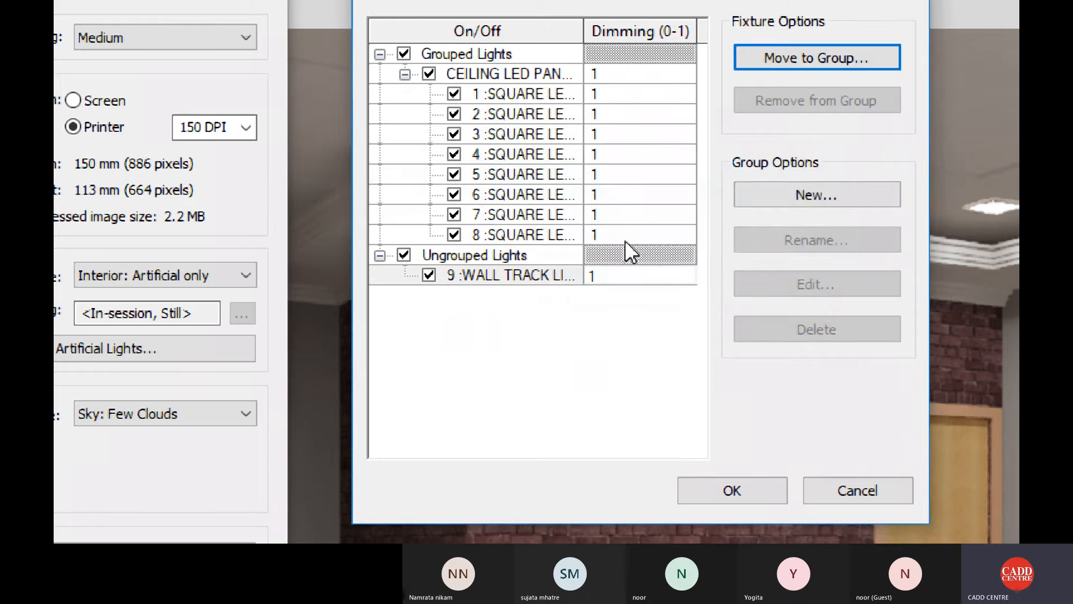
pyautogui.click(403, 74)
# Create a second light group named WALL LIGHTS - MASTER BEDROOM.
pyautogui.click(480, 113)
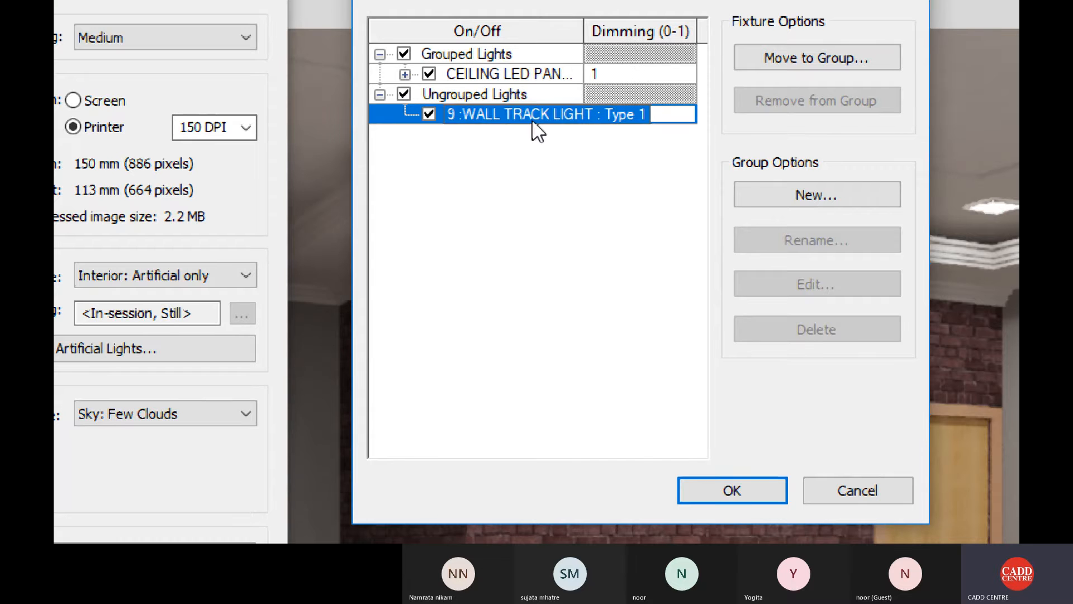
pyautogui.click(865, 193)
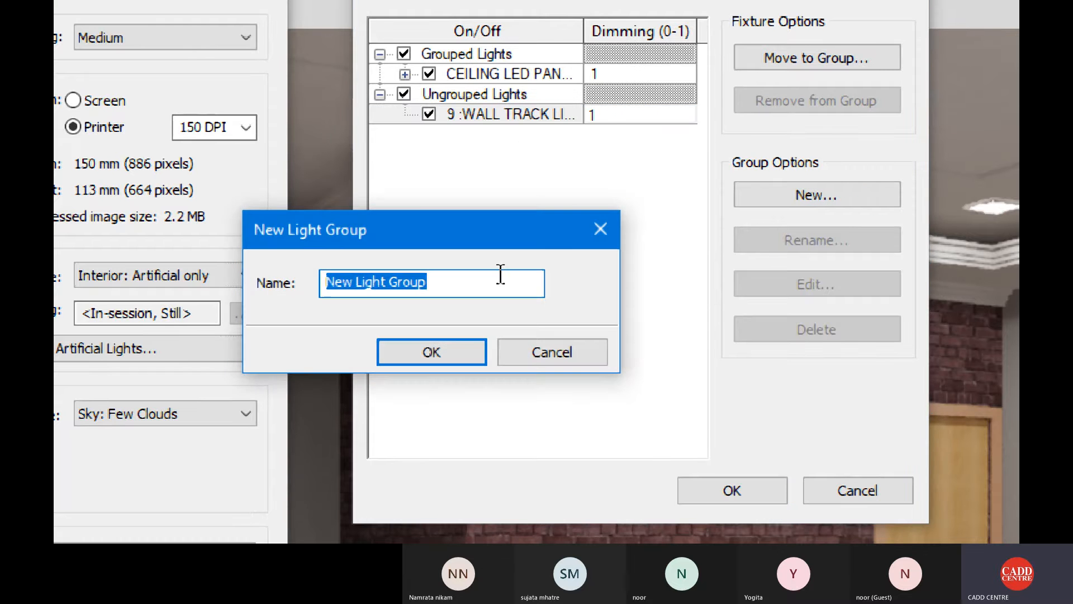
pyautogui.press('BackSpace')
pyautogui.write('WALL')
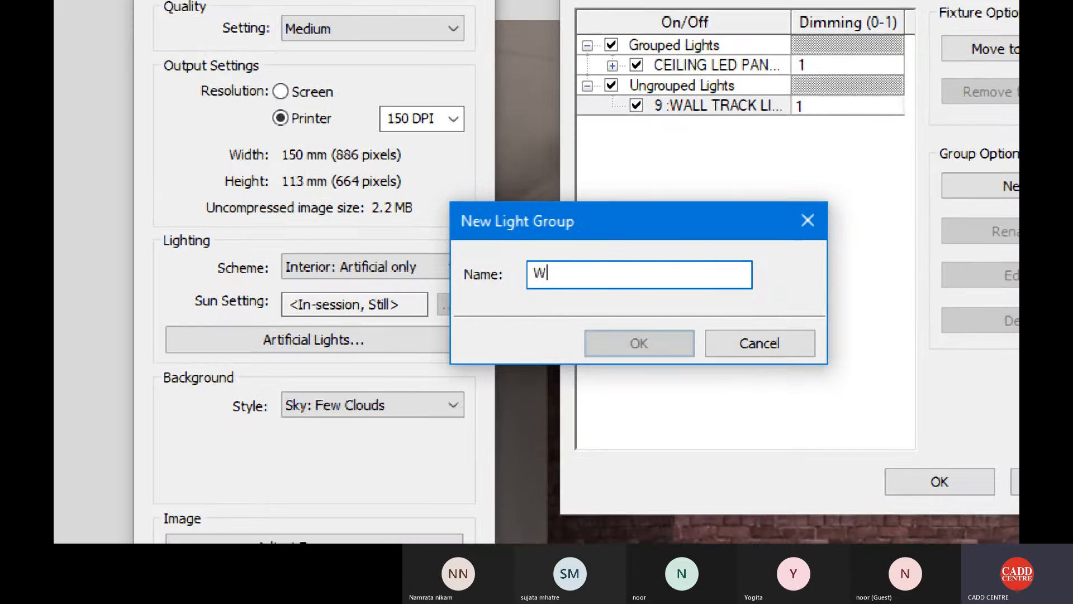
pyautogui.write(' LIGHT')
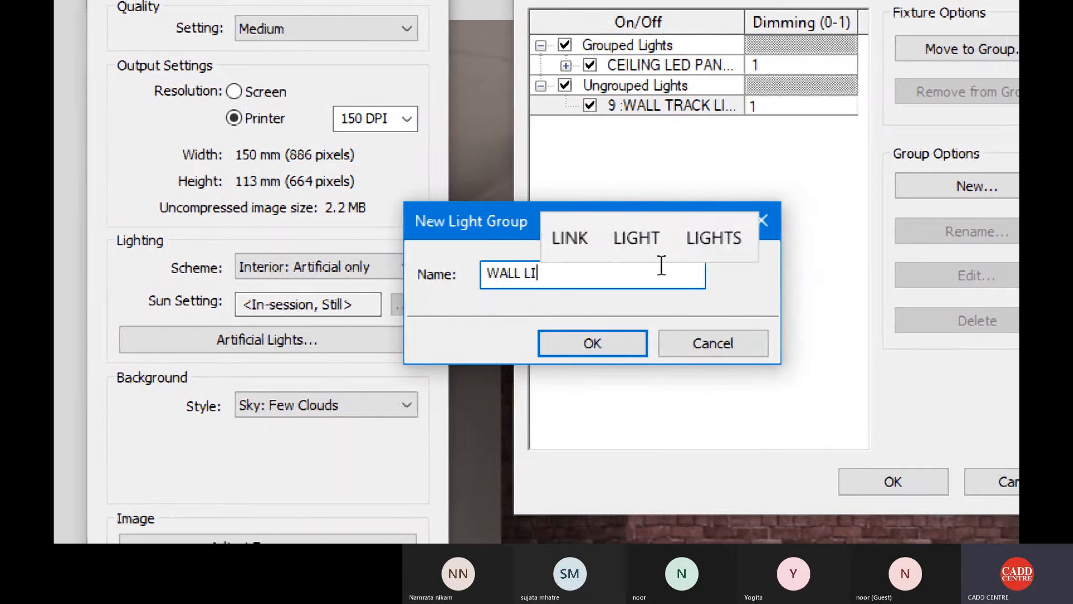
pyautogui.write('S')
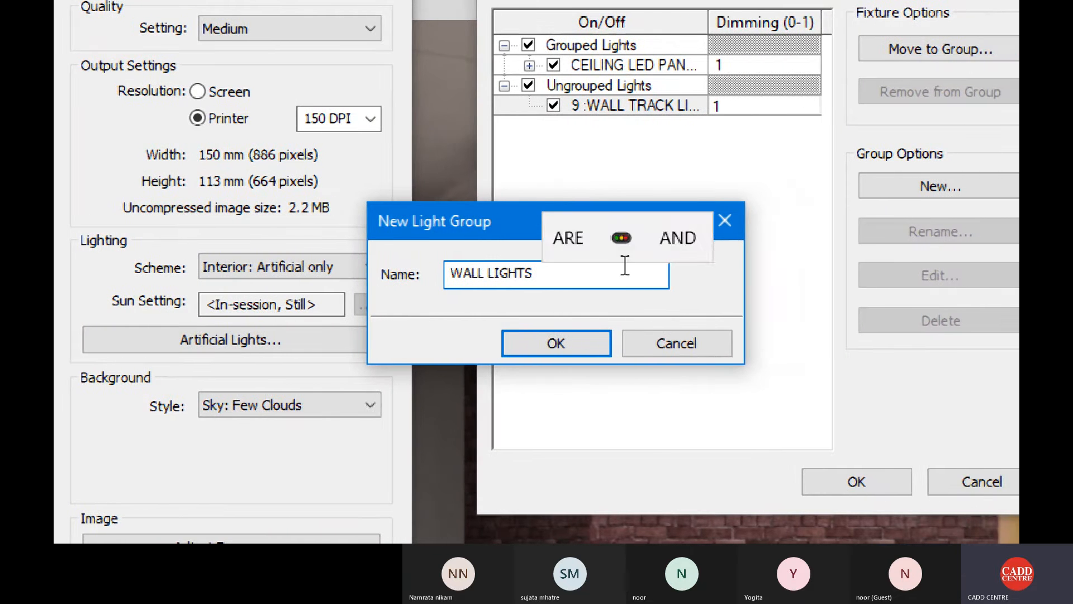
pyautogui.write('- MASTER ')
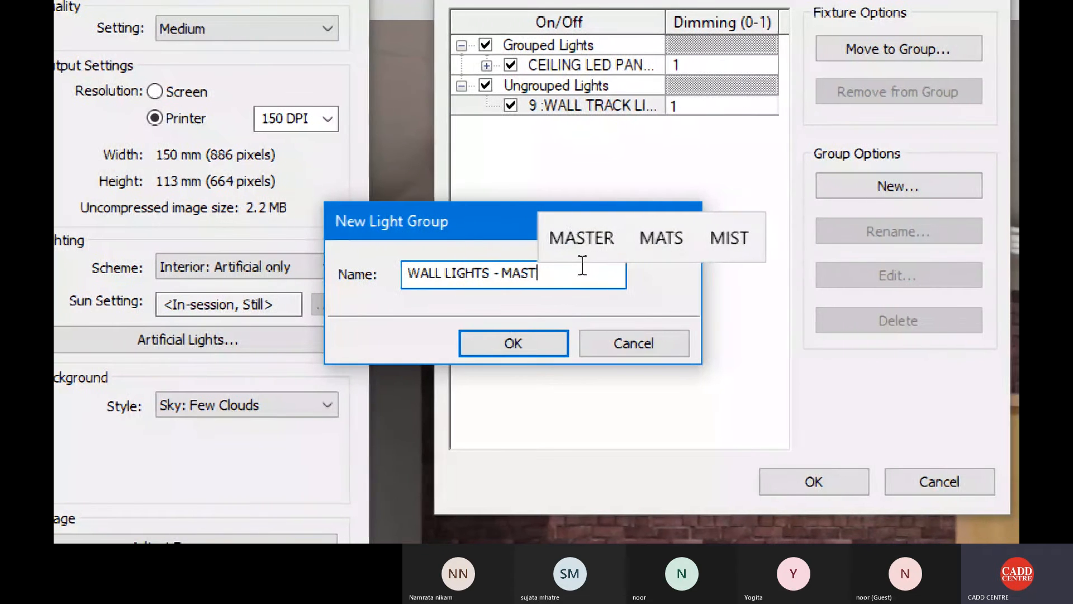
pyautogui.write('BEDROOM')
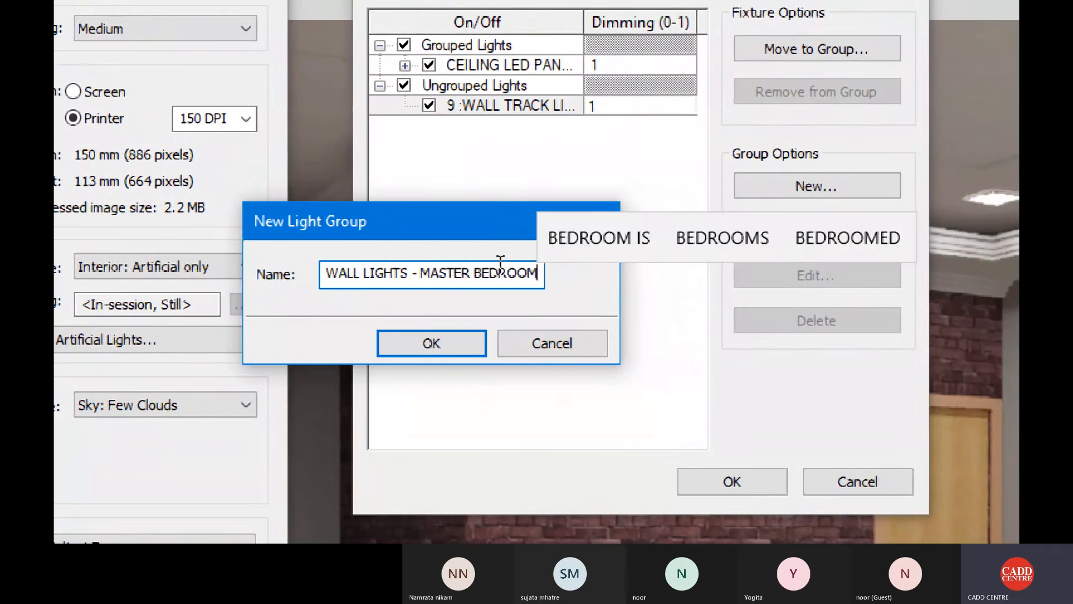
pyautogui.press('Return')
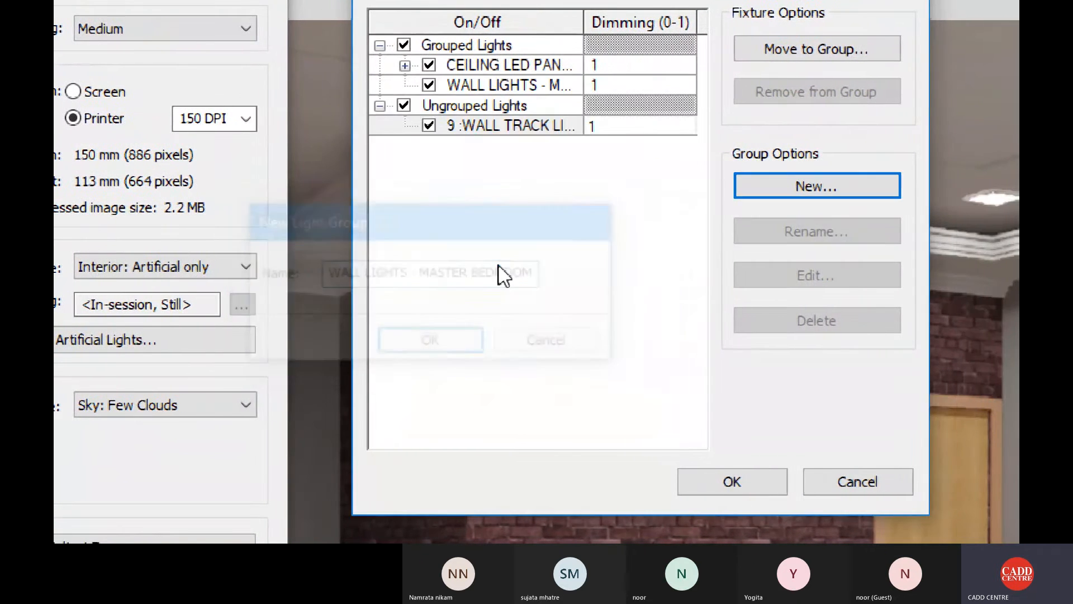
# Move the wall track light into the WALL LIGHTS - MASTER BEDROOM group and collapse it.
pyautogui.click(517, 127)
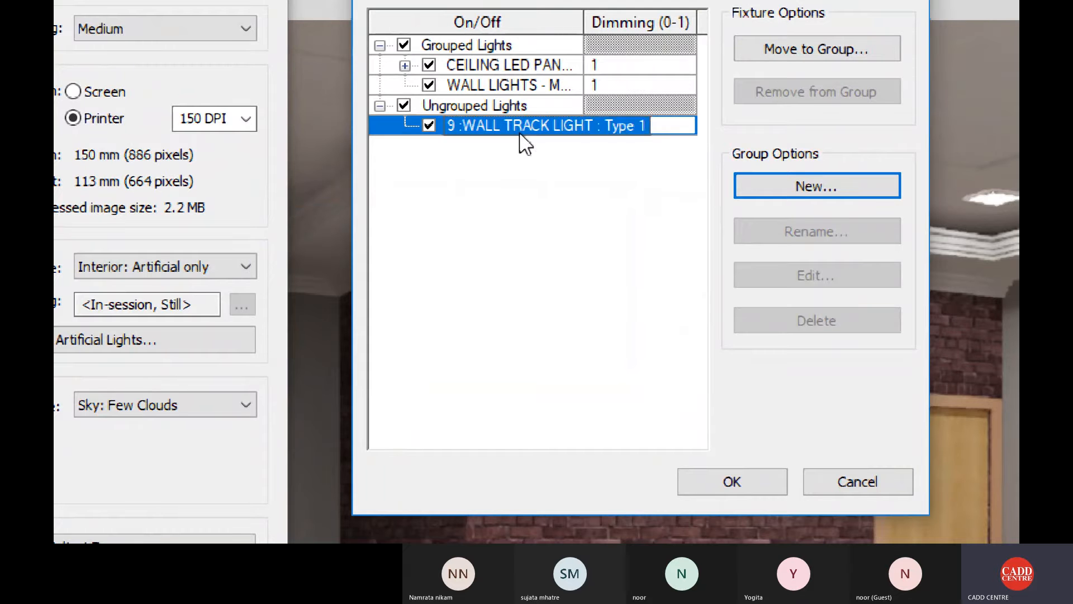
pyautogui.click(817, 51)
pyautogui.click(727, 226)
pyautogui.click(687, 265)
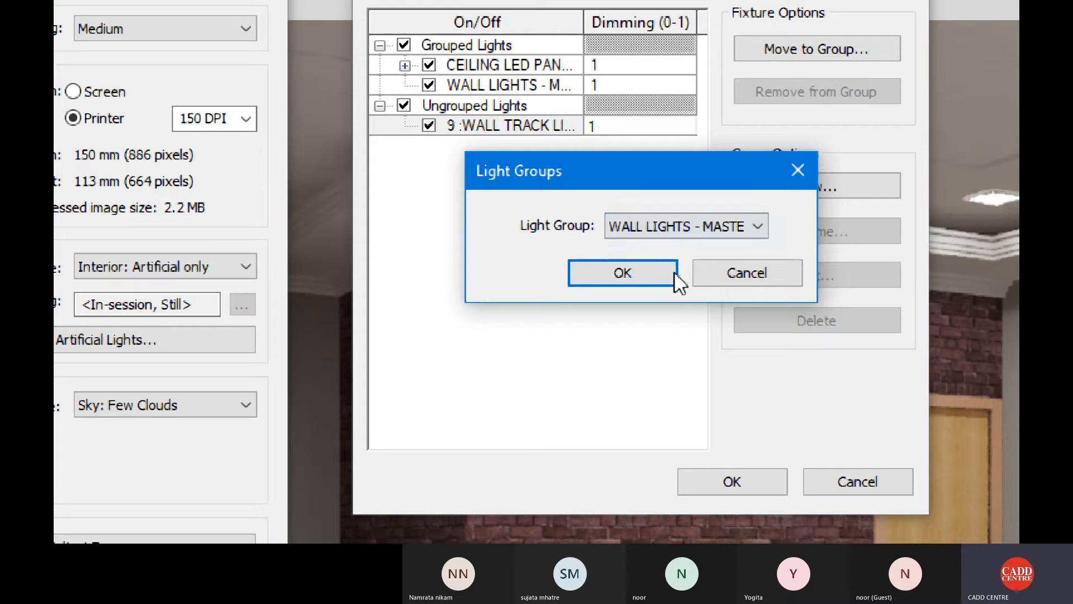
pyautogui.click(660, 282)
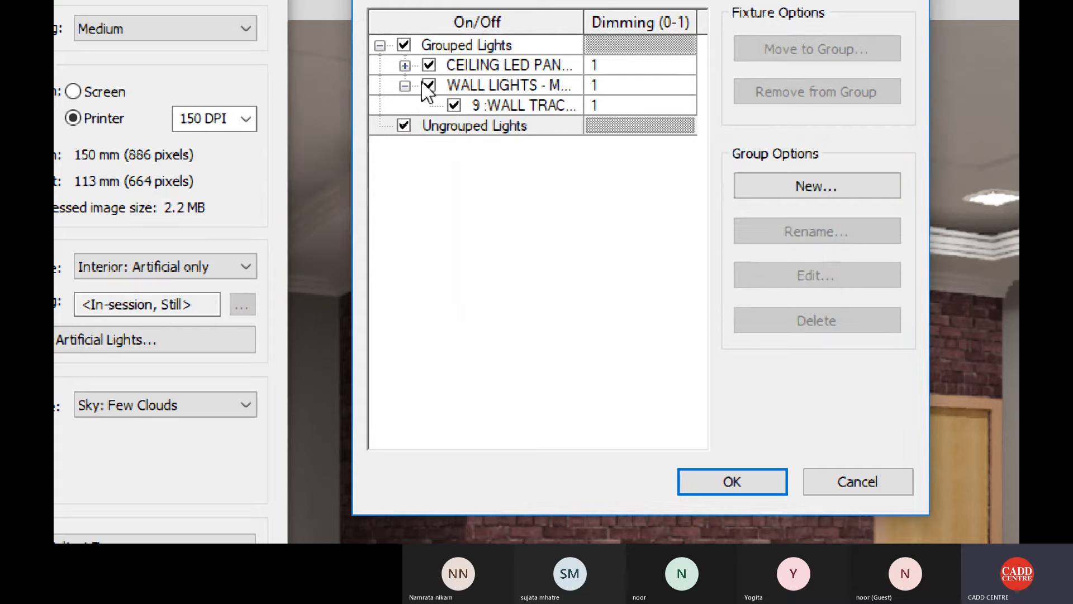
pyautogui.click(404, 85)
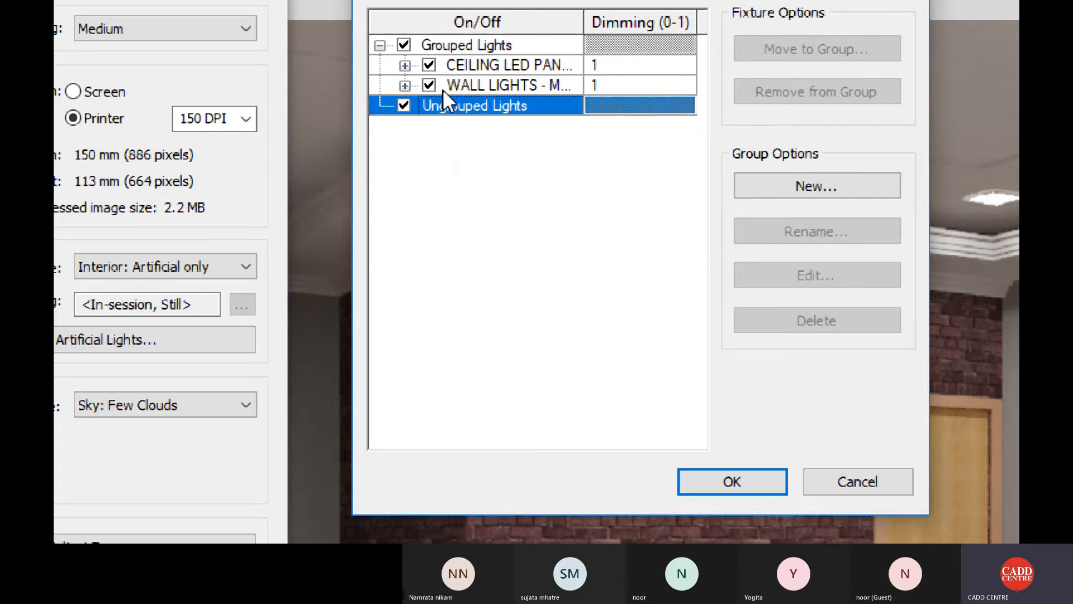
# Check the fixtures in both light groups and switch off the CEILING LED PANEL LIGHT - MASTER BEDROOM group.
pyautogui.click(494, 68)
pyautogui.click(404, 66)
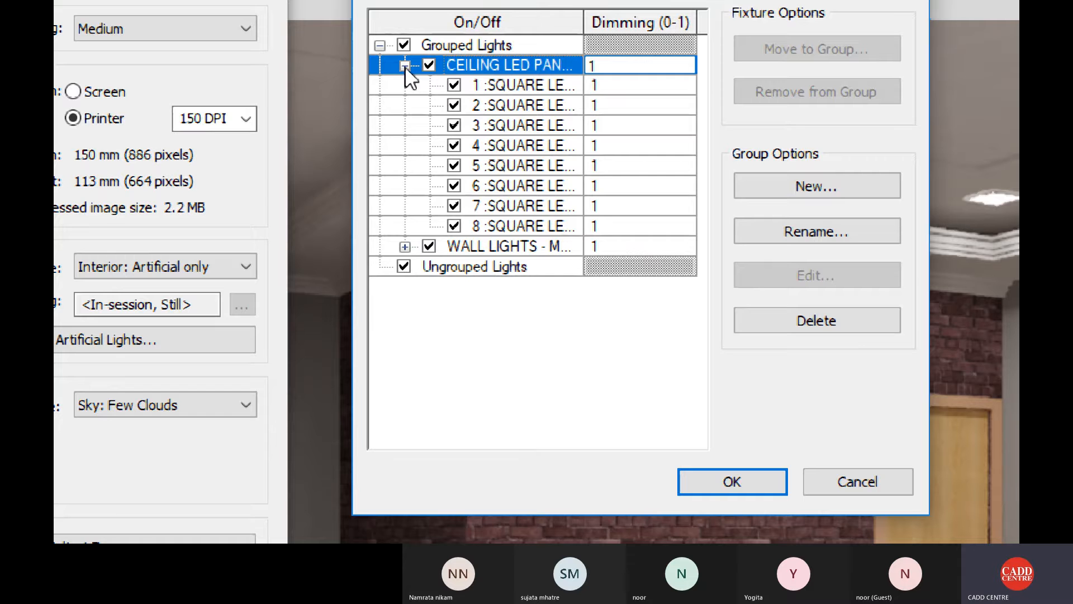
pyautogui.click(405, 66)
pyautogui.click(405, 86)
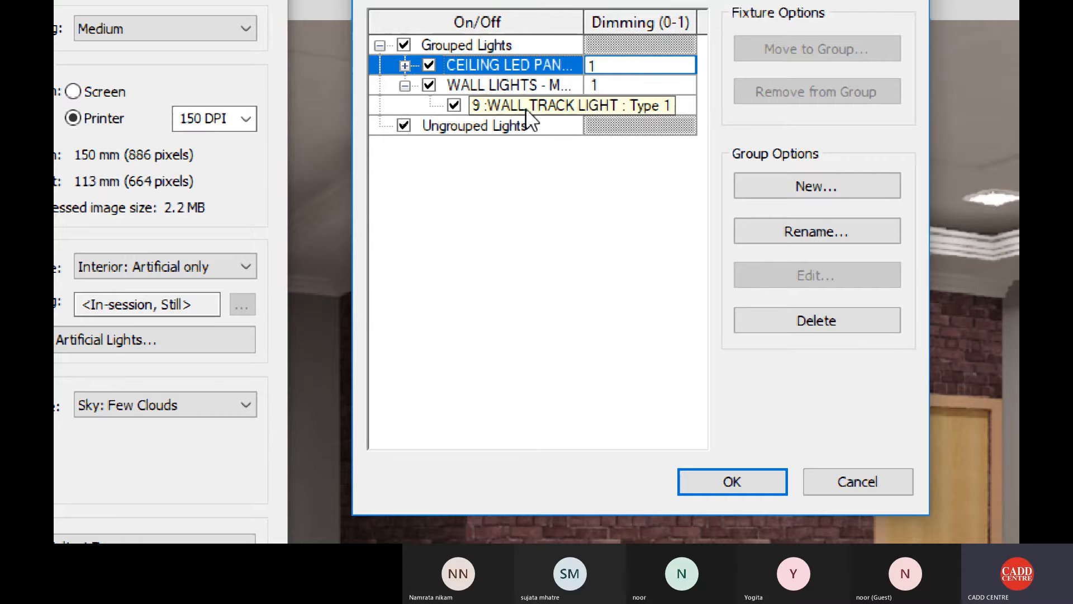
pyautogui.click(405, 85)
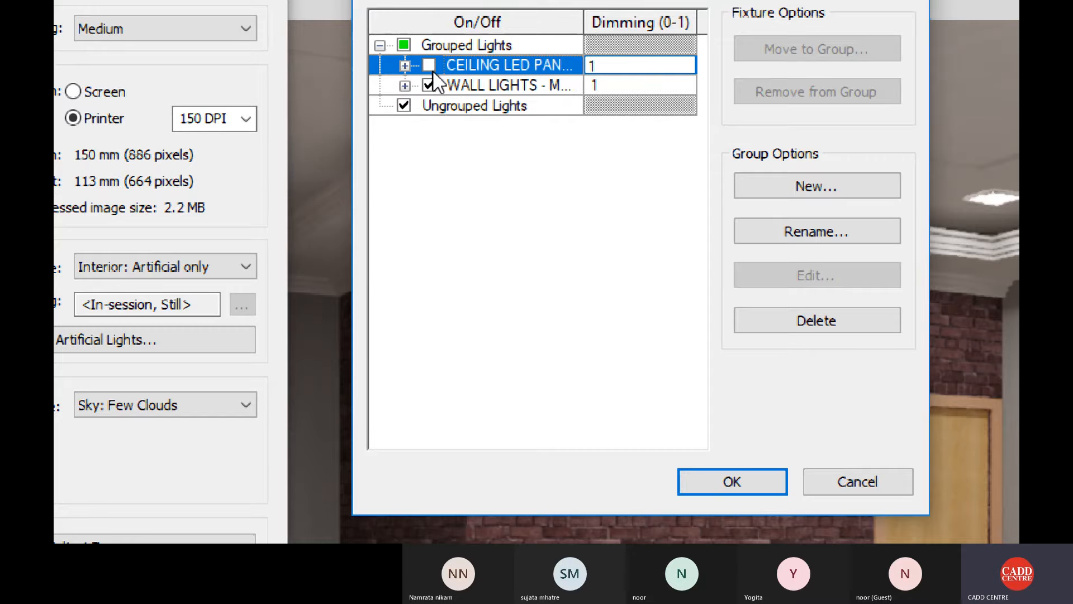
pyautogui.click(404, 65)
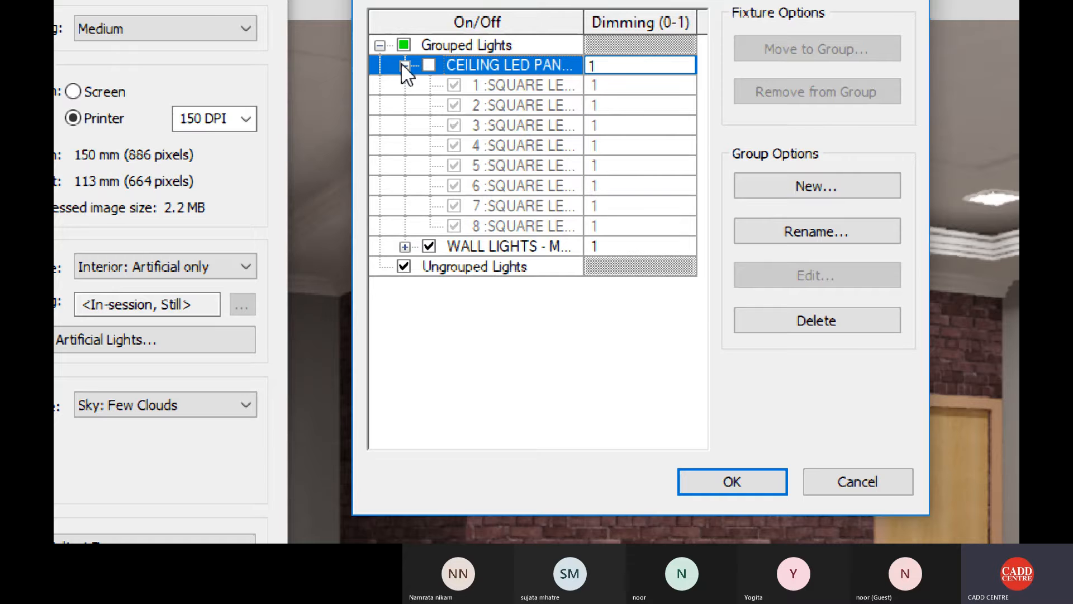
pyautogui.click(405, 66)
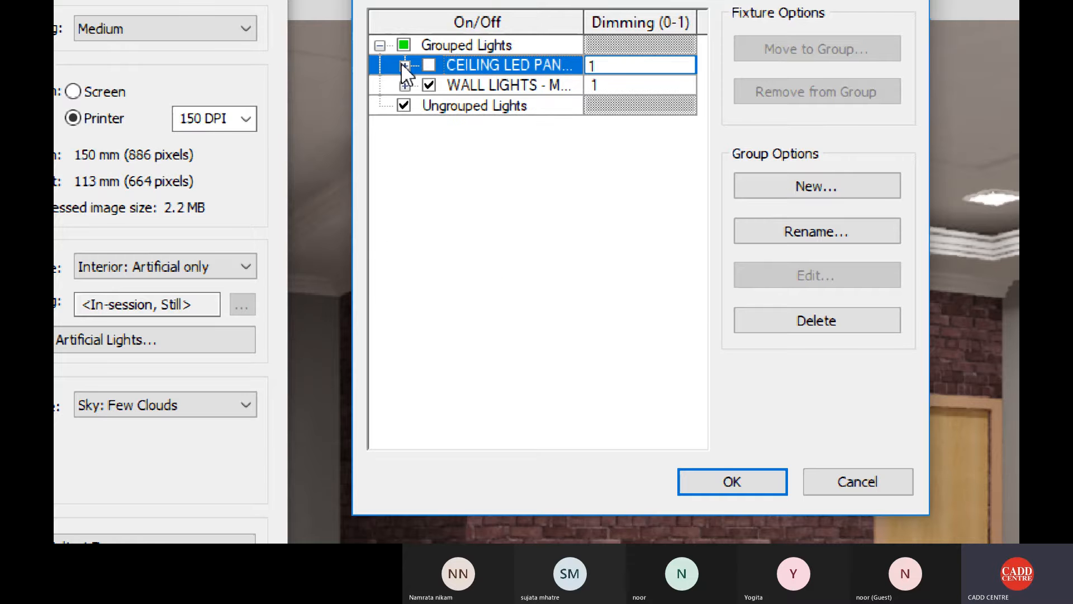
# Apply the artificial light group settings, render the master bedroom CAM 2 view with only the wall light on, and close the rendering settings.
pyautogui.click(729, 483)
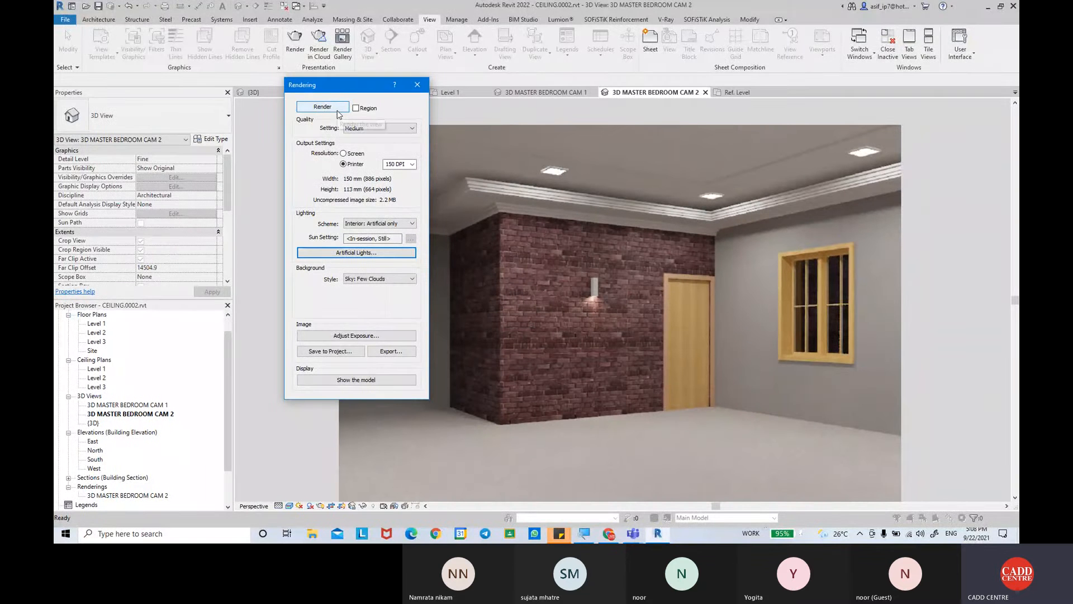
pyautogui.click(338, 108)
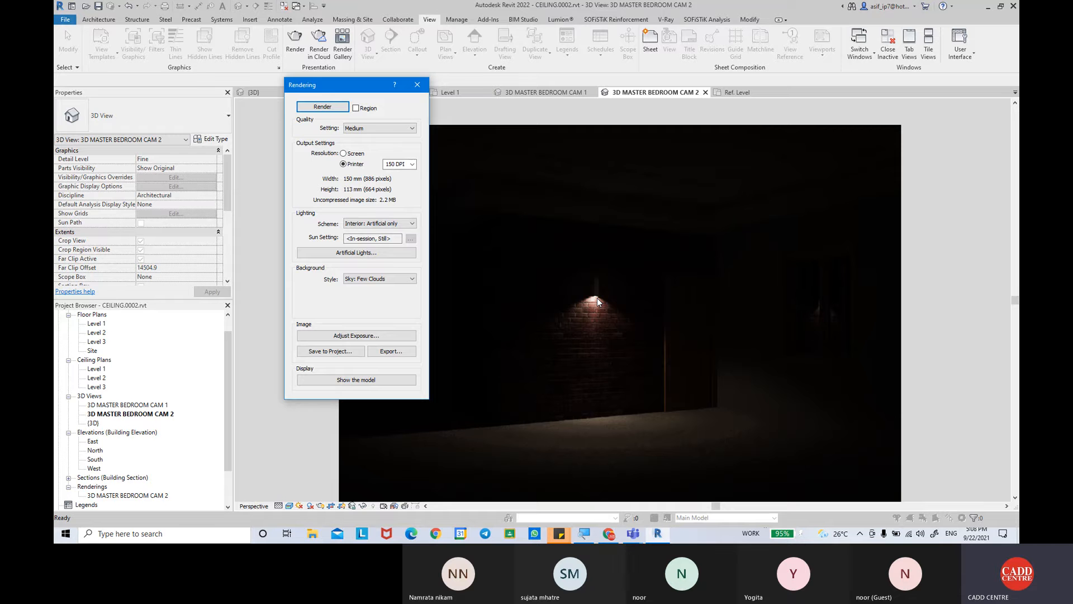
pyautogui.click(418, 89)
# In the Level 1 floor plan, create a similar wall track light at the middle of the bathroom's outer side wall facing the living room.
pyautogui.click(462, 93)
pyautogui.moveTo(581, 246); pyautogui.dragTo(668, 338, button='middle')
pyautogui.scroll(-1, 655, 323)
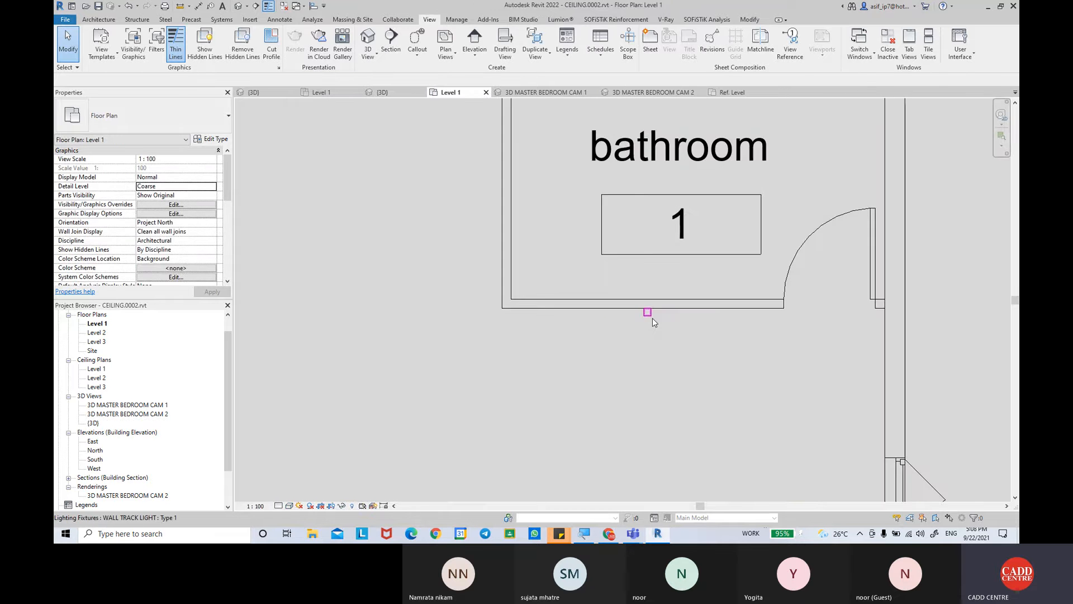
pyautogui.click(652, 316)
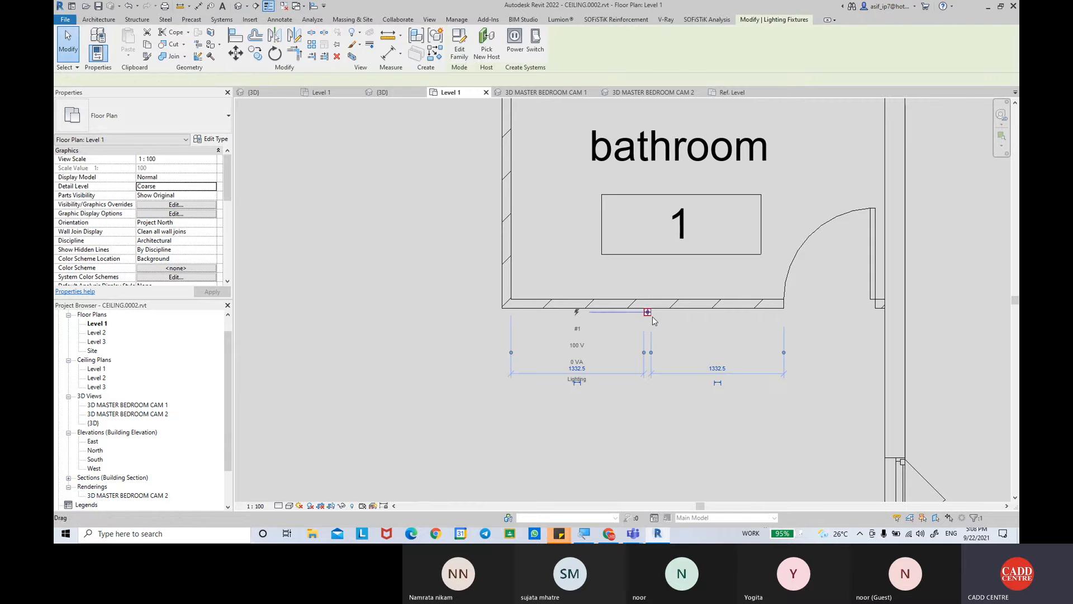
pyautogui.click(436, 57)
pyautogui.moveTo(506, 267); pyautogui.dragTo(575, 349, button='middle')
pyautogui.scroll(-1, 575, 349)
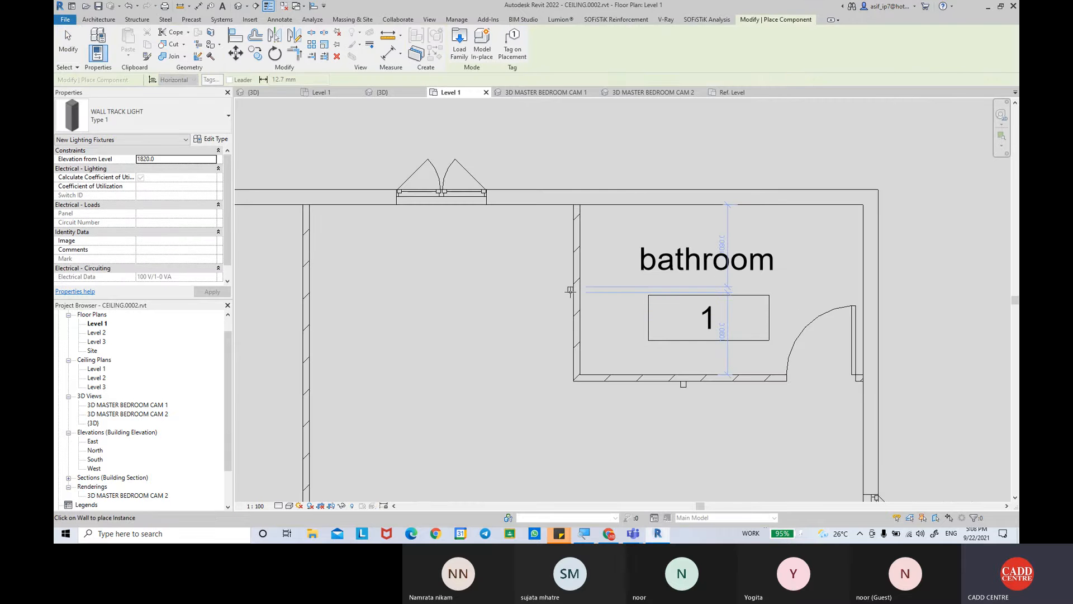
pyautogui.click(570, 295)
pyautogui.scroll(-2, 519, 318)
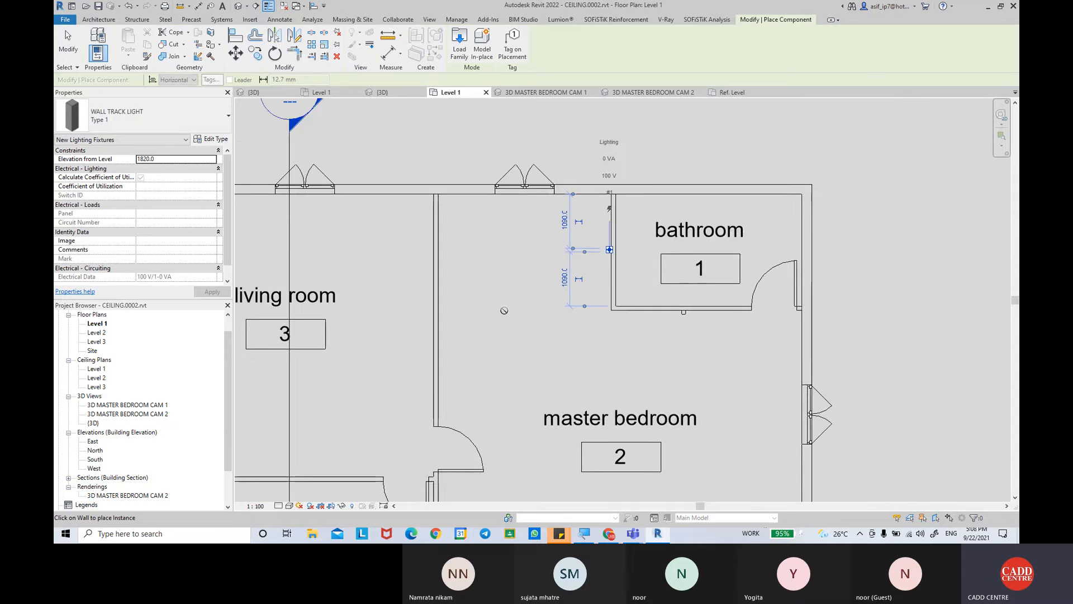
# Place two wall track lights on the master bedroom wall shared with living room and kitchen, about 1100 mm above and 2200 mm below the door.
pyautogui.moveTo(519, 317); pyautogui.dragTo(539, 277, button='middle')
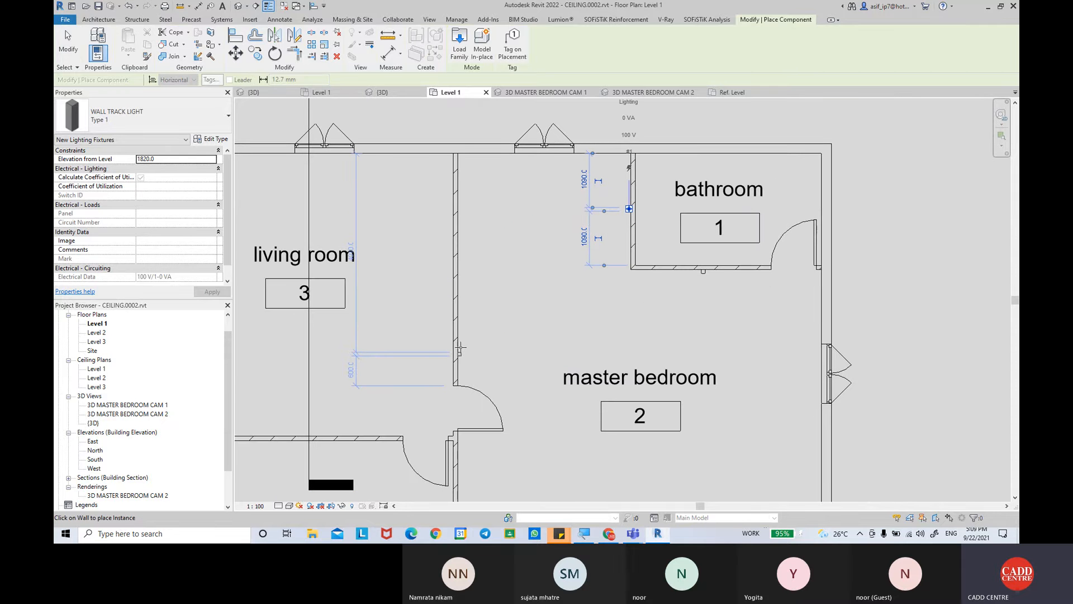
pyautogui.click(459, 329)
pyautogui.moveTo(483, 464); pyautogui.dragTo(492, 310, button='middle')
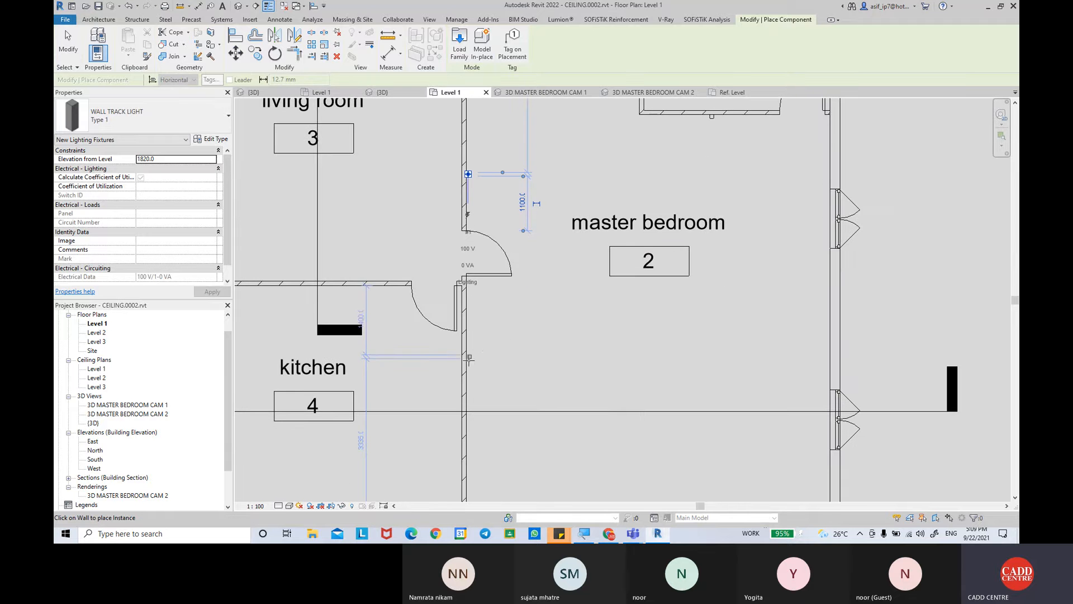
pyautogui.moveTo(473, 357); pyautogui.dragTo(477, 211, button='middle')
pyautogui.click(471, 251)
pyautogui.moveTo(585, 181); pyautogui.dragTo(555, 405, button='middle')
pyautogui.click(65, 51)
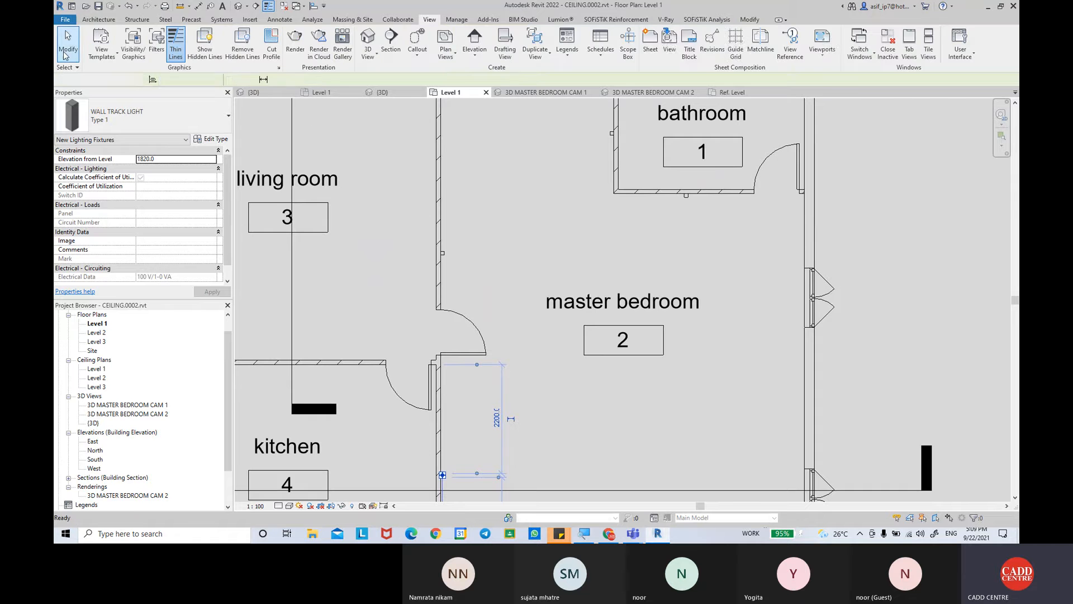
# Render the 3D MASTER BEDROOM CAM 2 view at medium quality with the added wall track lights.
pyautogui.click(651, 92)
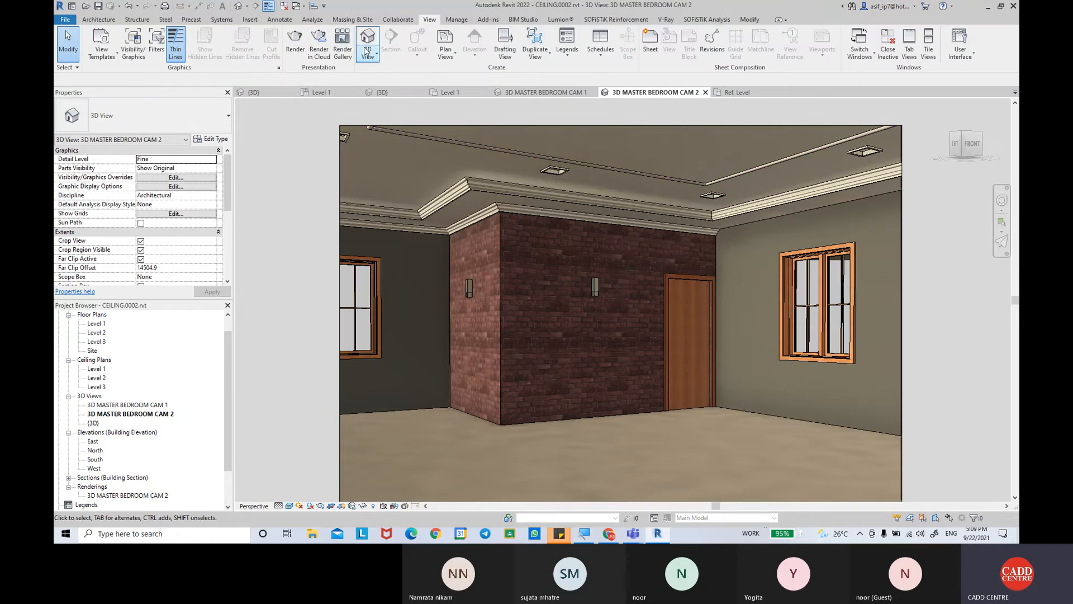
pyautogui.click(301, 49)
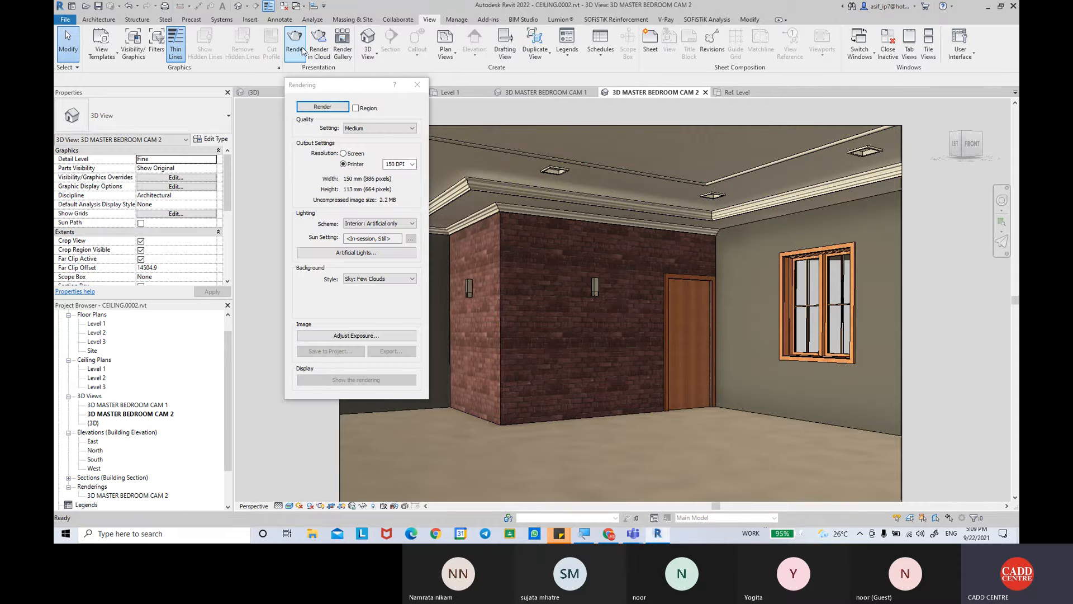
pyautogui.click(322, 106)
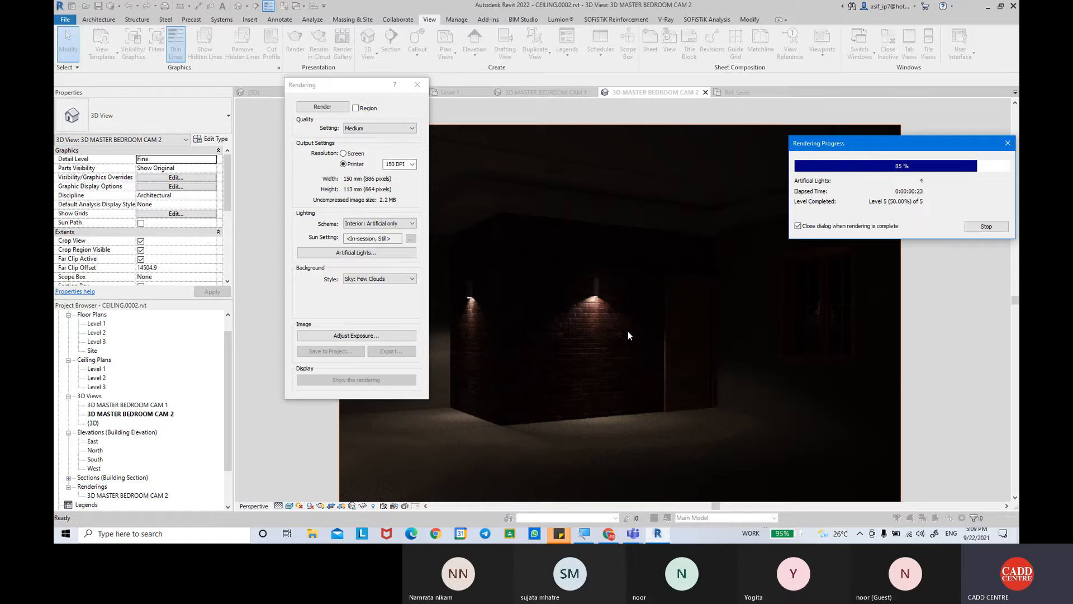
# Move the three ungrouped wall track lights into the WALL LIGHTS - MASTER BEDROOM group.
pyautogui.moveTo(331, 83); pyautogui.dragTo(213, 59)
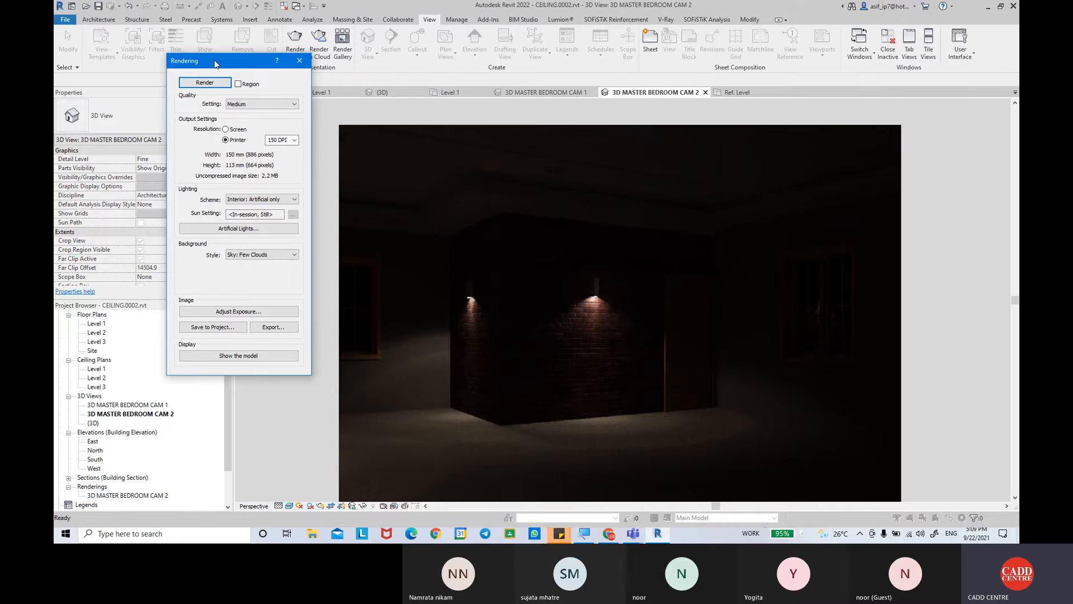
pyautogui.click(257, 229)
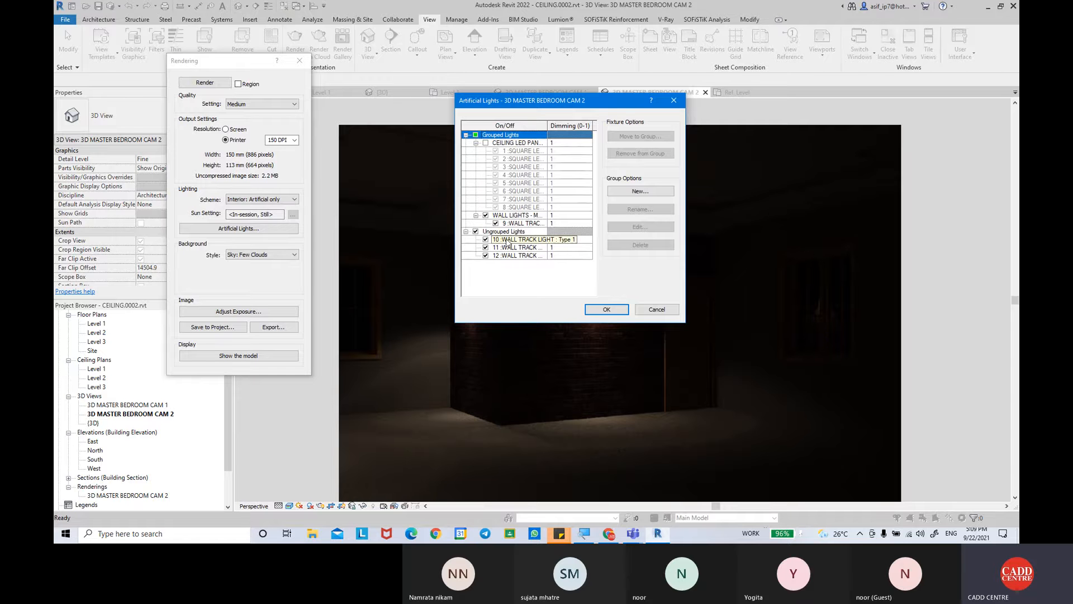
pyautogui.click(507, 240)
pyautogui.keyDown('shift'); pyautogui.click(509, 255); pyautogui.keyUp('shift')
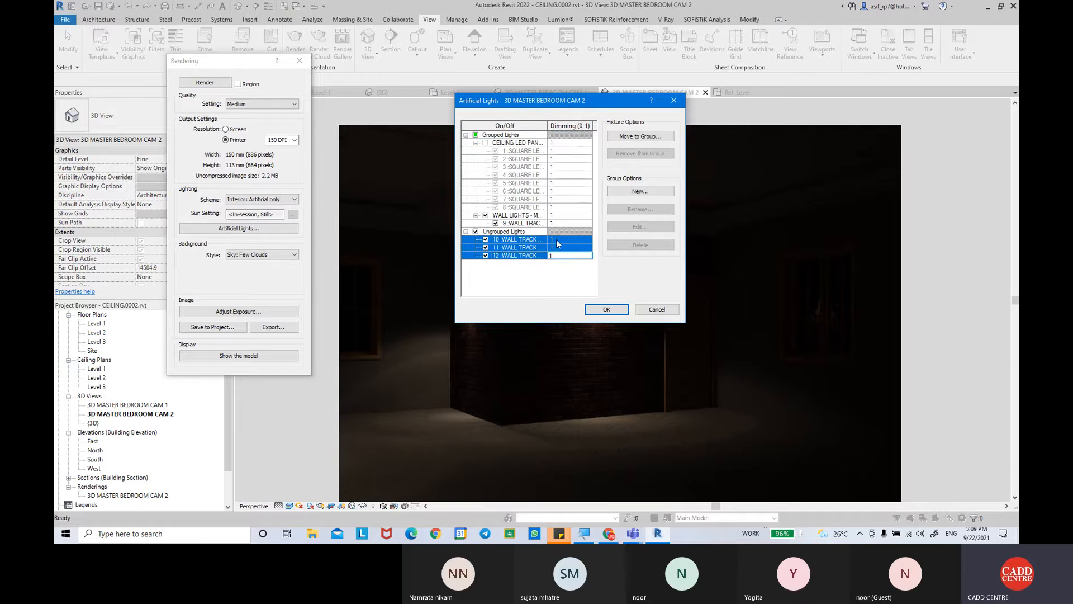
pyautogui.click(632, 136)
pyautogui.click(587, 207)
pyautogui.click(582, 223)
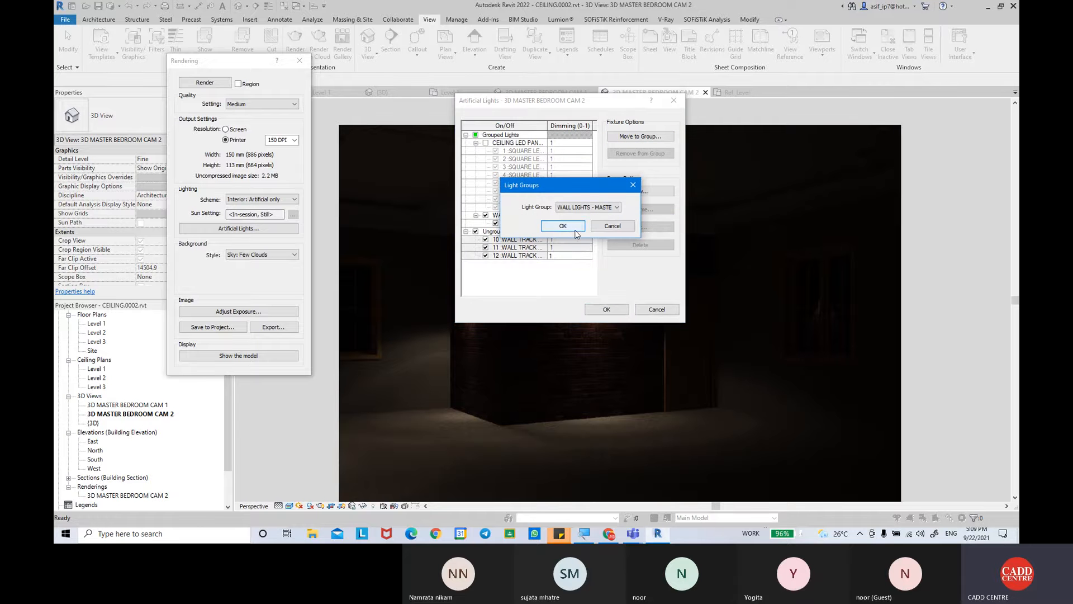
pyautogui.click(581, 225)
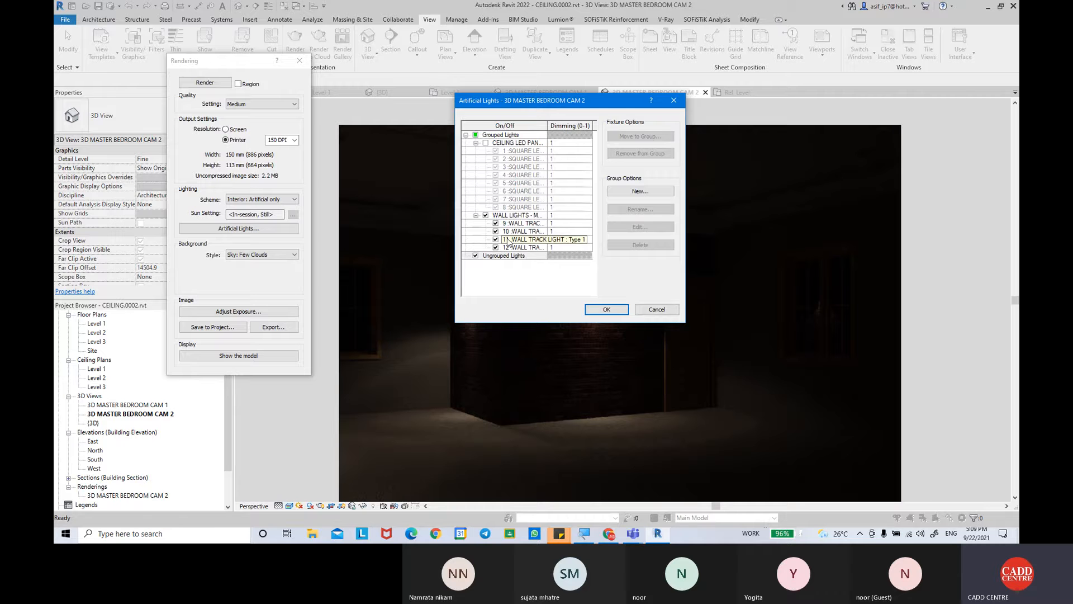
# Switch the CEILING LED PANEL LIGHT - MASTER BEDROOM group back on and render the view with both light groups.
pyautogui.click(486, 143)
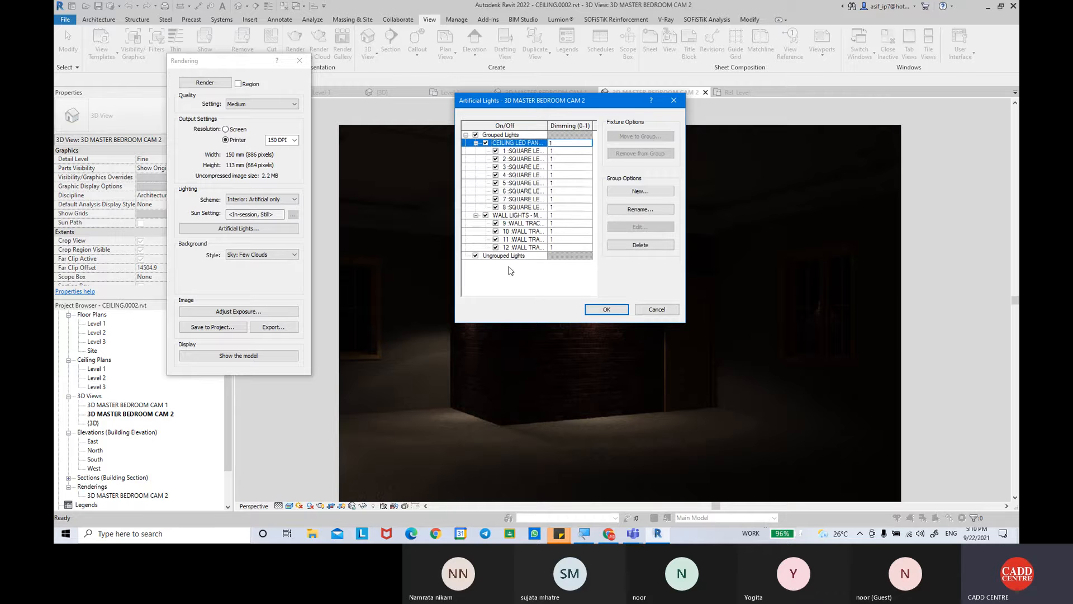
pyautogui.click(606, 309)
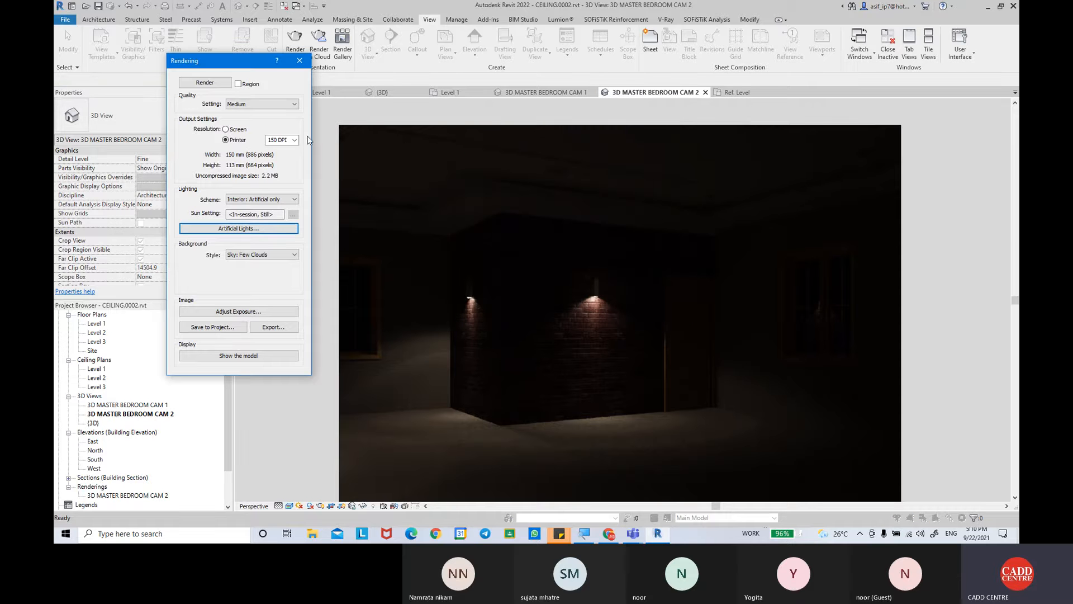
pyautogui.click(211, 84)
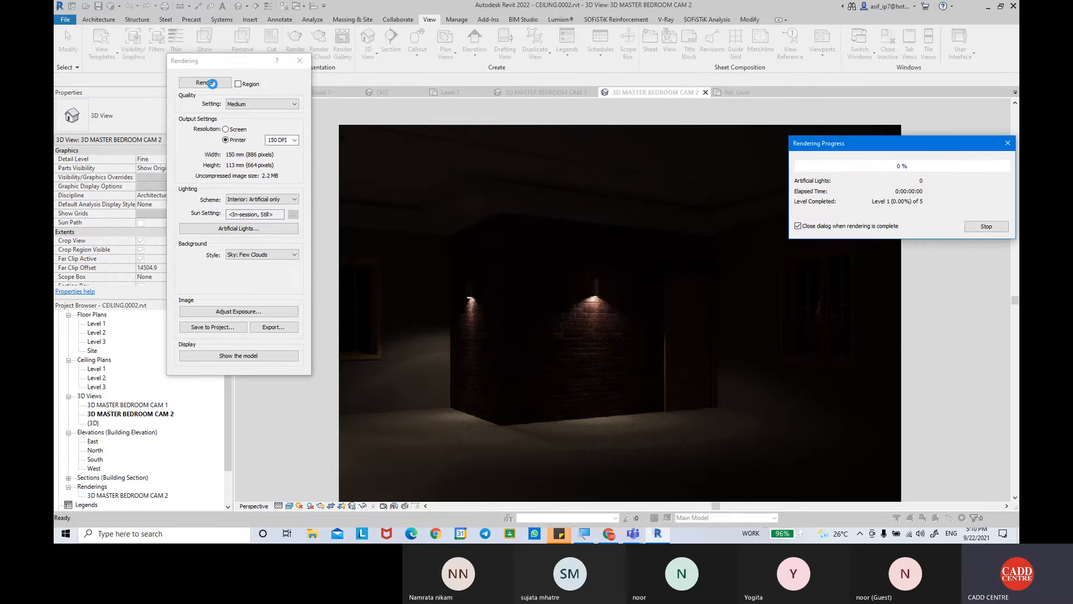
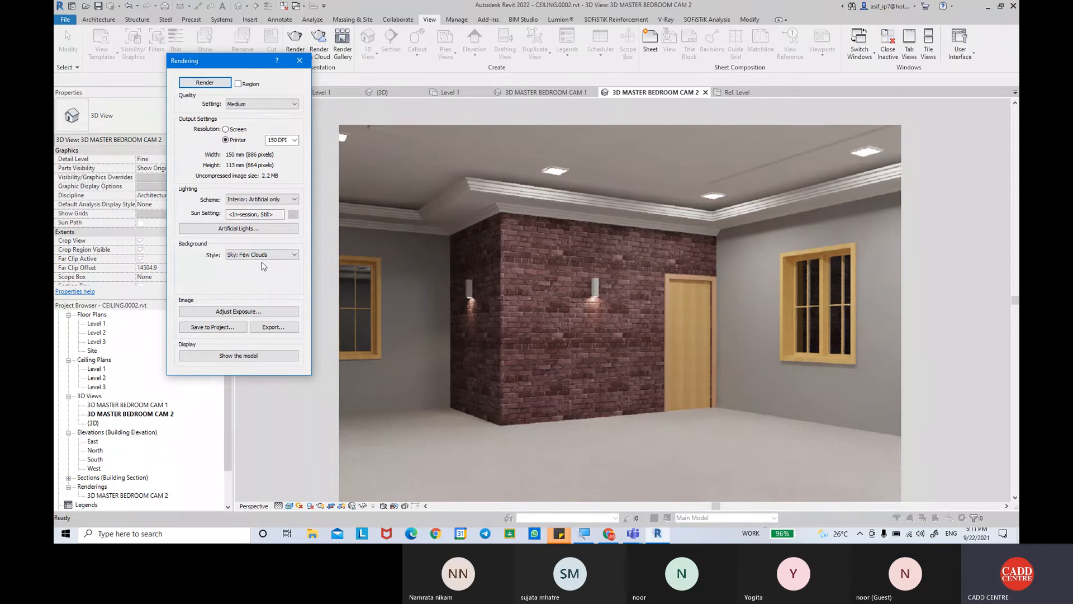
# Switch to the Microsoft Teams meeting, admit the waiting guest, and return to Revit.
pyautogui.moveTo(634, 531)
pyautogui.click(597, 497)
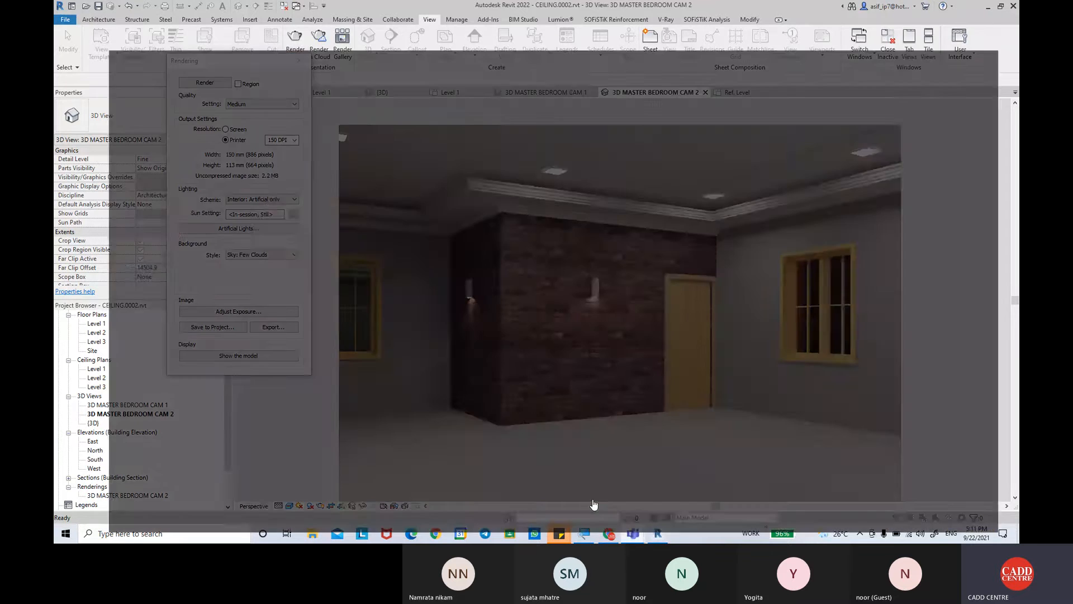
pyautogui.click(993, 137)
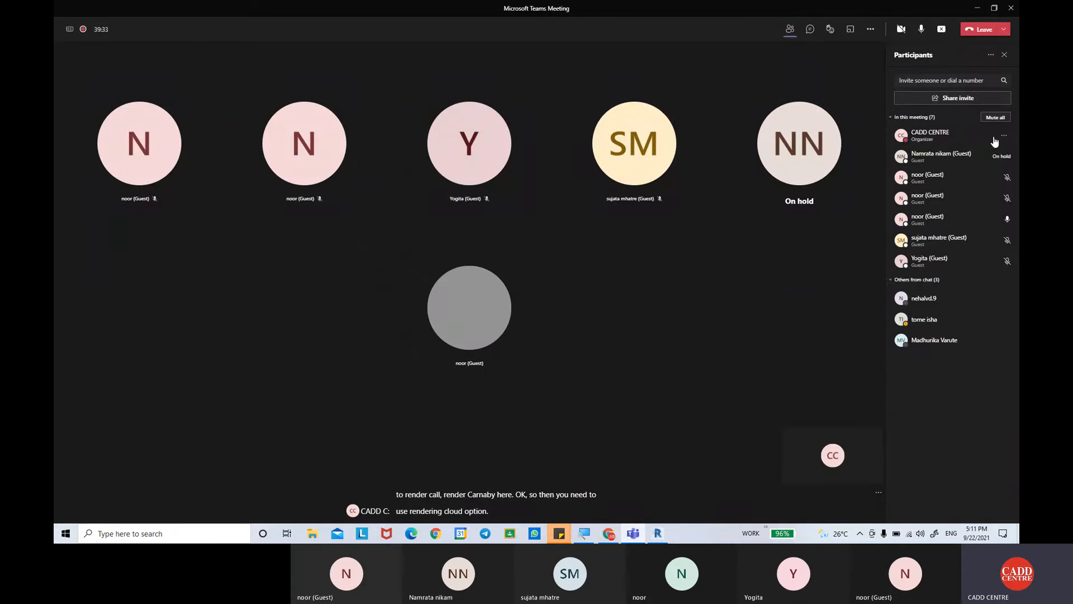
pyautogui.click(977, 8)
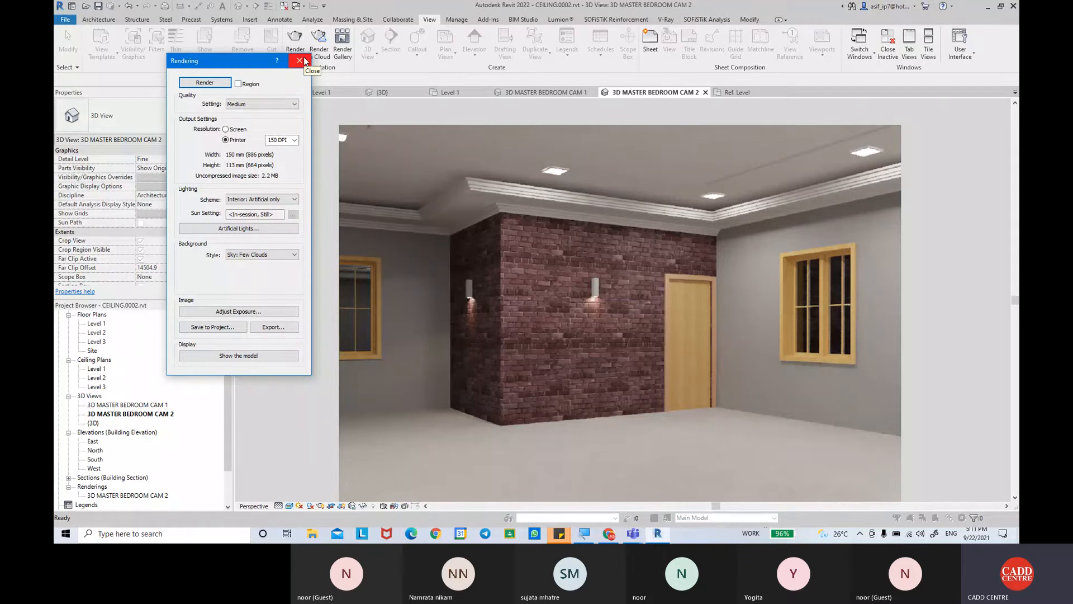
# Close the local rendering settings, start Render in Cloud, and dismiss its welcome message to reach the cloud render settings.
pyautogui.click(304, 61)
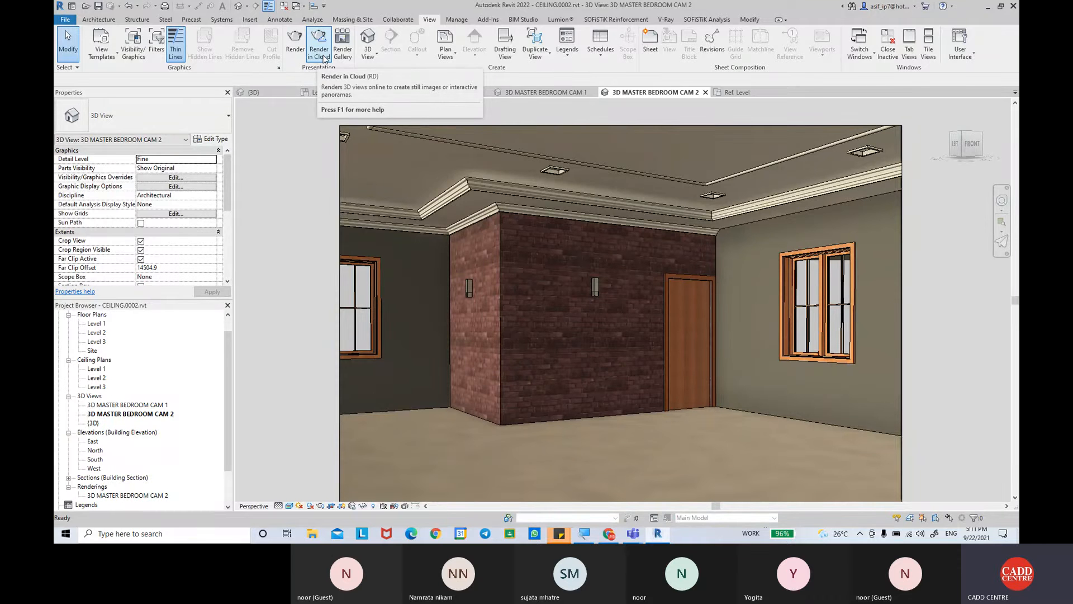
pyautogui.click(323, 58)
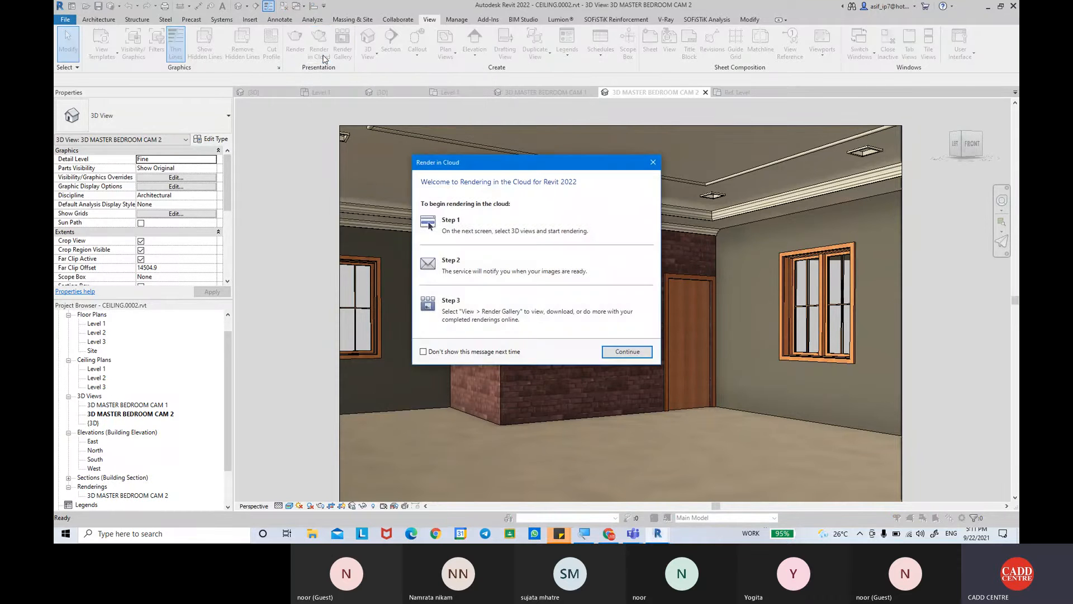
pyautogui.moveTo(524, 167); pyautogui.dragTo(375, 117)
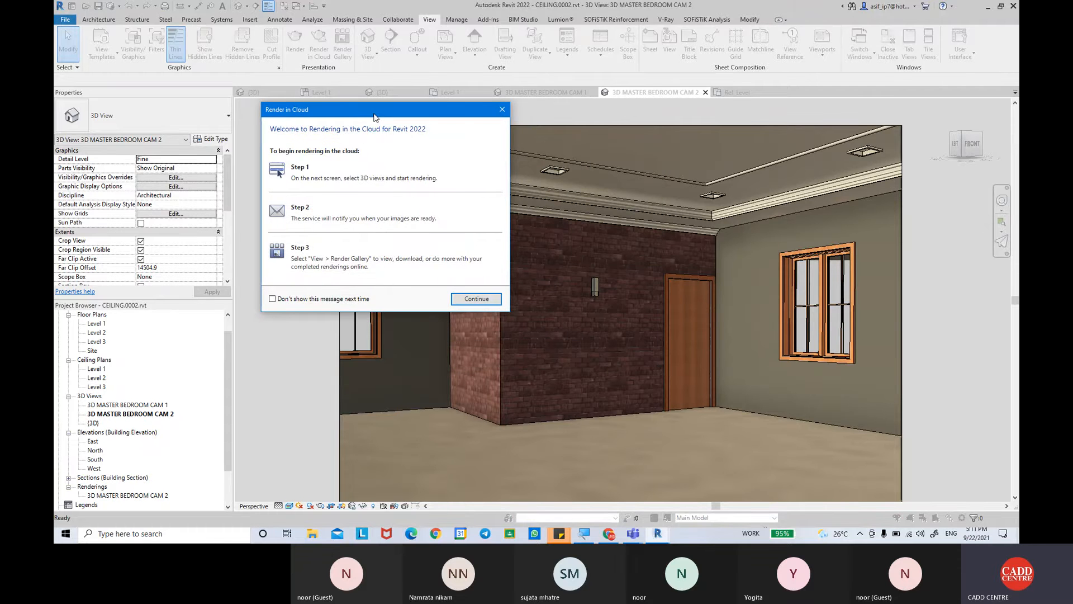
pyautogui.click(505, 111)
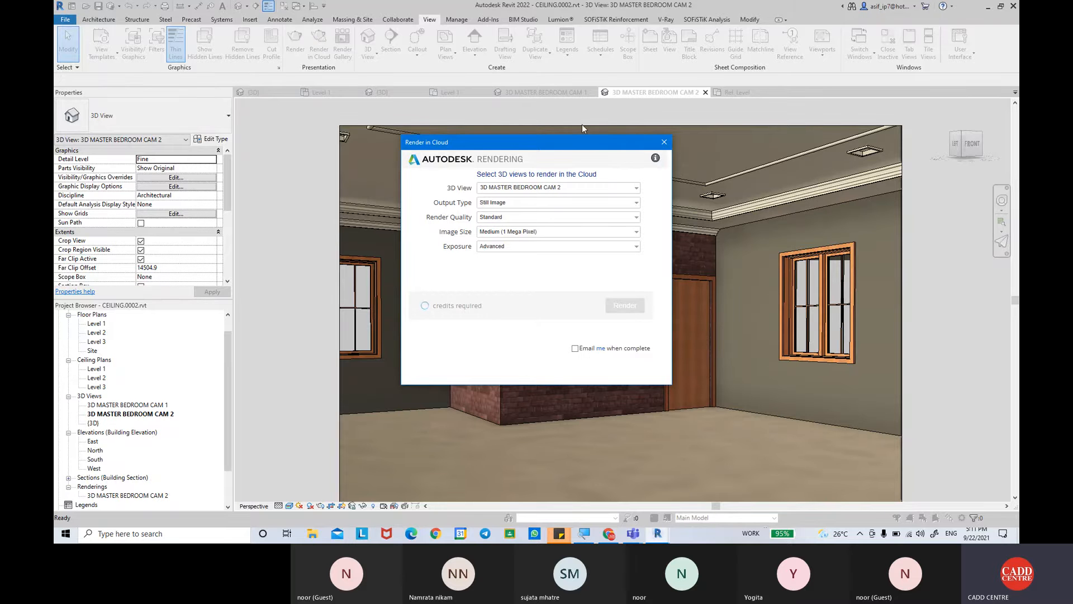
pyautogui.moveTo(449, 146); pyautogui.dragTo(367, 116)
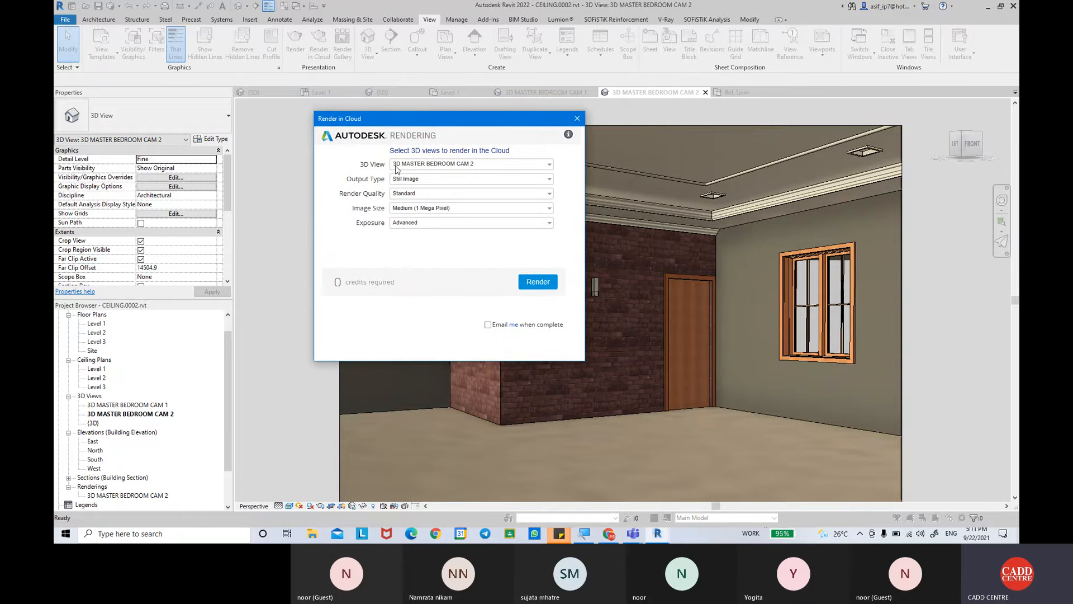
# For the cloud render, keep the 3D MASTER BEDROOM CAM 2 view and Still Image output, and set the render quality to Final.
pyautogui.click(549, 165)
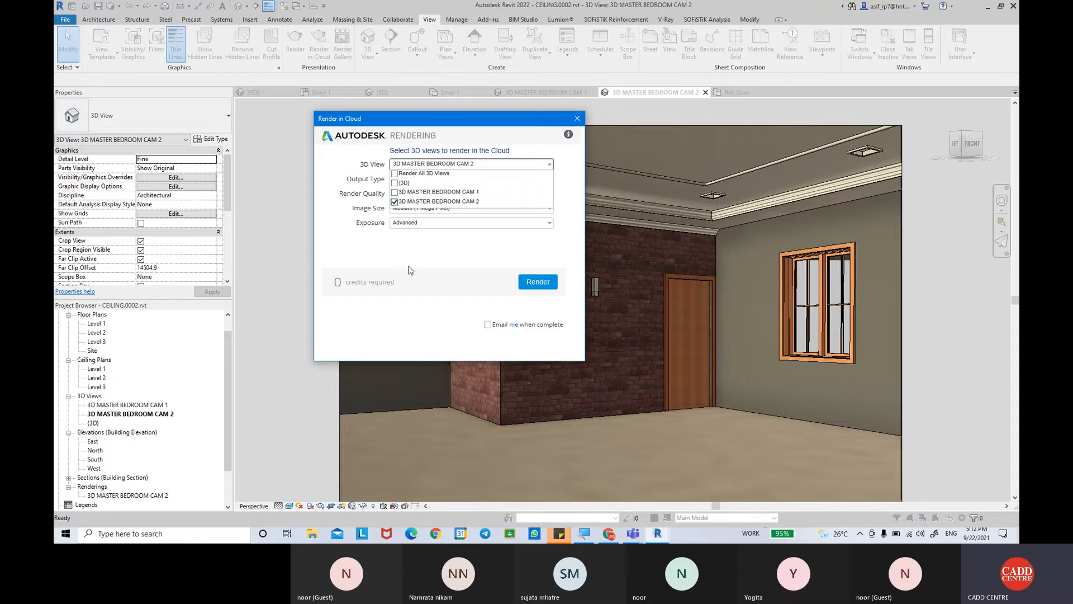
pyautogui.click(435, 318)
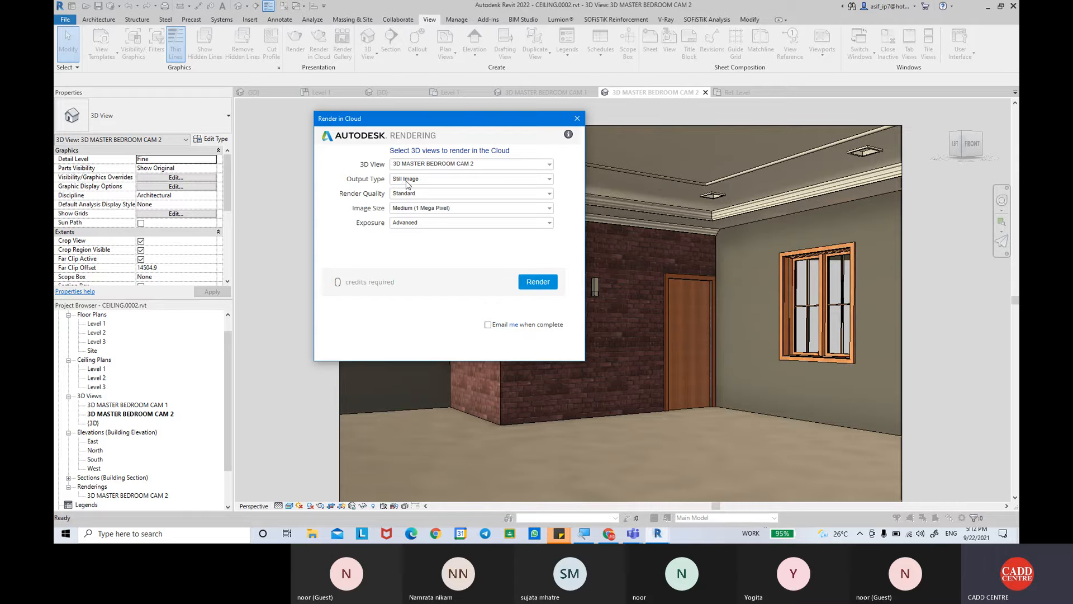
pyautogui.click(538, 180)
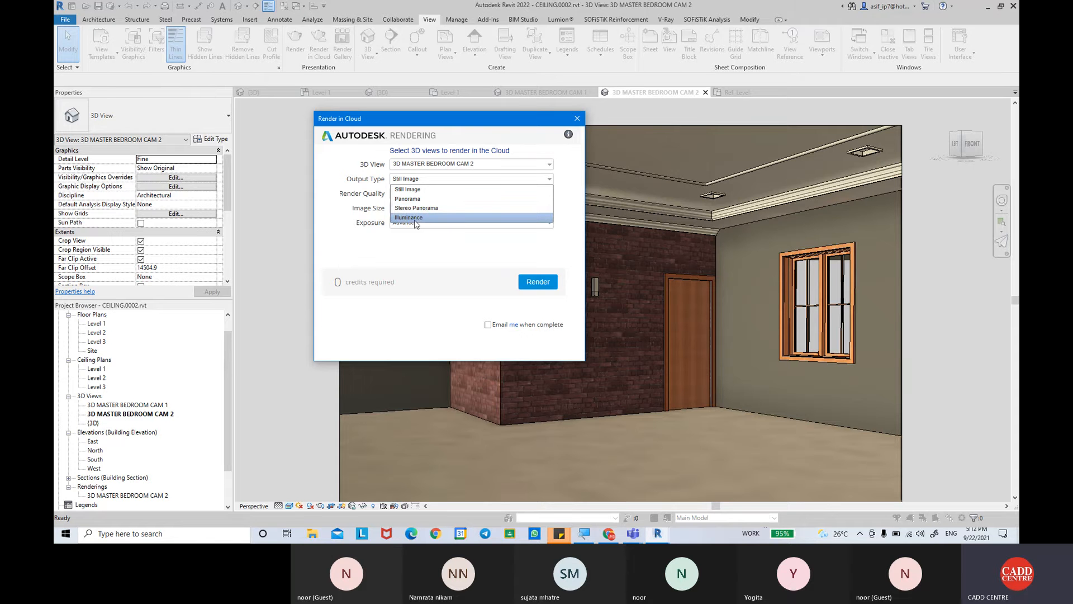
pyautogui.click(423, 191)
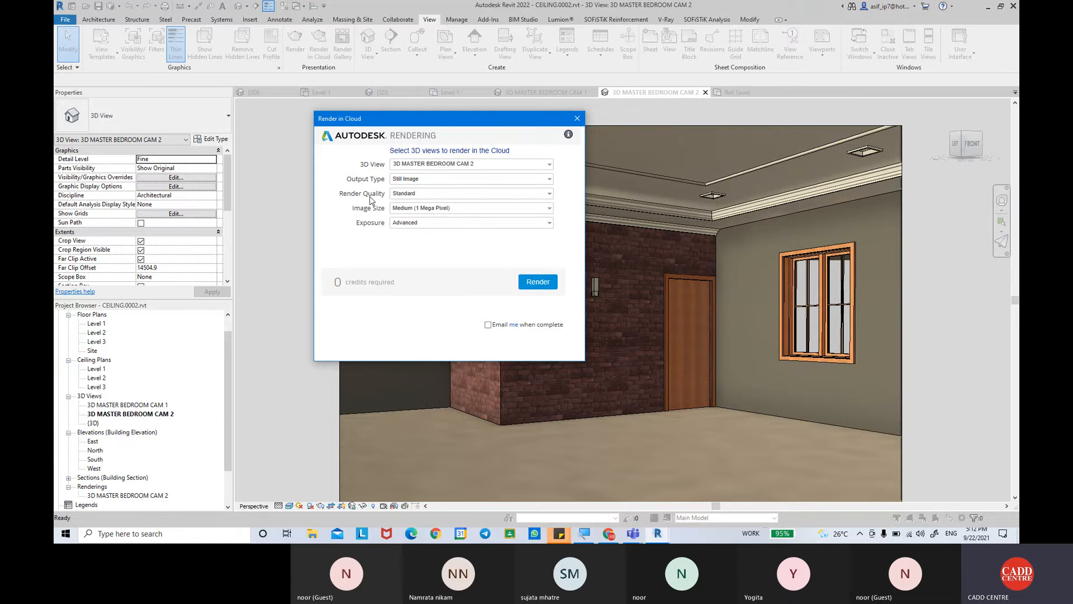
pyautogui.click(426, 197)
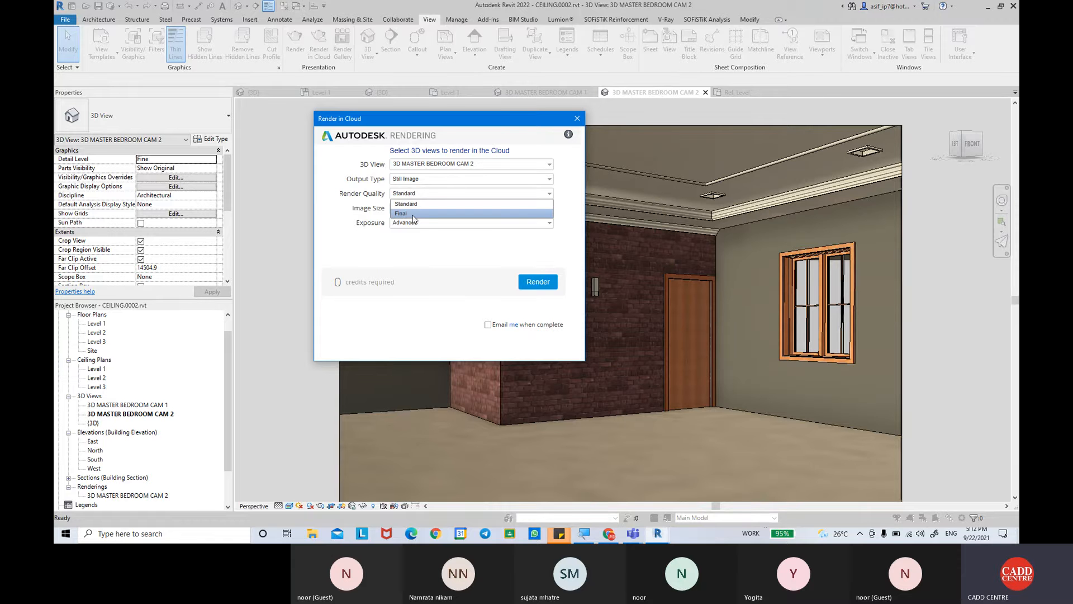
pyautogui.click(416, 214)
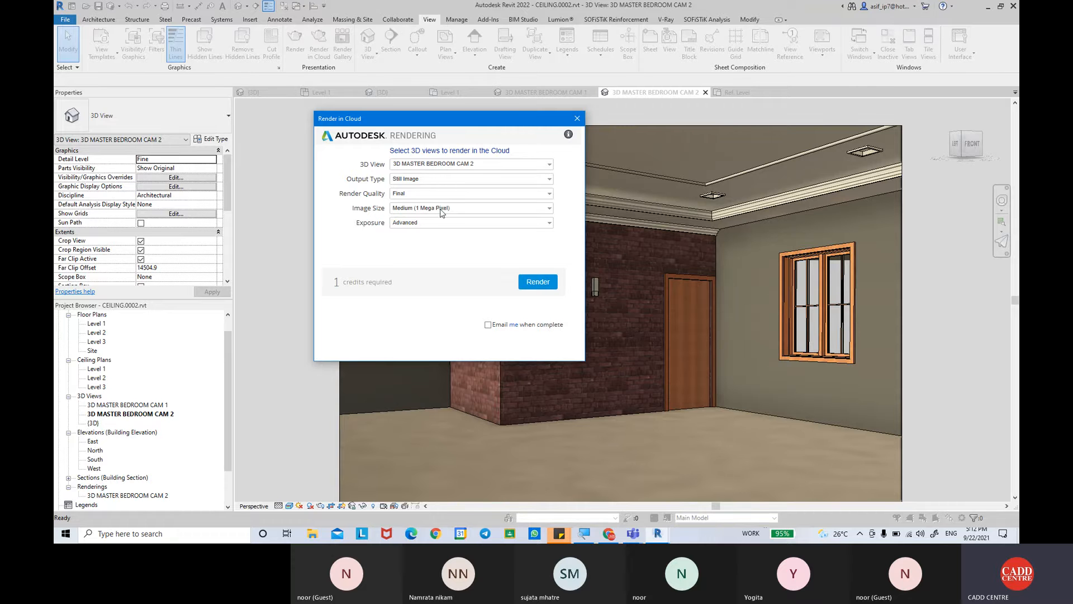
# Set the cloud render's image size to Extra Large (9 Mega Pixel) and keep the exposure at Advanced.
pyautogui.click(499, 211)
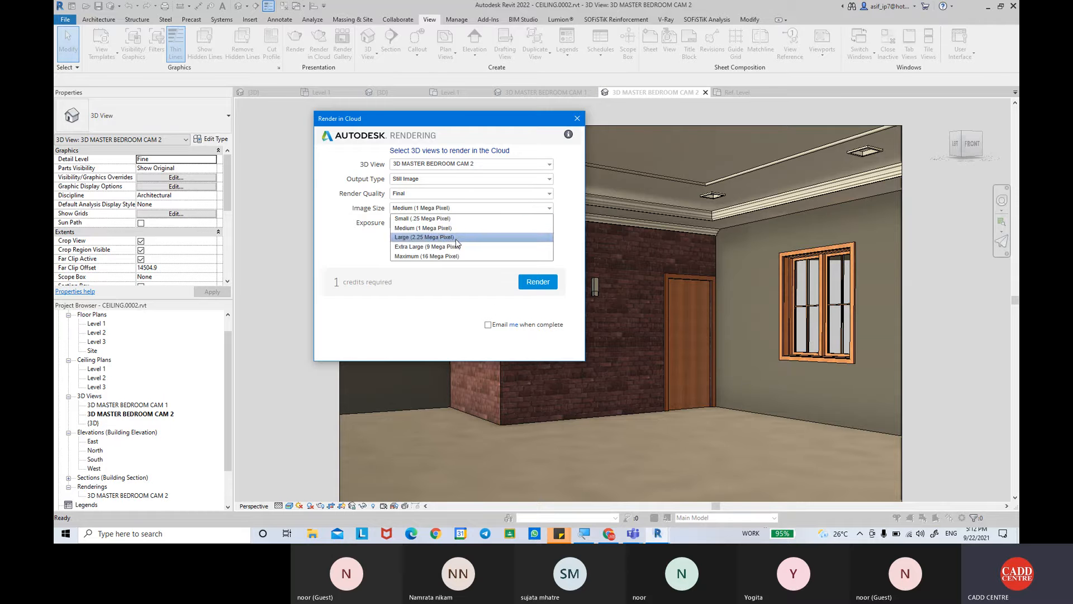
pyautogui.click(440, 251)
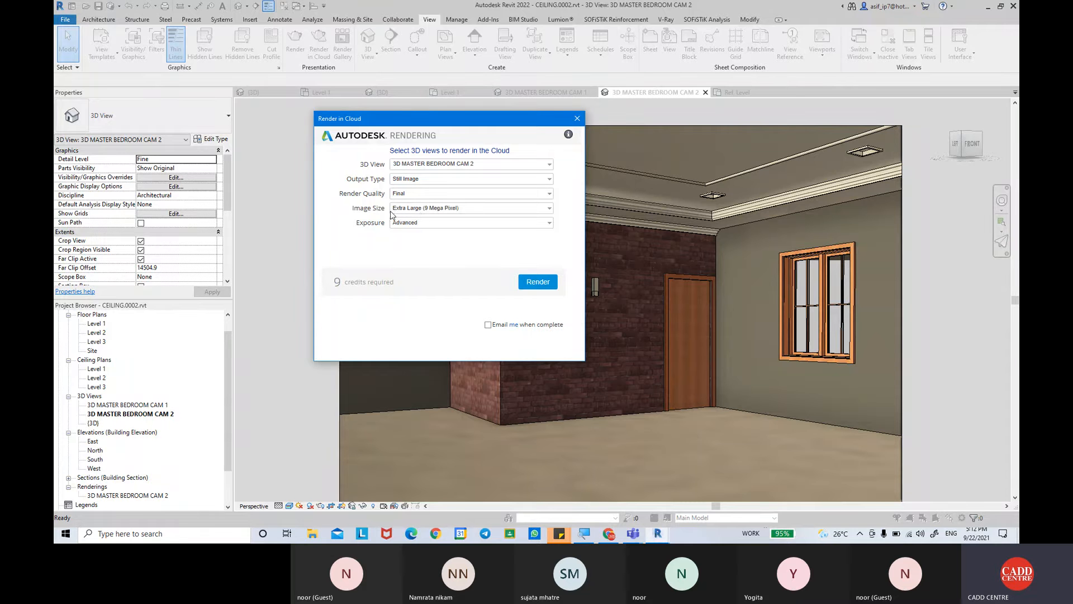
pyautogui.click(414, 225)
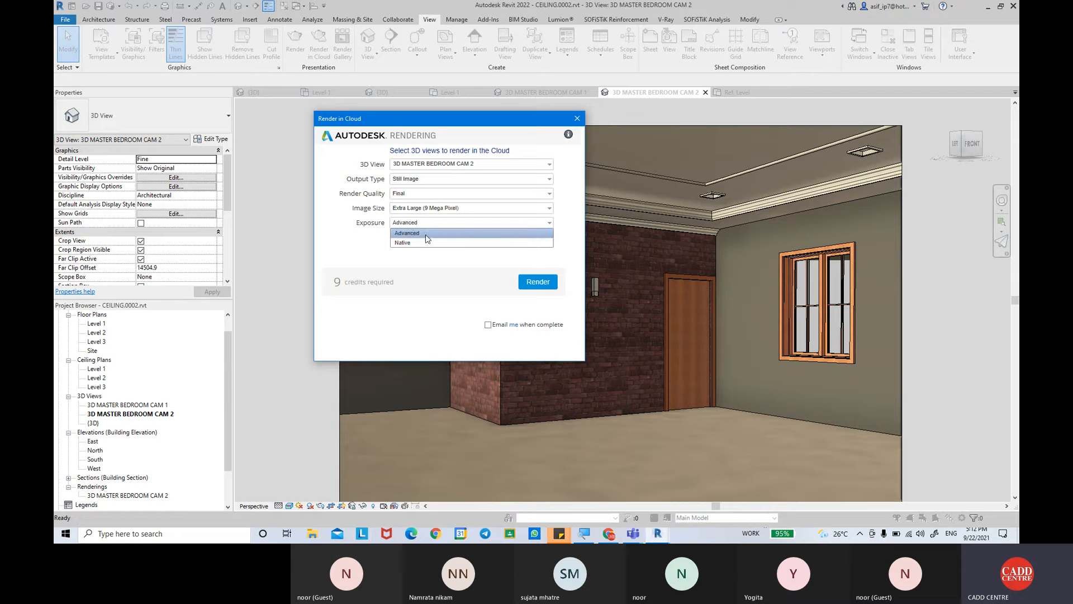
pyautogui.click(424, 234)
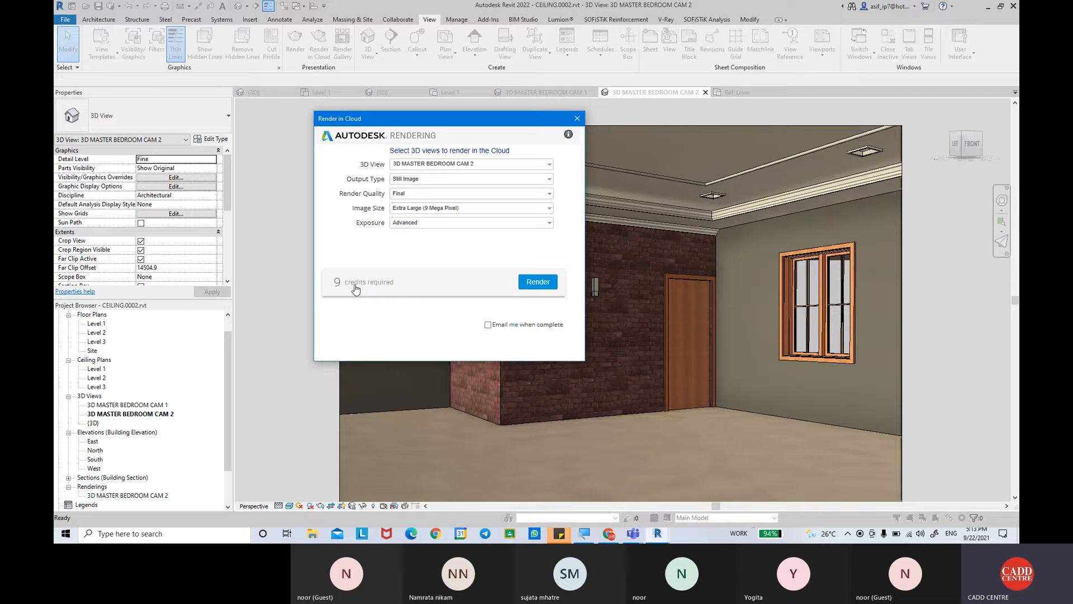
# Enable the completion e-mail, start the cloud render and let the scene data upload continue in the background.
pyautogui.click(488, 326)
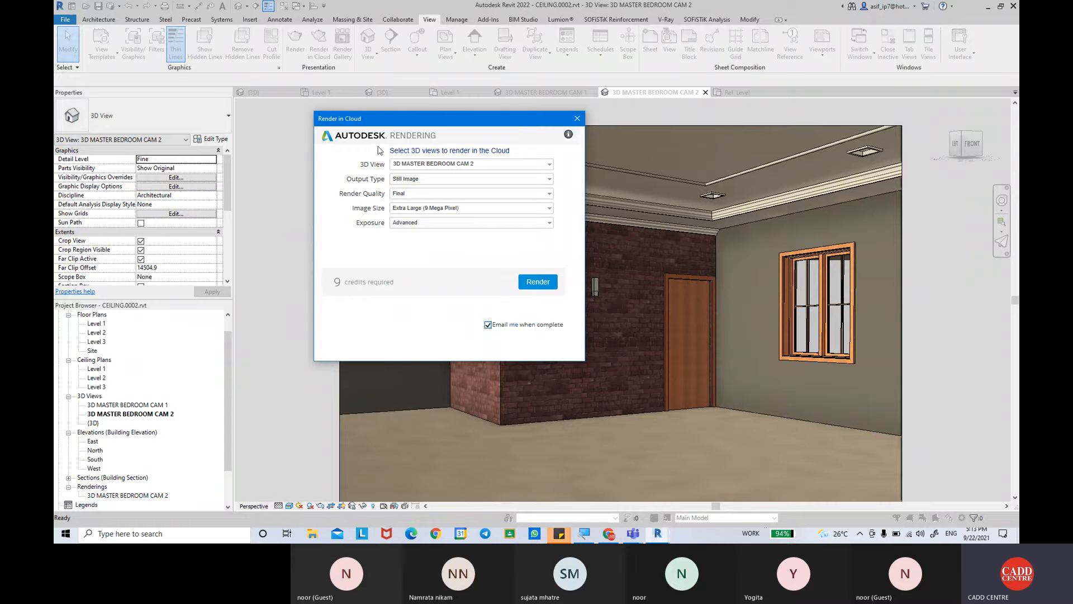
pyautogui.click(548, 285)
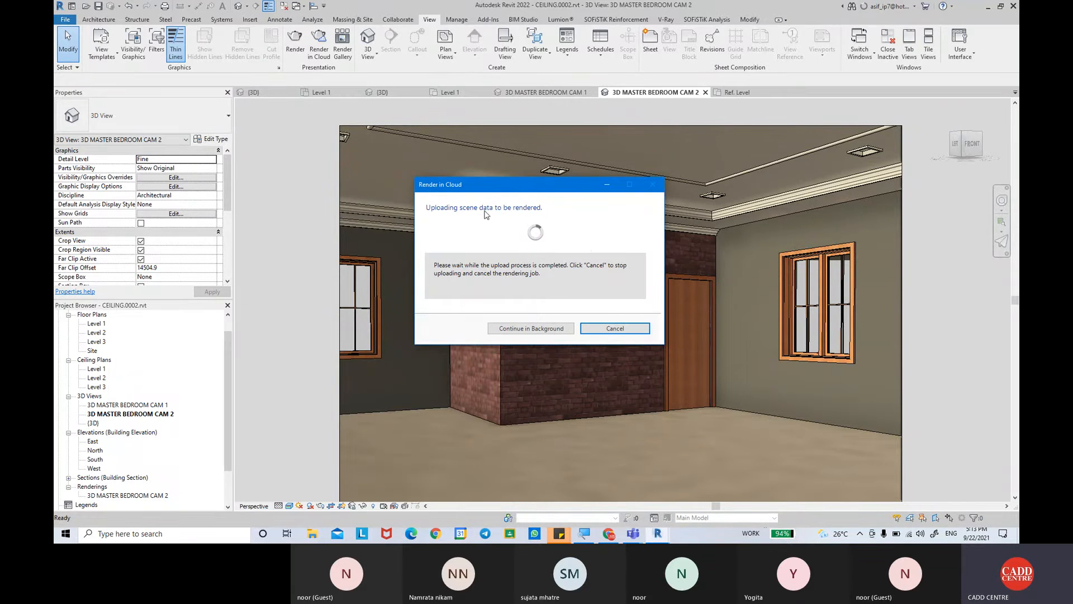
pyautogui.click(540, 330)
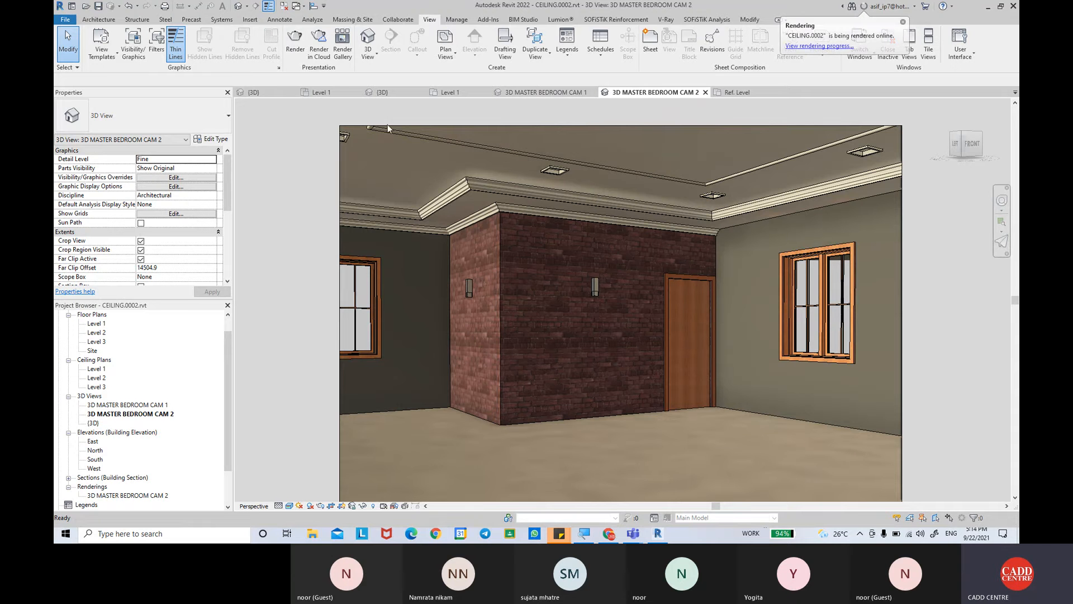
pyautogui.scroll(-2, 320, 161)
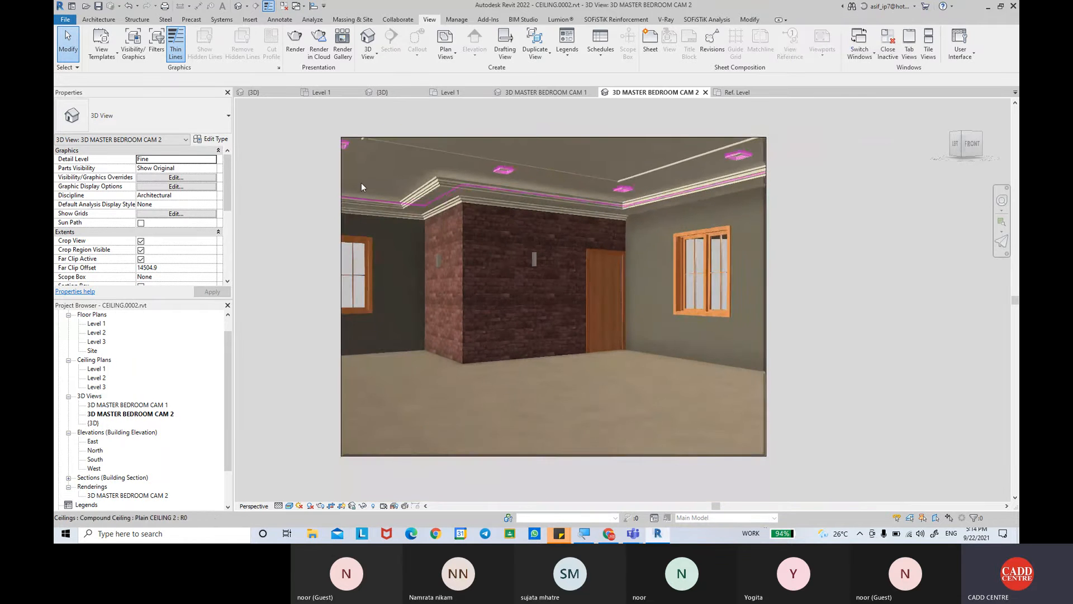
pyautogui.scroll(1, 357, 144)
pyautogui.moveTo(315, 159); pyautogui.dragTo(310, 149, button='middle')
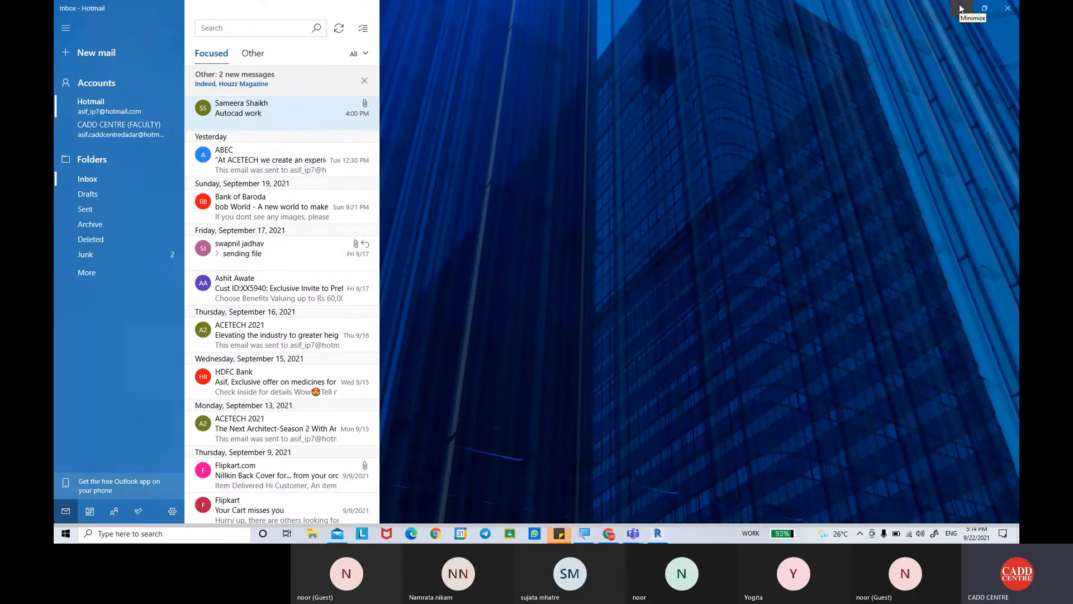
# In the Mail app, check the Hotmail junk folder and inbox, and minimize the app.
pyautogui.click(132, 256)
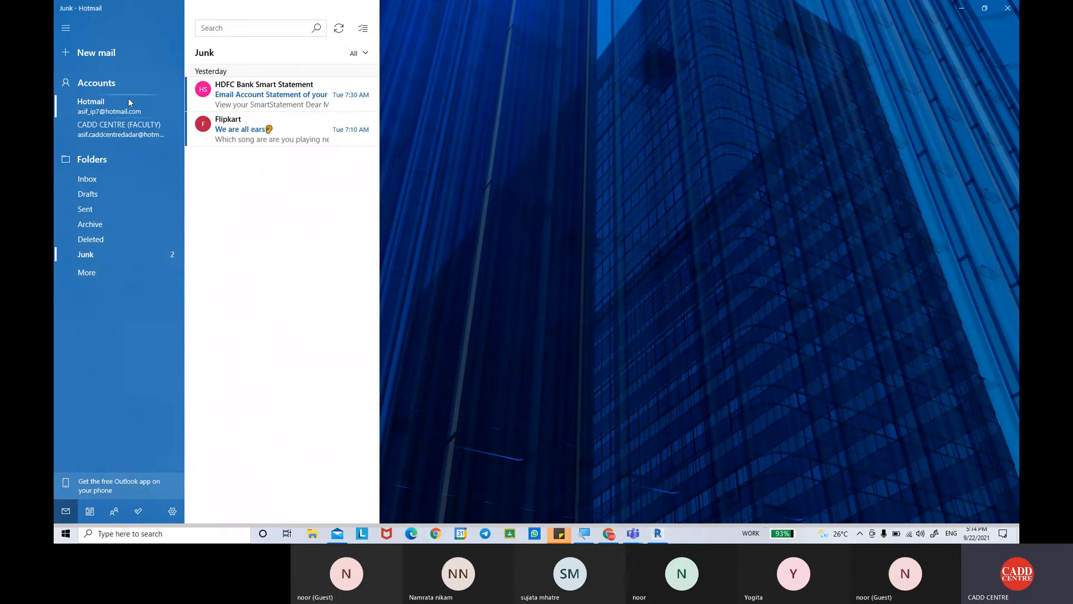
pyautogui.click(113, 115)
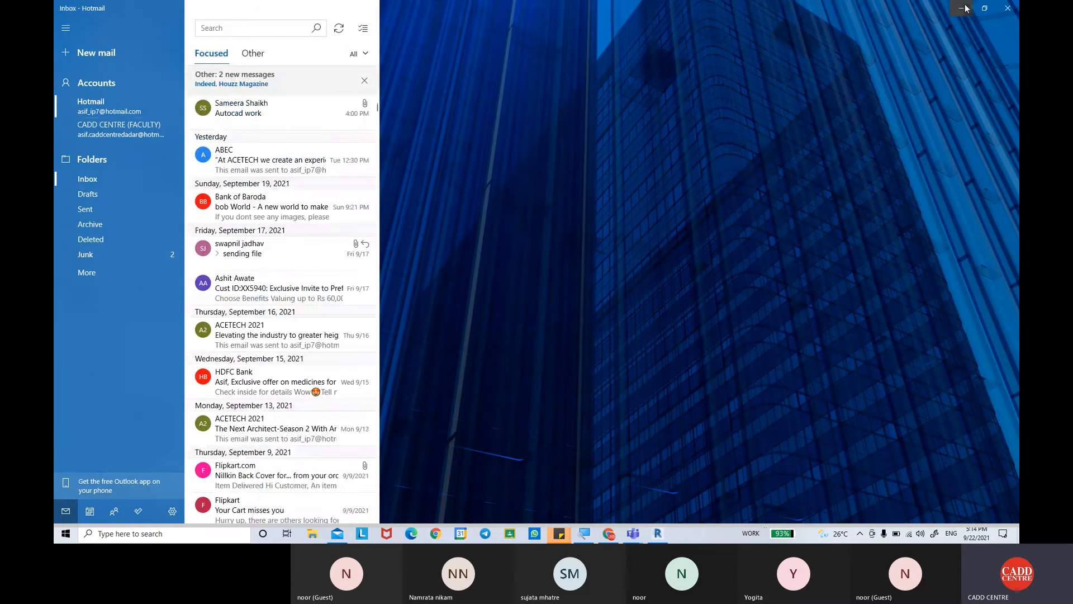
pyautogui.click(962, 7)
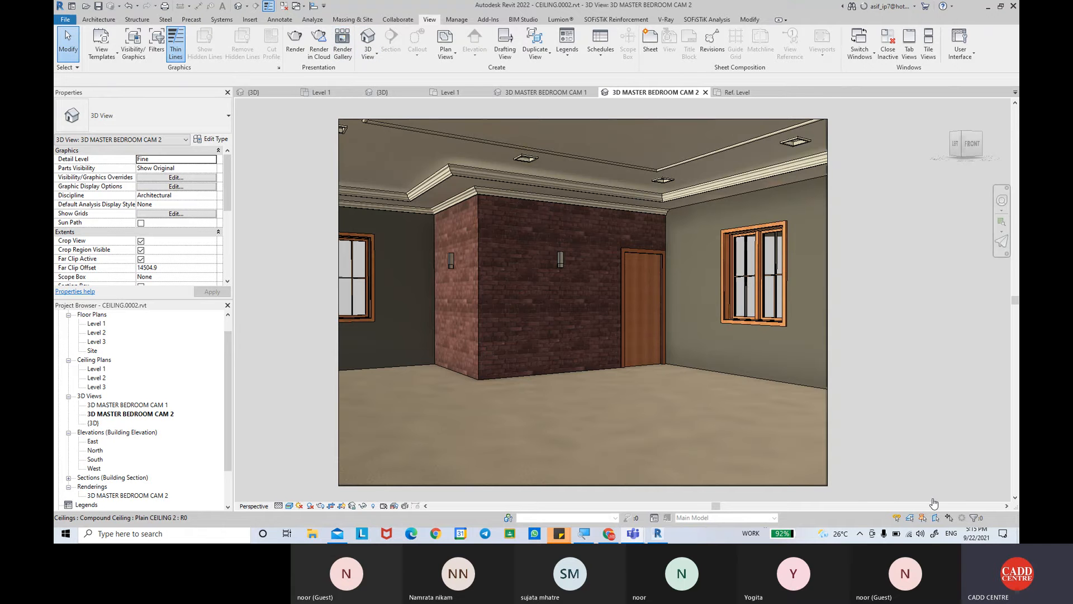
# Open the online Render Gallery and view the CEILING.0002.rvt project to check the rendering progress and remaining time.
pyautogui.click(346, 52)
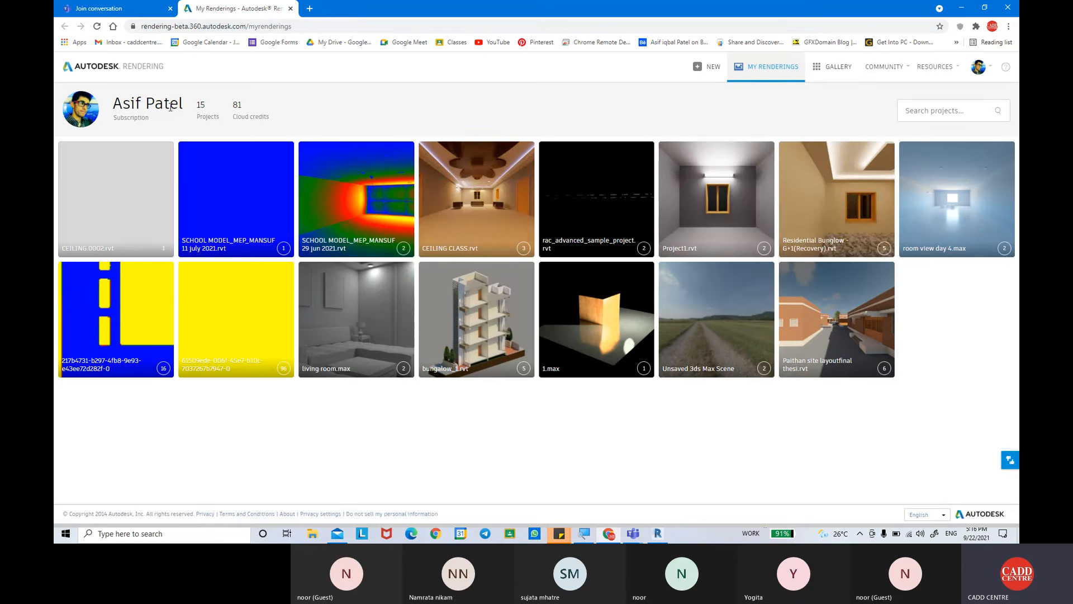
pyautogui.moveTo(200, 174)
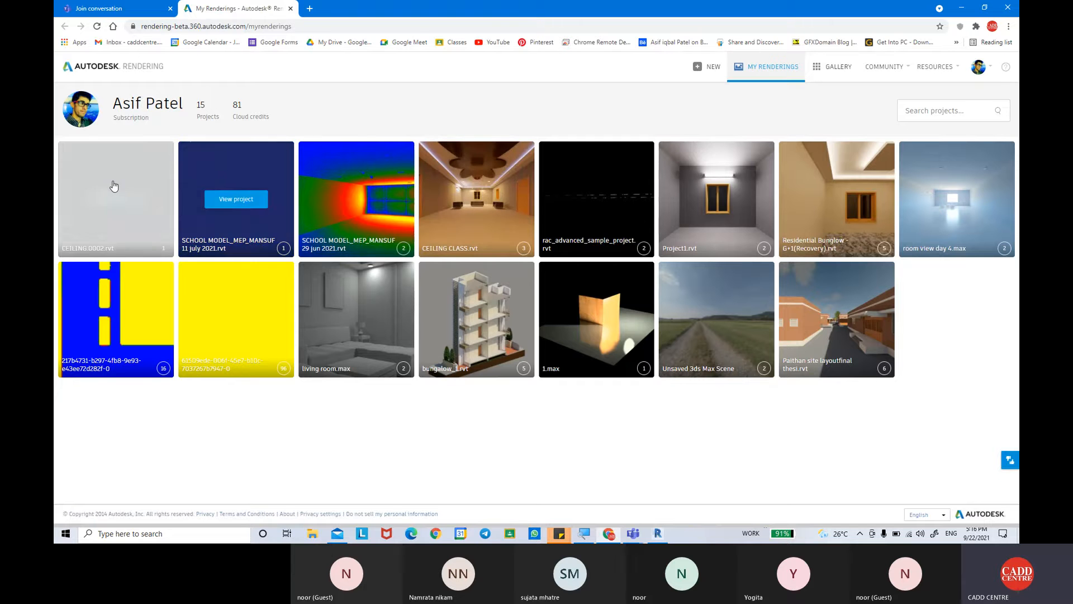
pyautogui.moveTo(106, 229)
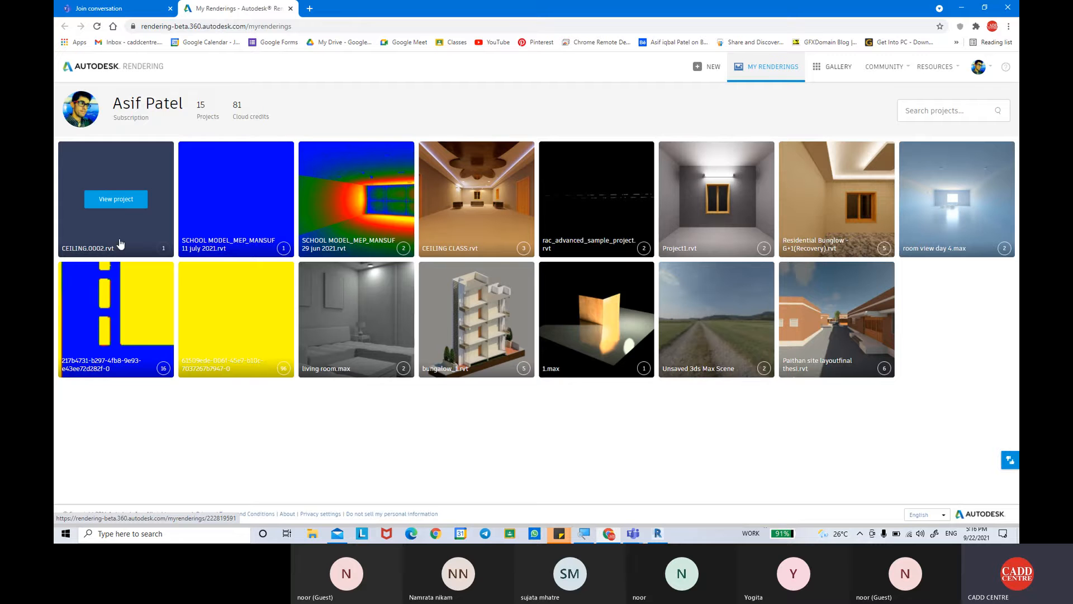
pyautogui.click(112, 200)
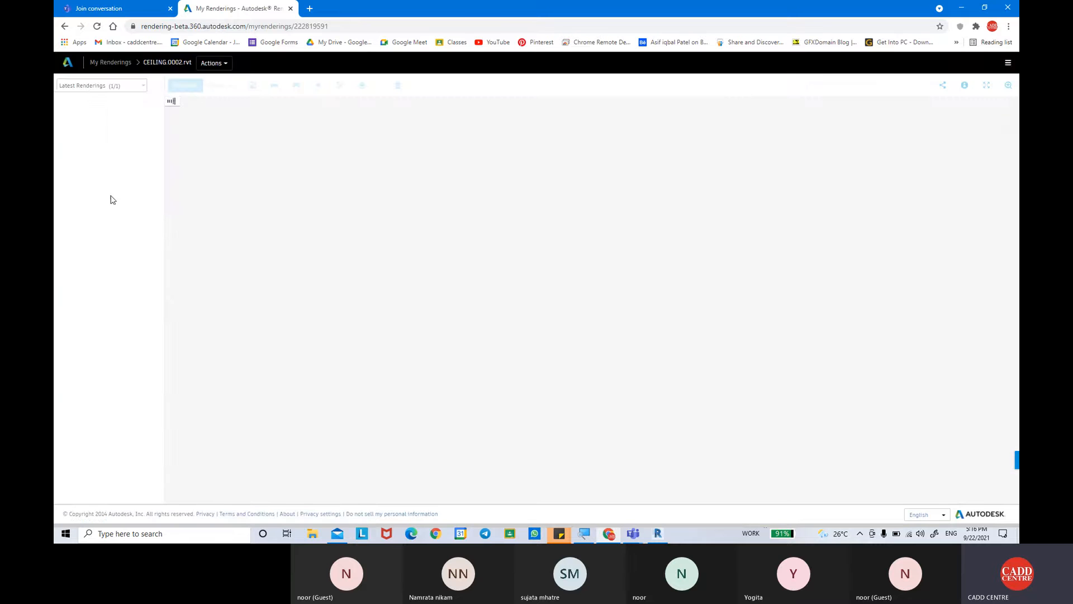
pyautogui.moveTo(71, 121)
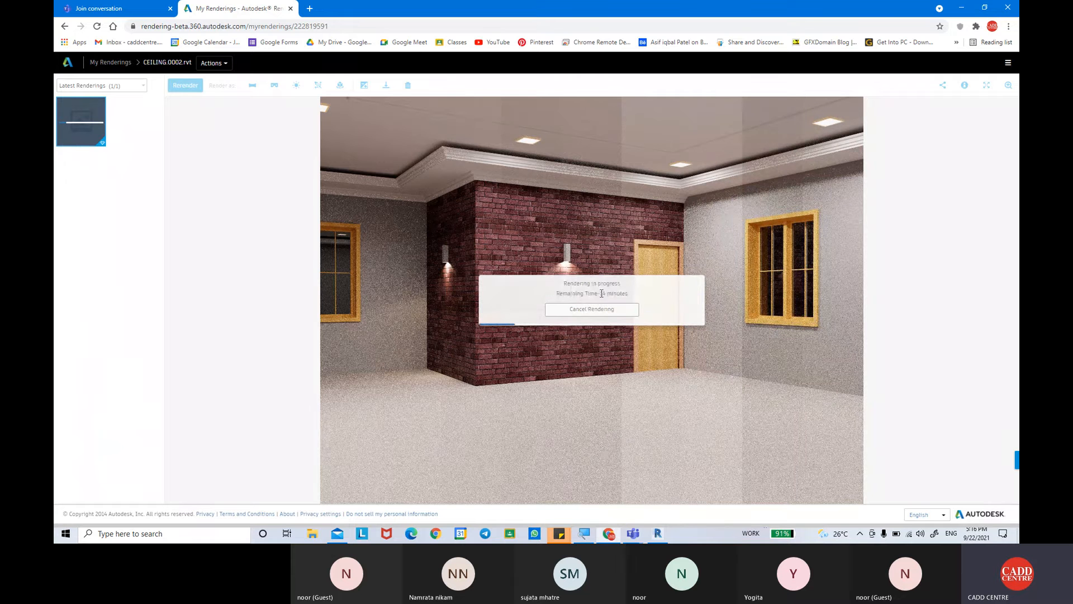
pyautogui.moveTo(599, 293); pyautogui.dragTo(628, 294)
pyautogui.moveTo(63, 134)
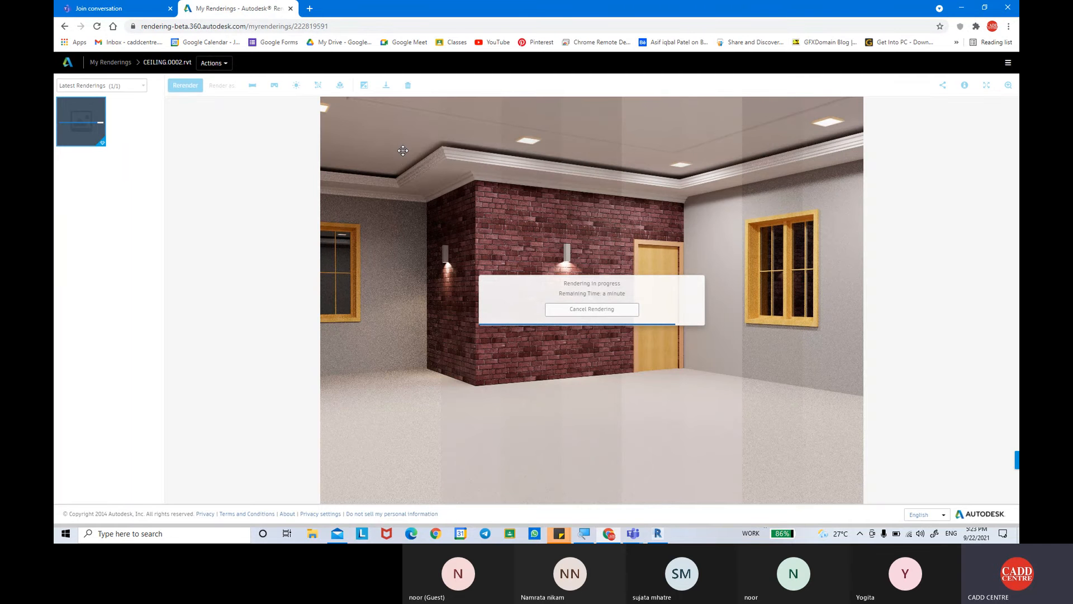
# Switch to Revit and back to the browser to check on the cloud rendering.
pyautogui.click(935, 504)
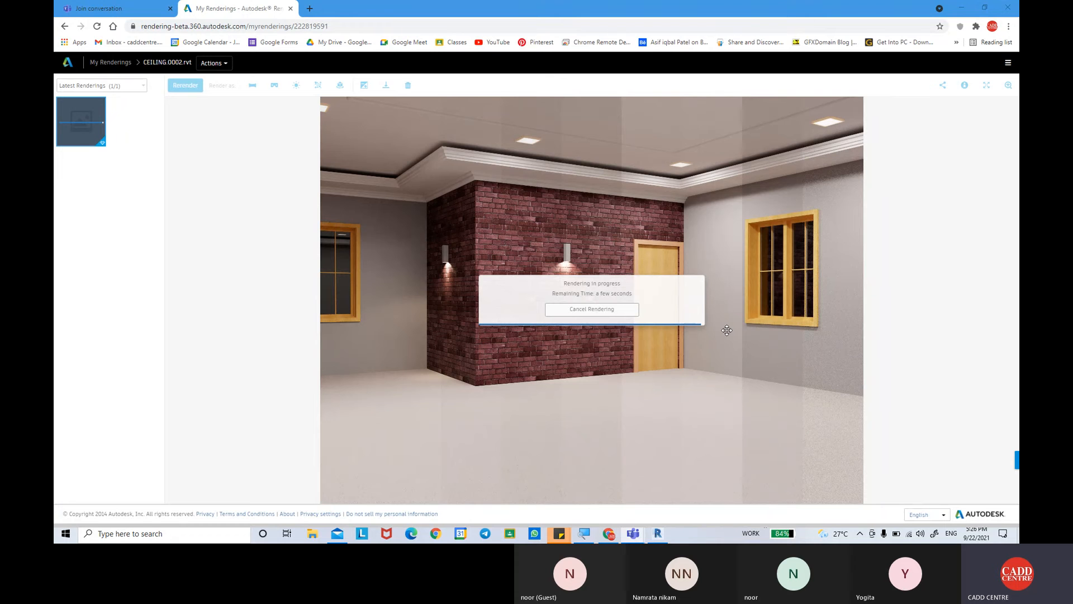
pyautogui.click(662, 530)
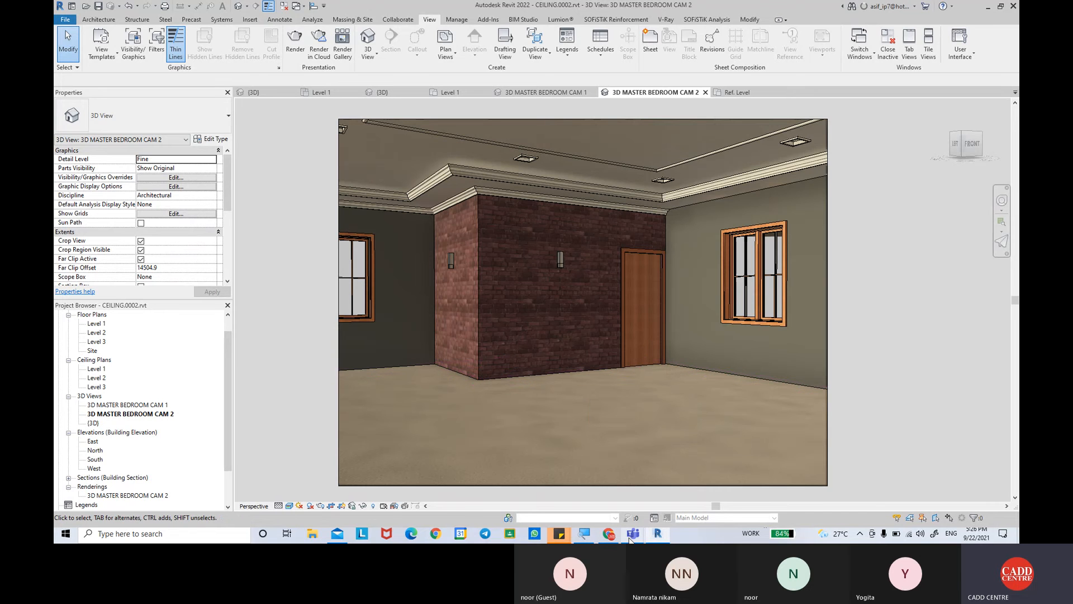
pyautogui.moveTo(631, 537)
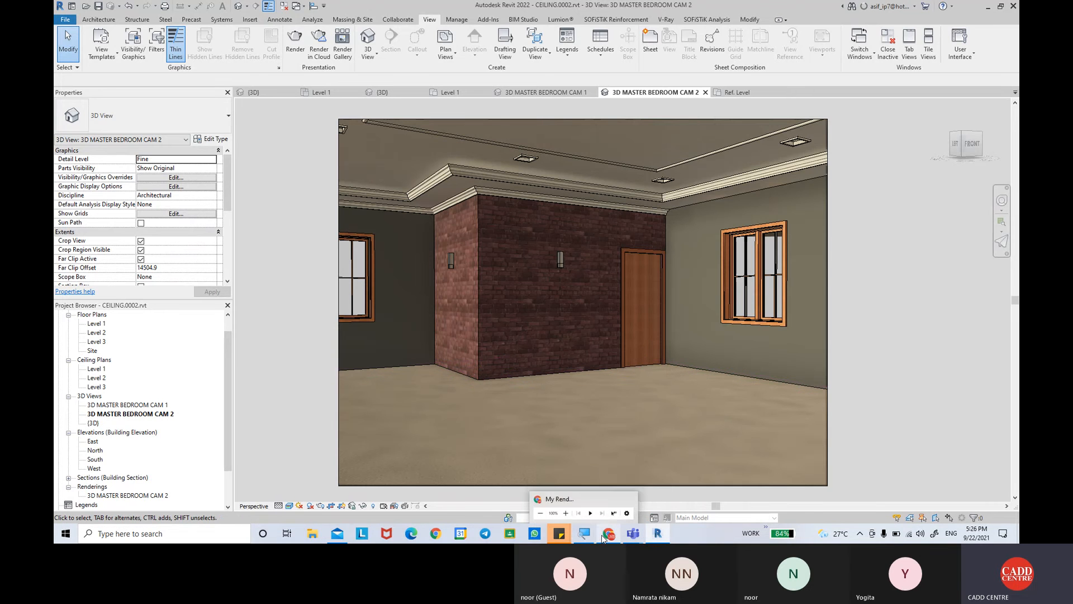
pyautogui.click(607, 535)
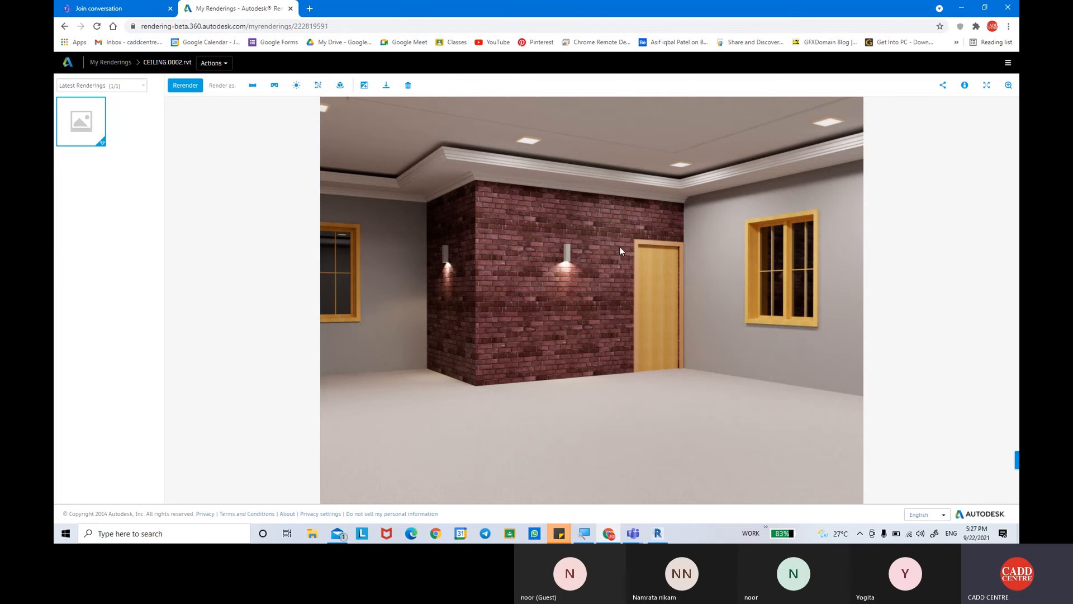
# Switch to the Mail app and read the Autodesk Rendering message "1 Image rendered successfully".
pyautogui.click(342, 536)
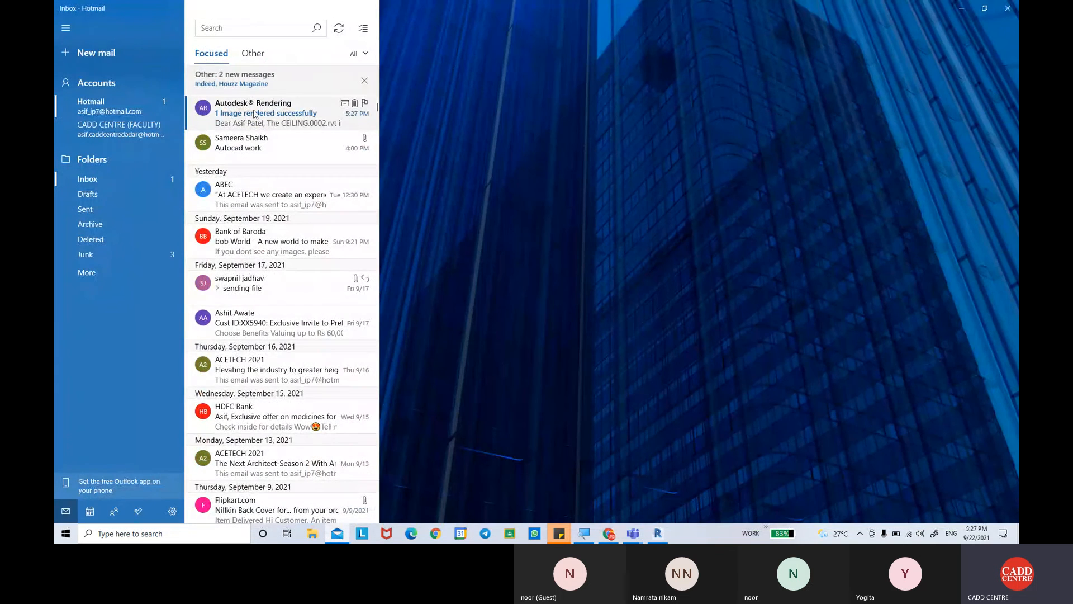
pyautogui.click(247, 117)
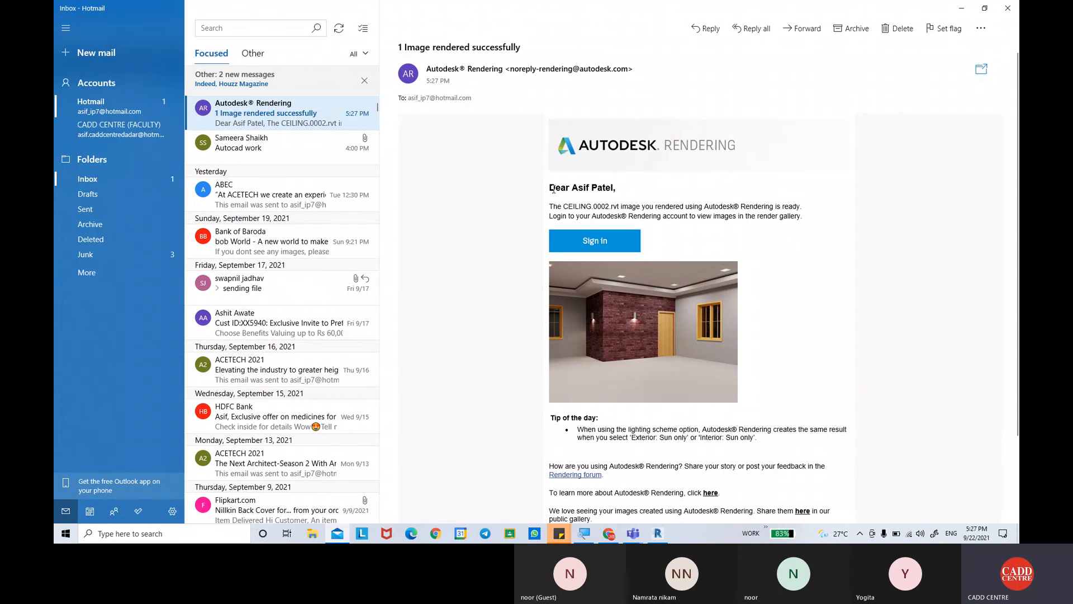
pyautogui.moveTo(601, 190); pyautogui.dragTo(846, 254)
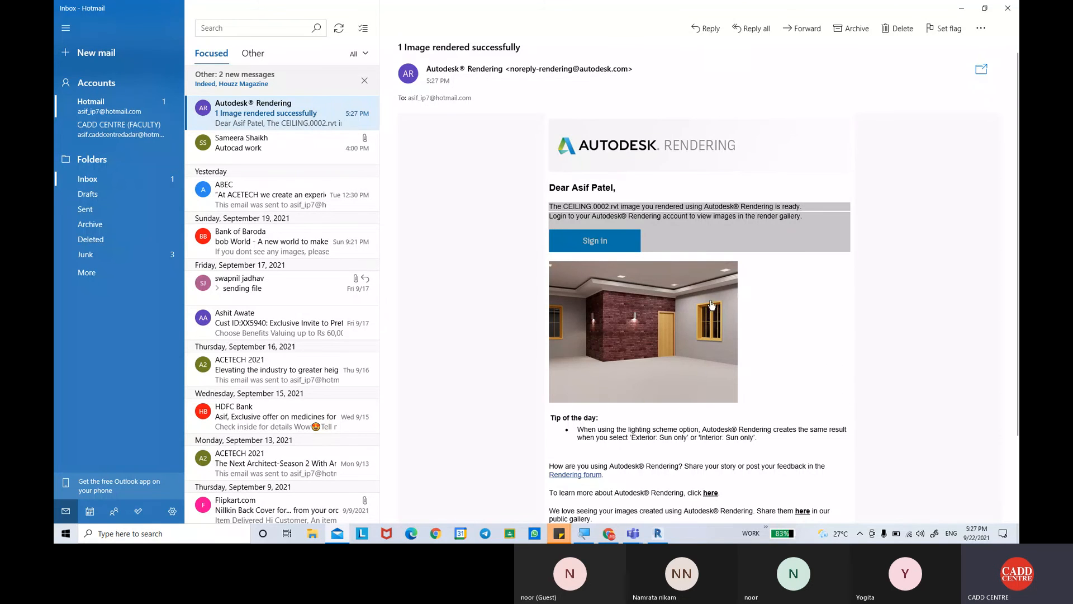
pyautogui.scroll(-2, 643, 279)
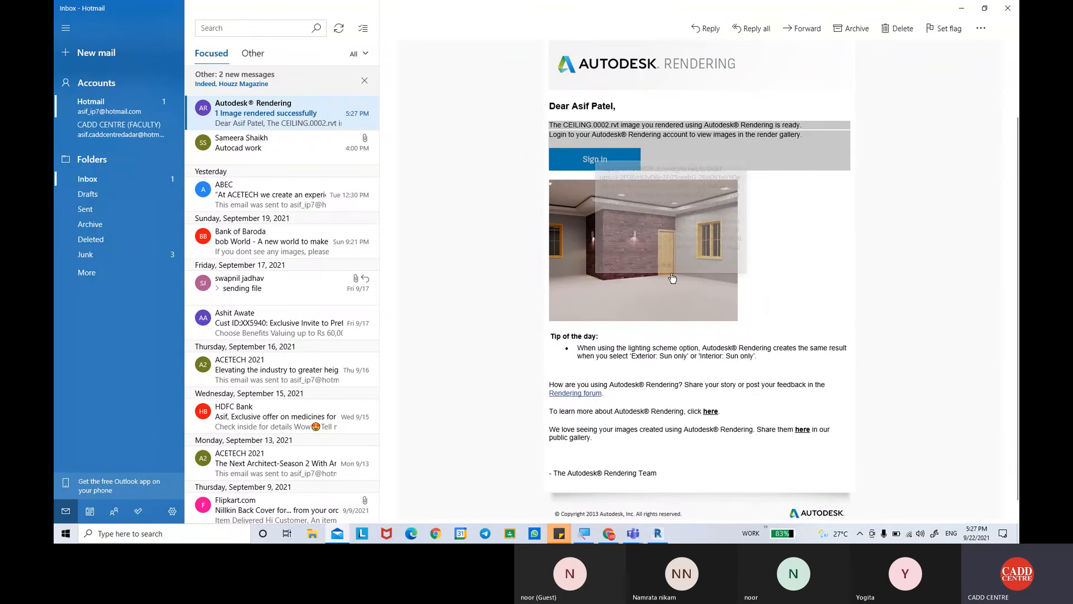
pyautogui.scroll(-1, 662, 283)
pyautogui.scroll(2, 666, 276)
pyautogui.scroll(3, 665, 276)
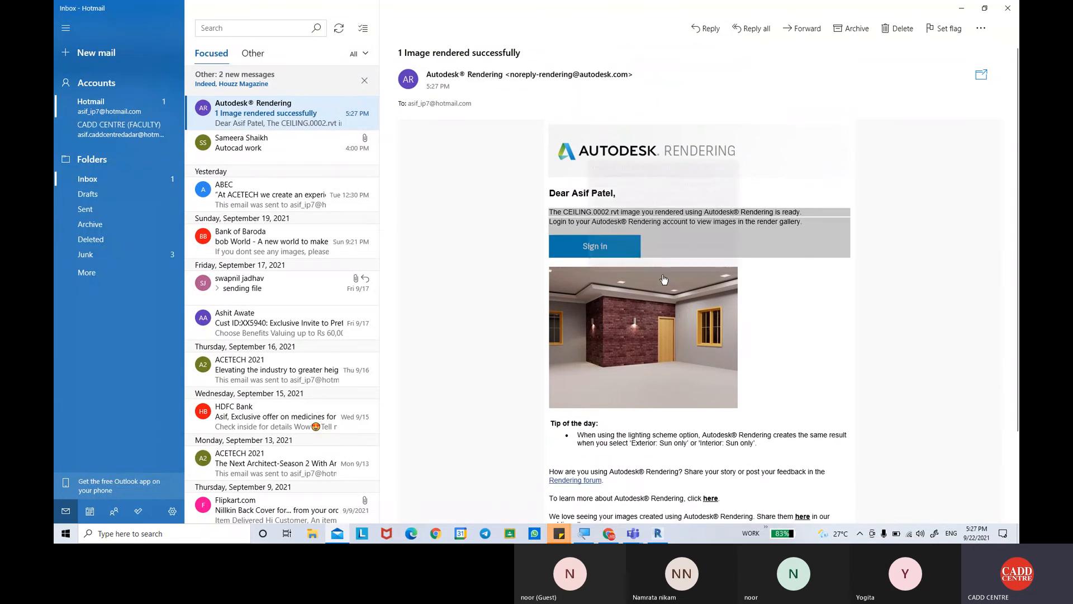
# Return to the browser, download the finished rendering as JPEG and show the file in its folder.
pyautogui.click(615, 534)
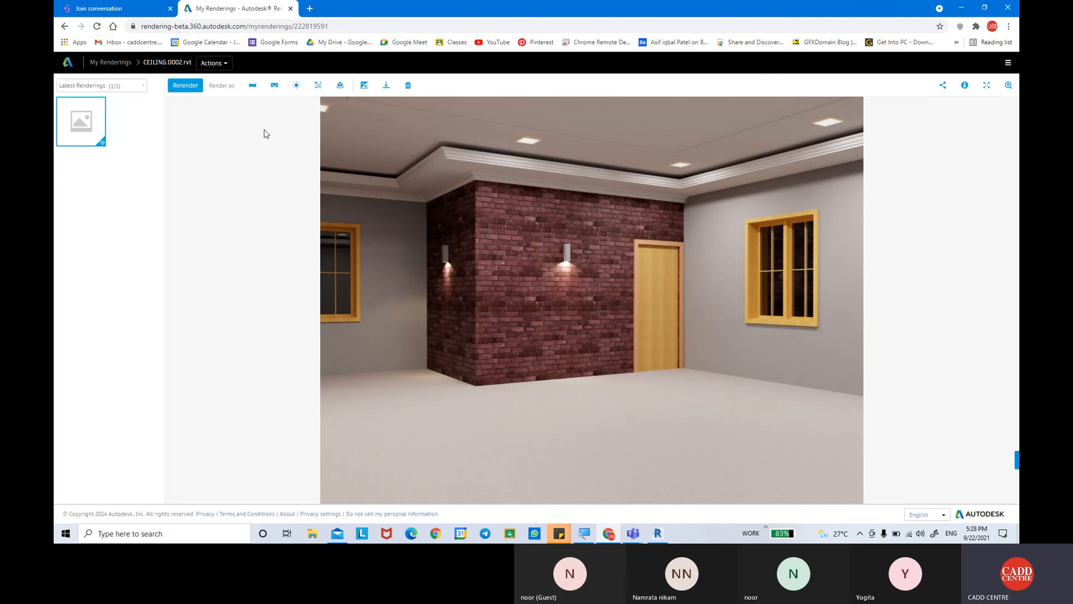
pyautogui.click(386, 87)
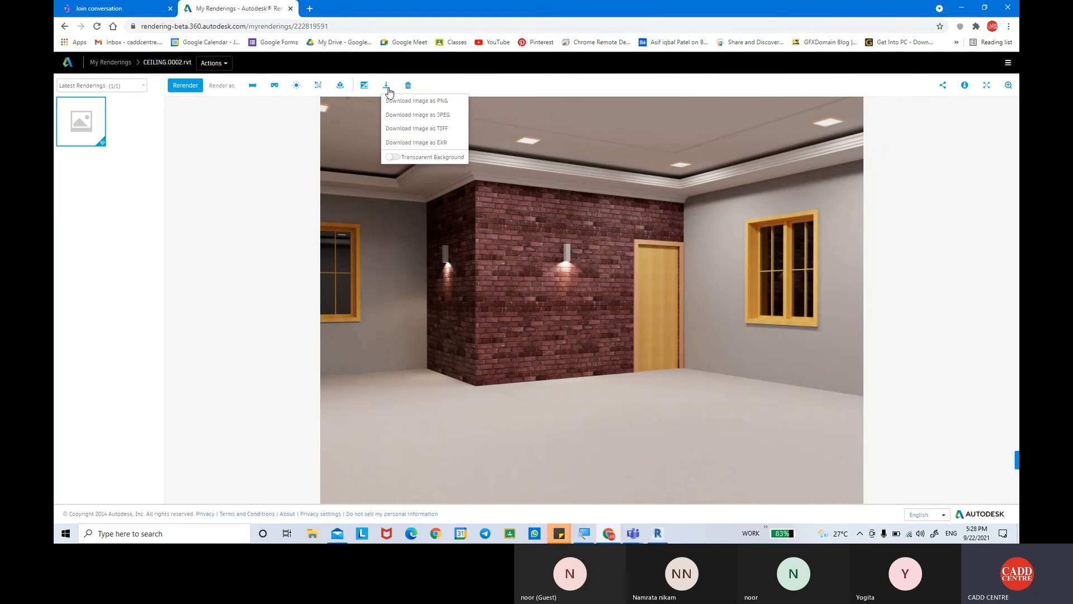
pyautogui.click(441, 116)
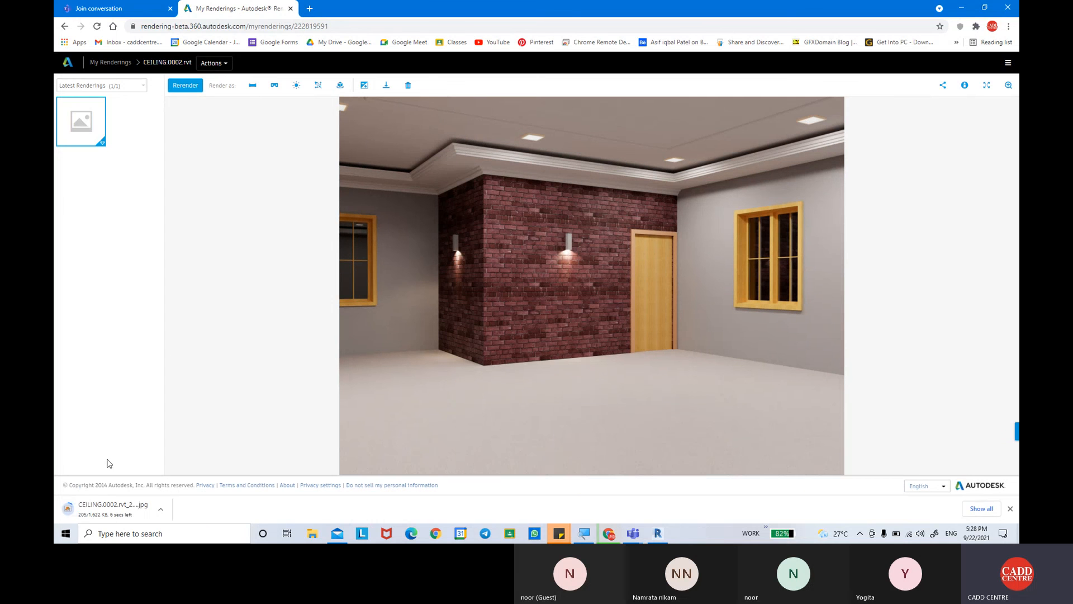
pyautogui.rightClick(110, 509)
pyautogui.click(136, 482)
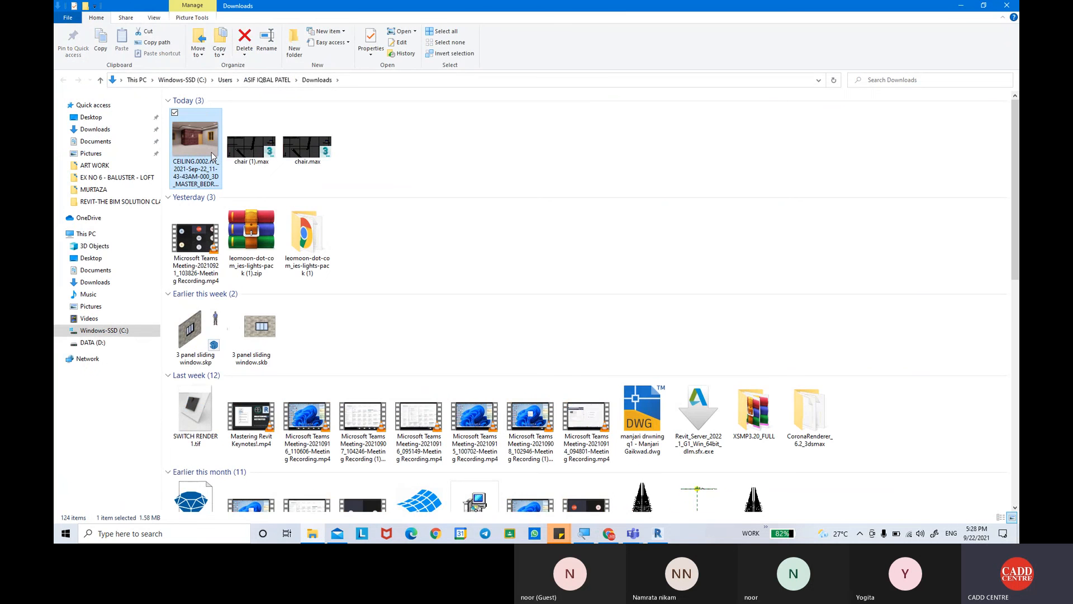
# Open the downloaded JPEG and examine the ceiling moulding, panel lights, brick wall and window up close.
pyautogui.doubleClick(212, 156)
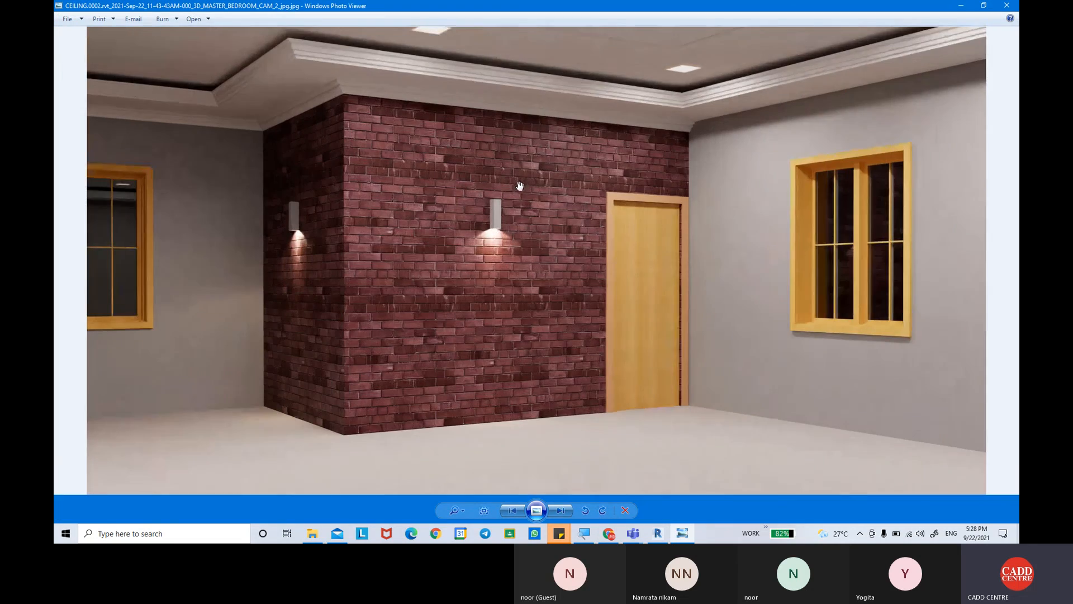
pyautogui.scroll(2, 519, 193)
pyautogui.moveTo(520, 227); pyautogui.dragTo(498, 414)
pyautogui.scroll(1, 632, 254)
pyautogui.moveTo(643, 240); pyautogui.dragTo(402, 84)
pyautogui.scroll(1, 589, 216)
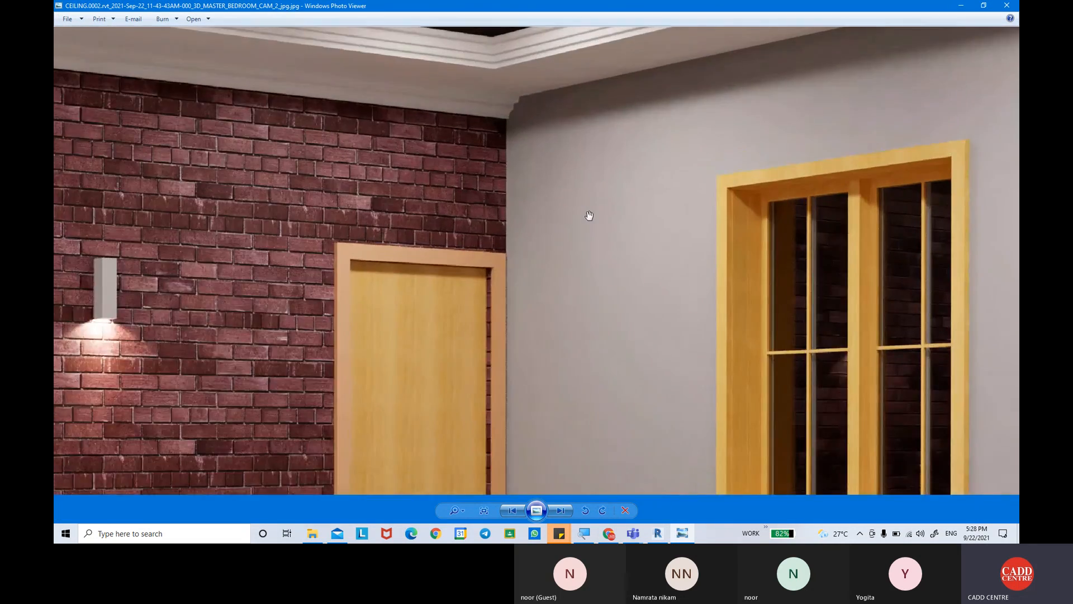
pyautogui.moveTo(535, 241); pyautogui.dragTo(748, 89)
pyautogui.moveTo(494, 105); pyautogui.dragTo(748, 400)
pyautogui.scroll(2, 594, 345)
pyautogui.moveTo(594, 347); pyautogui.dragTo(594, 127)
pyautogui.moveTo(354, 459); pyautogui.dragTo(671, 201)
pyautogui.moveTo(523, 36); pyautogui.dragTo(525, 313)
pyautogui.moveTo(584, 91); pyautogui.dragTo(472, 261)
pyautogui.moveTo(700, 237); pyautogui.dragTo(447, 224)
pyautogui.moveTo(737, 274); pyautogui.dragTo(391, 240)
pyautogui.moveTo(702, 190); pyautogui.dragTo(656, 320)
pyautogui.moveTo(657, 241); pyautogui.dragTo(729, 311)
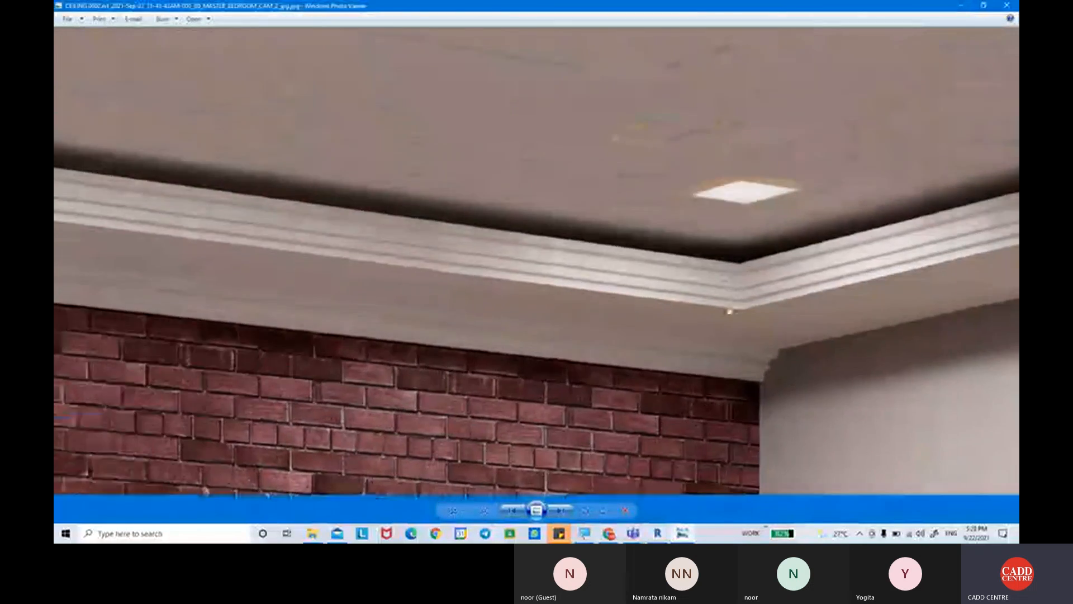
pyautogui.moveTo(475, 184); pyautogui.dragTo(810, 278)
pyautogui.moveTo(474, 278); pyautogui.dragTo(780, 252)
pyautogui.moveTo(472, 237); pyautogui.dragTo(762, 234)
pyautogui.moveTo(741, 307); pyautogui.dragTo(858, 237)
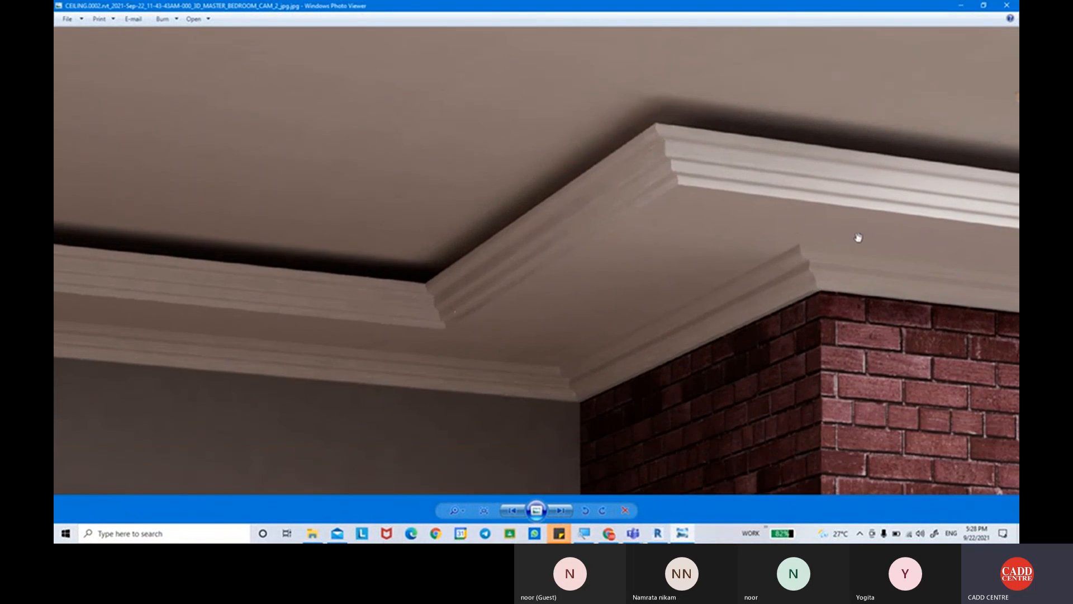
pyautogui.moveTo(718, 332); pyautogui.dragTo(706, 170)
pyautogui.moveTo(867, 326); pyautogui.dragTo(874, 39)
pyautogui.moveTo(994, 446); pyautogui.dragTo(958, 263)
pyautogui.moveTo(751, 300); pyautogui.dragTo(641, 38)
pyautogui.moveTo(760, 216); pyautogui.dragTo(441, 52)
pyautogui.moveTo(709, 179); pyautogui.dragTo(269, 229)
pyautogui.moveTo(771, 193); pyautogui.dragTo(272, 289)
pyautogui.moveTo(670, 168); pyautogui.dragTo(436, 156)
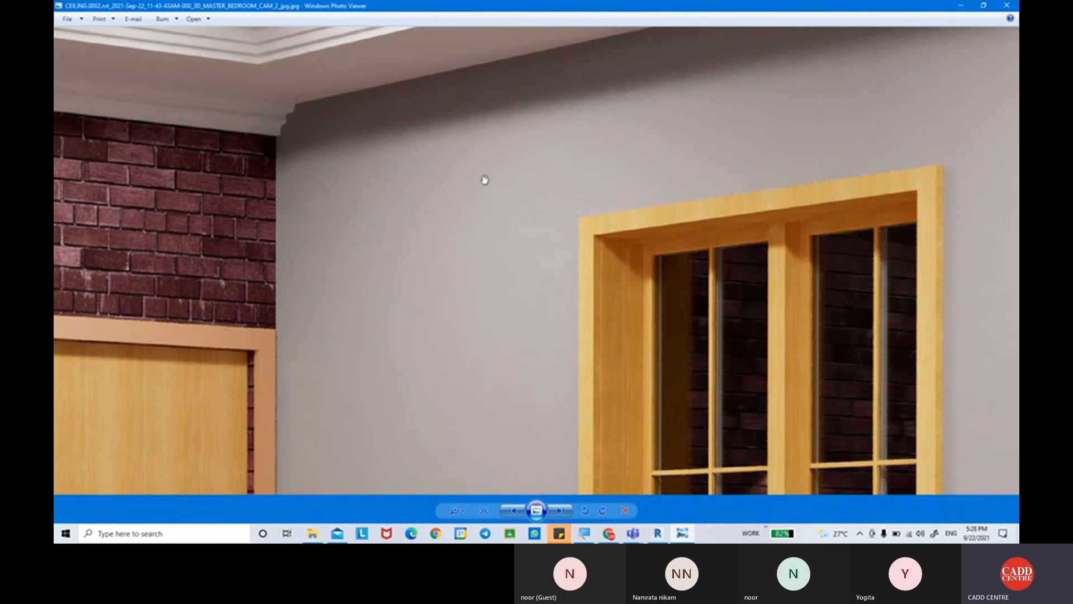
# Examine the wall lights, door and whole room in the rendered image, and switch back to Revit.
pyautogui.scroll(-3, 460, 187)
pyautogui.moveTo(473, 209); pyautogui.dragTo(584, 138)
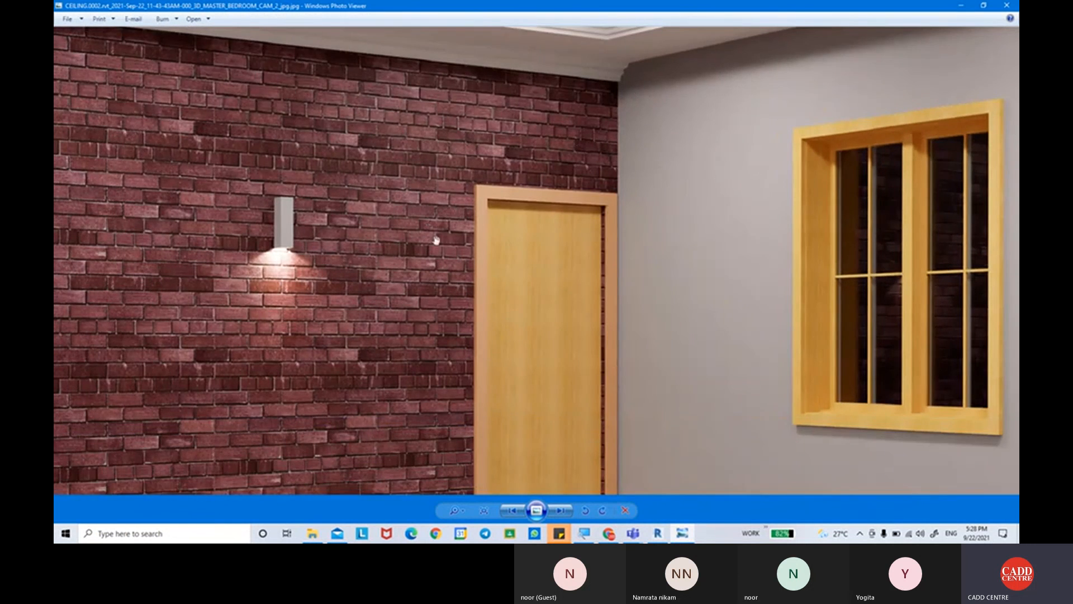
pyautogui.moveTo(436, 241); pyautogui.dragTo(462, 74)
pyautogui.moveTo(464, 213); pyautogui.dragTo(645, 256)
pyautogui.scroll(-2, 515, 272)
pyautogui.moveTo(502, 259); pyautogui.dragTo(522, 207)
pyautogui.scroll(-2, 492, 401)
pyautogui.scroll(3, 496, 396)
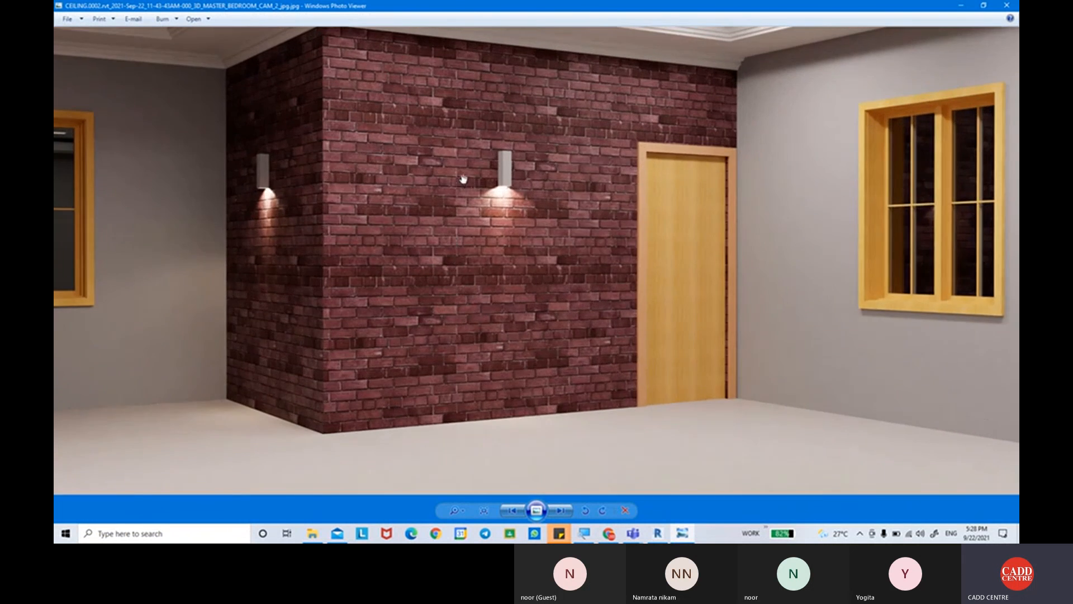
pyautogui.scroll(-3, 452, 184)
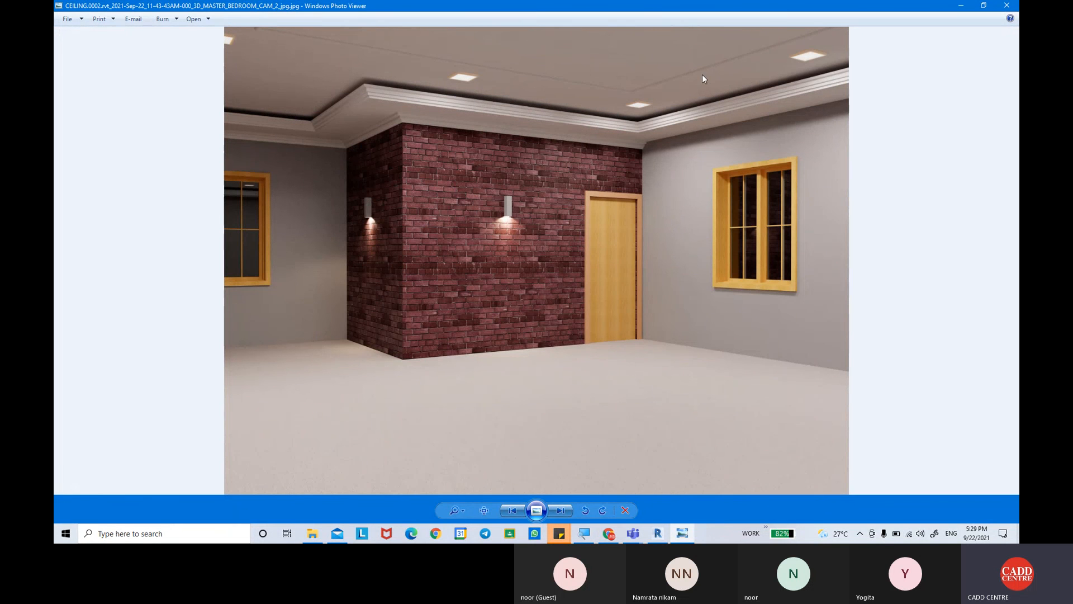
pyautogui.click(657, 533)
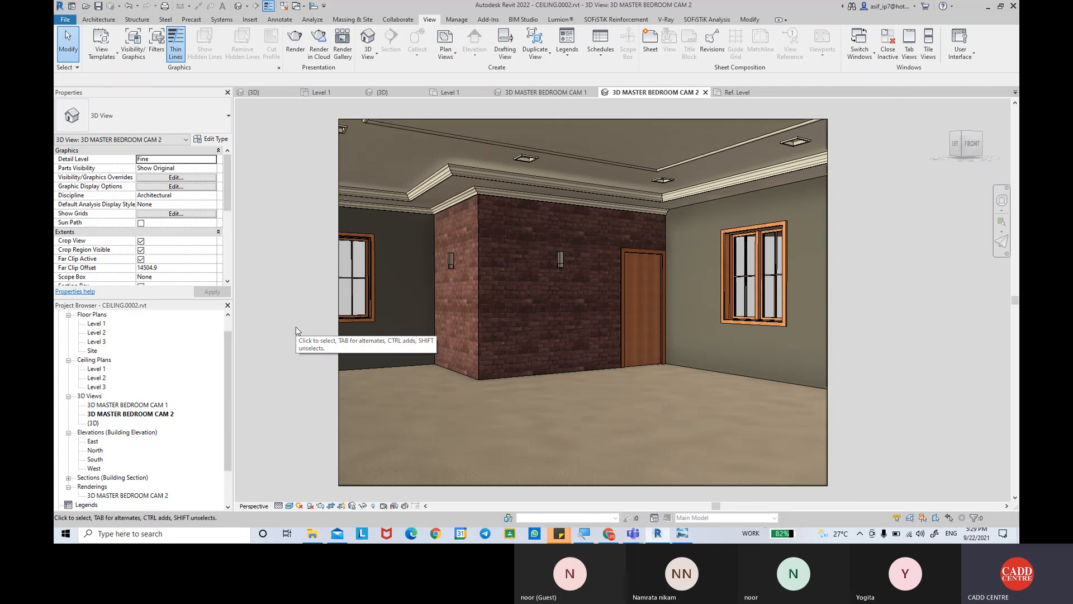